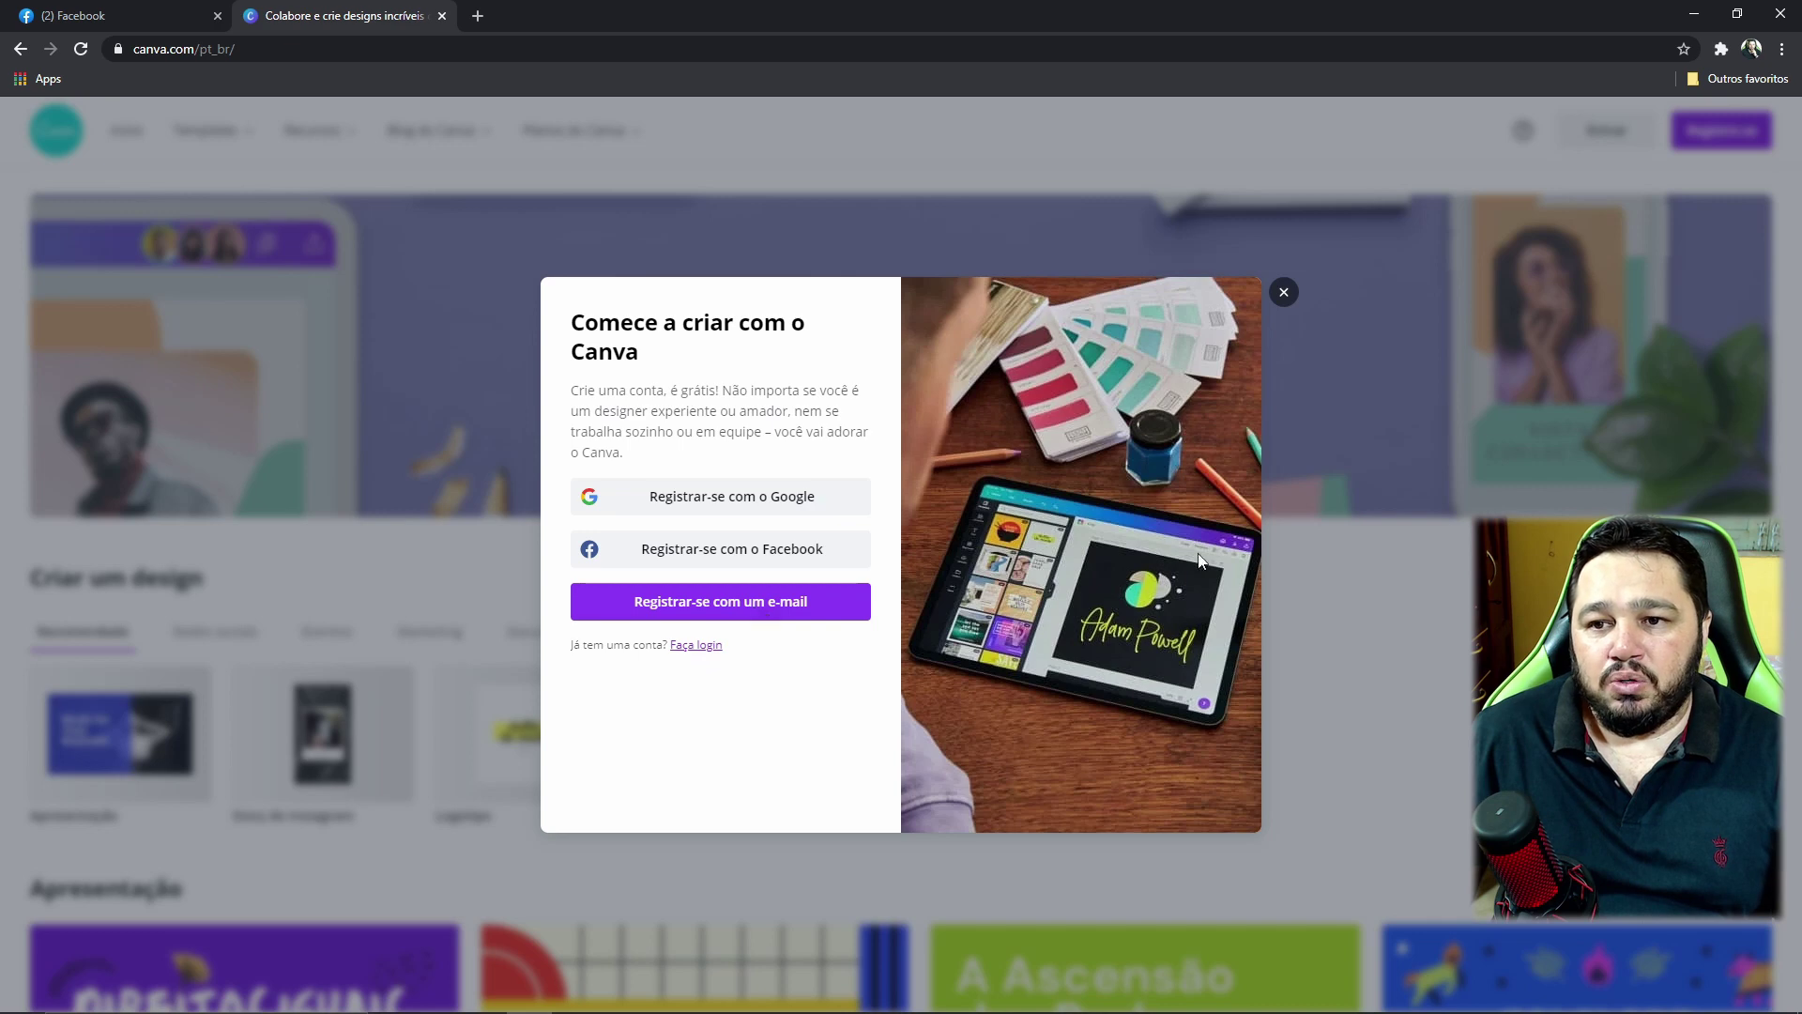
- Dismiss the sign-up prompt and log in to Canva with the Facebook account
{"action": "left_click", "coordinate": [1285, 293]}
{"action": "left_click", "coordinate": [1590, 132]}
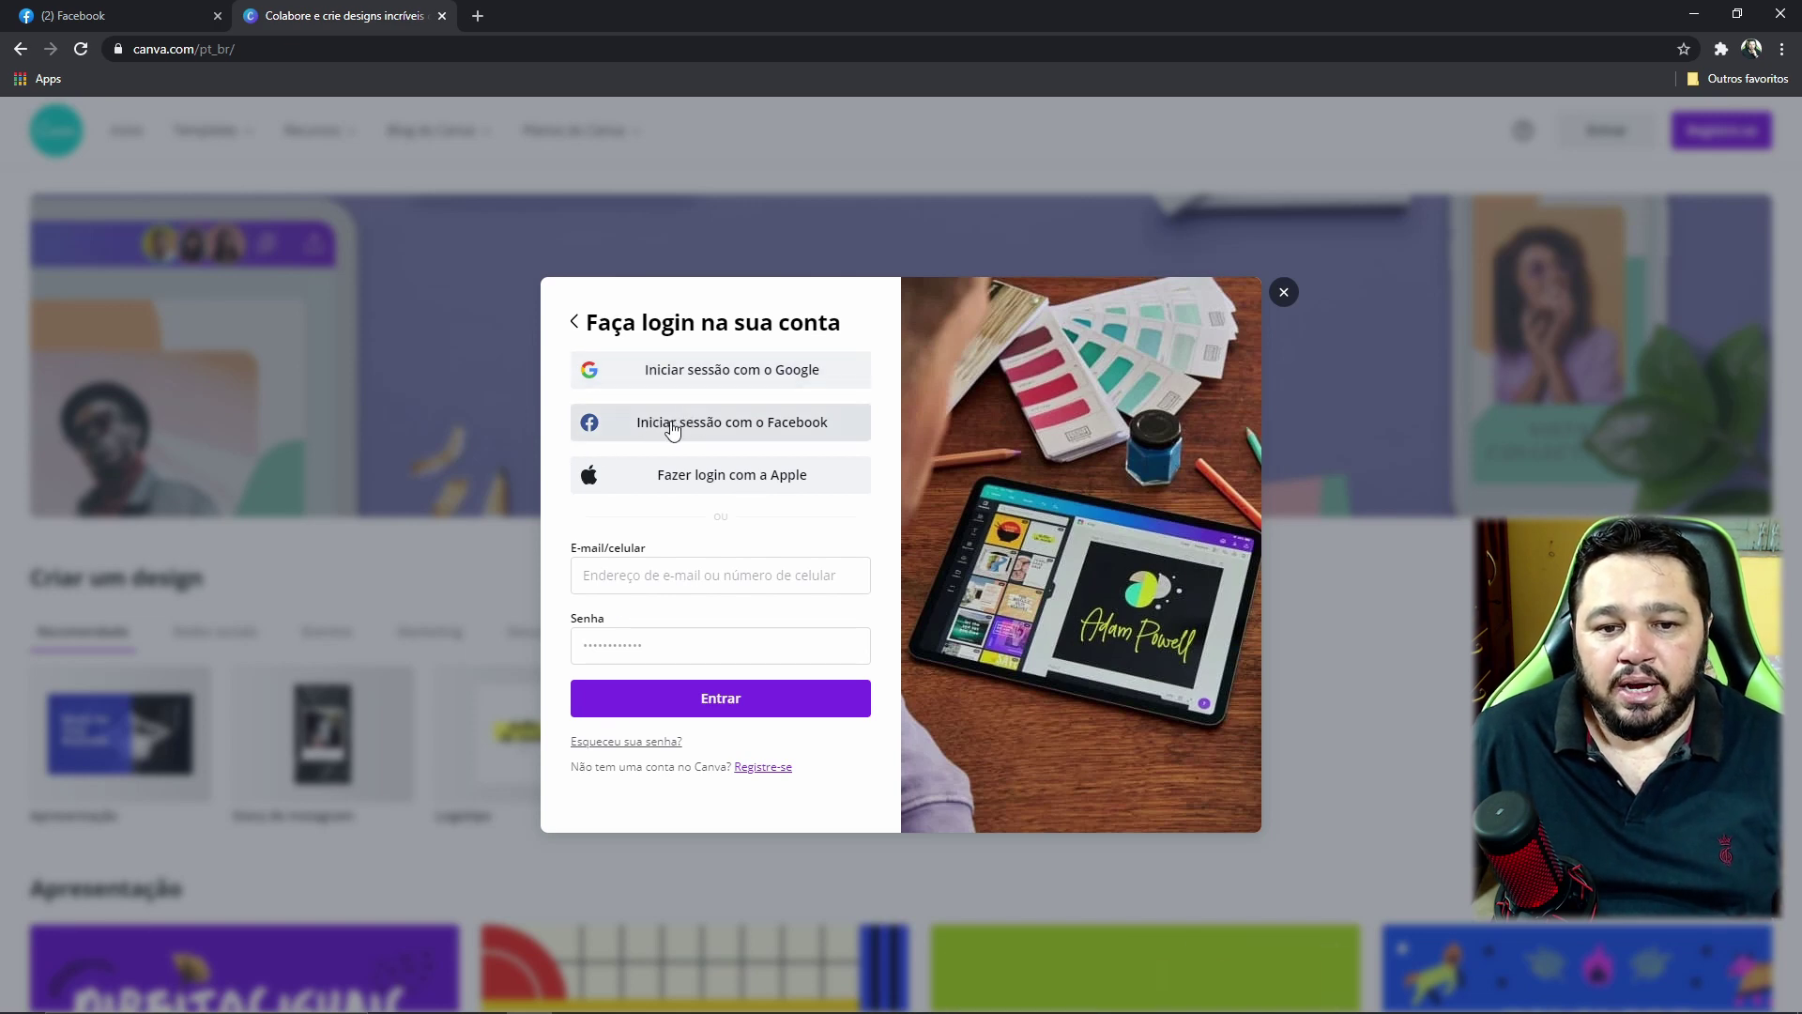
{"action": "left_click", "coordinate": [702, 430]}
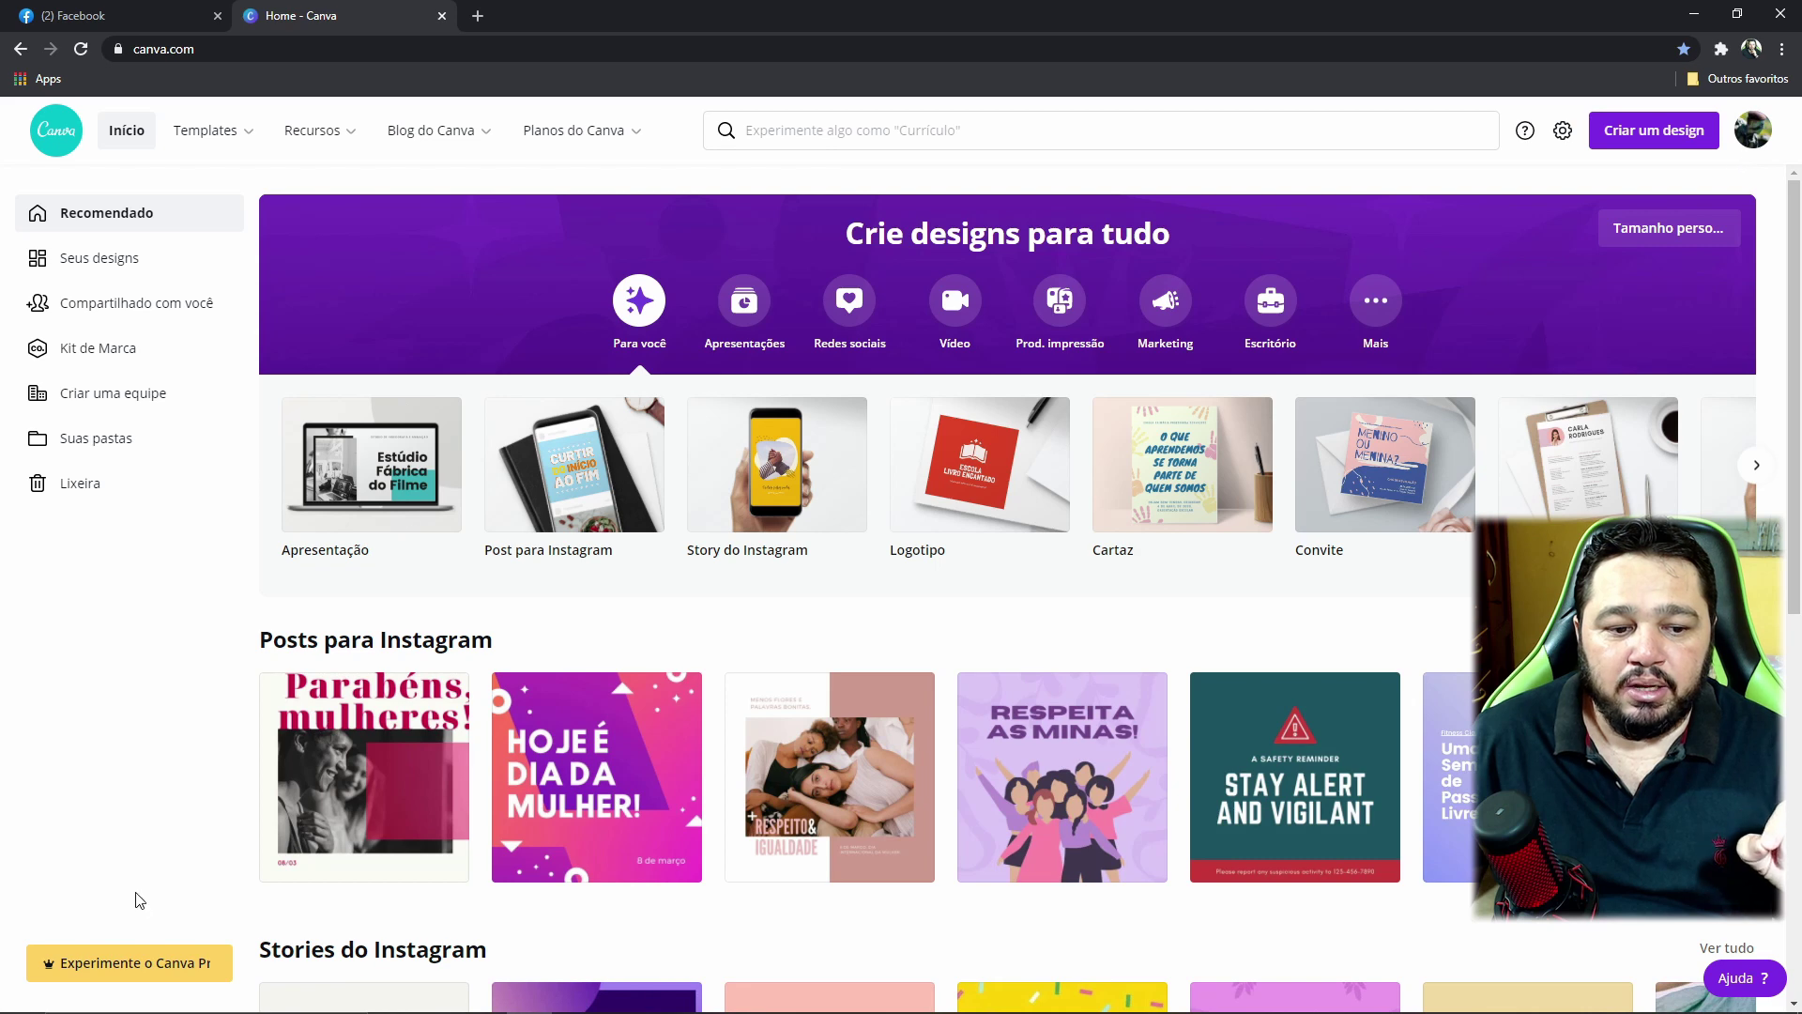
- View the 30-day free trial offer for Canva Pro, then close it without subscribing
{"action": "left_click", "coordinate": [181, 967]}
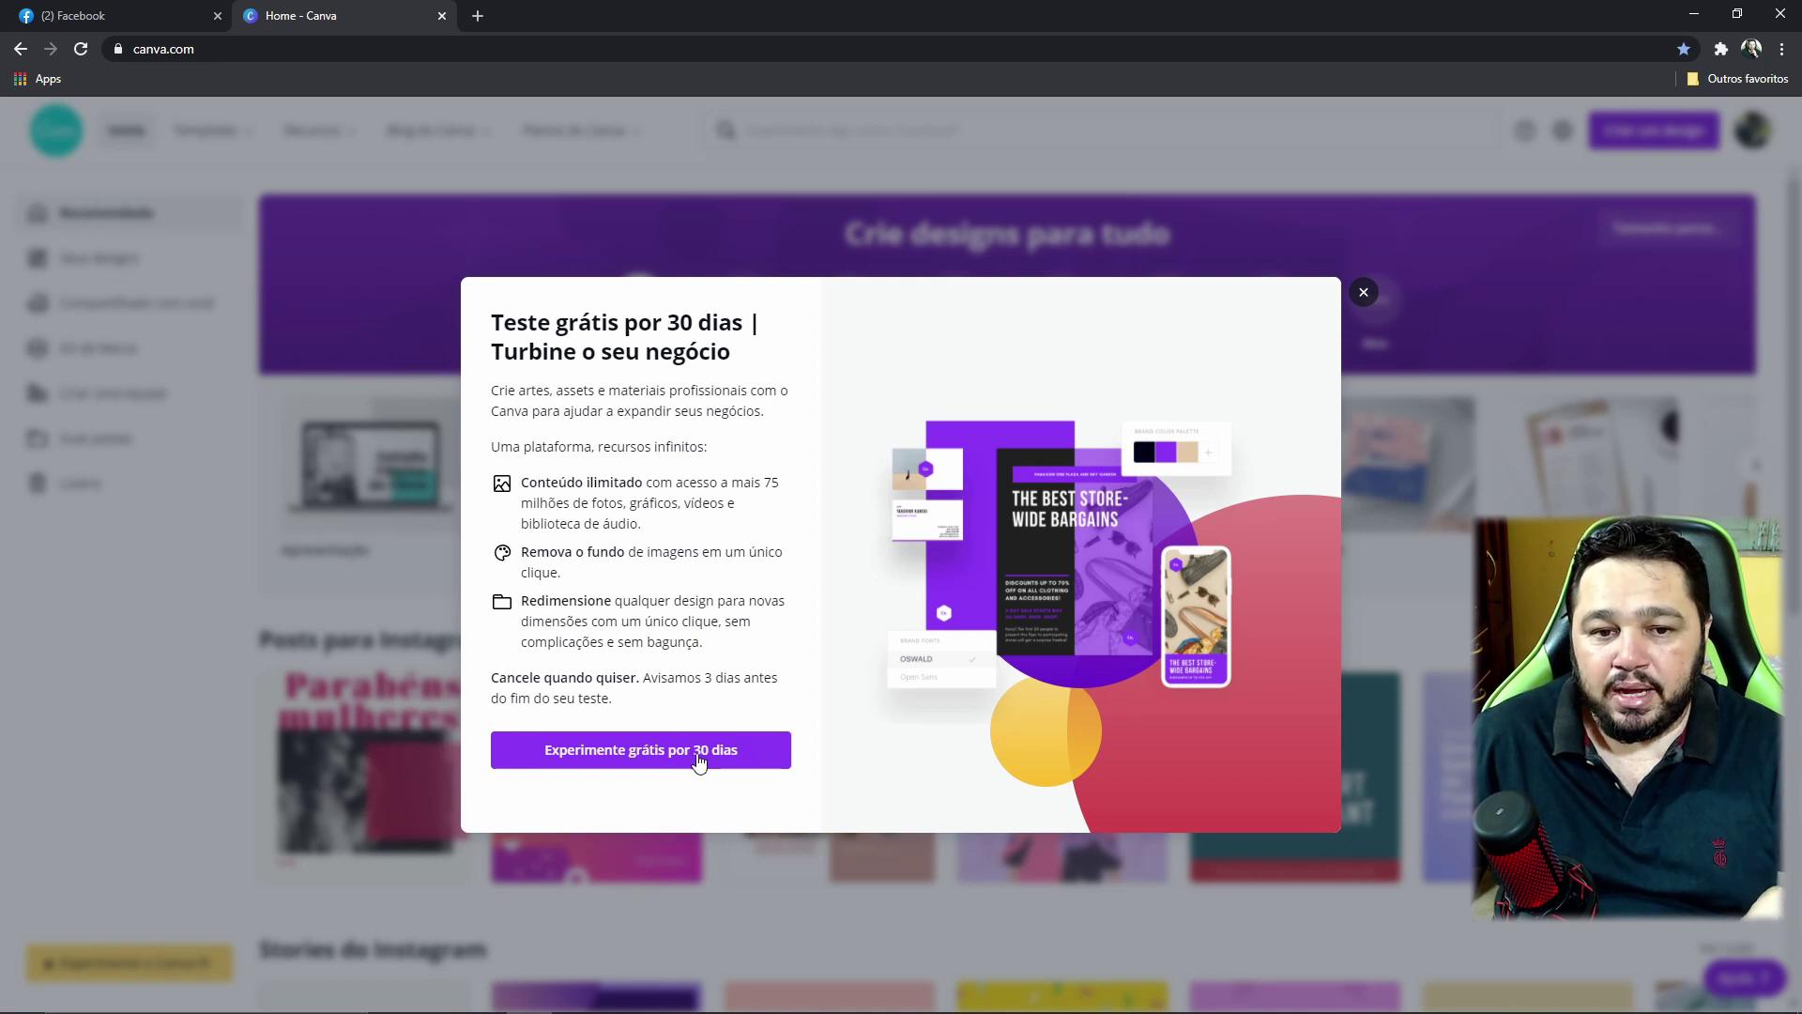
{"action": "left_click", "coordinate": [699, 763]}
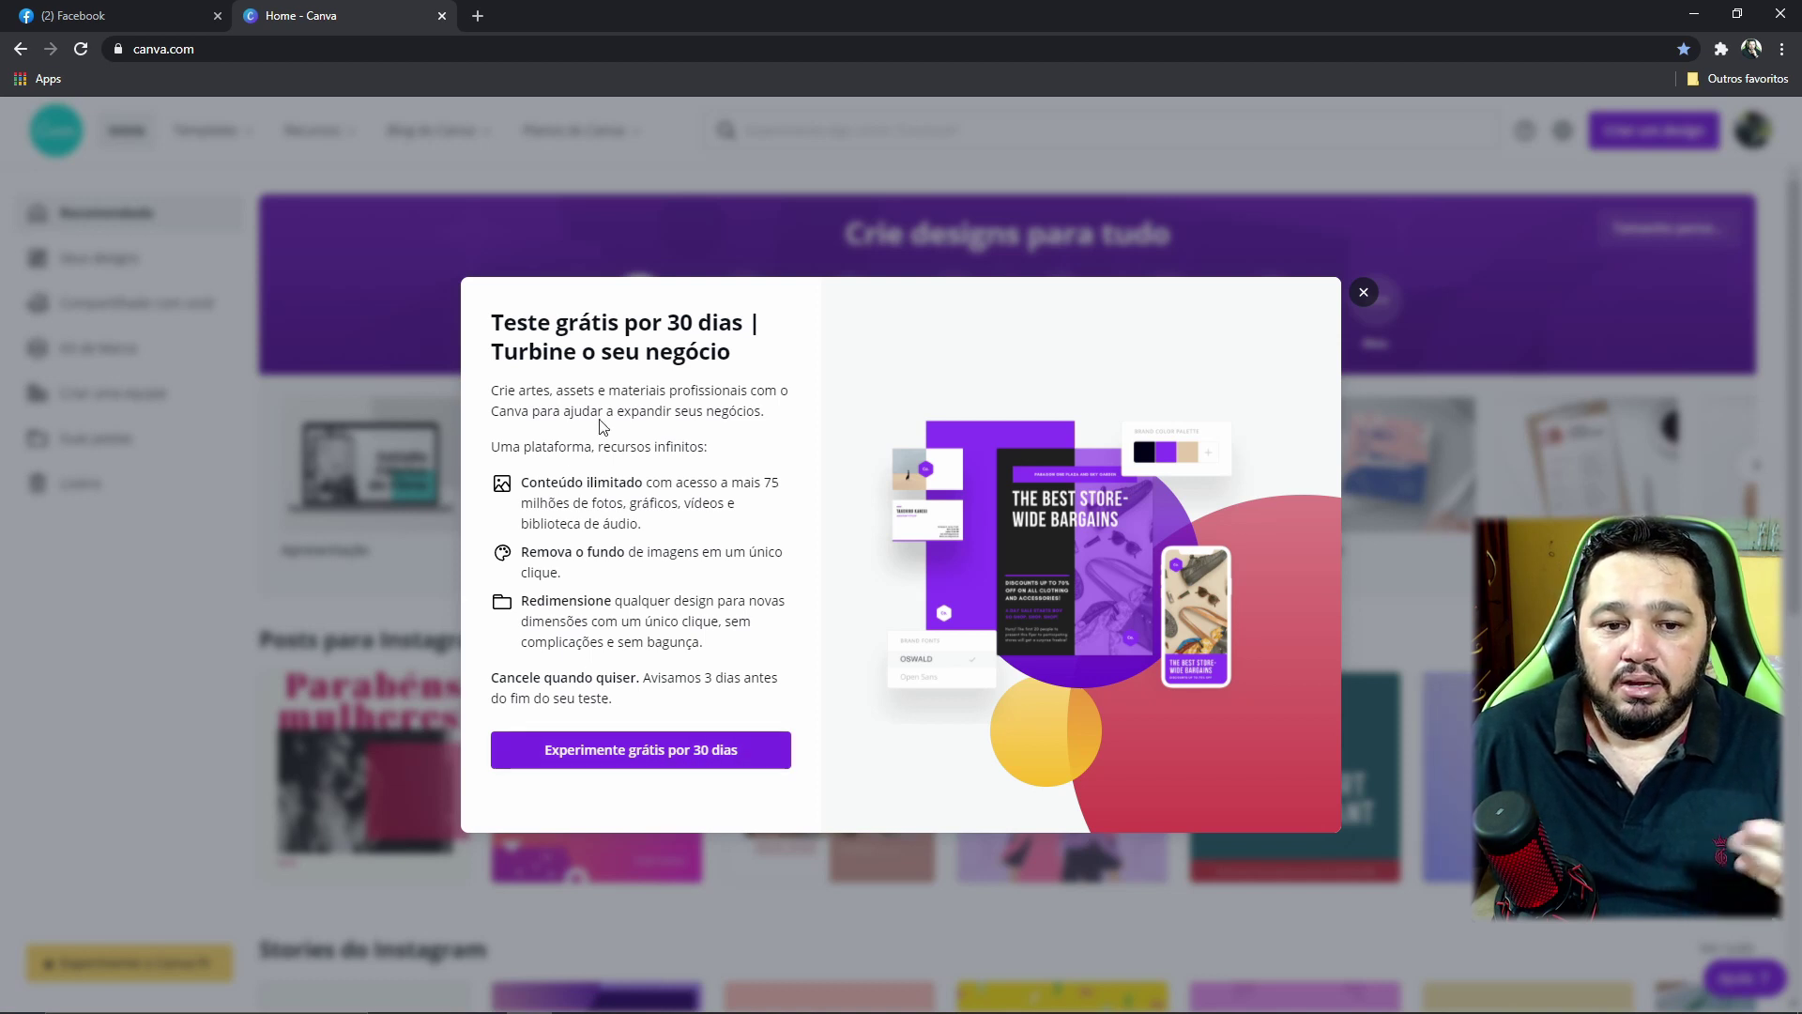
{"action": "left_click", "coordinate": [699, 756]}
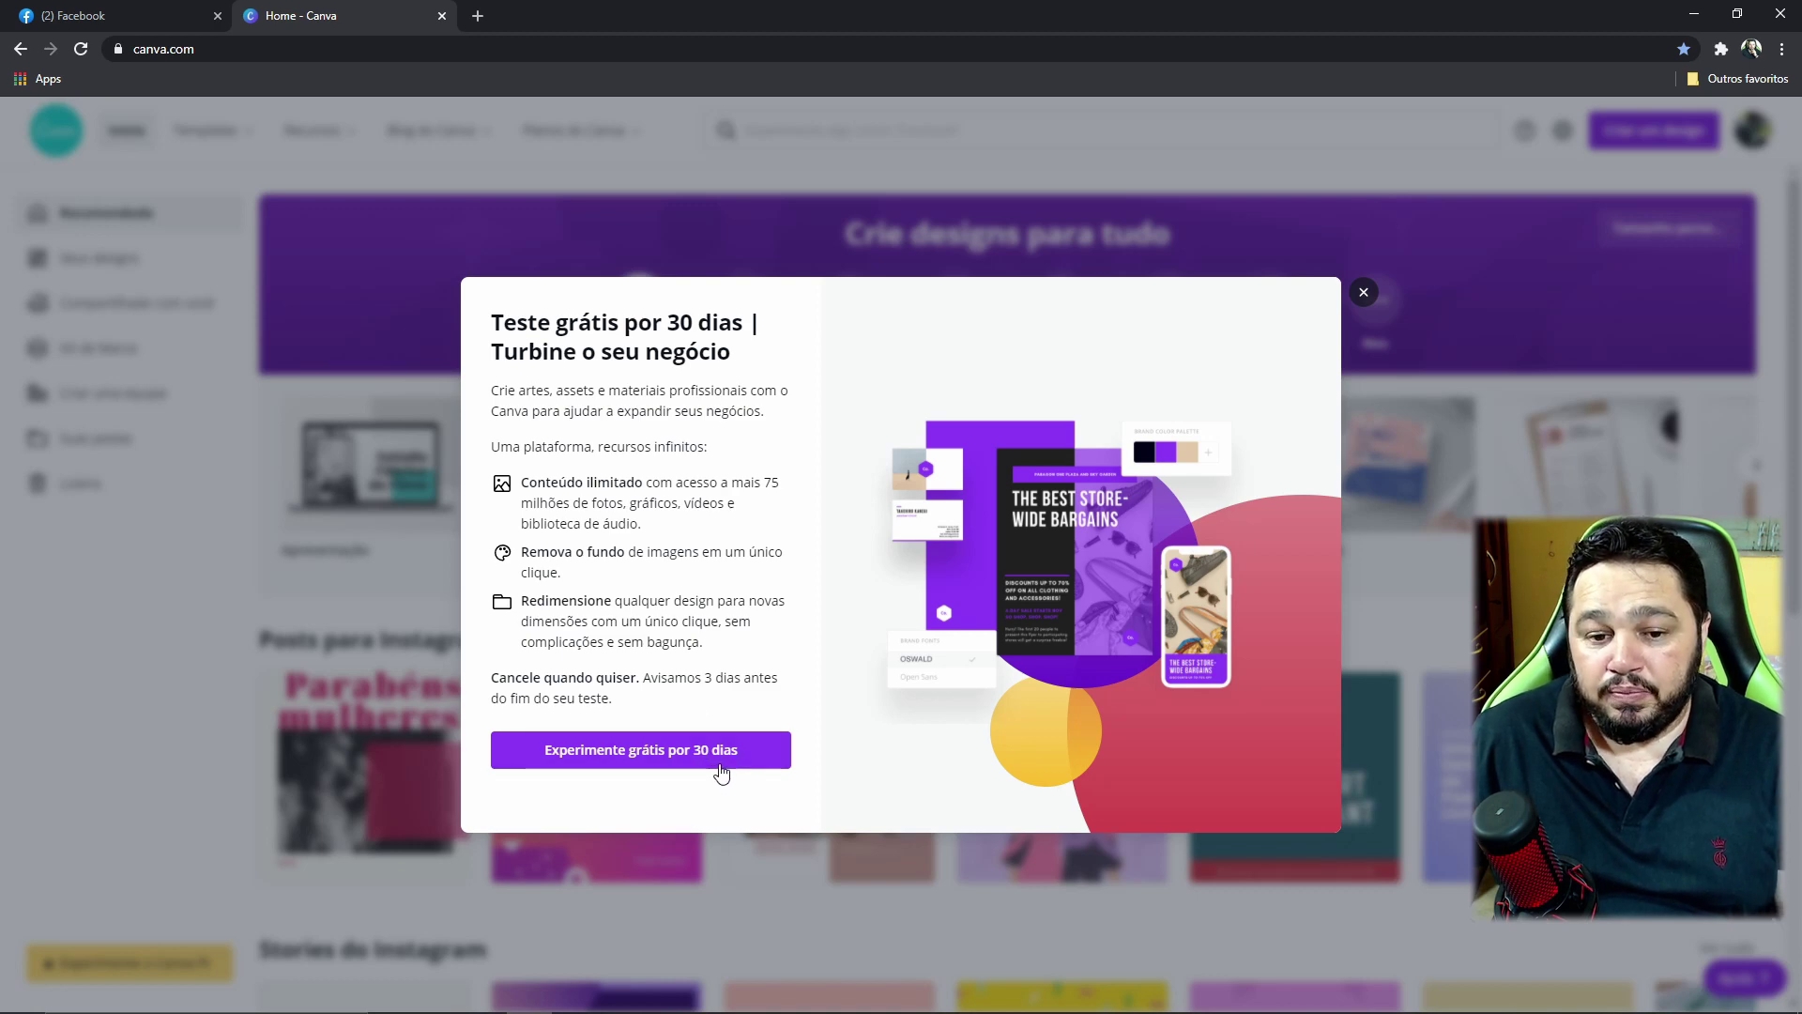
{"action": "left_click", "coordinate": [1364, 294]}
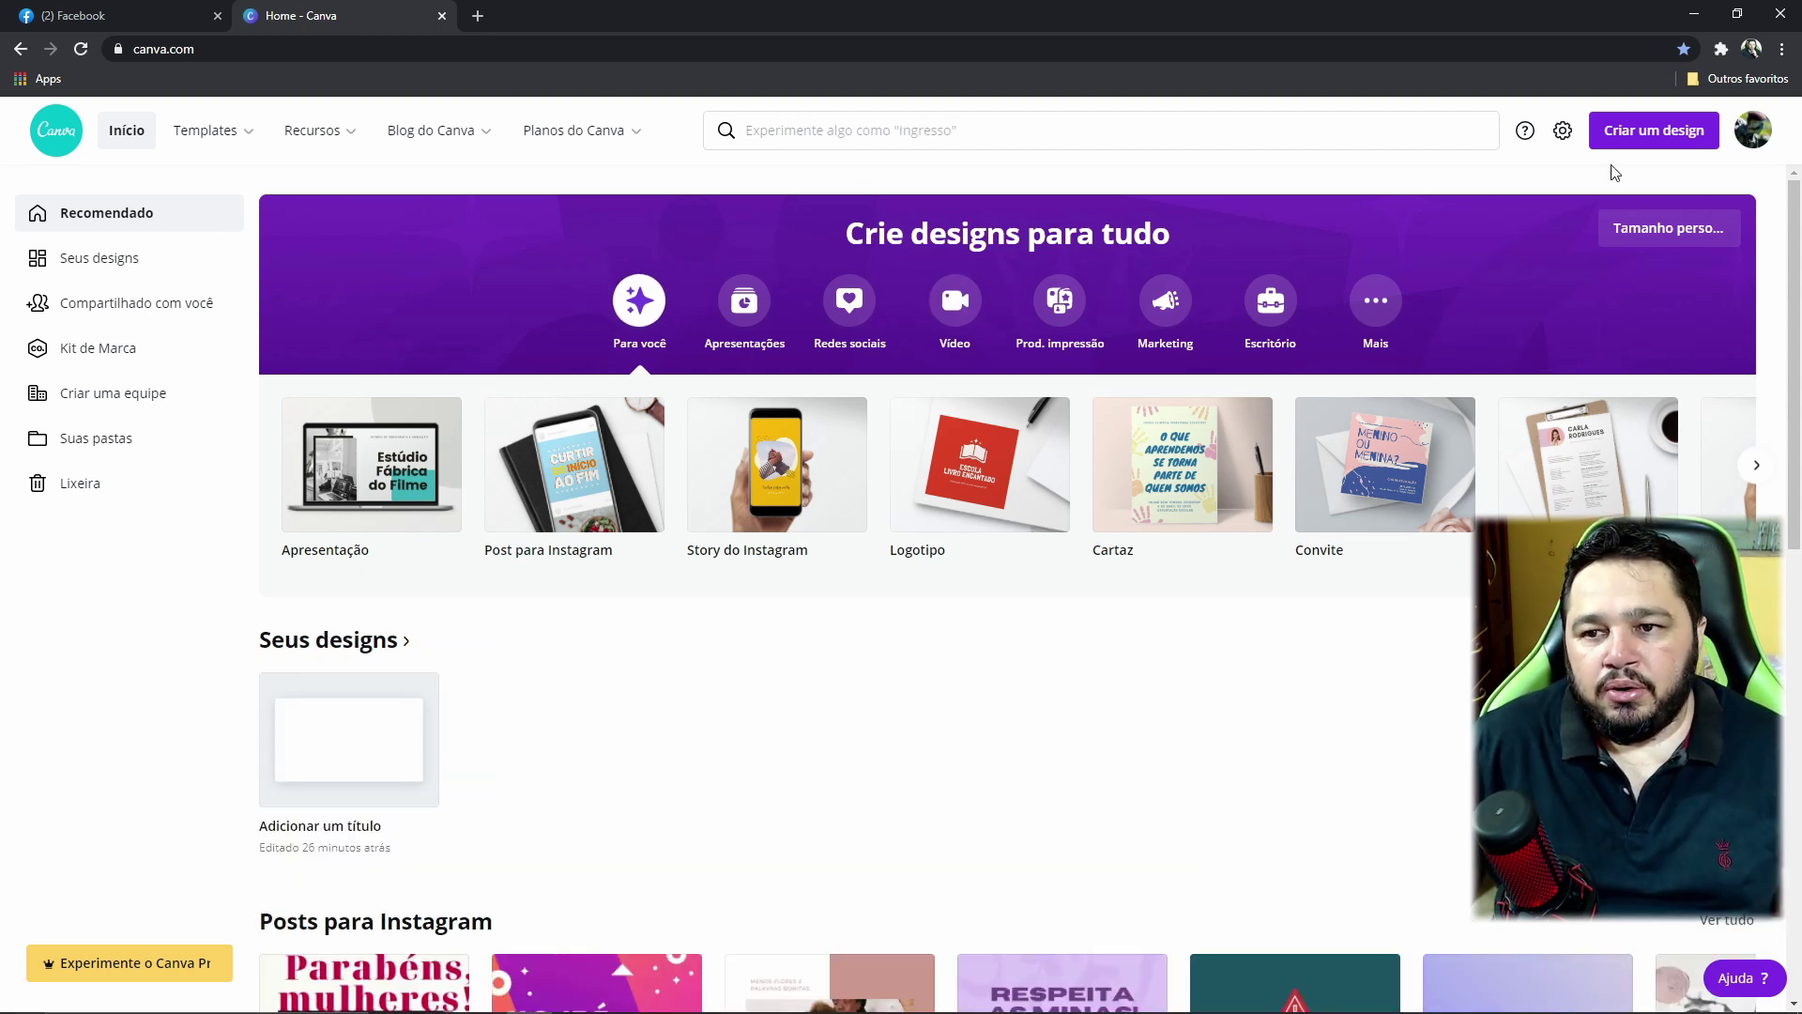
- Create a new blank design with a custom size of 1920 × 1080 px
{"action": "left_click", "coordinate": [1644, 141]}
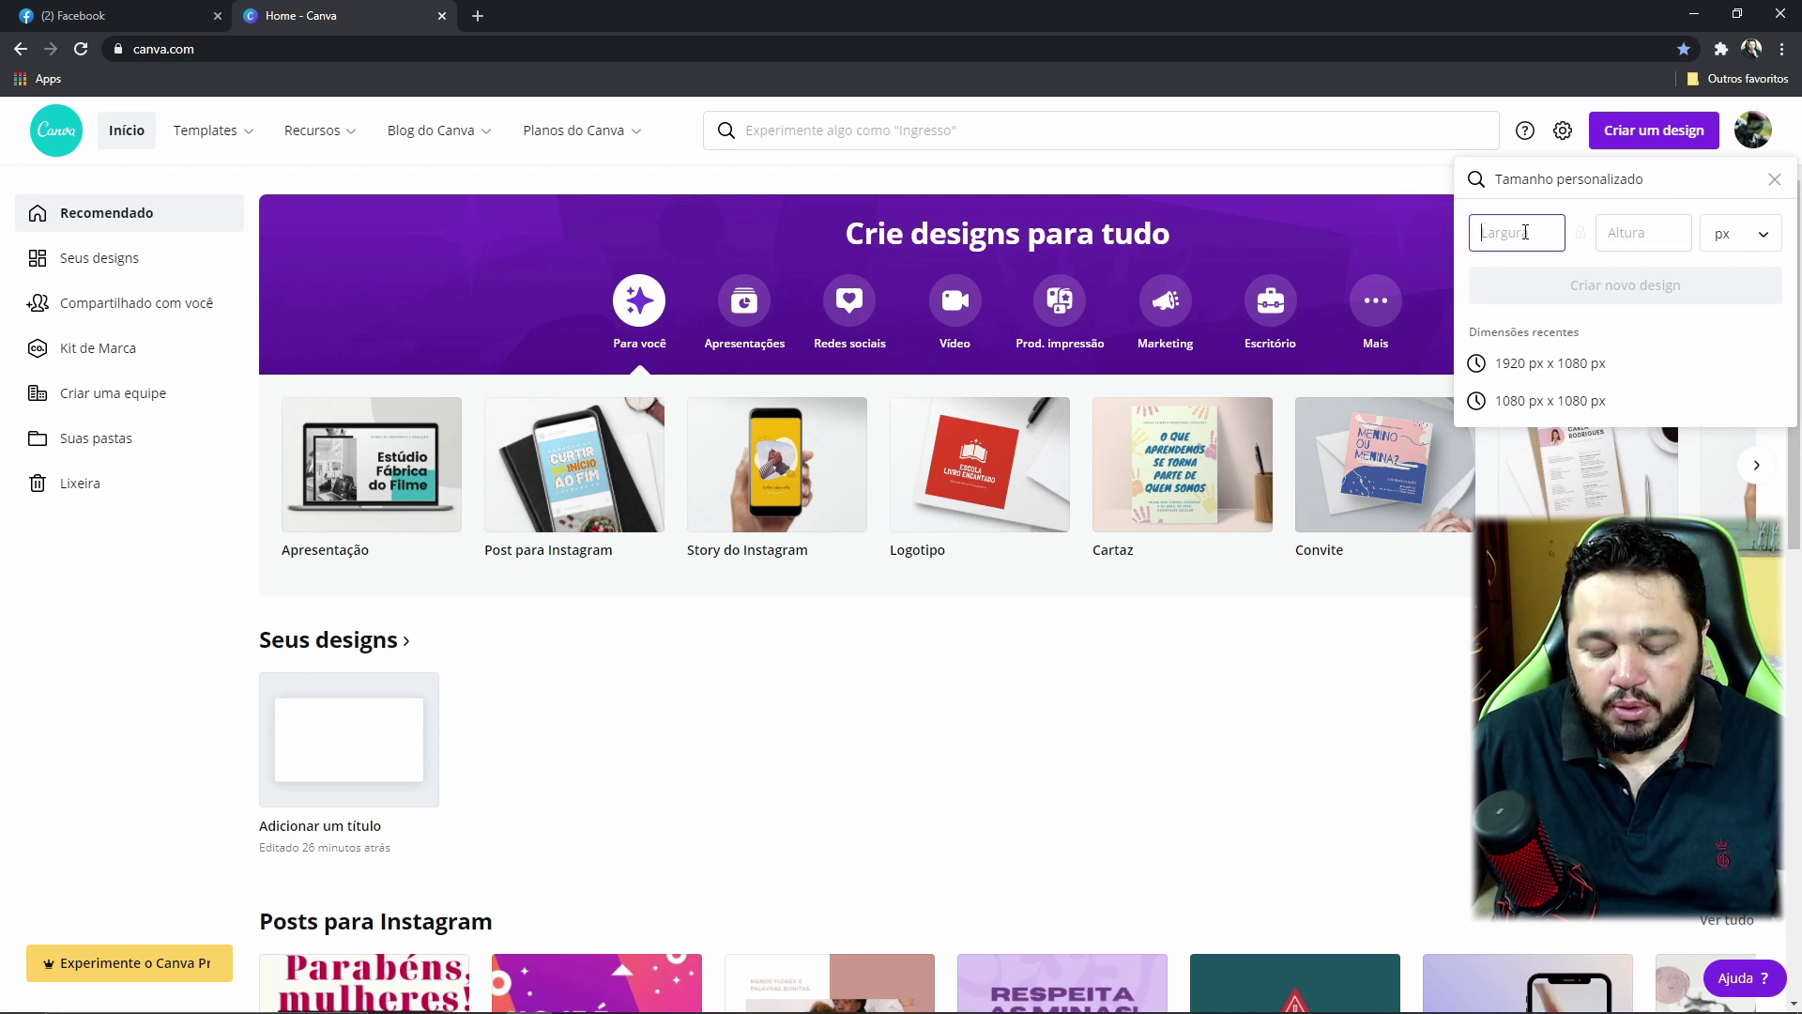
{"action": "type", "text": "1920"}
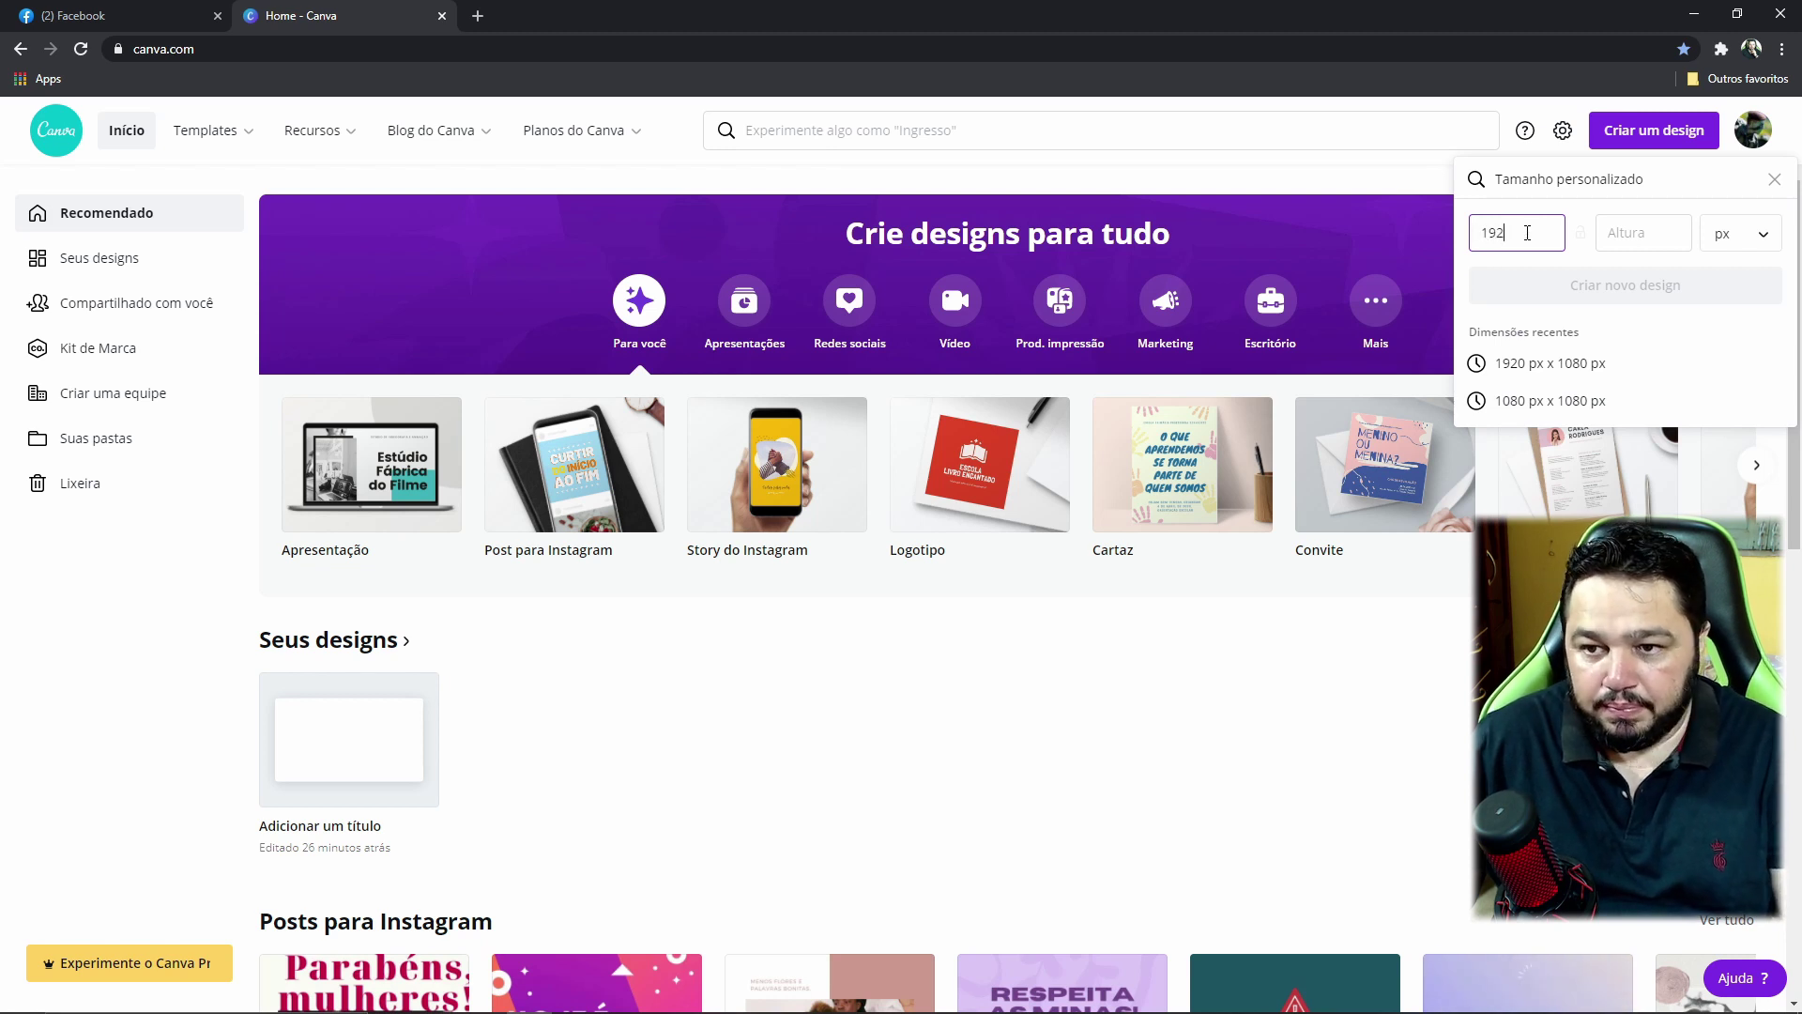
{"action": "left_click", "coordinate": [1623, 232]}
{"action": "type", "text": "1080"}
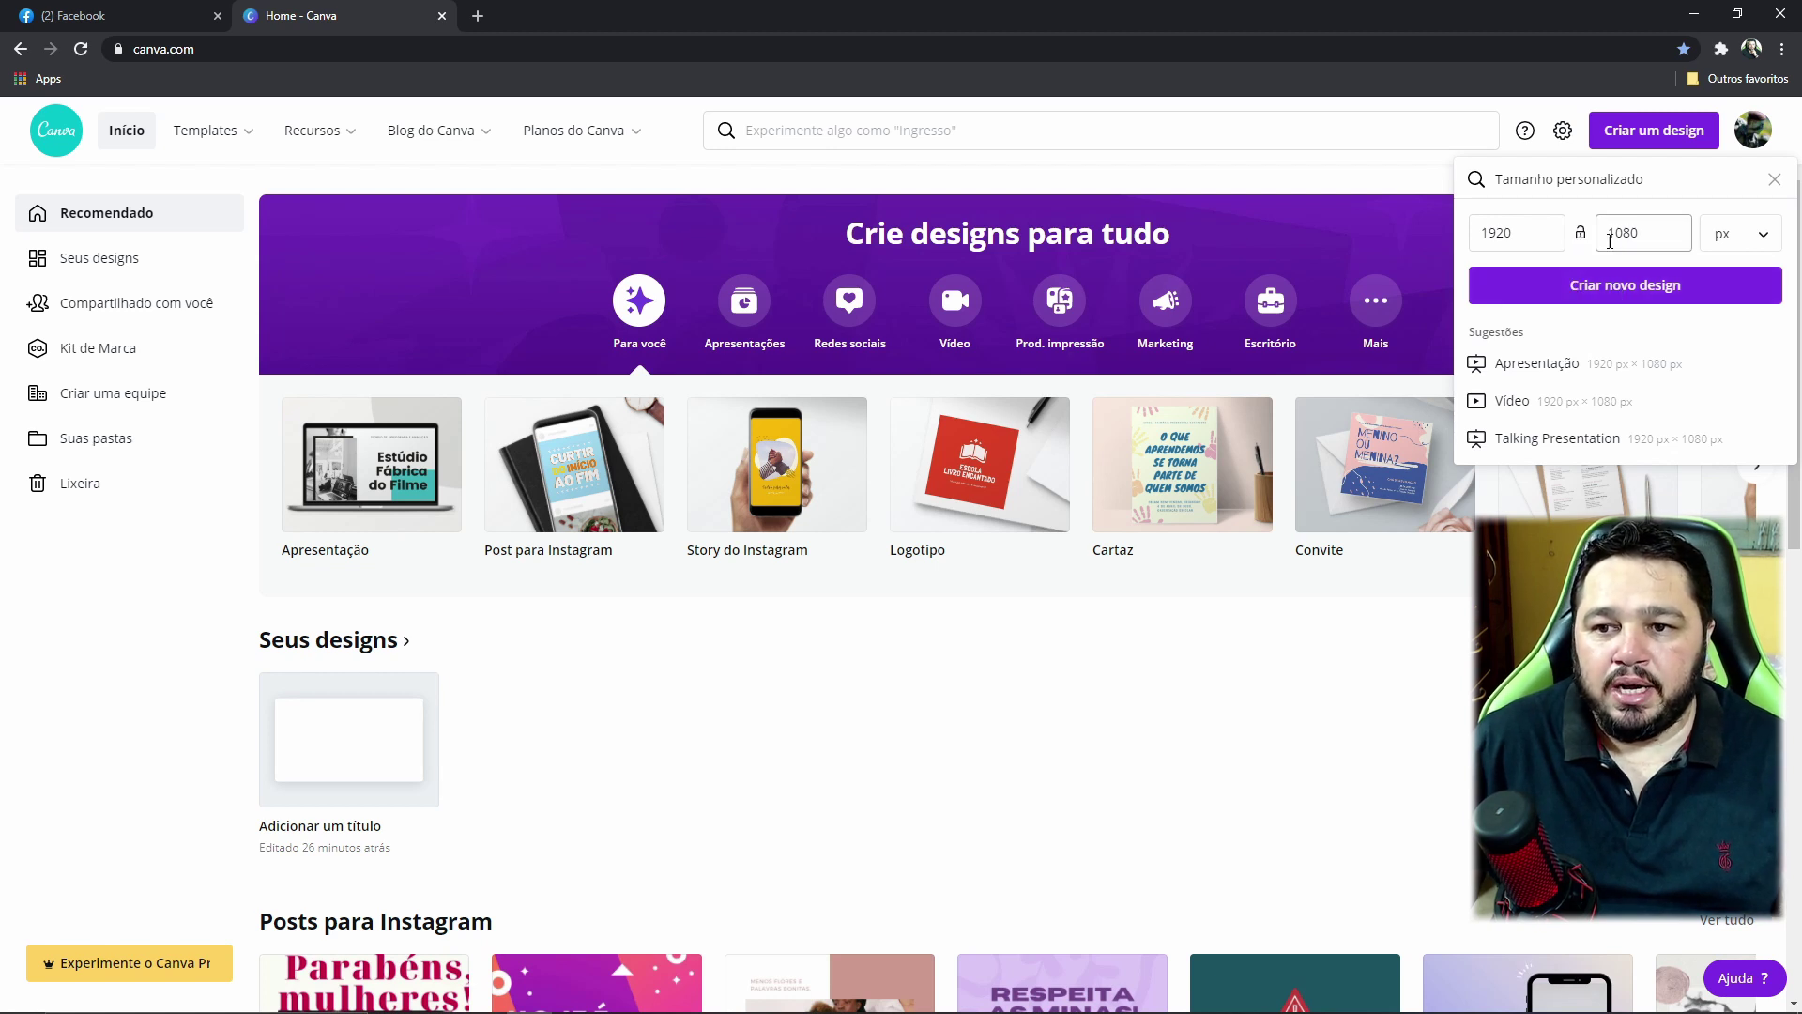
{"action": "left_click", "coordinate": [1510, 245]}
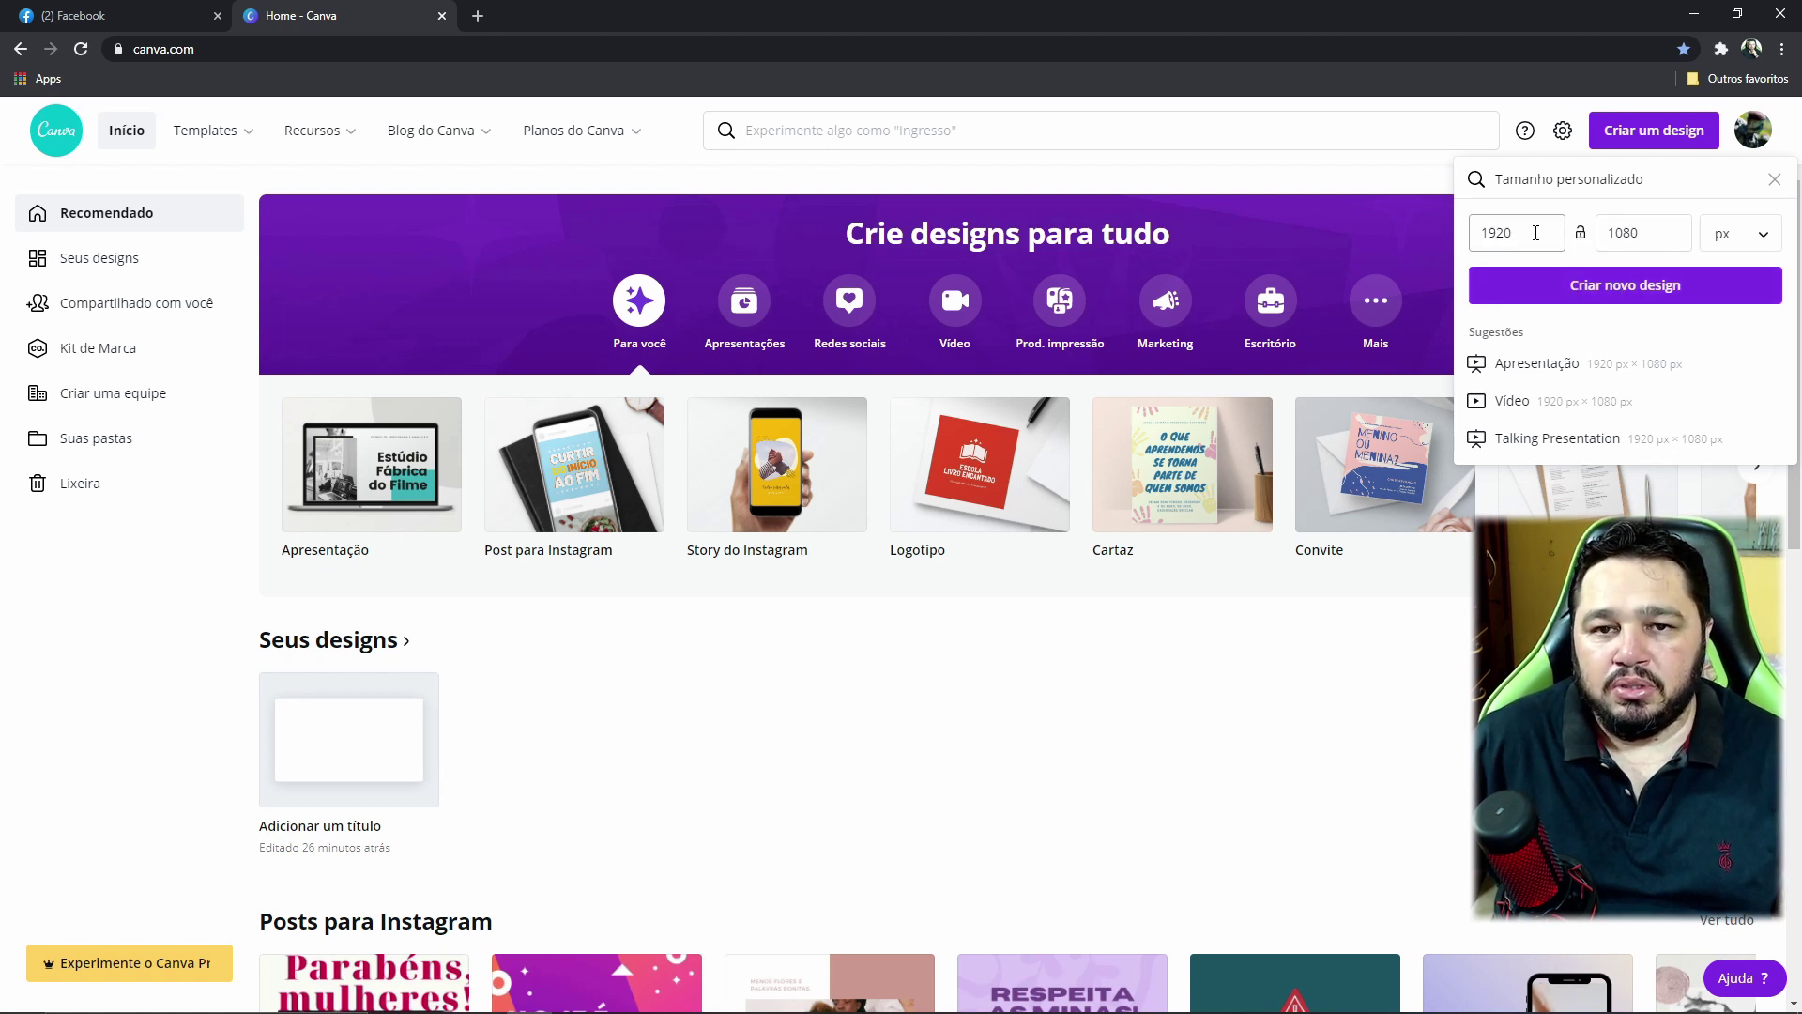
{"action": "left_click", "coordinate": [1756, 240]}
{"action": "left_click", "coordinate": [1751, 243]}
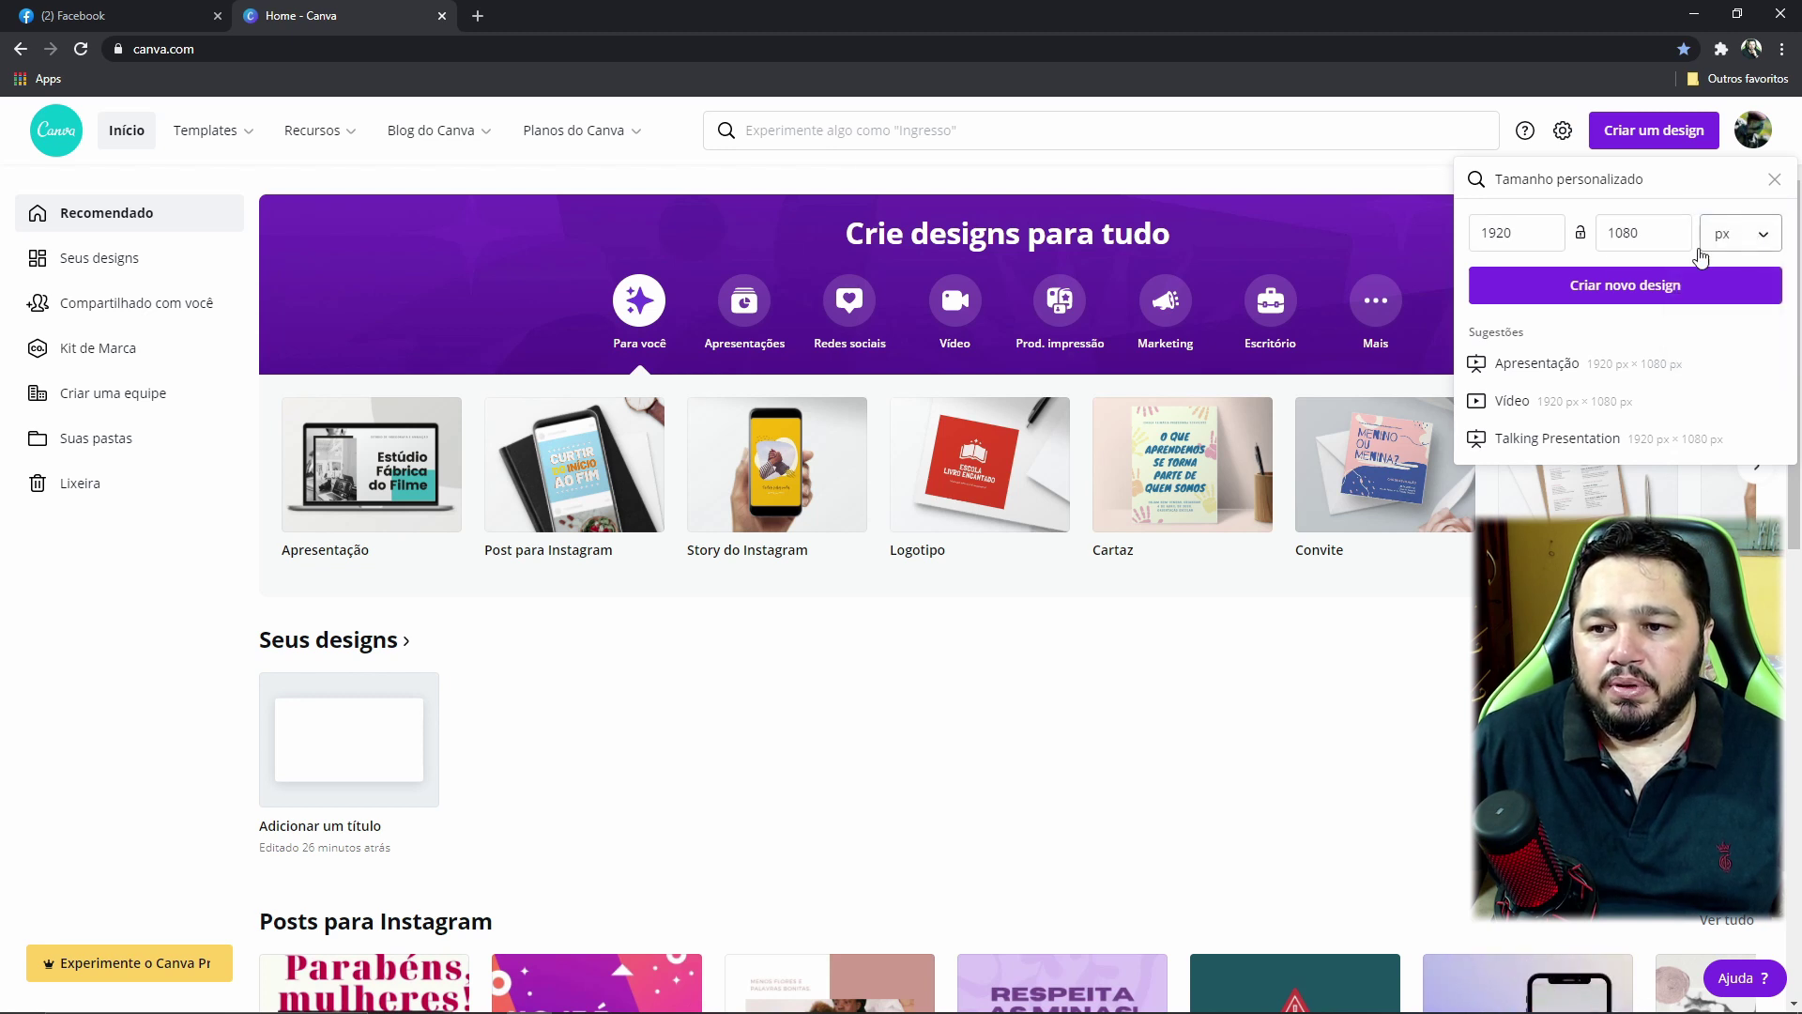
{"action": "left_click", "coordinate": [1618, 286]}
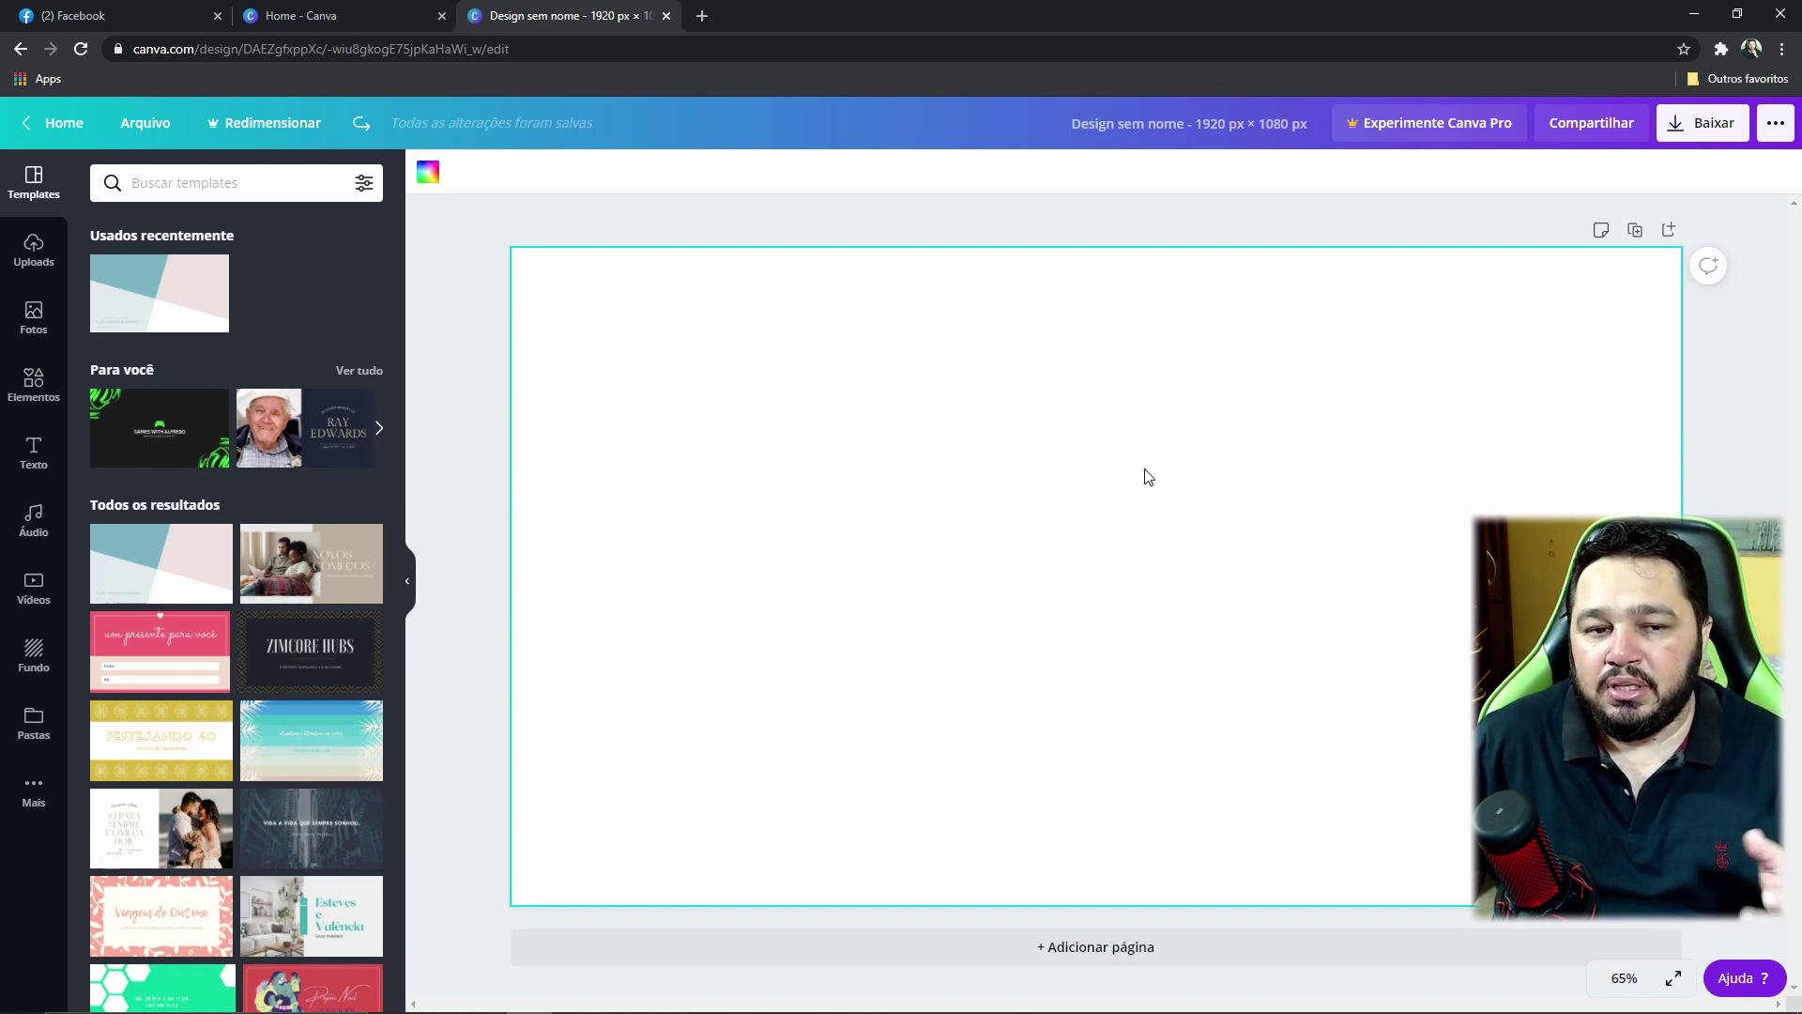
- Fill the page background with light blue from the default colours
{"action": "left_click", "coordinate": [428, 176]}
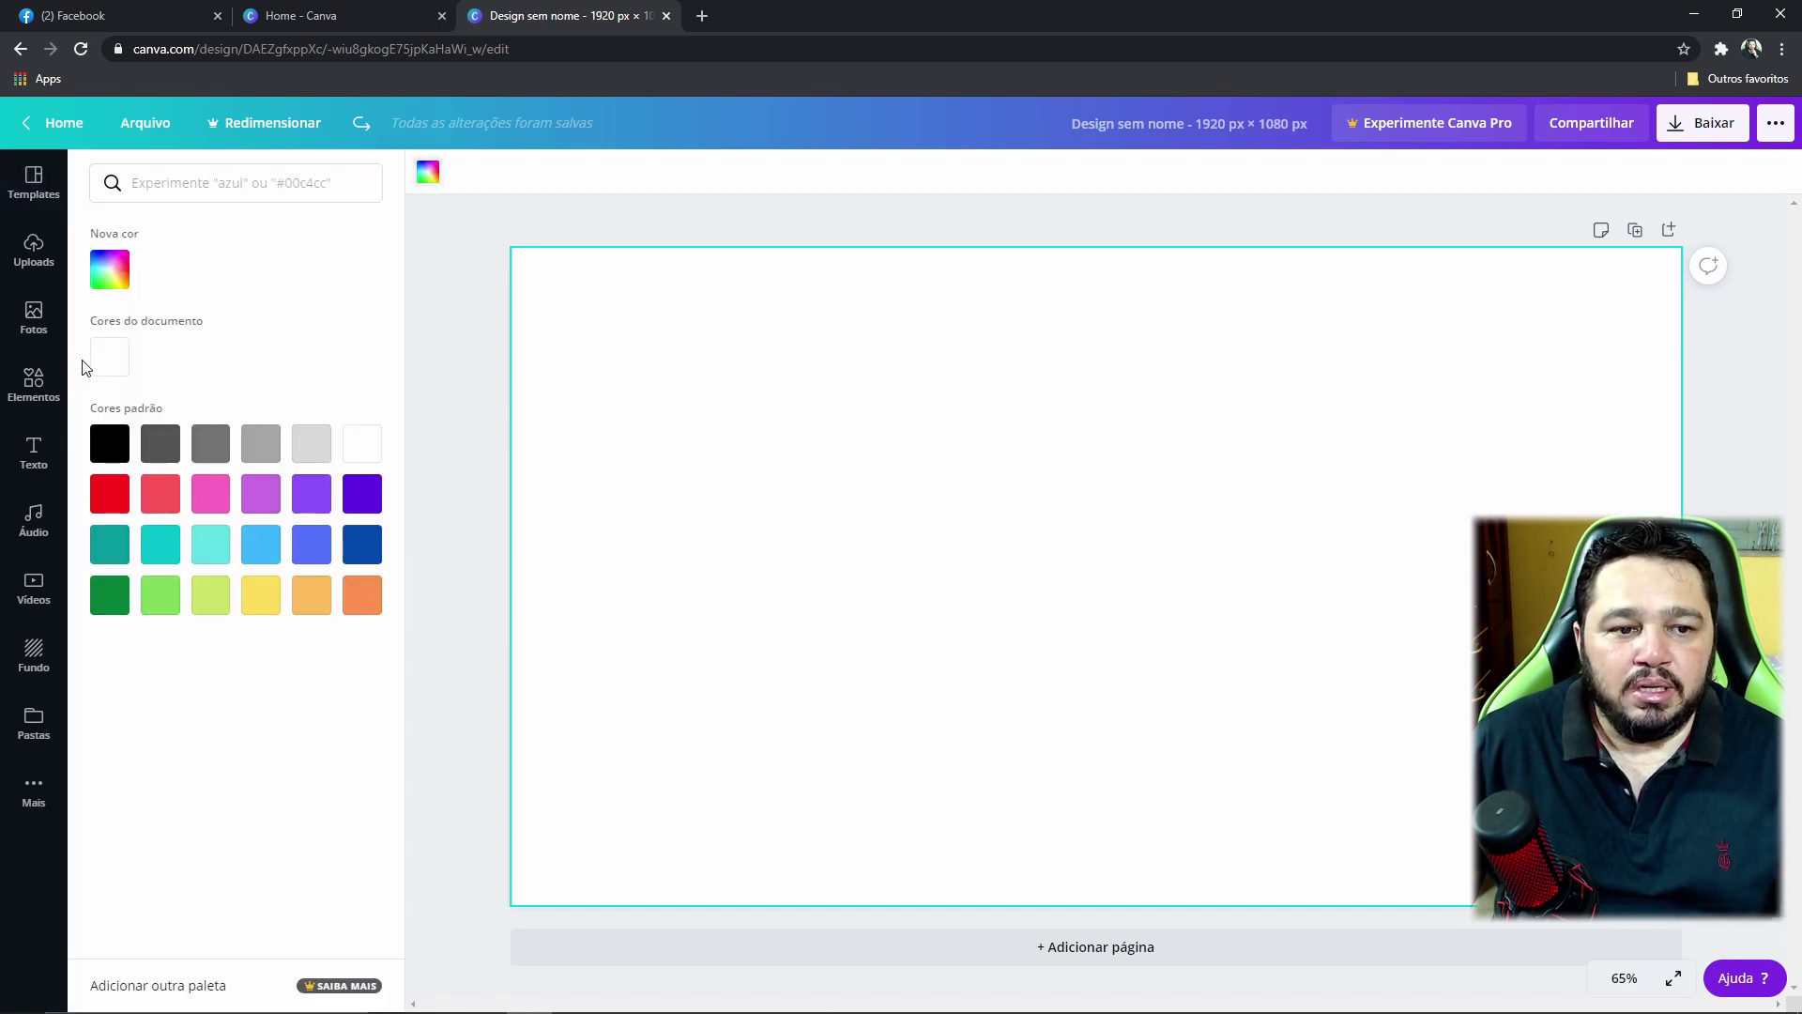
{"action": "left_click", "coordinate": [263, 548]}
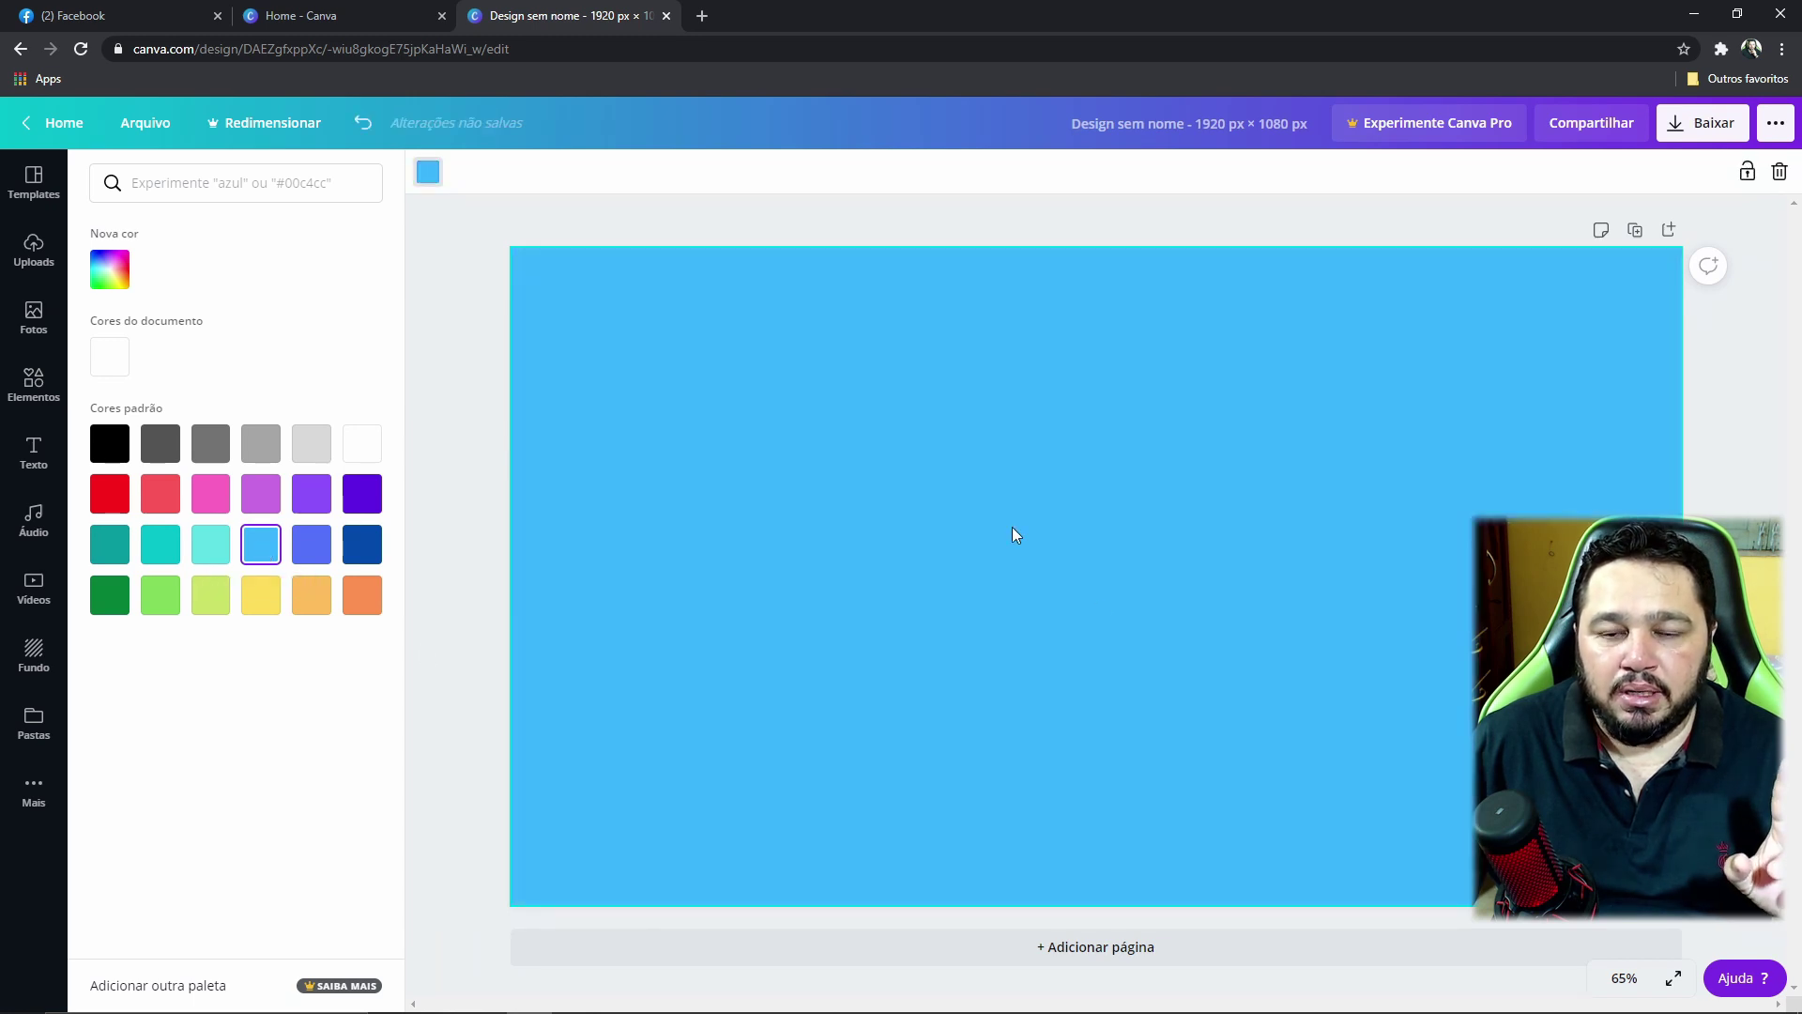
{"action": "left_click", "coordinate": [1757, 483]}
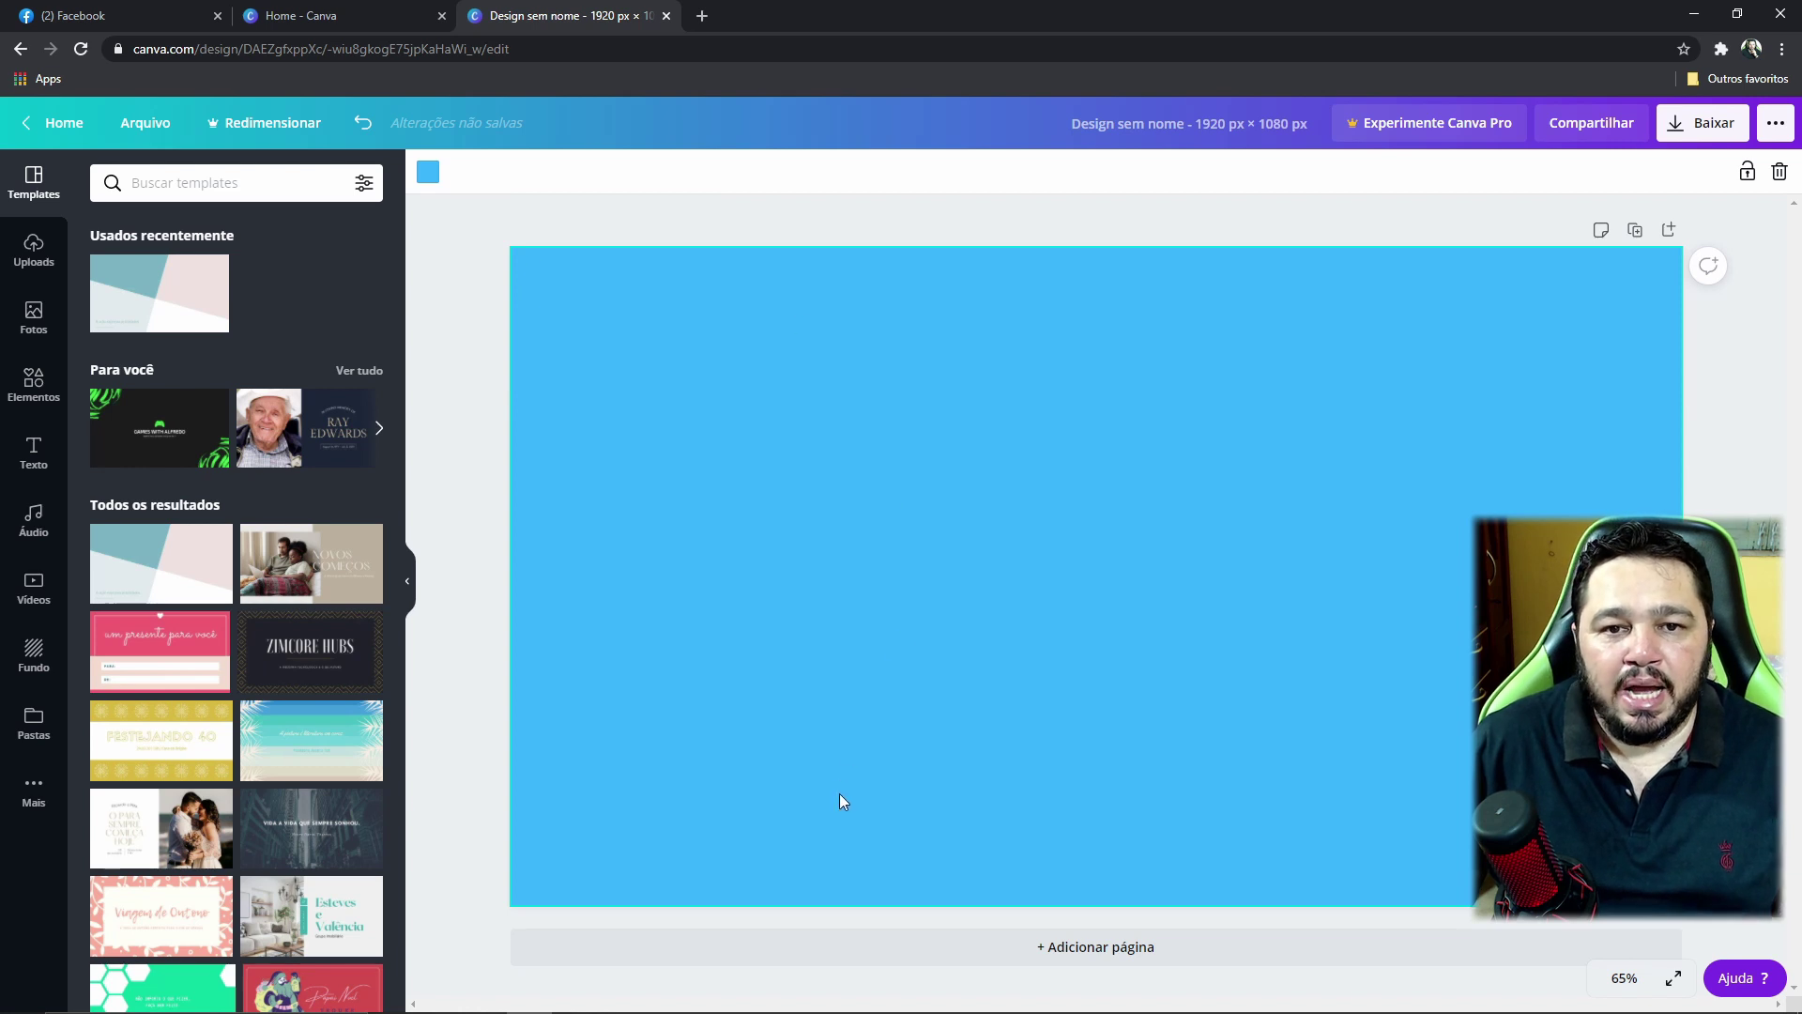
- Insert the plain circular photo frame from the full Quadros collection onto the page
{"action": "left_click", "coordinate": [34, 385]}
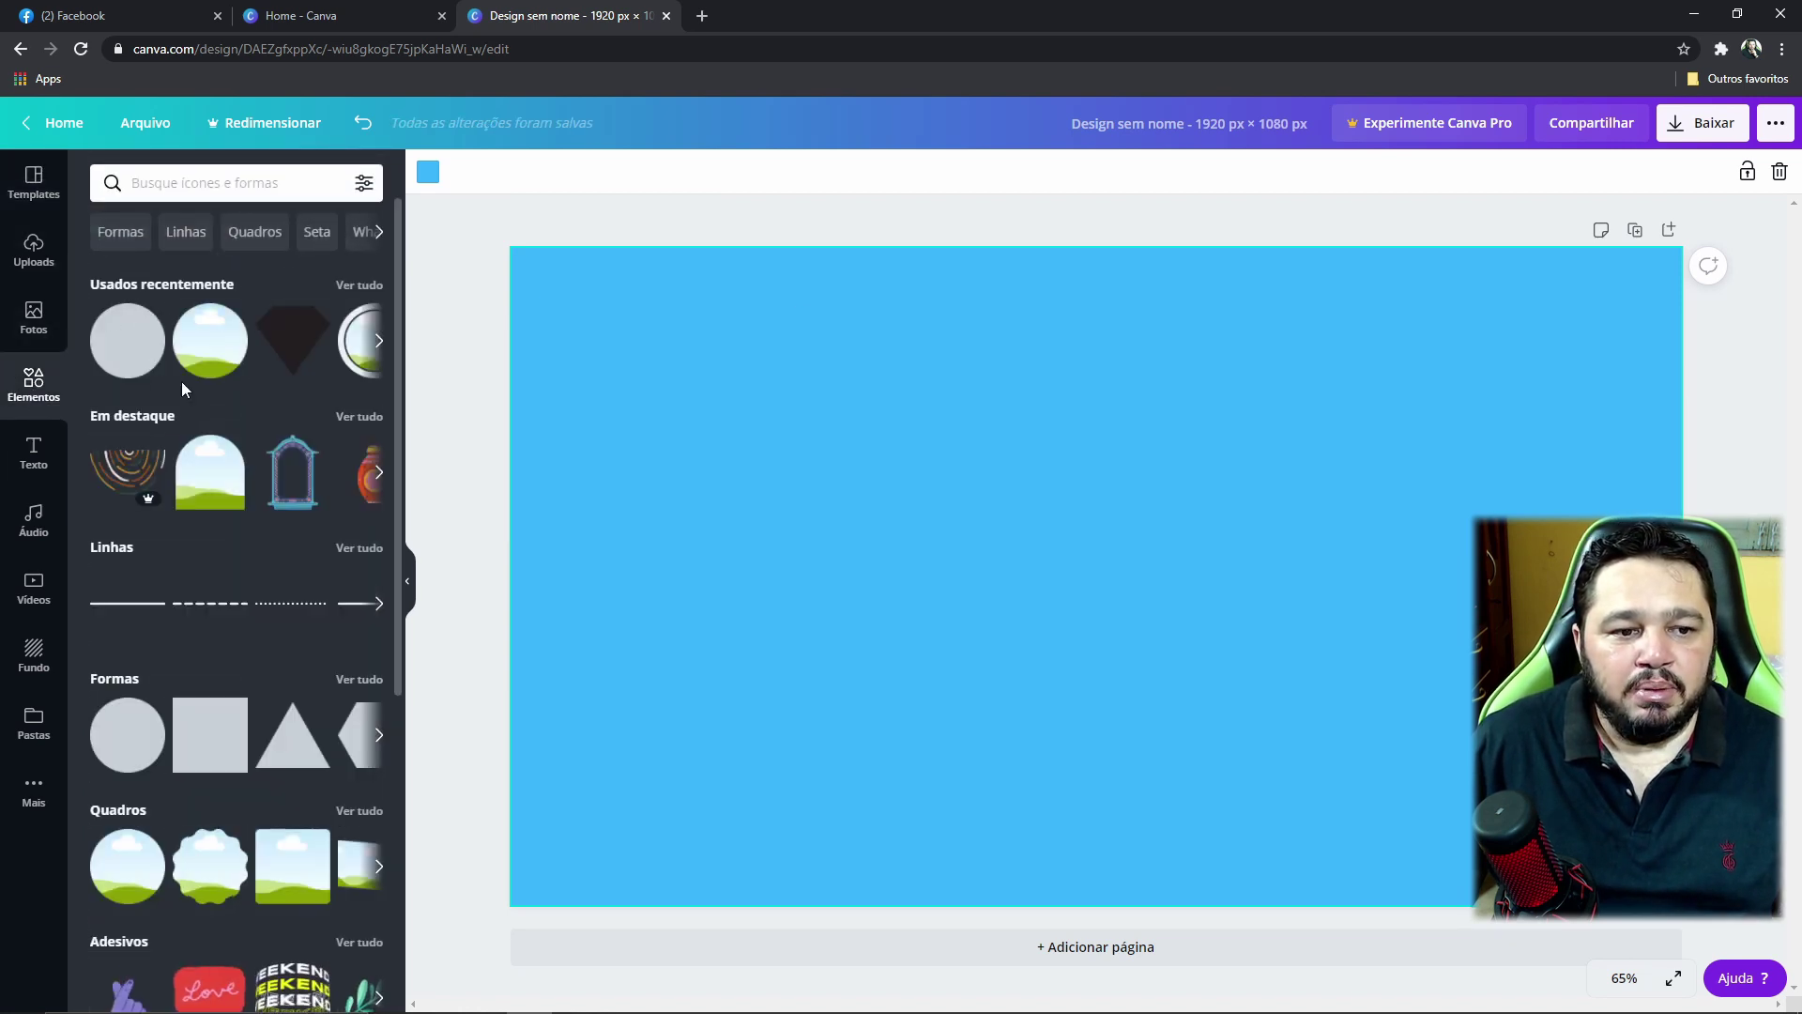
{"action": "scroll", "coordinate": [119, 628], "scroll_direction": "down", "scroll_amount": 2}
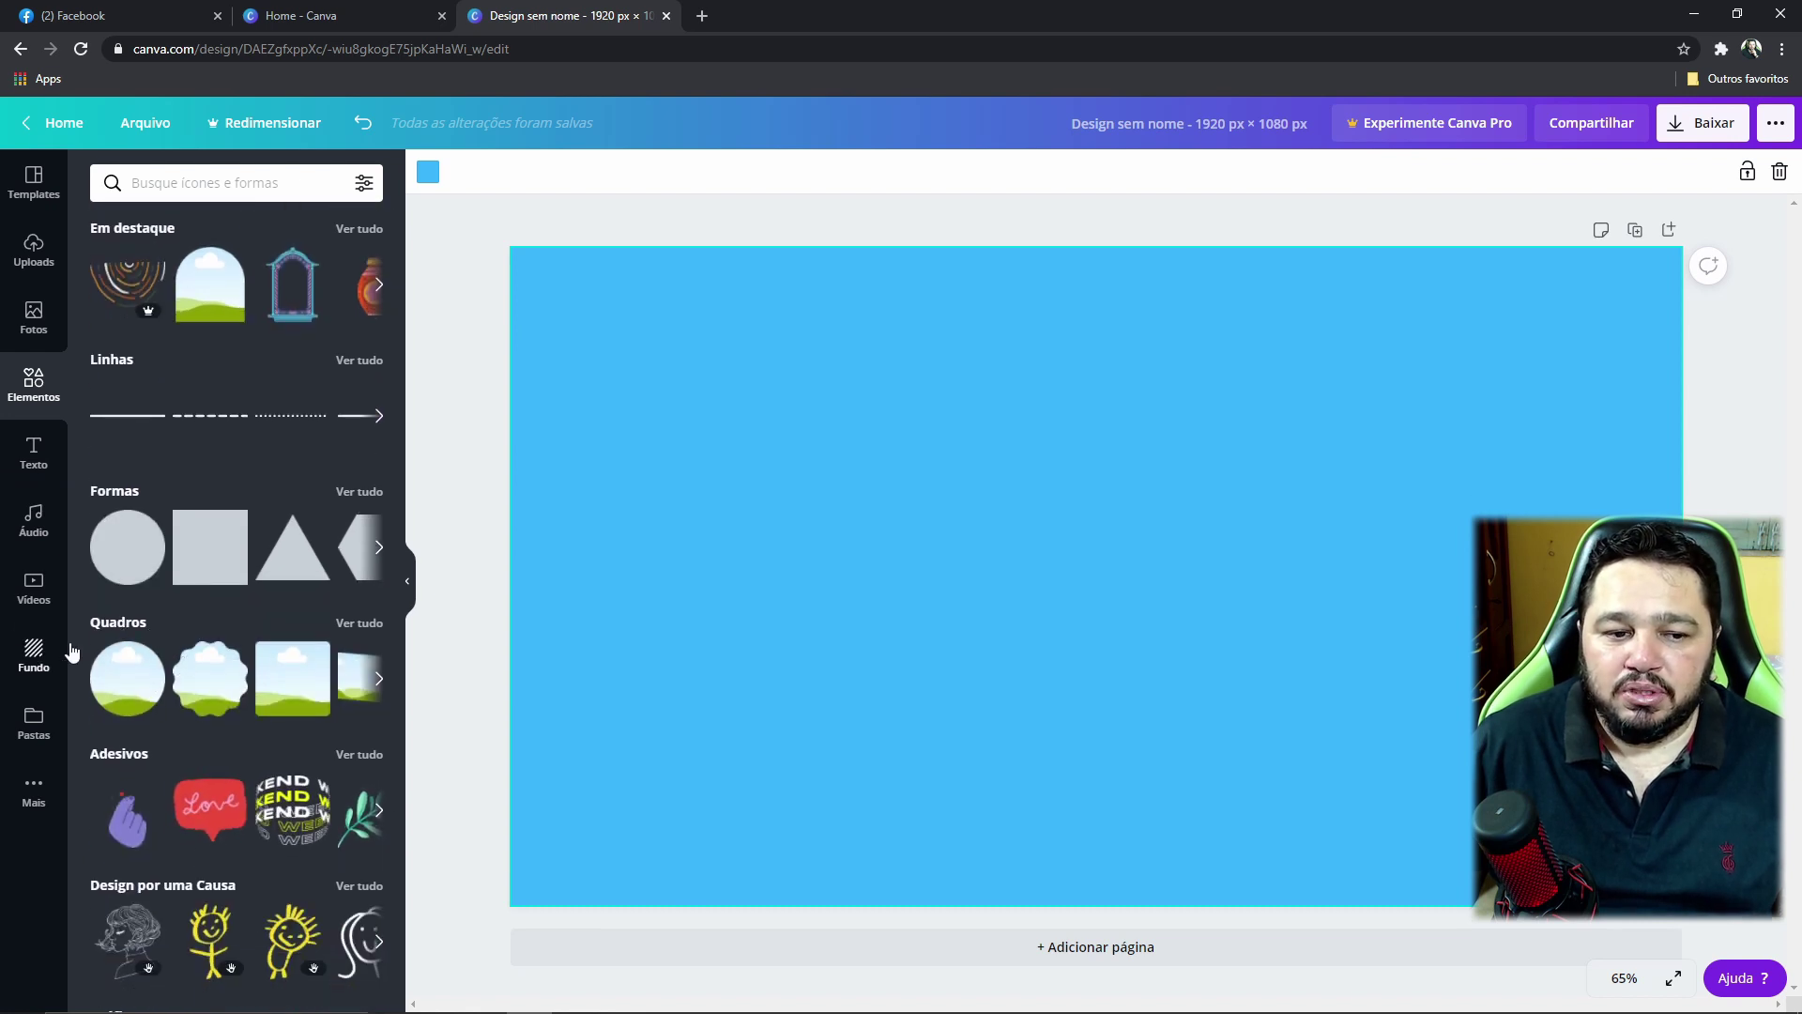
{"action": "left_click", "coordinate": [360, 623]}
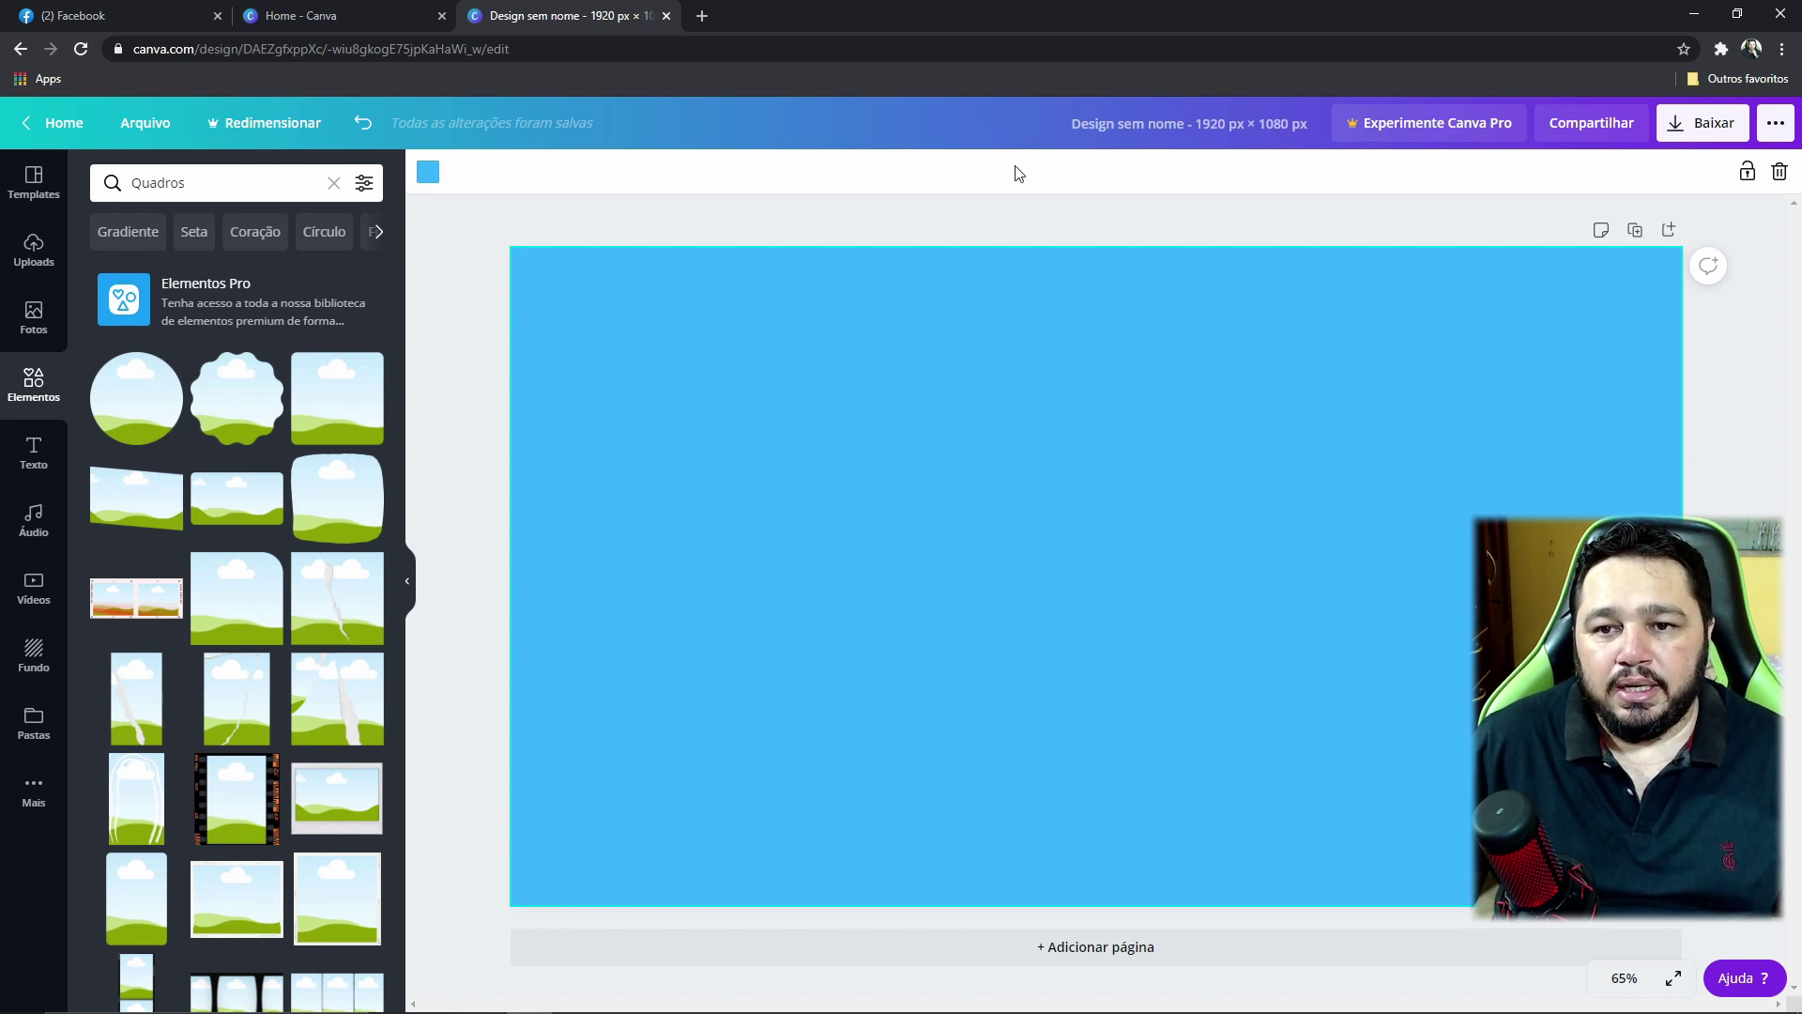
{"action": "left_click", "coordinate": [164, 422]}
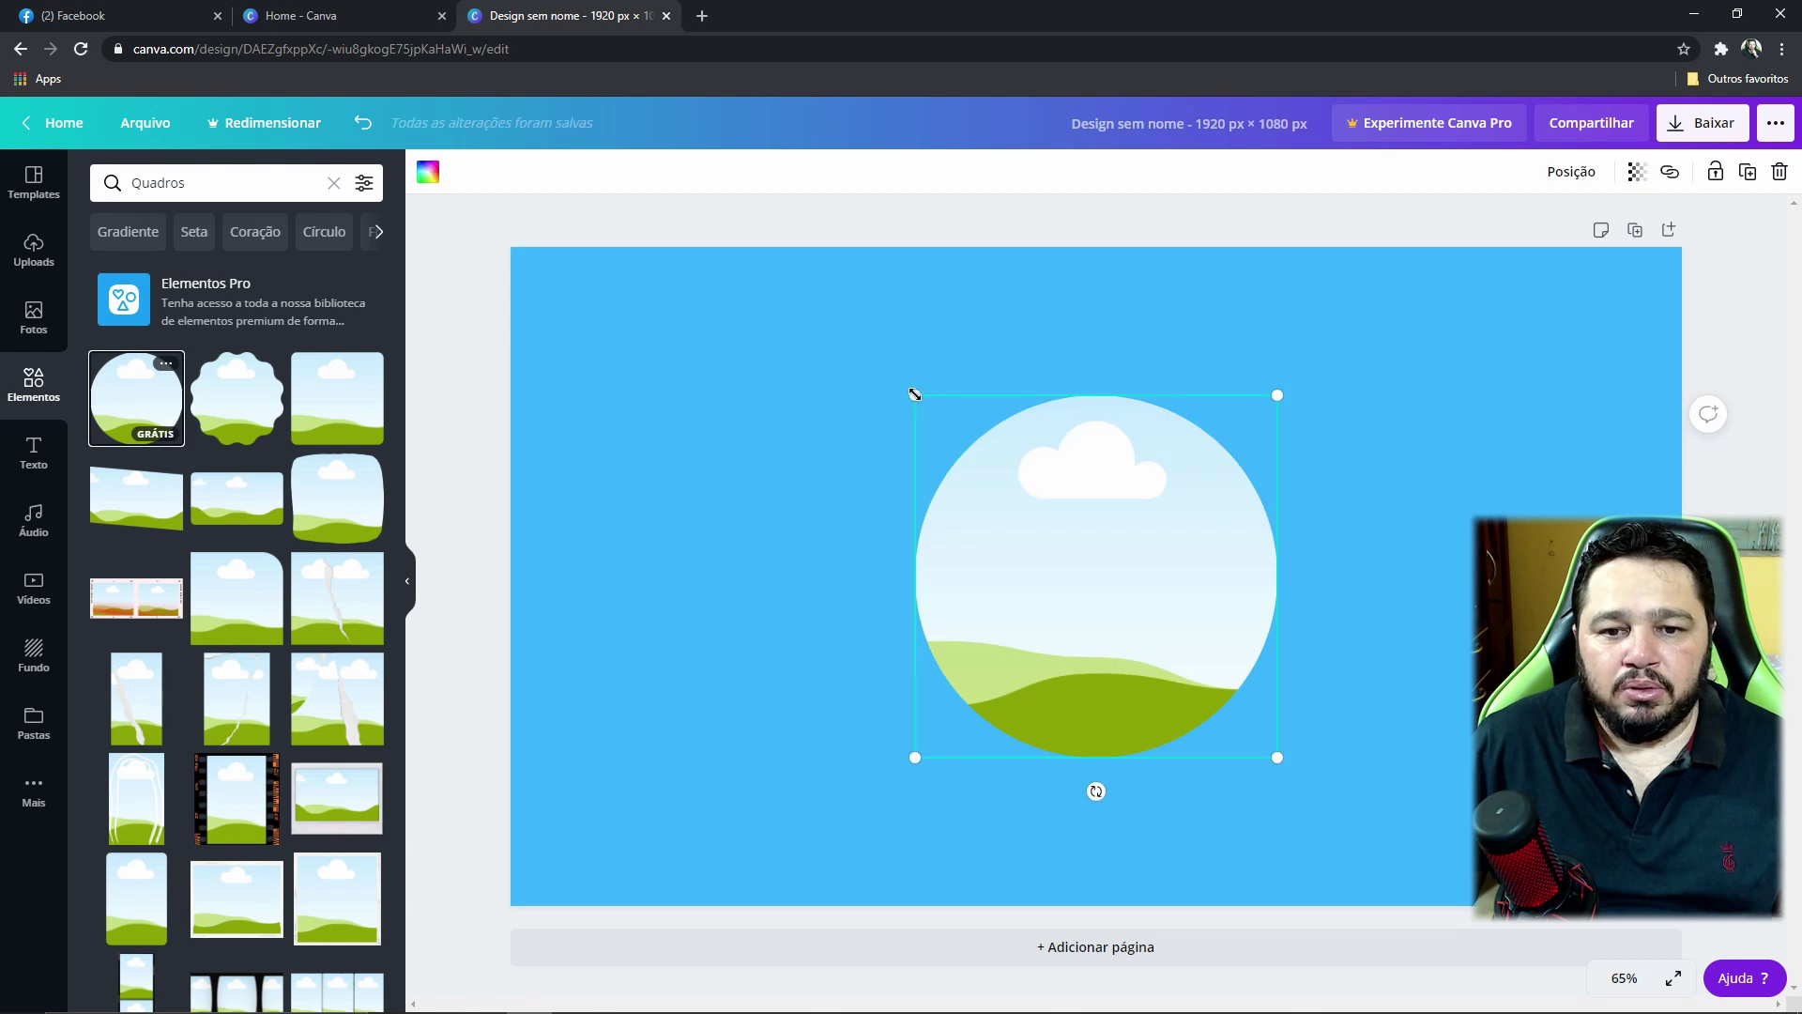
- Enlarge the circular frame beyond the page height and shift it partly off the page's left edge
{"action": "left_click_drag", "start_coordinate": [915, 394], "coordinate": [643, 242]}
{"action": "left_click_drag", "start_coordinate": [1005, 483], "coordinate": [667, 517]}
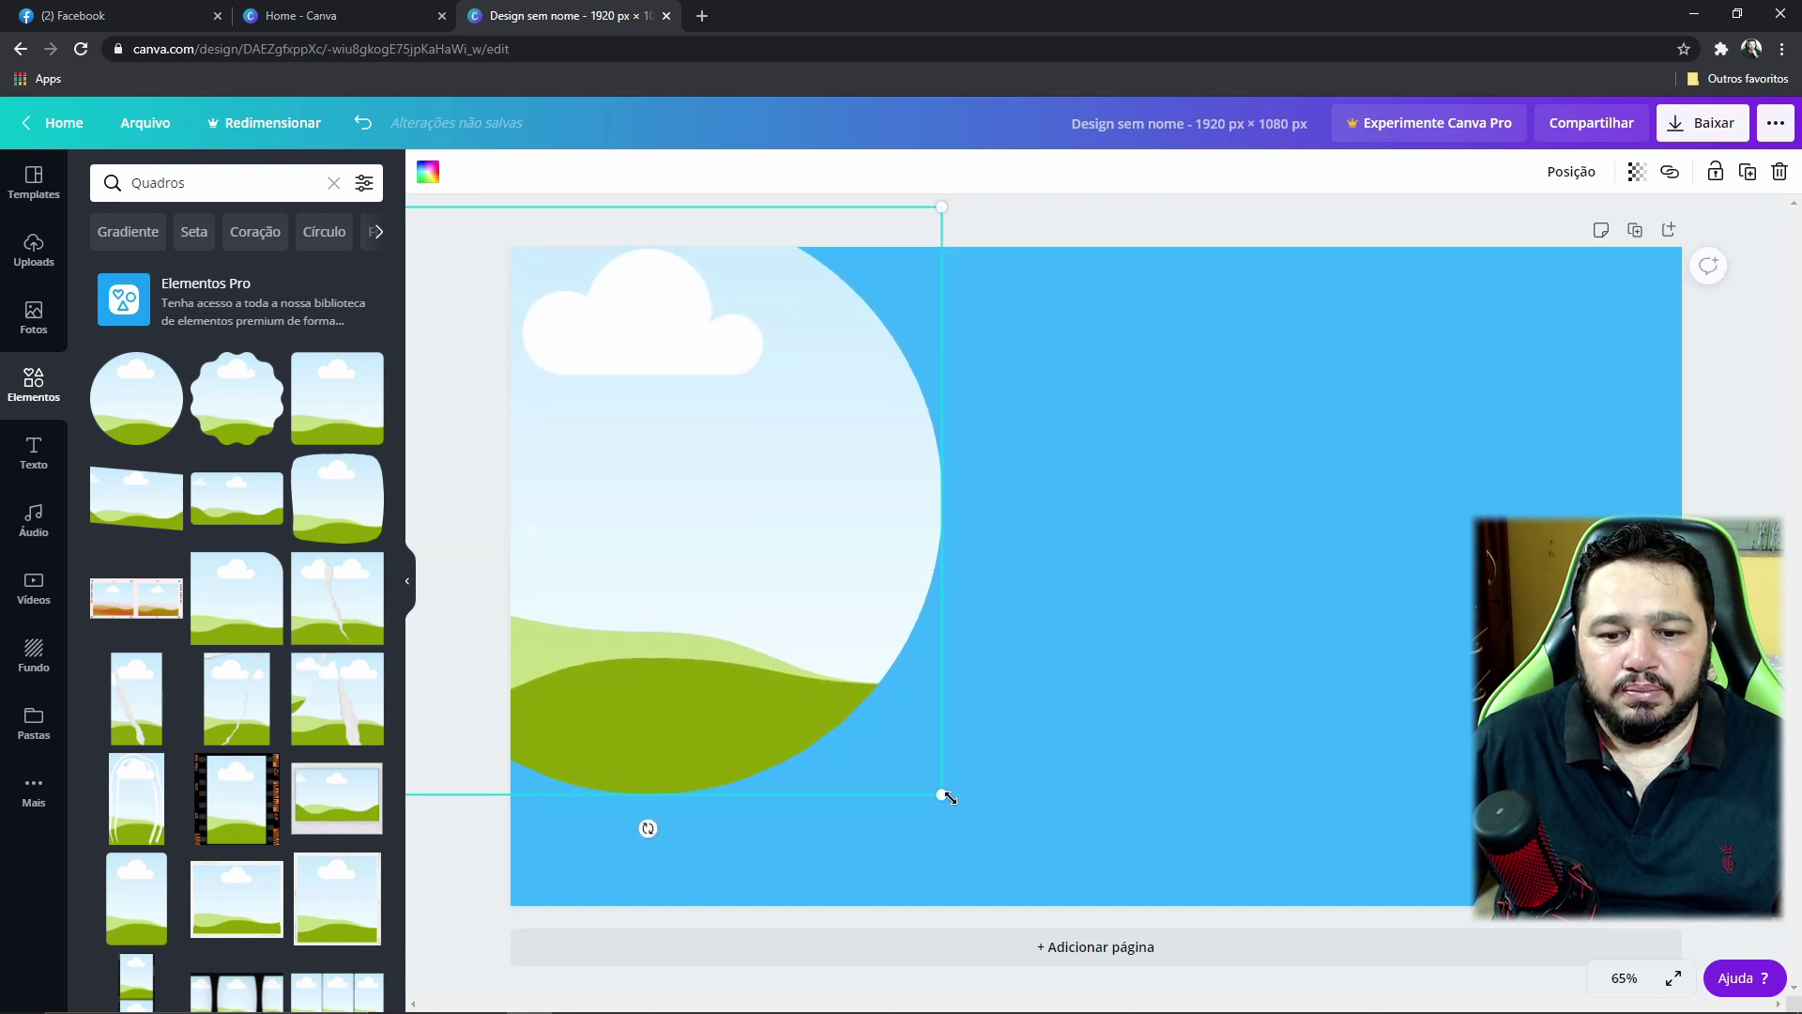
{"action": "left_click_drag", "start_coordinate": [948, 796], "coordinate": [1090, 910]}
{"action": "left_click_drag", "start_coordinate": [953, 764], "coordinate": [887, 786]}
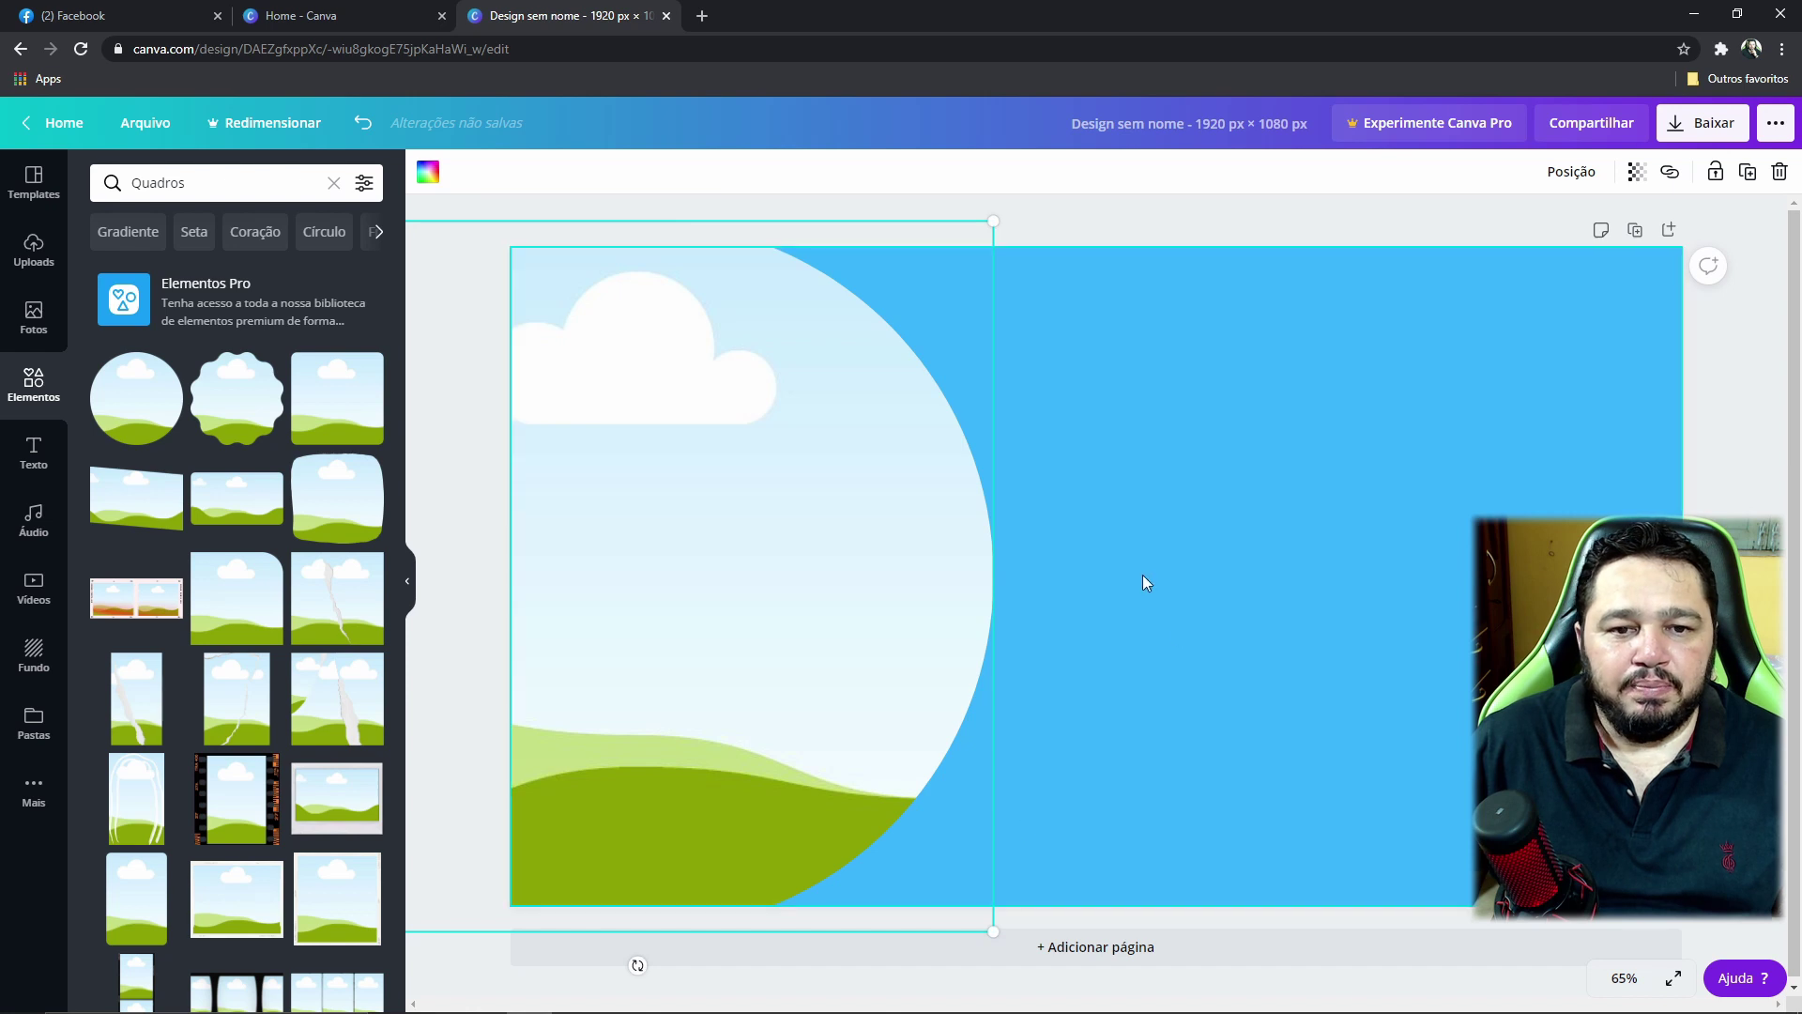
{"action": "left_click", "coordinate": [40, 270]}
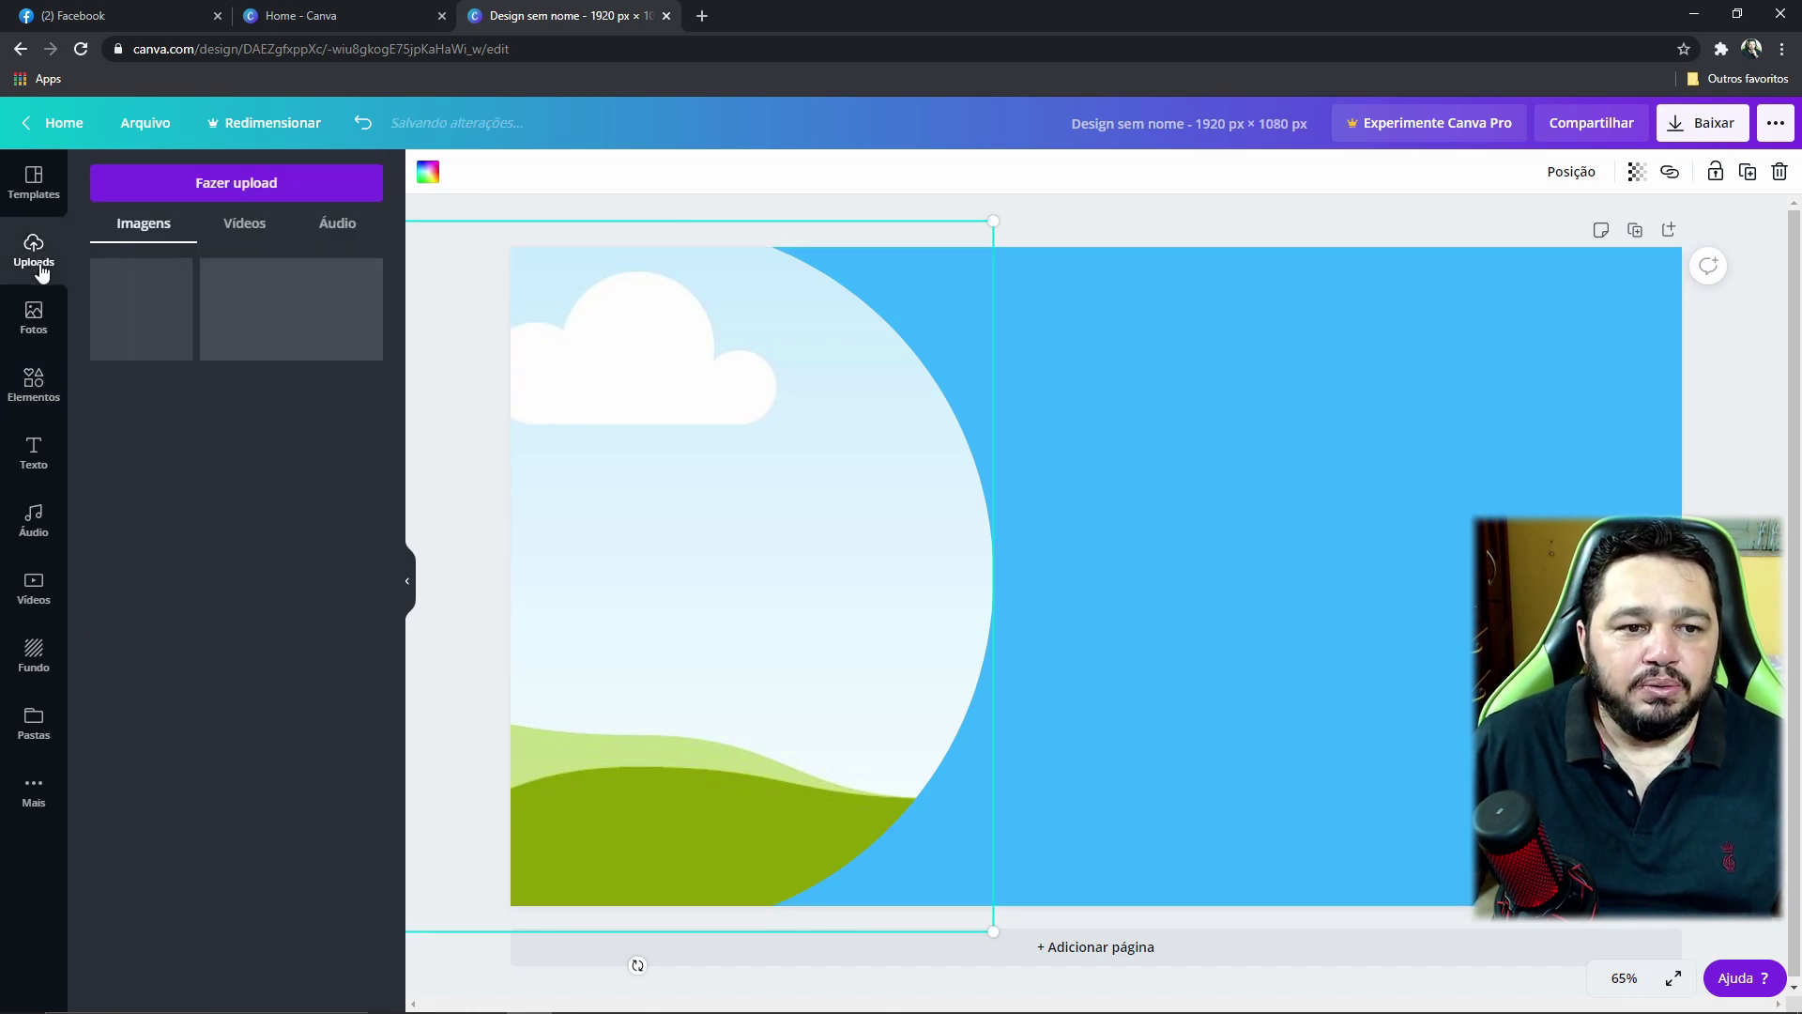
{"action": "left_click", "coordinate": [178, 270]}
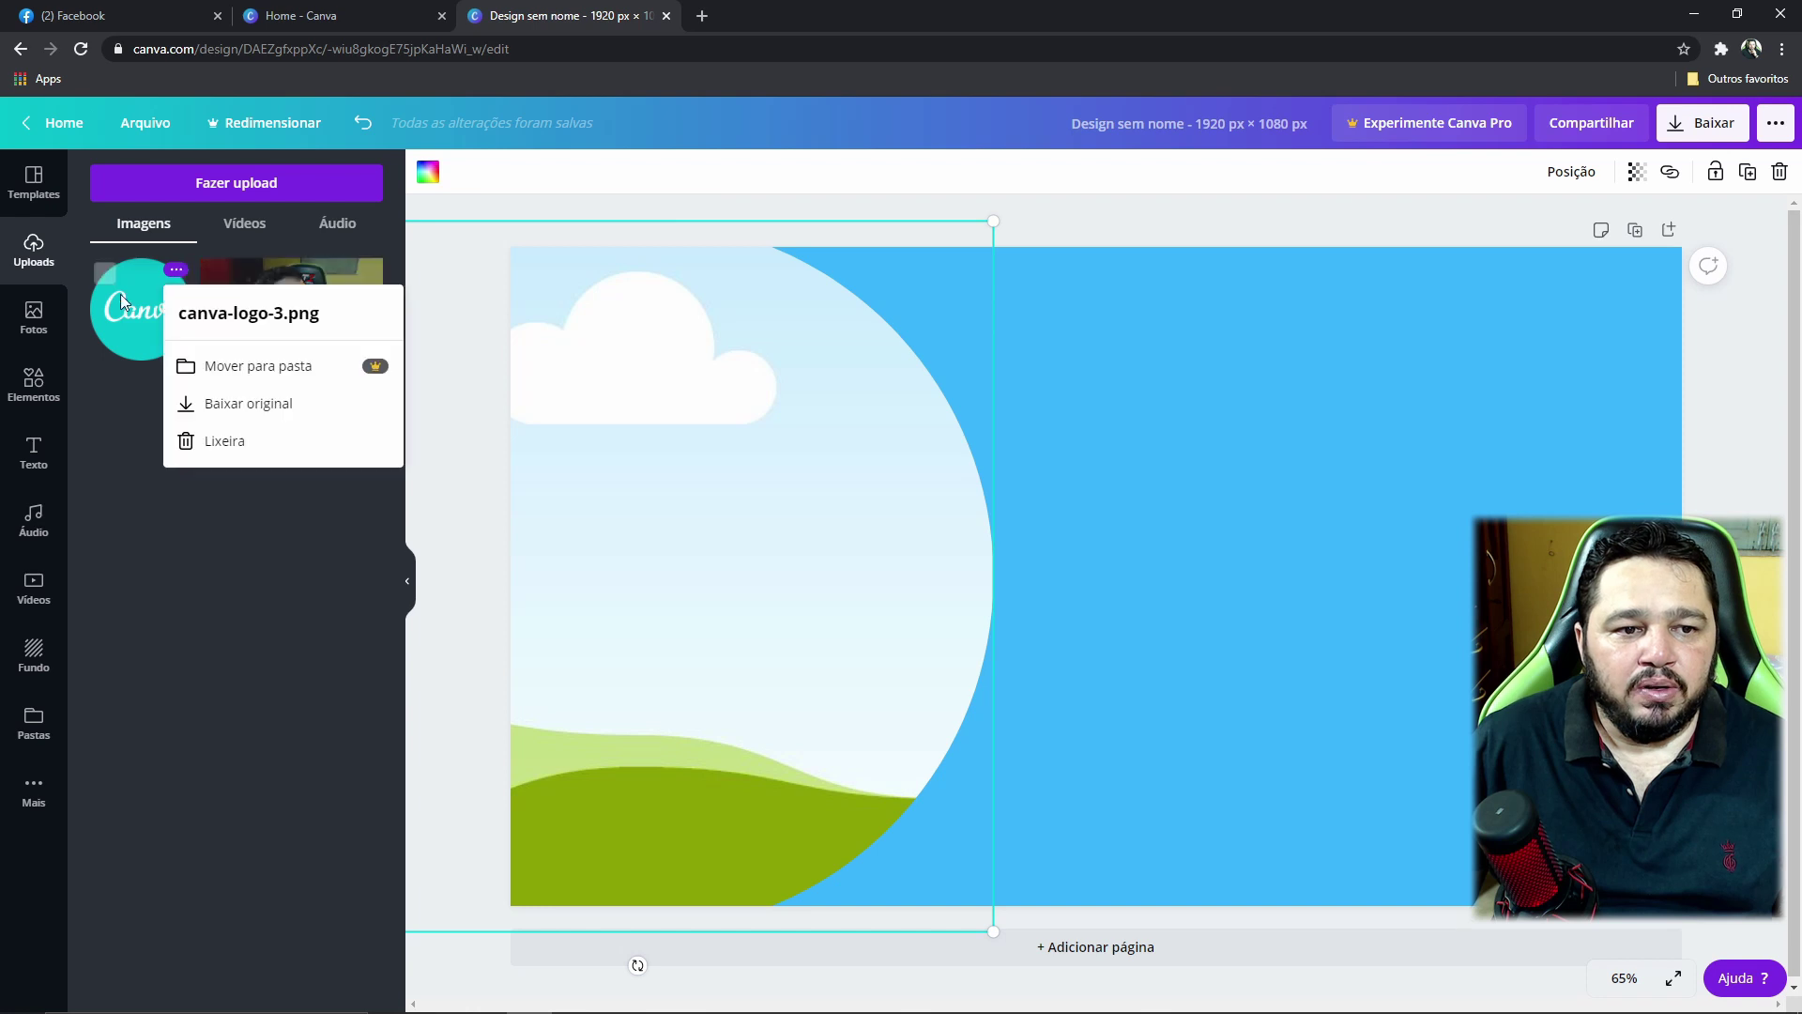
{"action": "left_click", "coordinate": [208, 441]}
{"action": "left_click", "coordinate": [278, 270]}
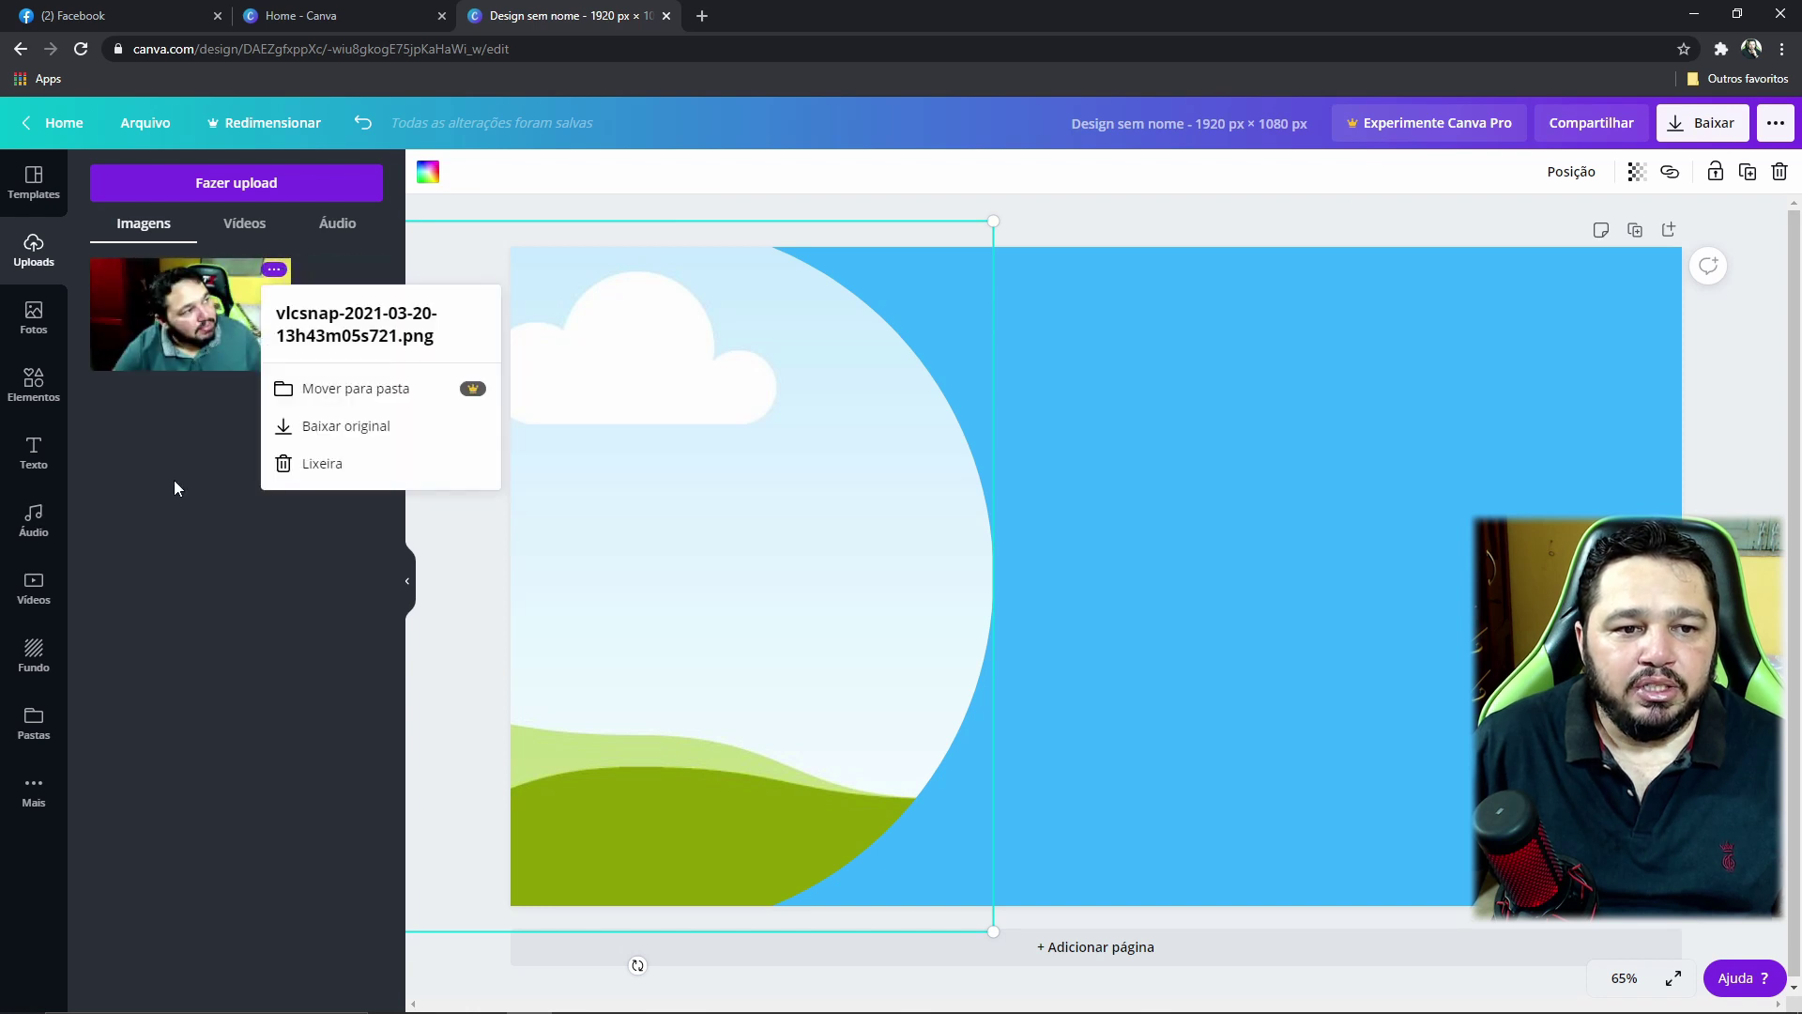
{"action": "left_click", "coordinate": [319, 463]}
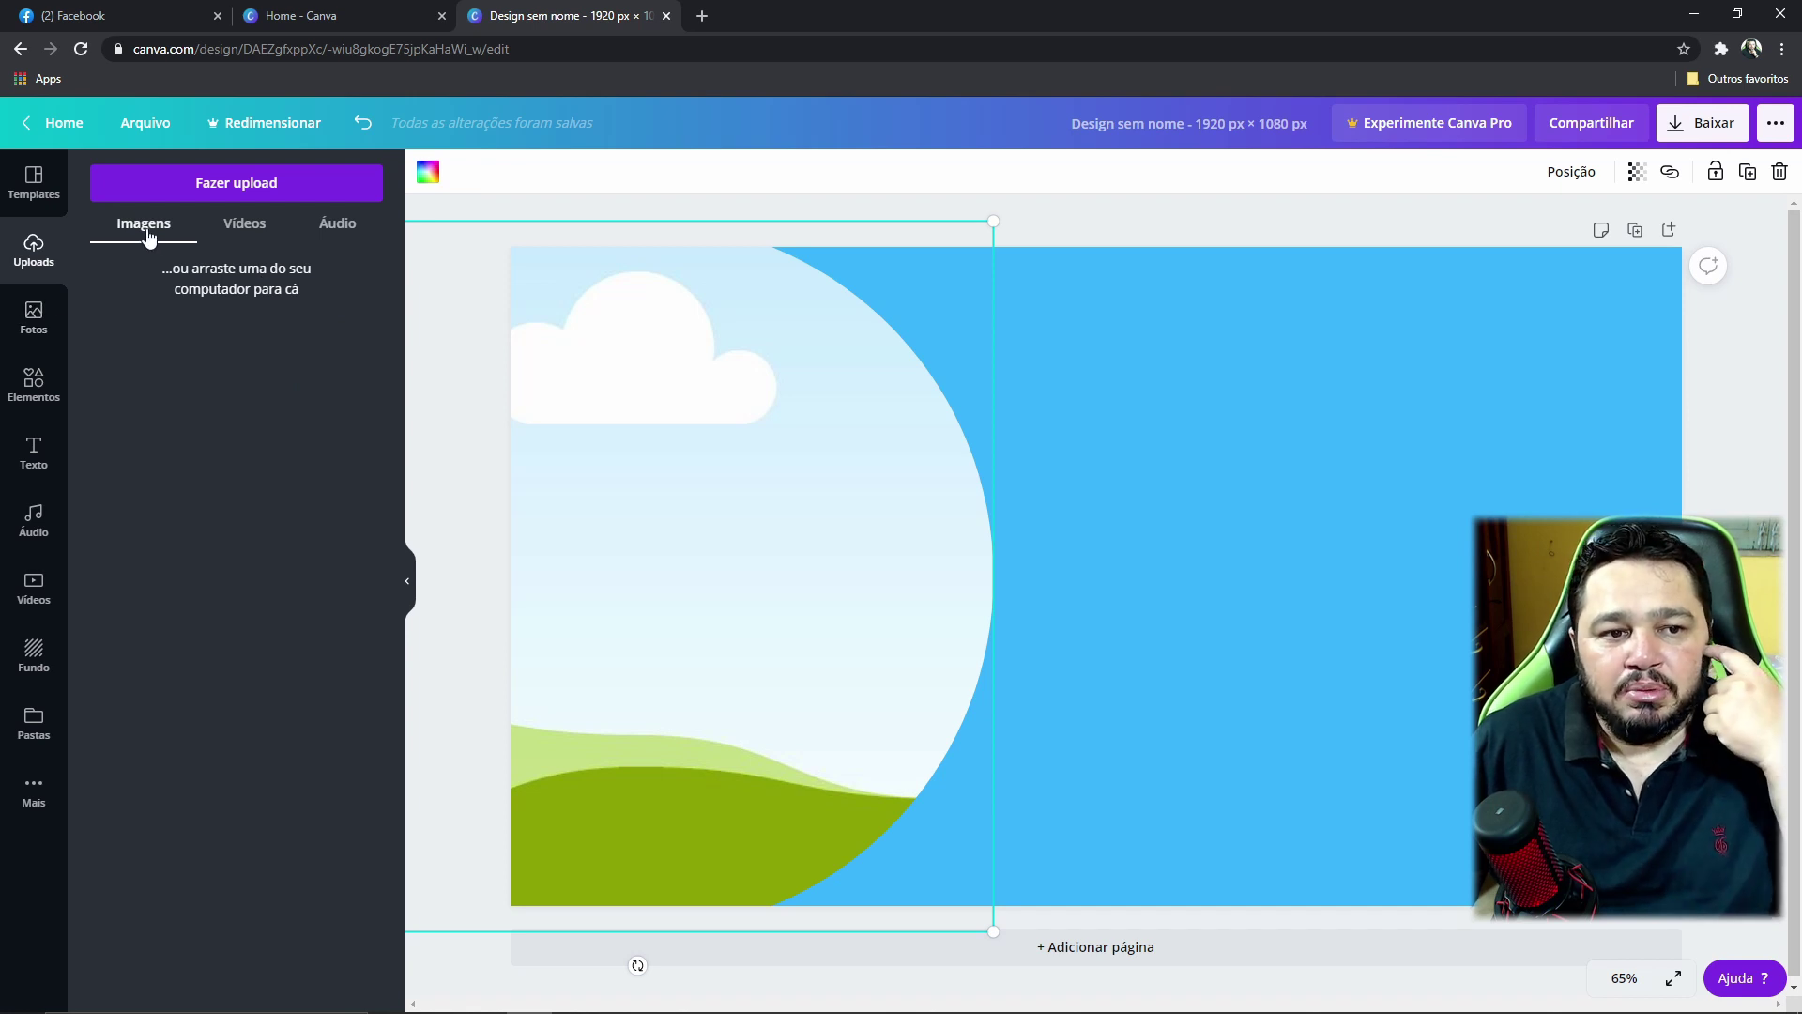
{"action": "left_click", "coordinate": [242, 232]}
{"action": "left_click", "coordinate": [340, 232]}
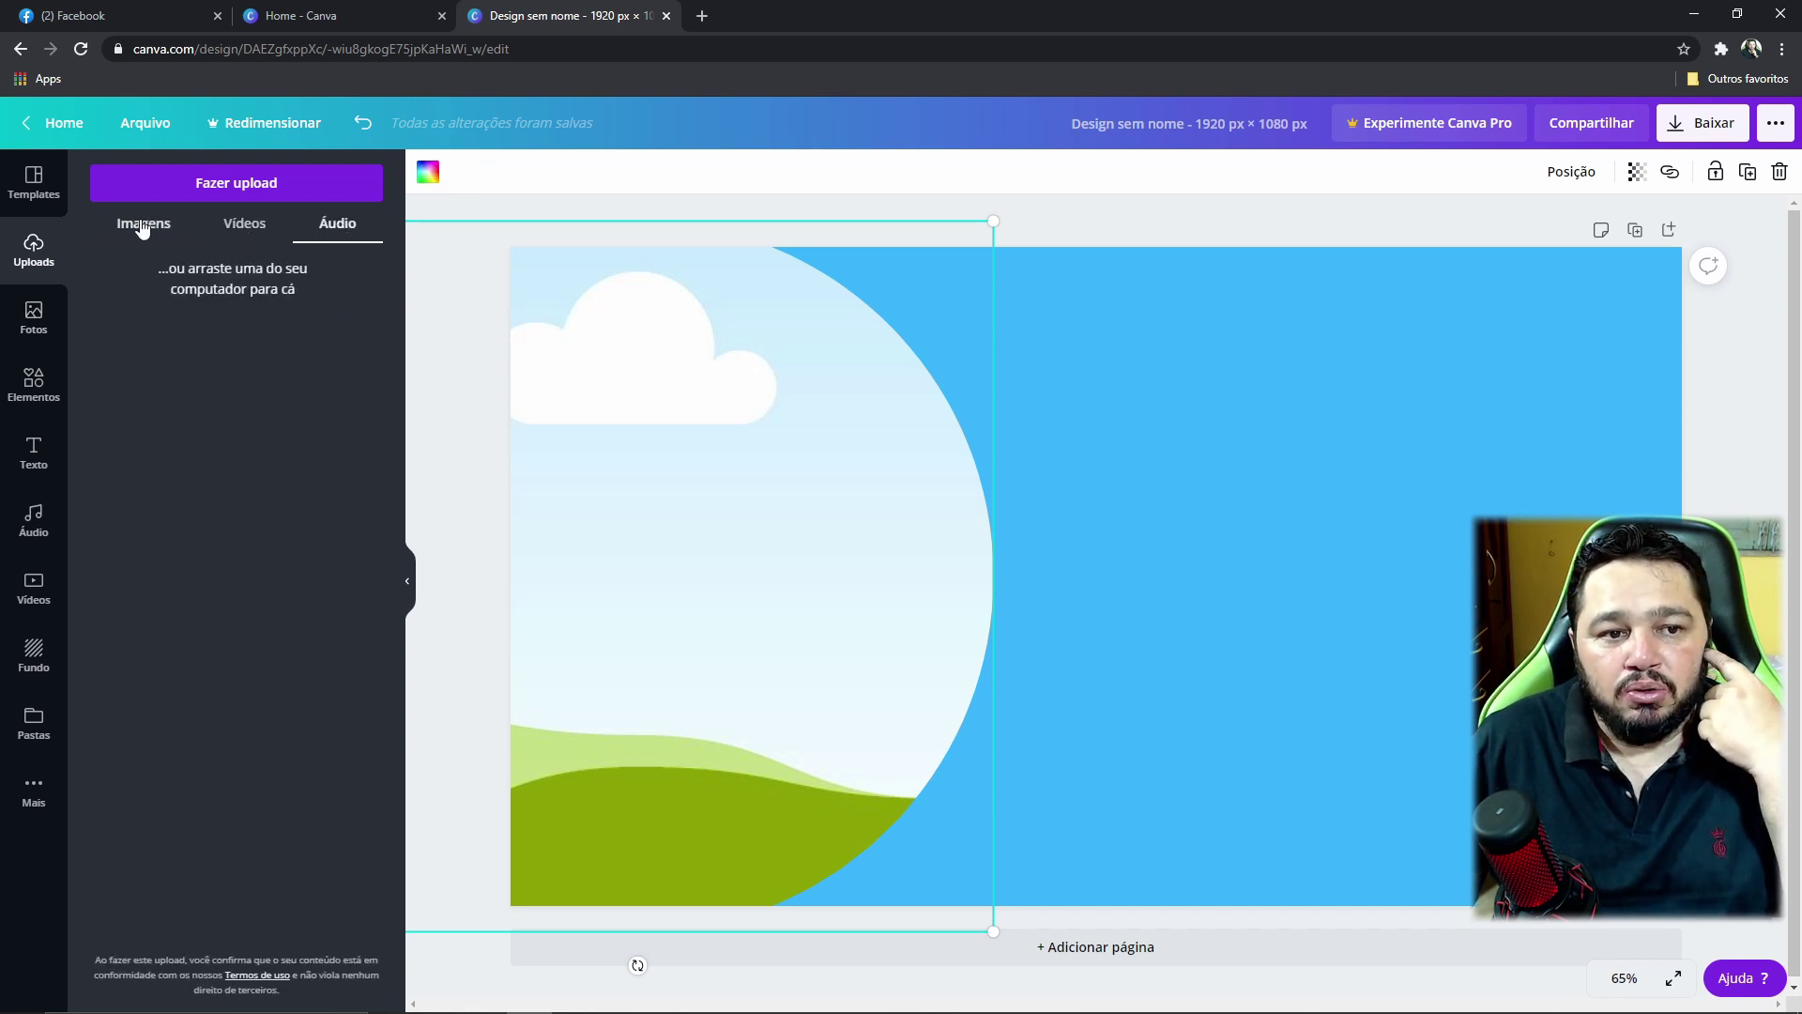
{"action": "left_click", "coordinate": [136, 236]}
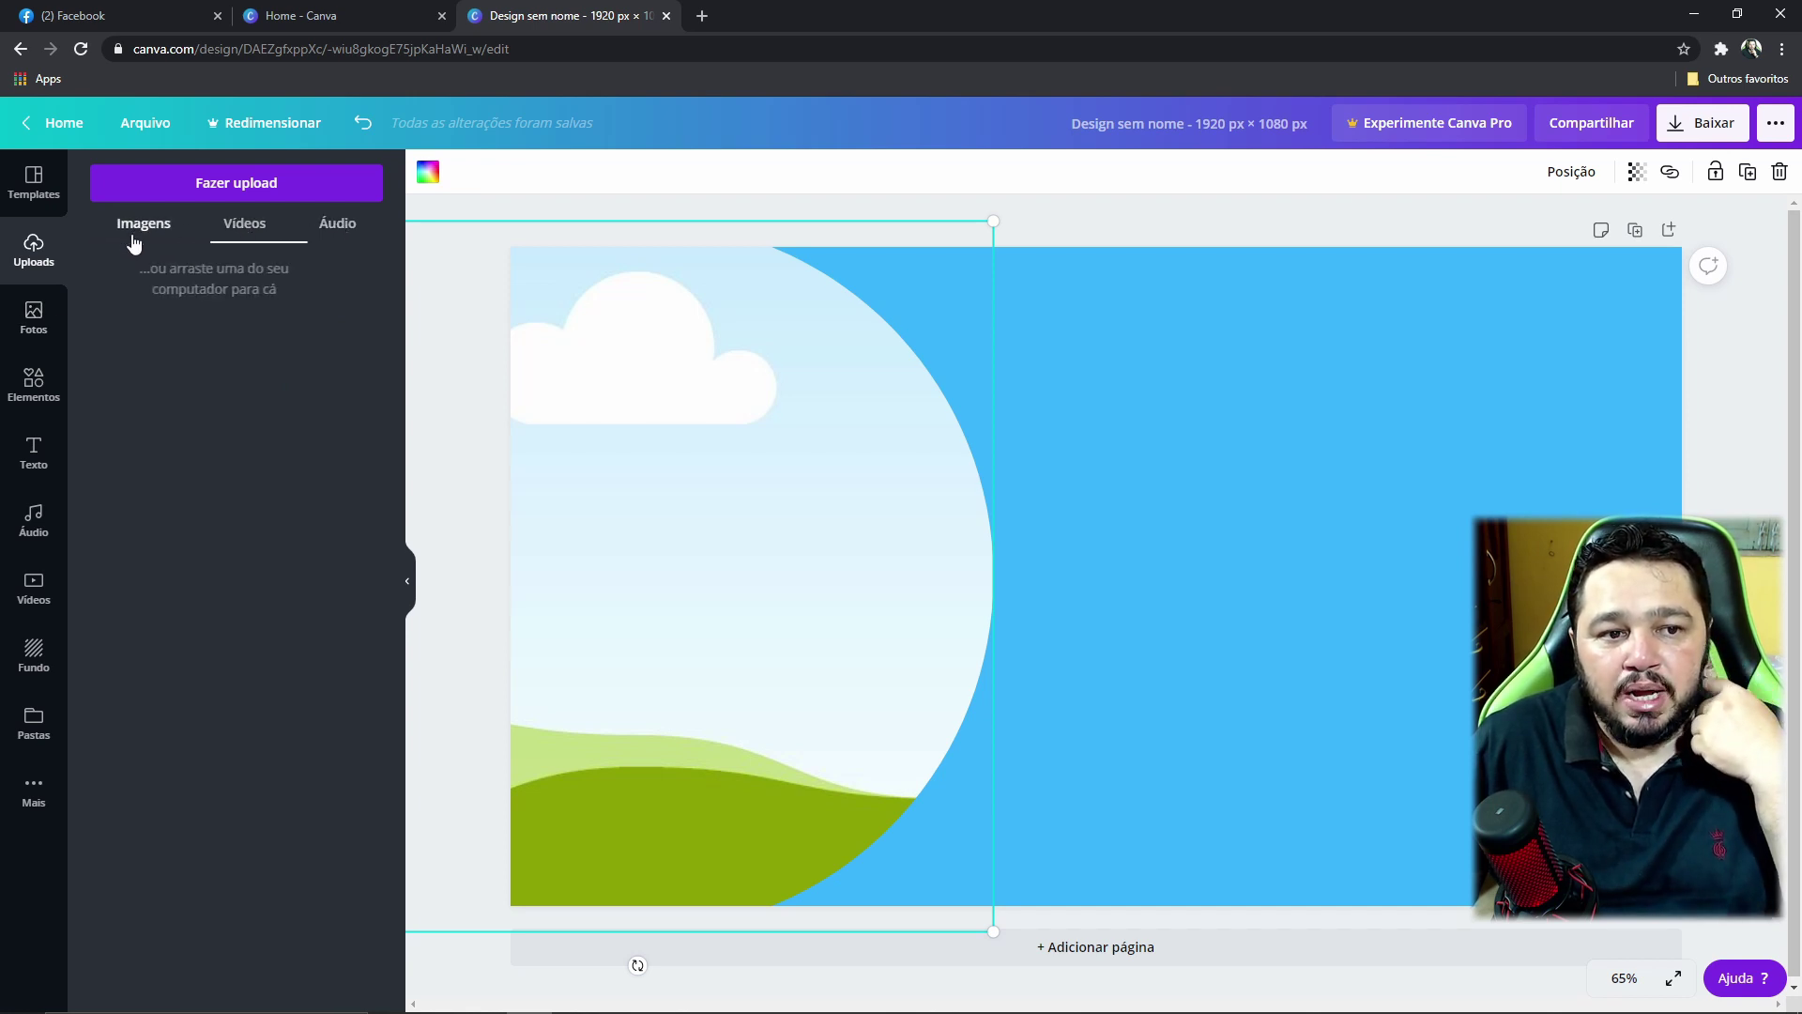
{"action": "left_click", "coordinate": [233, 186]}
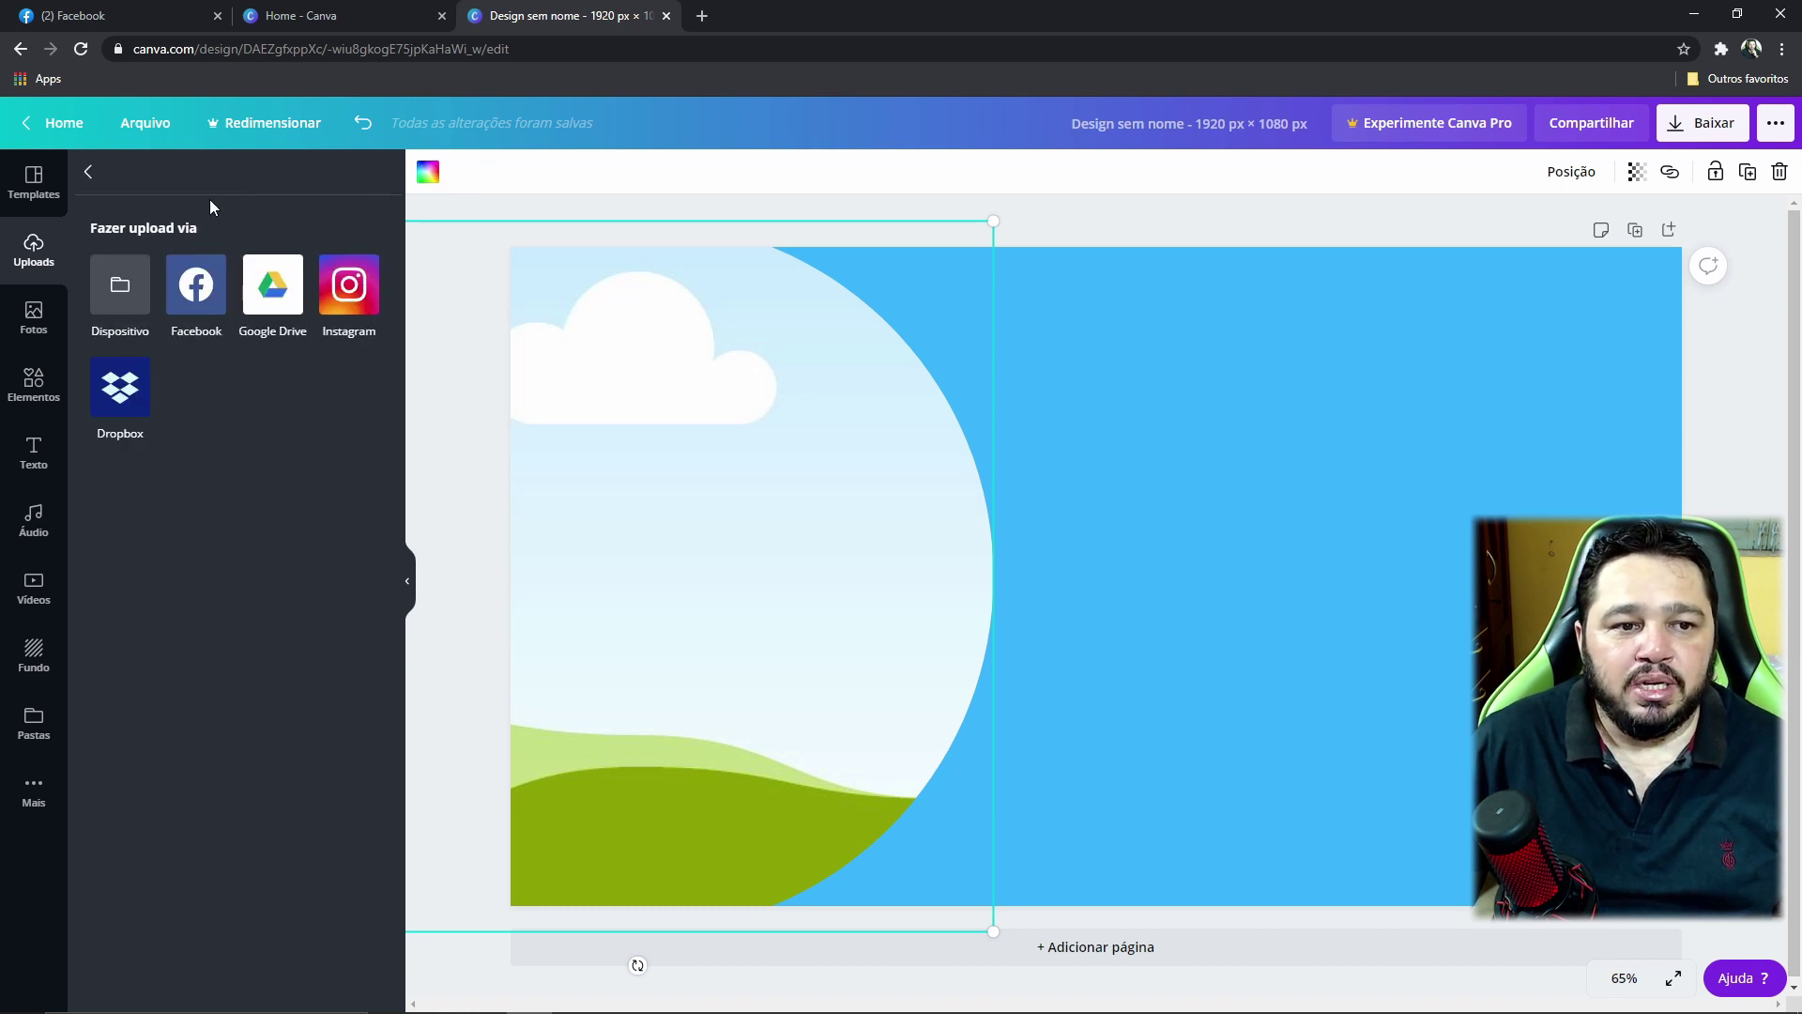
{"action": "left_click", "coordinate": [121, 285]}
{"action": "left_click", "coordinate": [410, 380]}
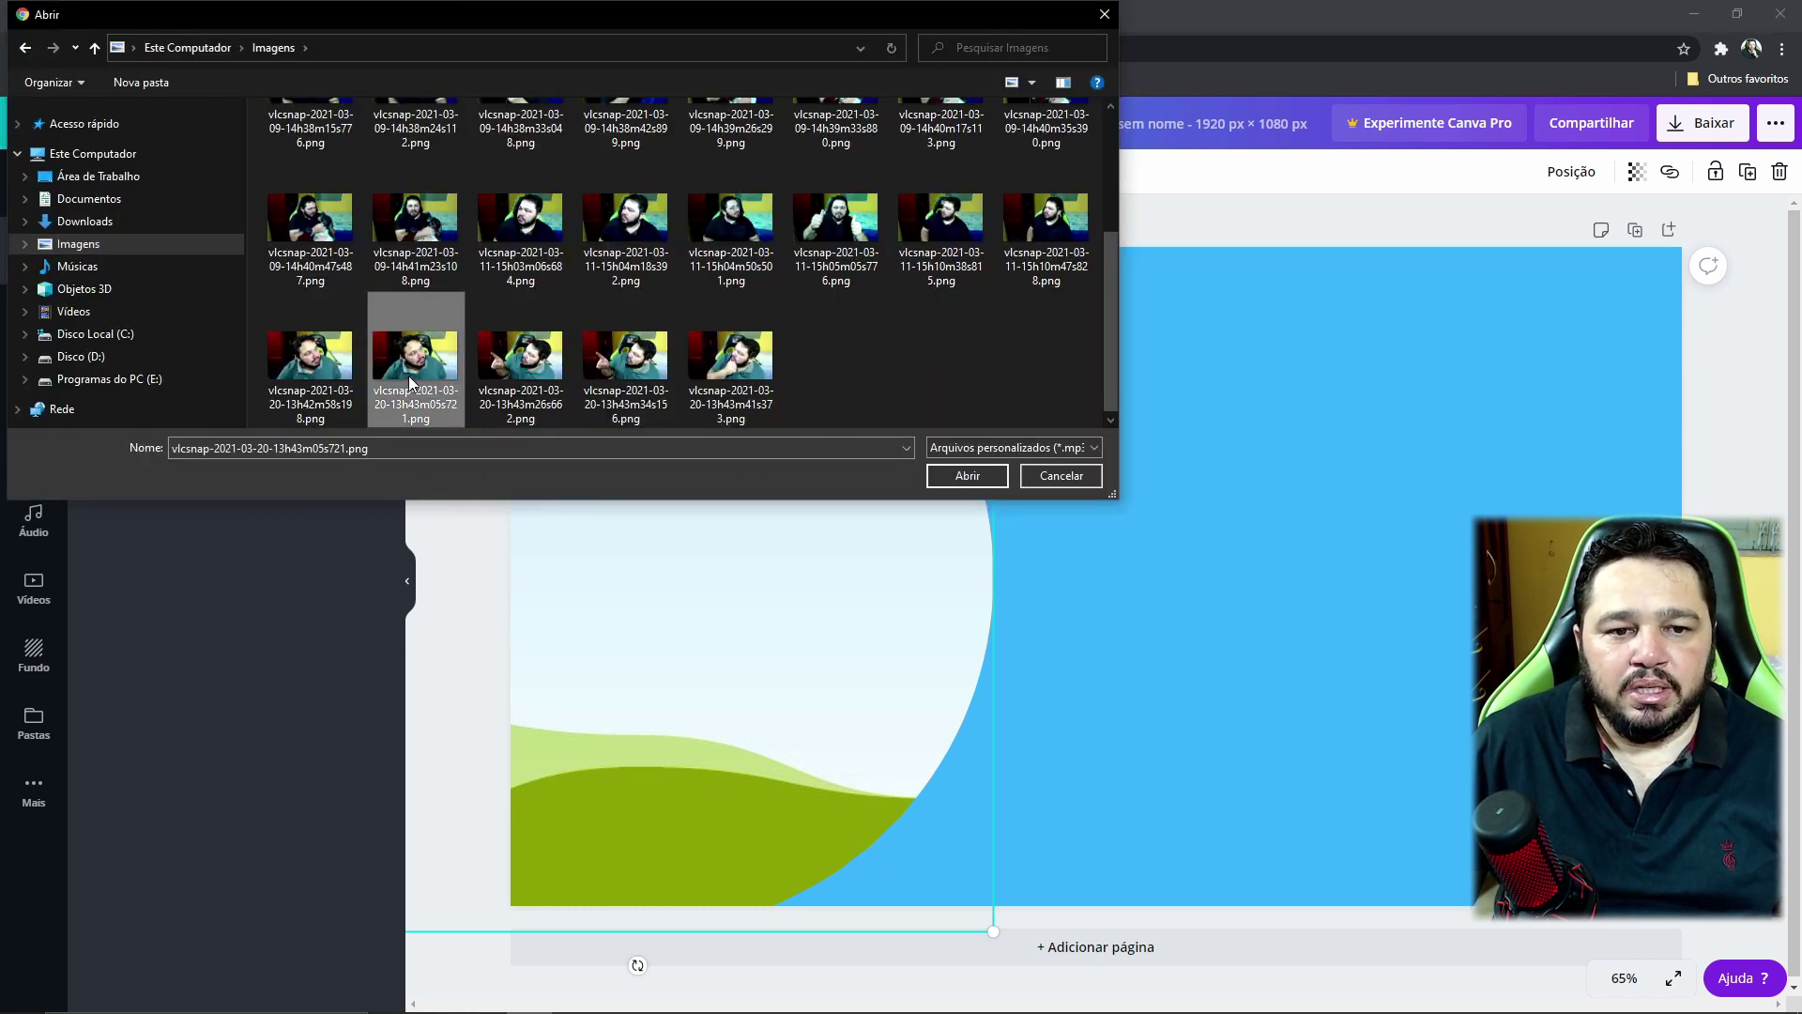
{"action": "left_click", "coordinate": [990, 480]}
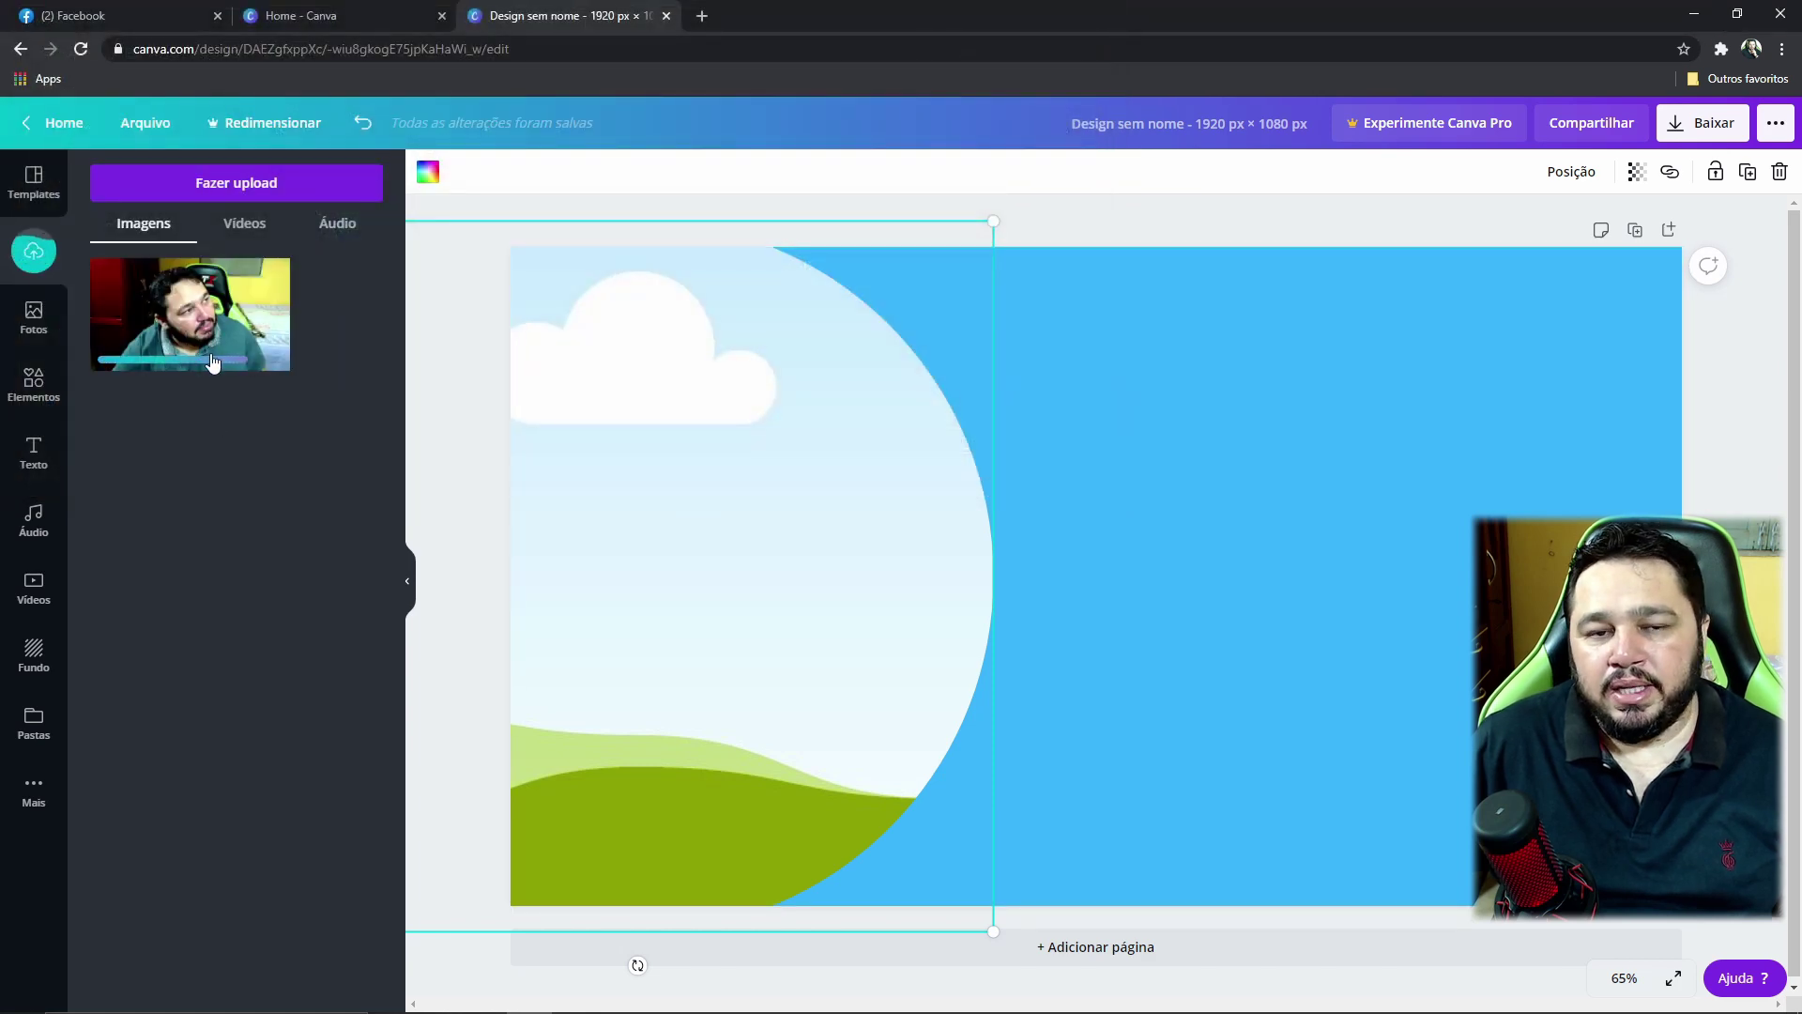
{"action": "left_click", "coordinate": [460, 695]}
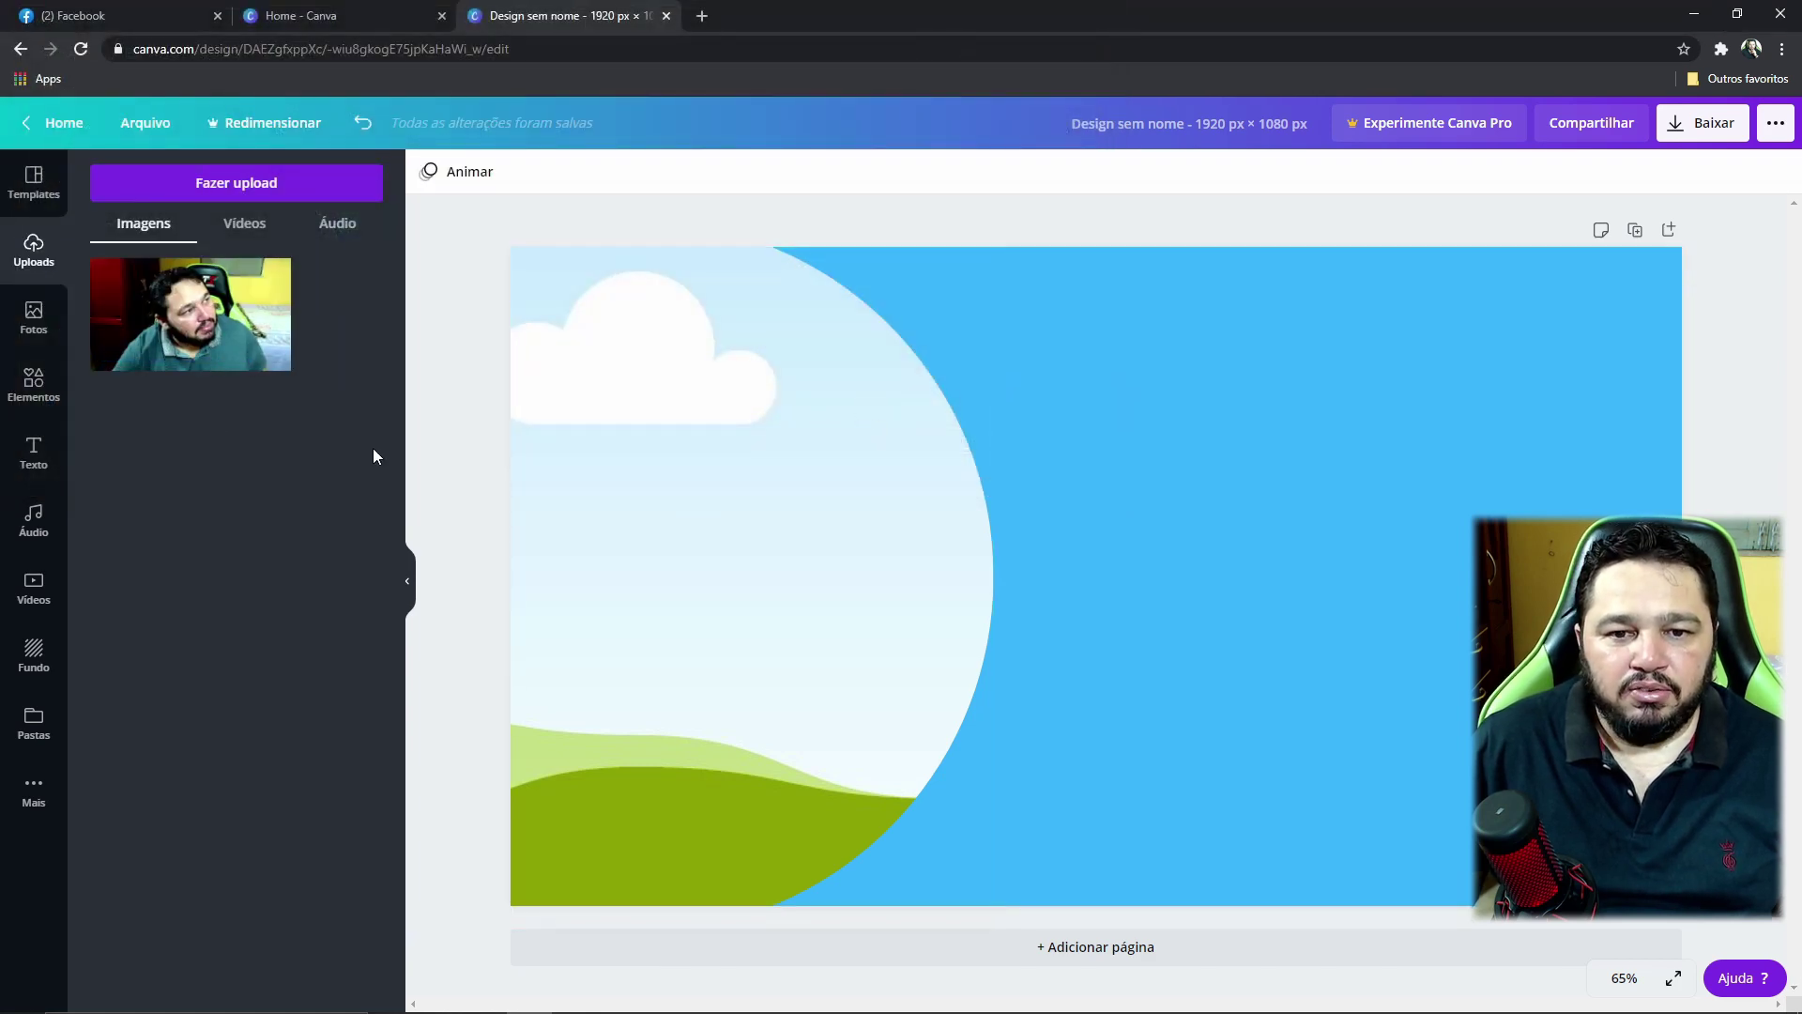
- Place the uploaded photo on the blue area beside the circular frame, replacing the centred first copy, and shrink it slightly
{"action": "left_click", "coordinate": [177, 325]}
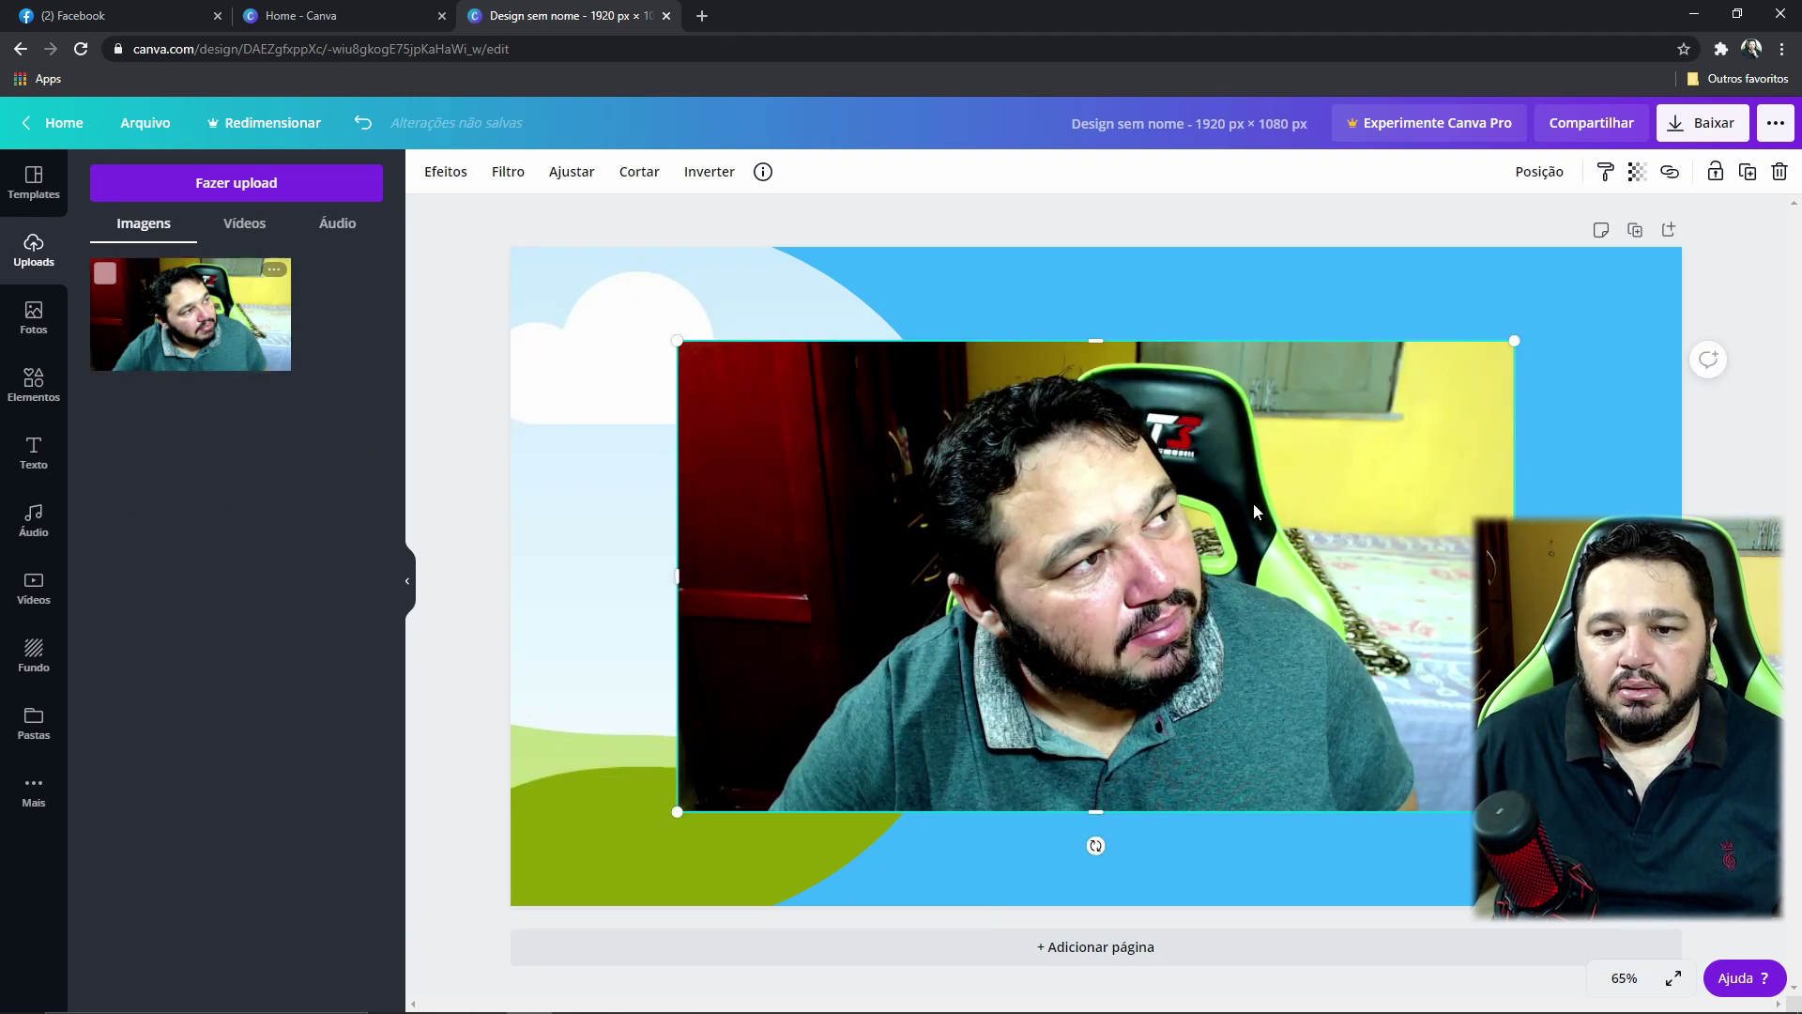
{"action": "left_click", "coordinate": [1779, 176]}
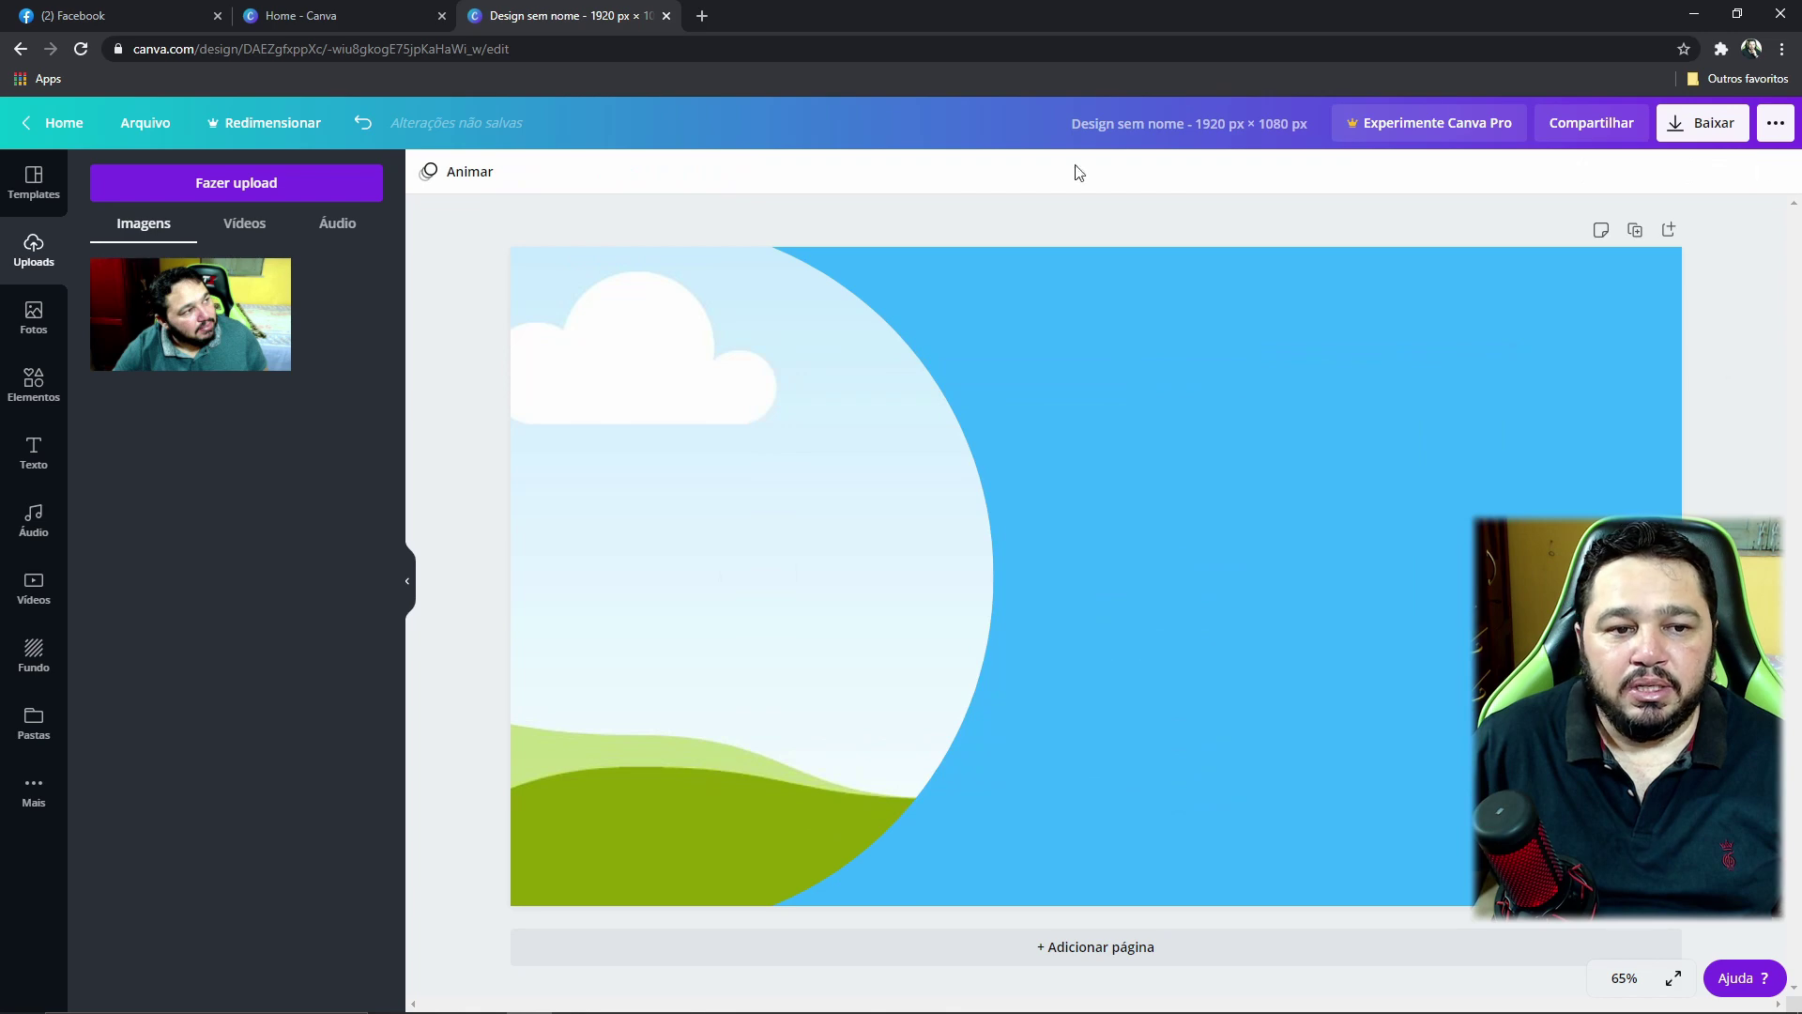
{"action": "left_click_drag", "start_coordinate": [158, 311], "coordinate": [1063, 375]}
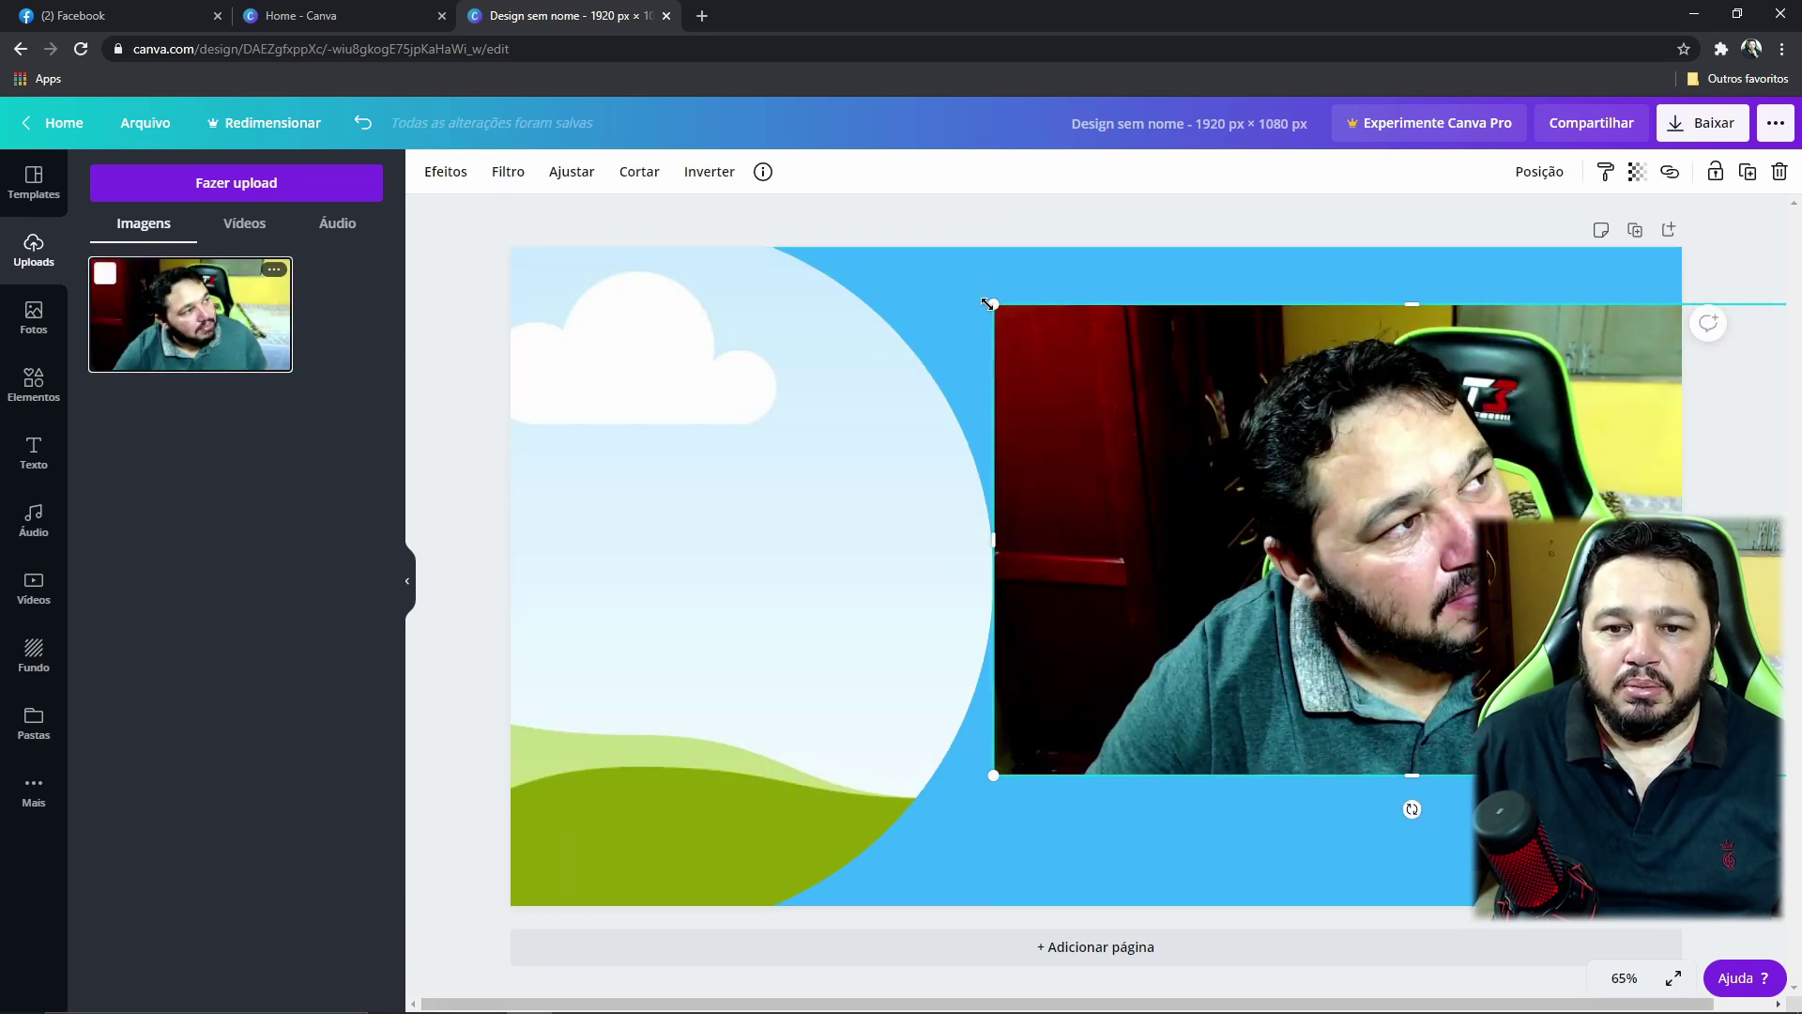
{"action": "mouse_move", "coordinate": [993, 304]}
{"action": "left_mouse_down"}
{"action": "mouse_move", "coordinate": [1017, 338]}
{"action": "mouse_move", "coordinate": [997, 315]}
{"action": "left_mouse_up"}
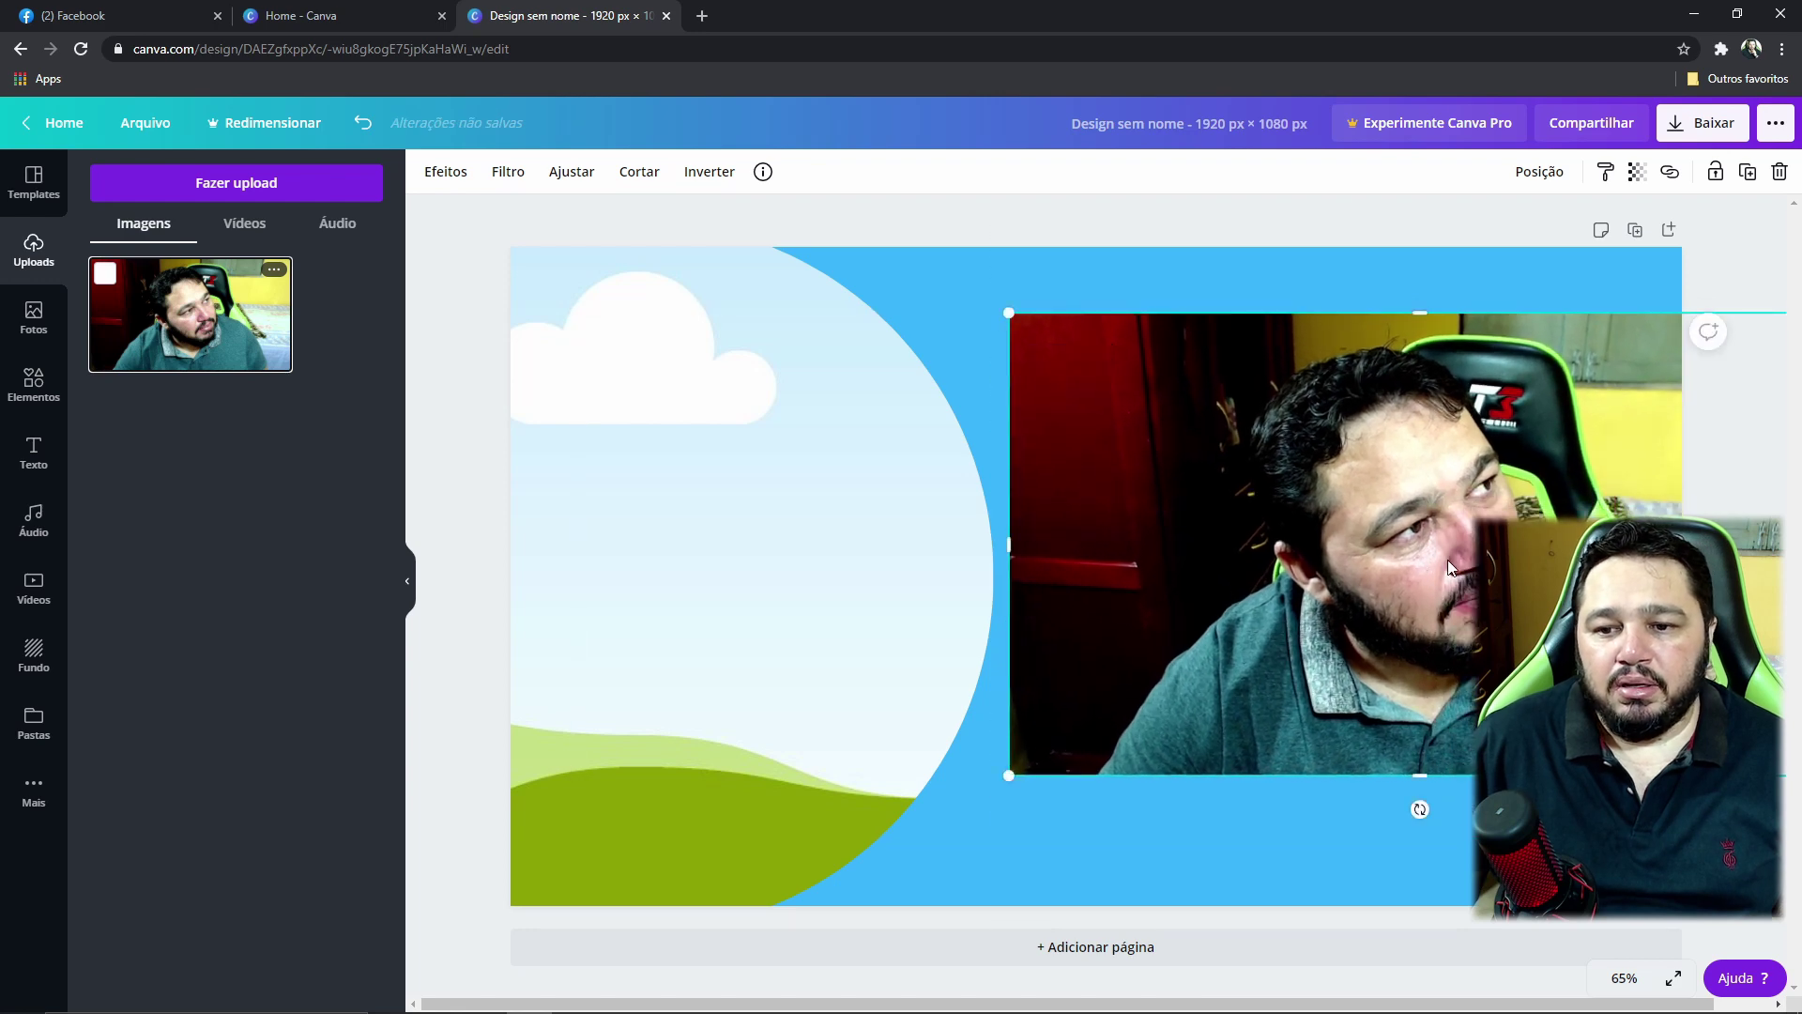
- Fill the circular frame with the photo and enlarge the frame to about 1,332 × 1,332 px, partly off the page's left edge
{"action": "left_click_drag", "start_coordinate": [1363, 521], "coordinate": [741, 503]}
{"action": "left_click", "coordinate": [693, 662]}
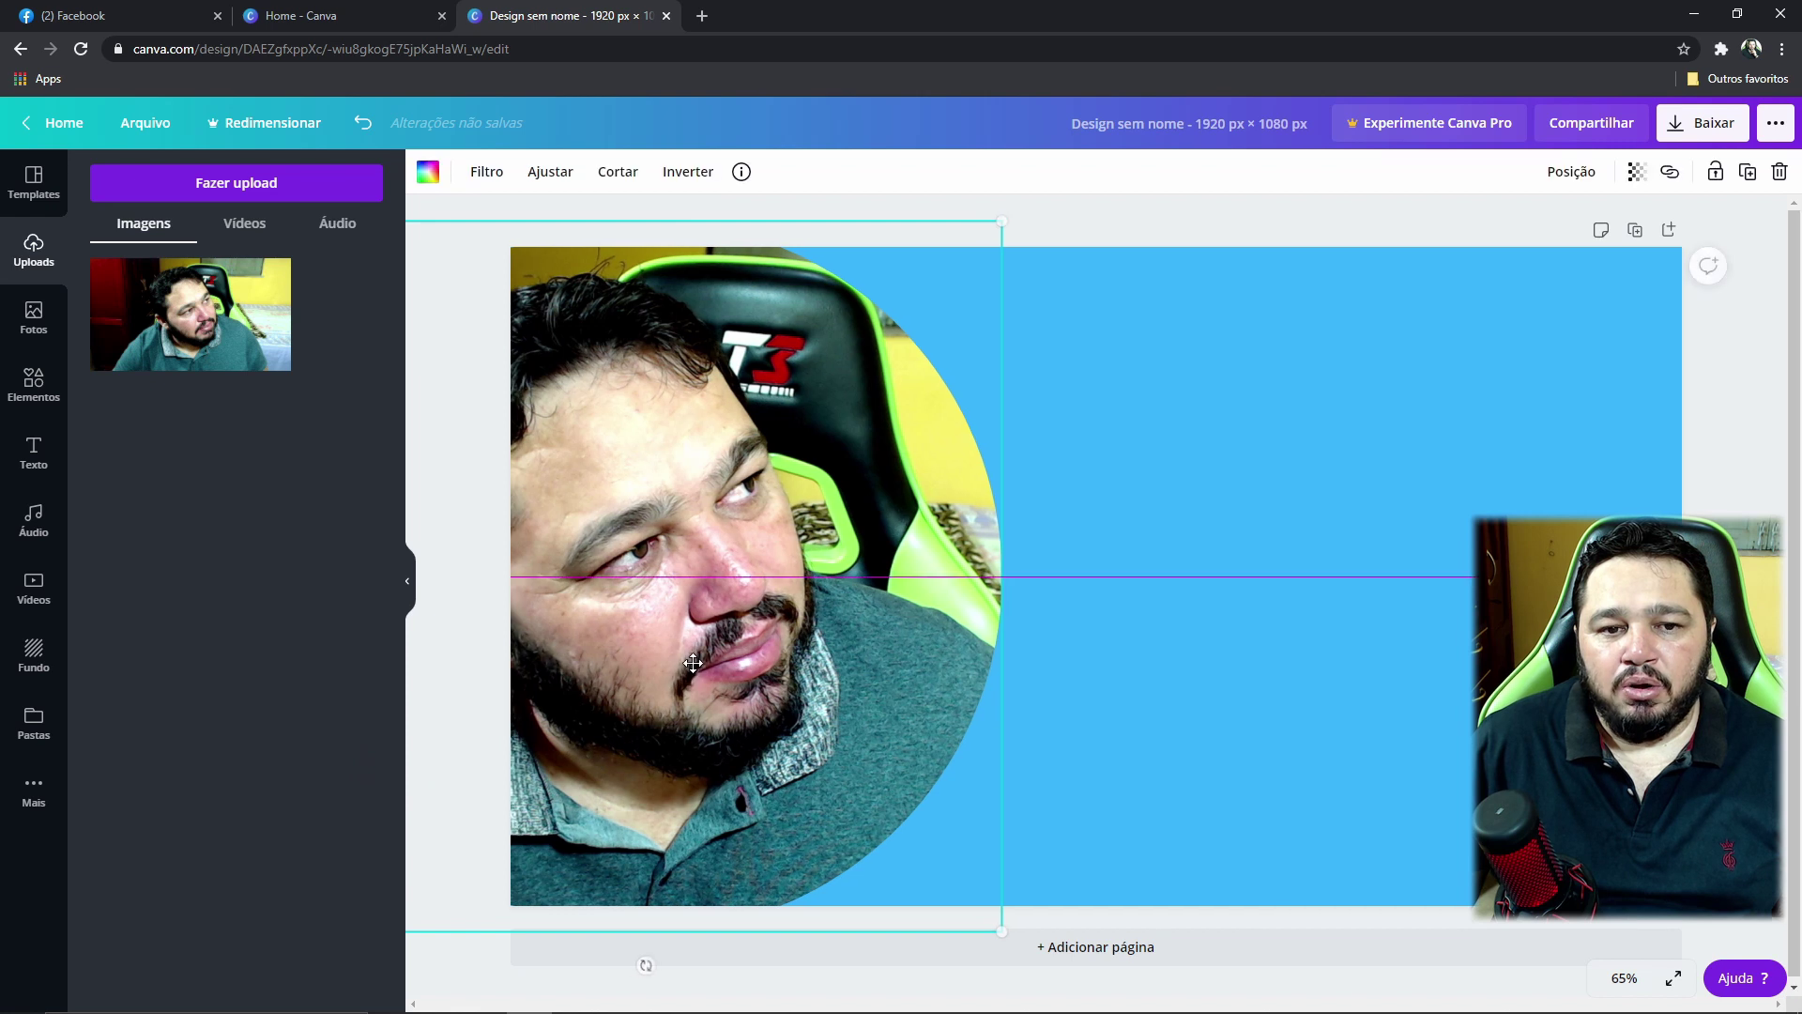
{"action": "left_click_drag", "start_coordinate": [994, 931], "coordinate": [1084, 978]}
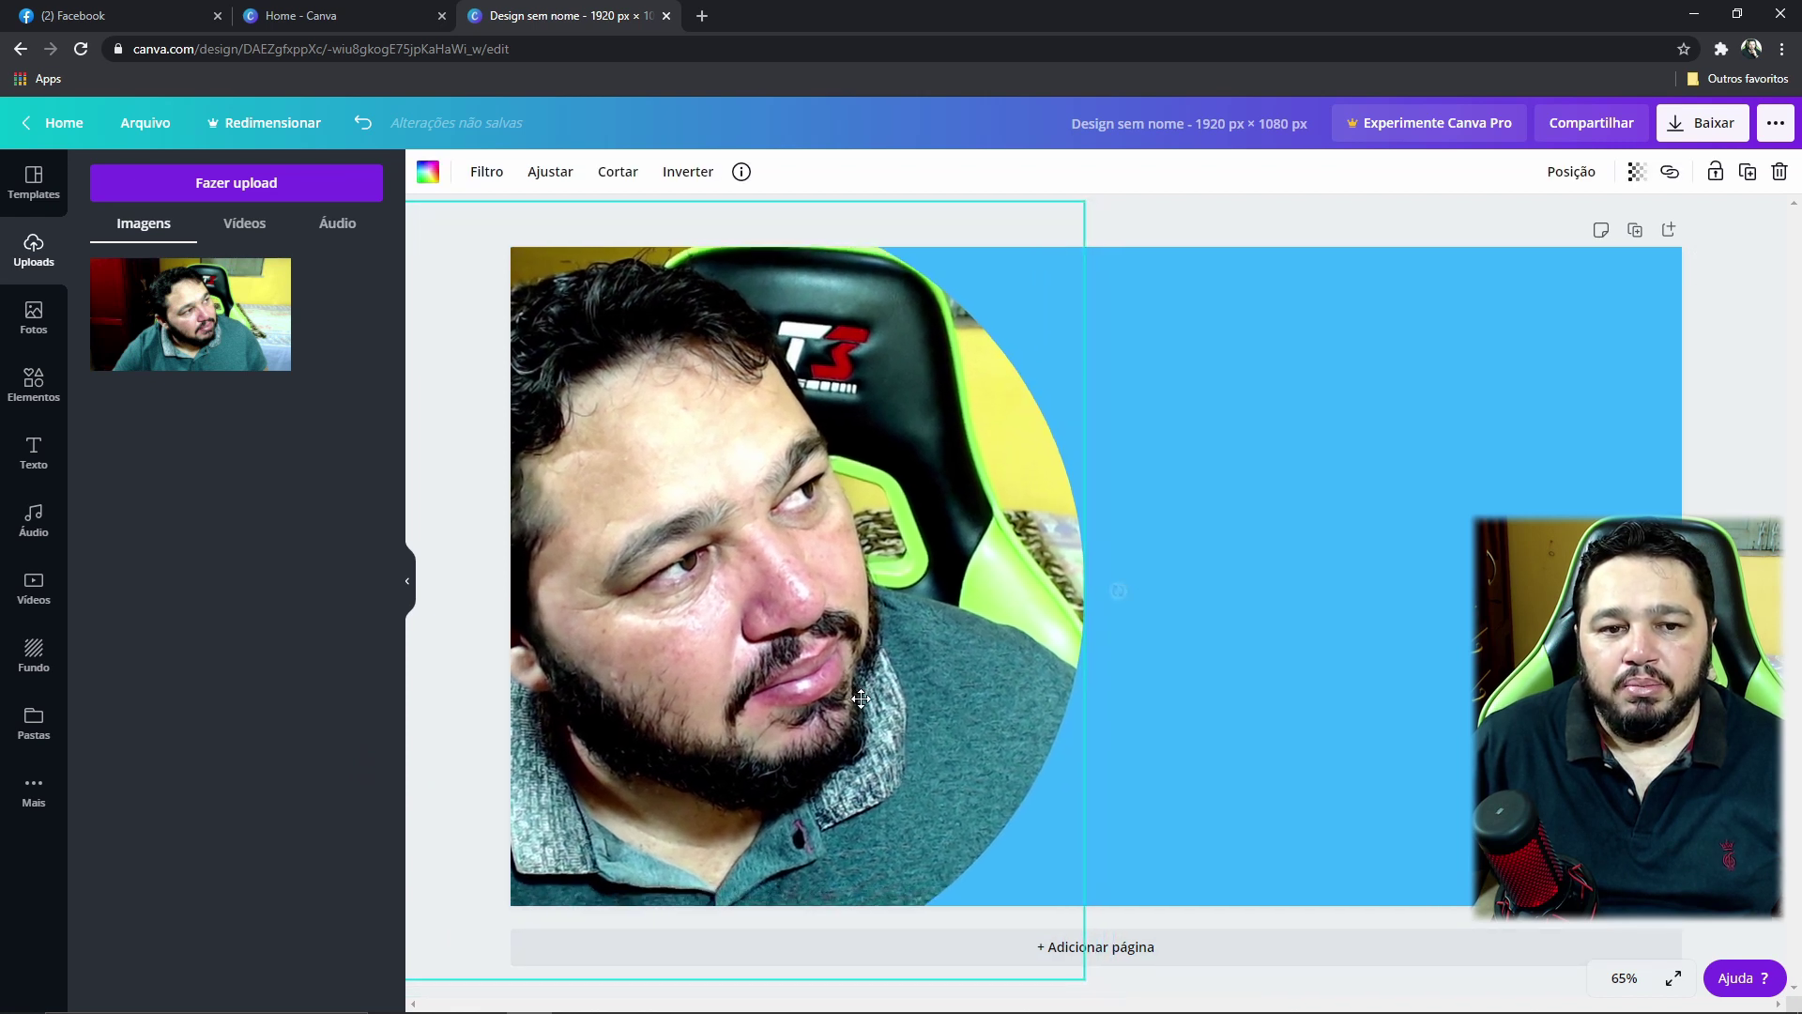
{"action": "left_click_drag", "start_coordinate": [860, 698], "coordinate": [943, 696]}
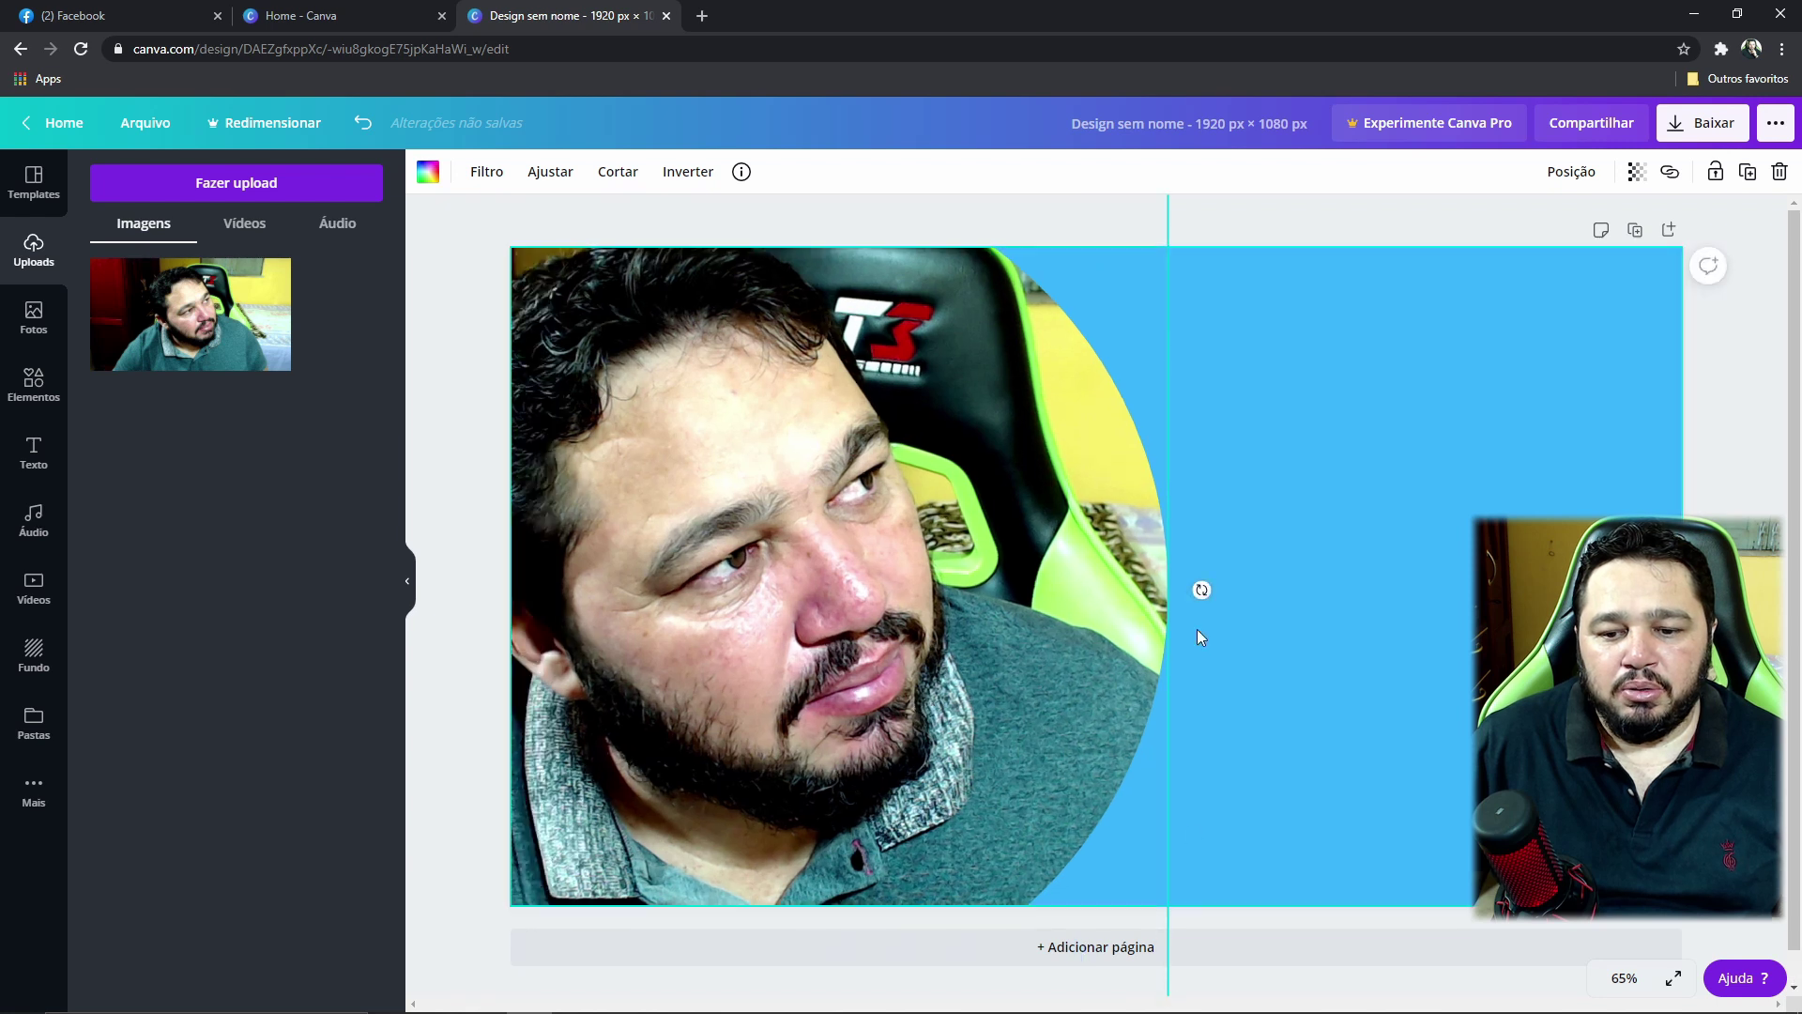
{"action": "left_click_drag", "start_coordinate": [1026, 494], "coordinate": [1244, 311]}
{"action": "left_click_drag", "start_coordinate": [1199, 225], "coordinate": [1163, 256]}
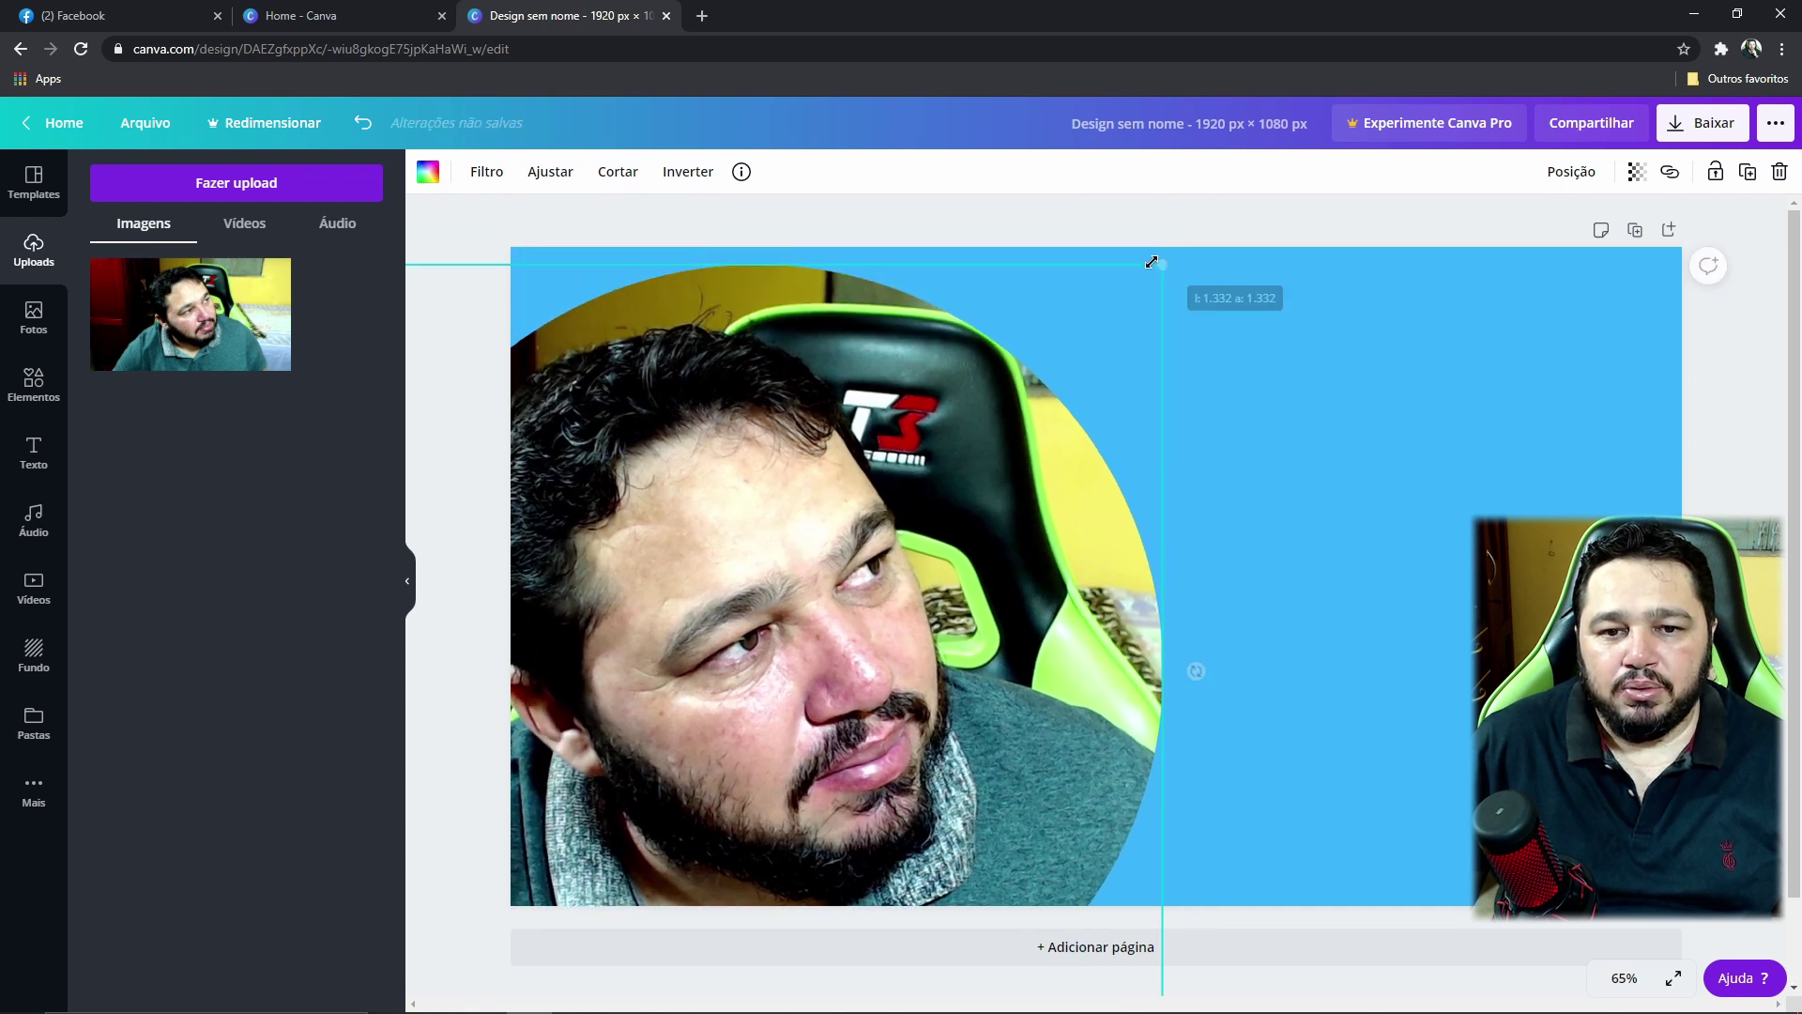
{"action": "left_click_drag", "start_coordinate": [899, 623], "coordinate": [802, 558]}
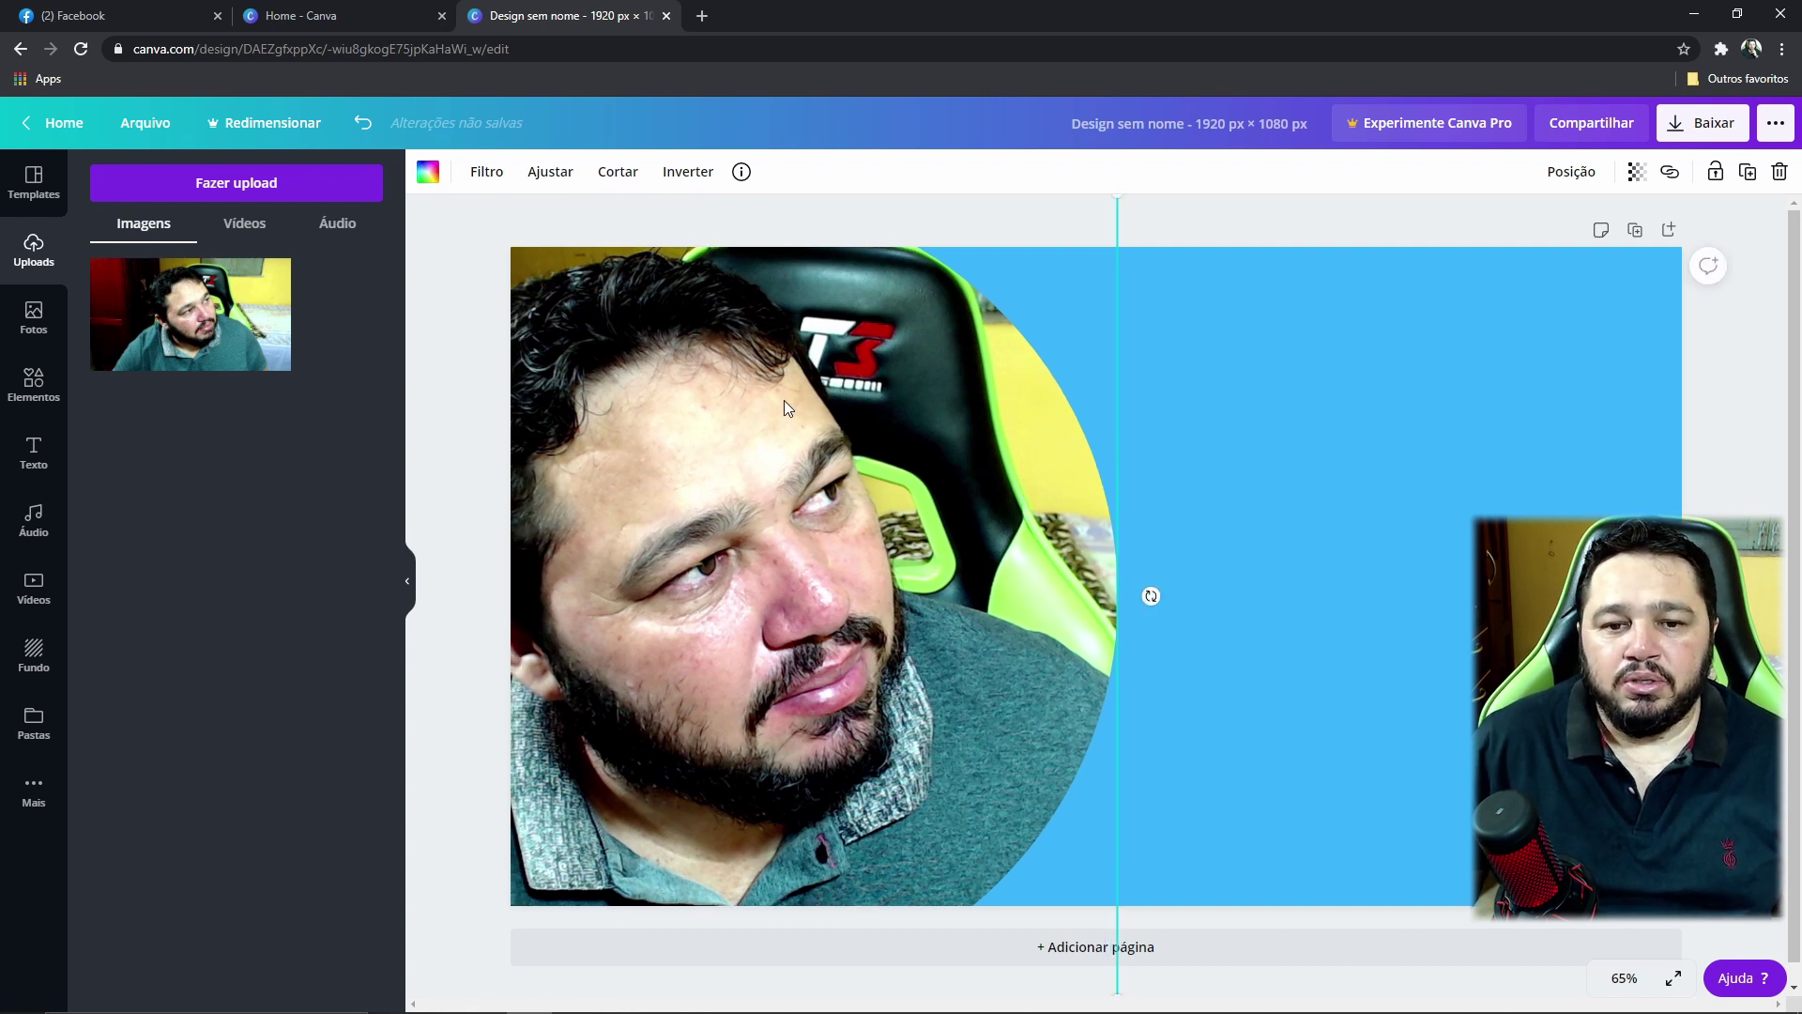
- Detach the photo from the circular frame onto the blue area, and put it back into the frame
{"action": "right_click", "coordinate": [728, 443]}
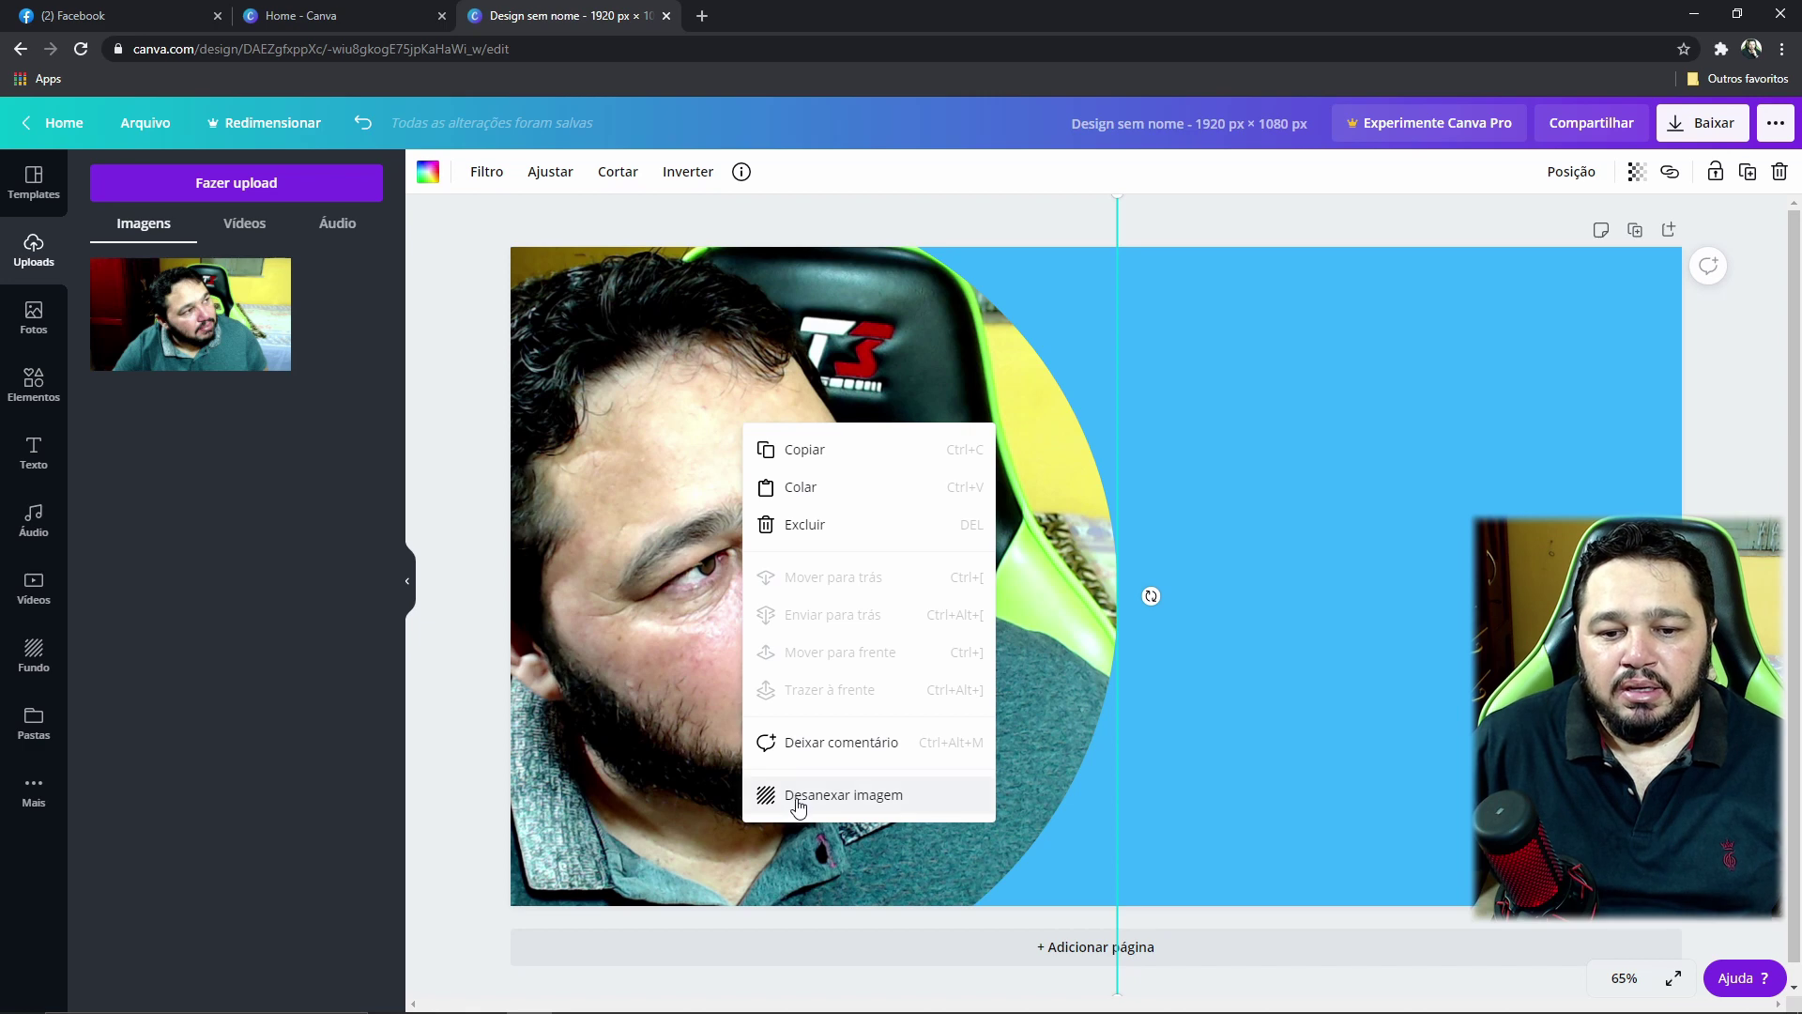
{"action": "left_click", "coordinate": [835, 796]}
{"action": "left_click_drag", "start_coordinate": [1130, 604], "coordinate": [1692, 681]}
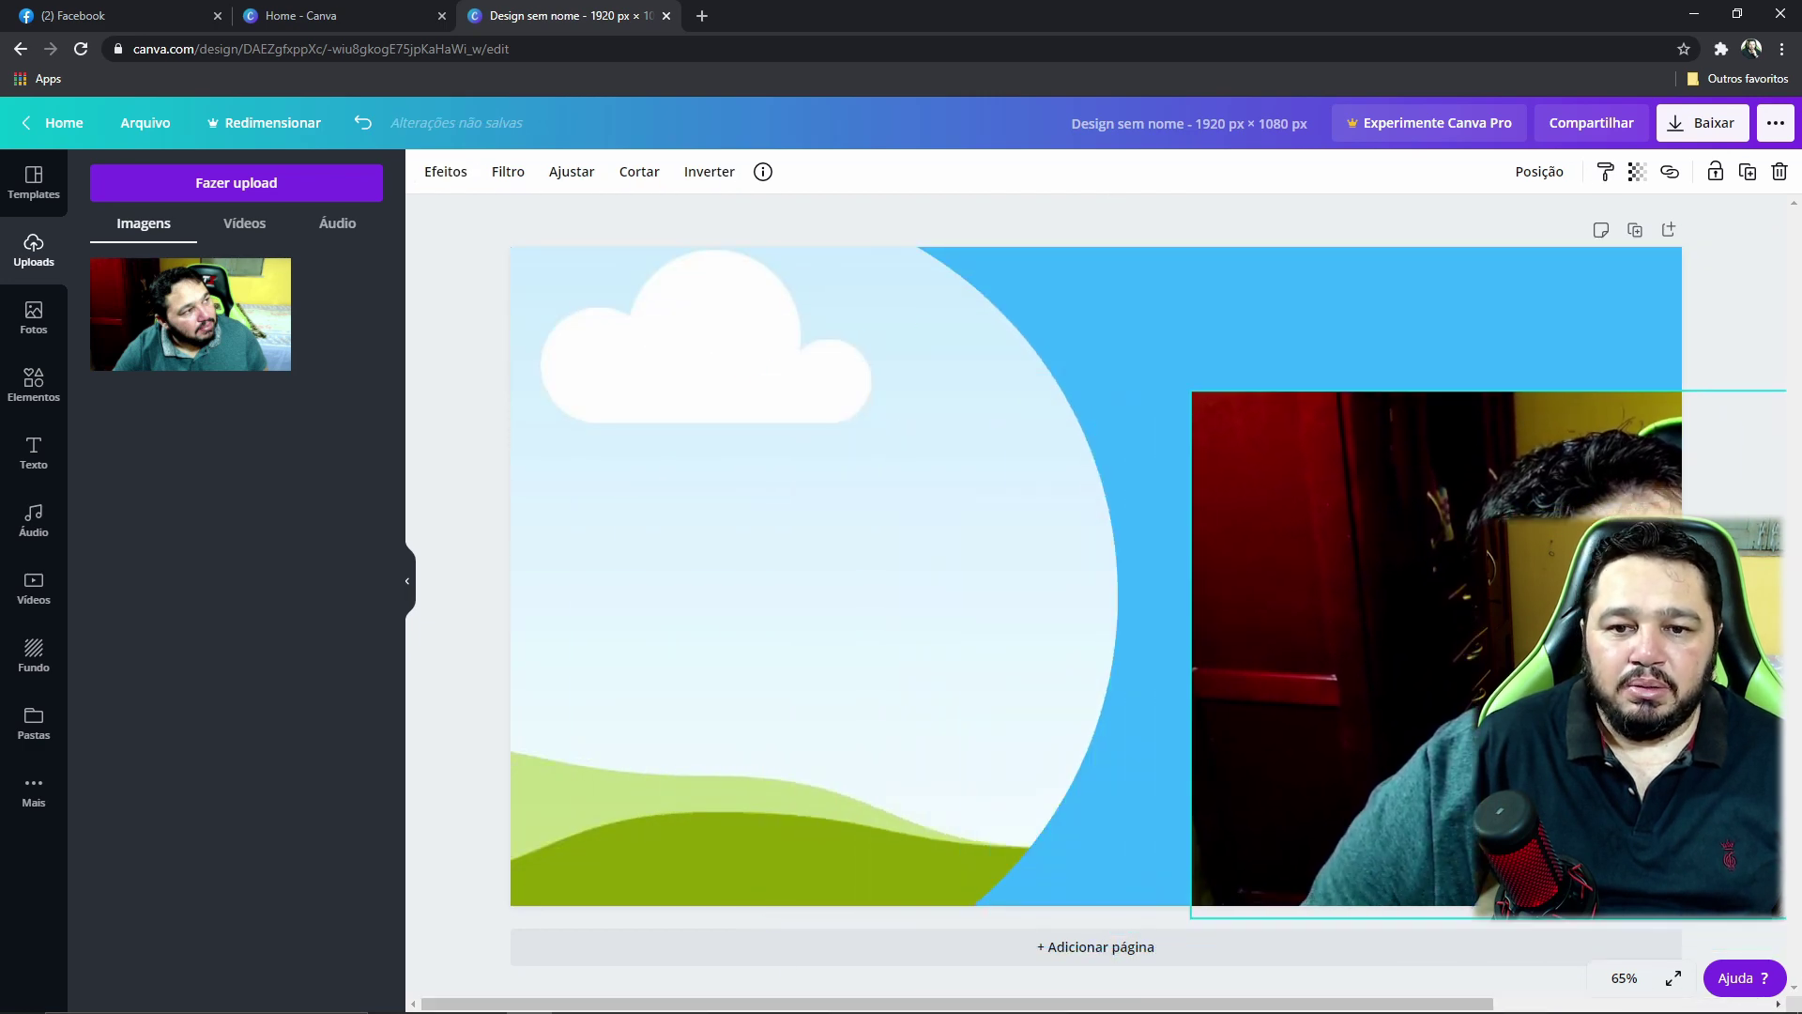
{"action": "mouse_move", "coordinate": [822, 610]}
{"action": "left_mouse_down"}
{"action": "mouse_move", "coordinate": [913, 576]}
{"action": "mouse_move", "coordinate": [888, 608]}
{"action": "mouse_move", "coordinate": [820, 607]}
{"action": "left_mouse_up"}
{"action": "left_click_drag", "start_coordinate": [1436, 618], "coordinate": [959, 655]}
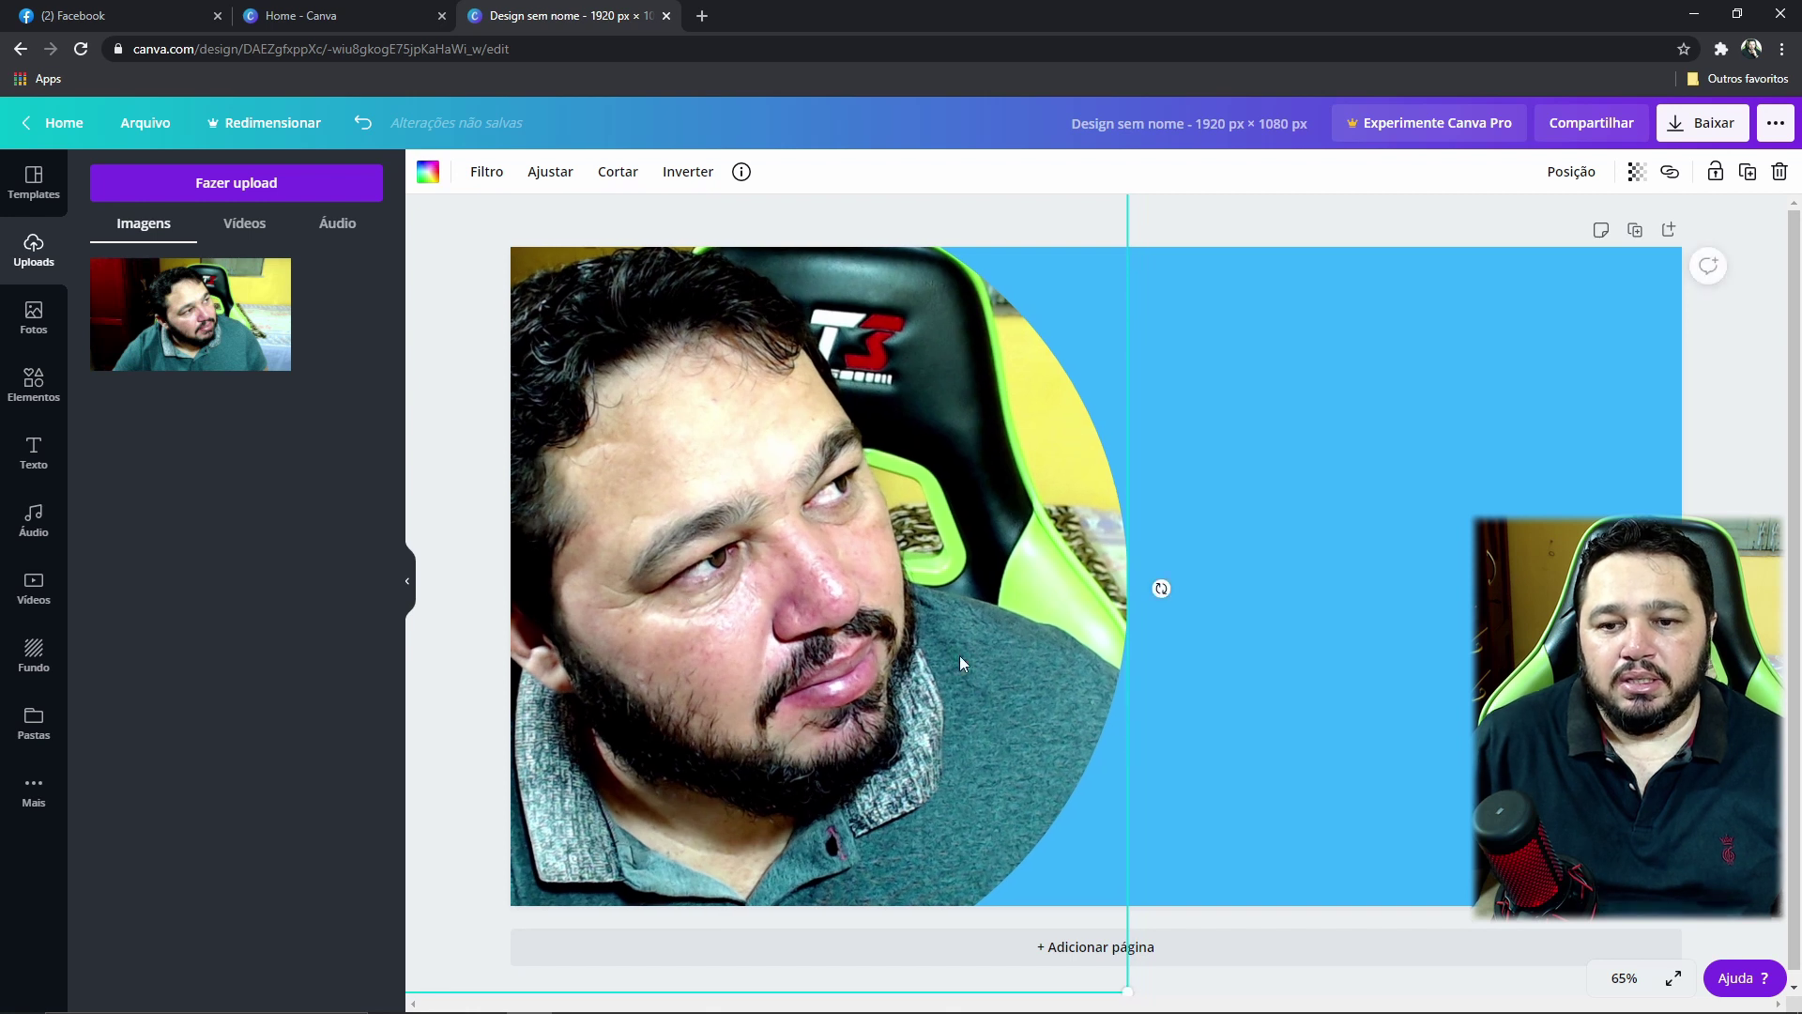
- Add a solid circle from the Formas collection to the blue area and colour it coral red
{"action": "left_click", "coordinate": [1286, 550]}
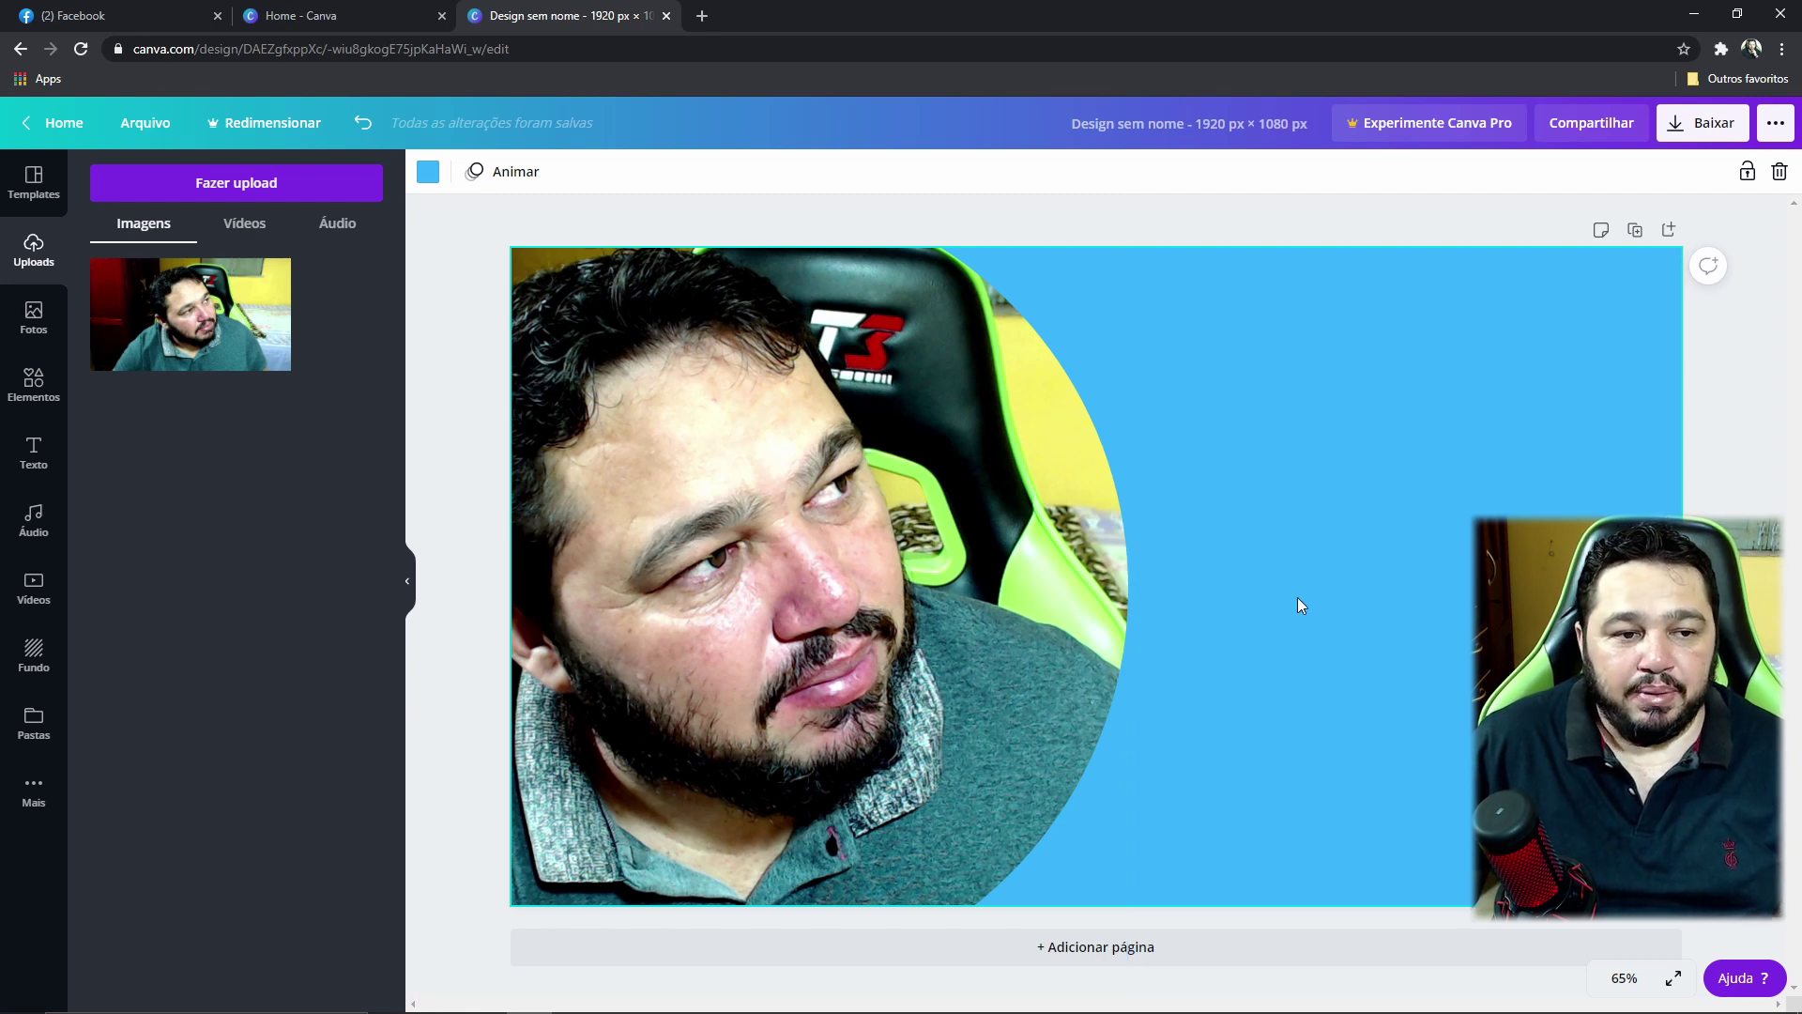
{"action": "left_click", "coordinate": [33, 385]}
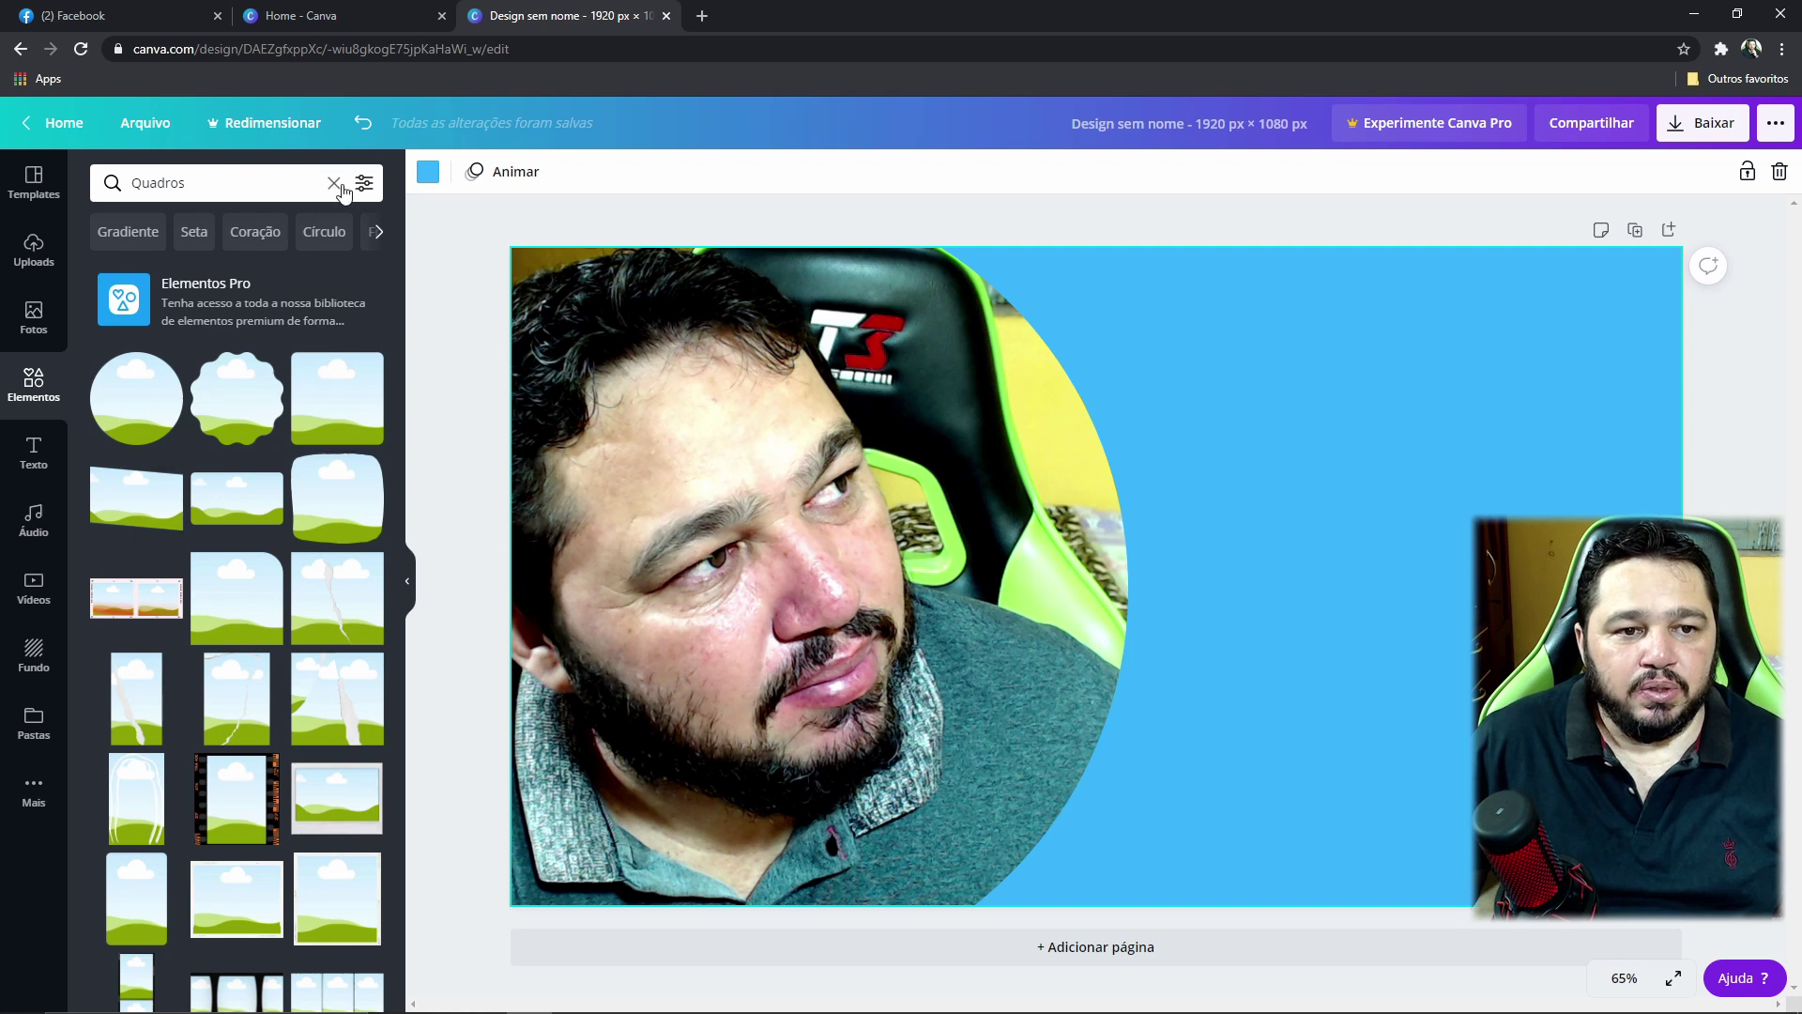
{"action": "left_click", "coordinate": [335, 184]}
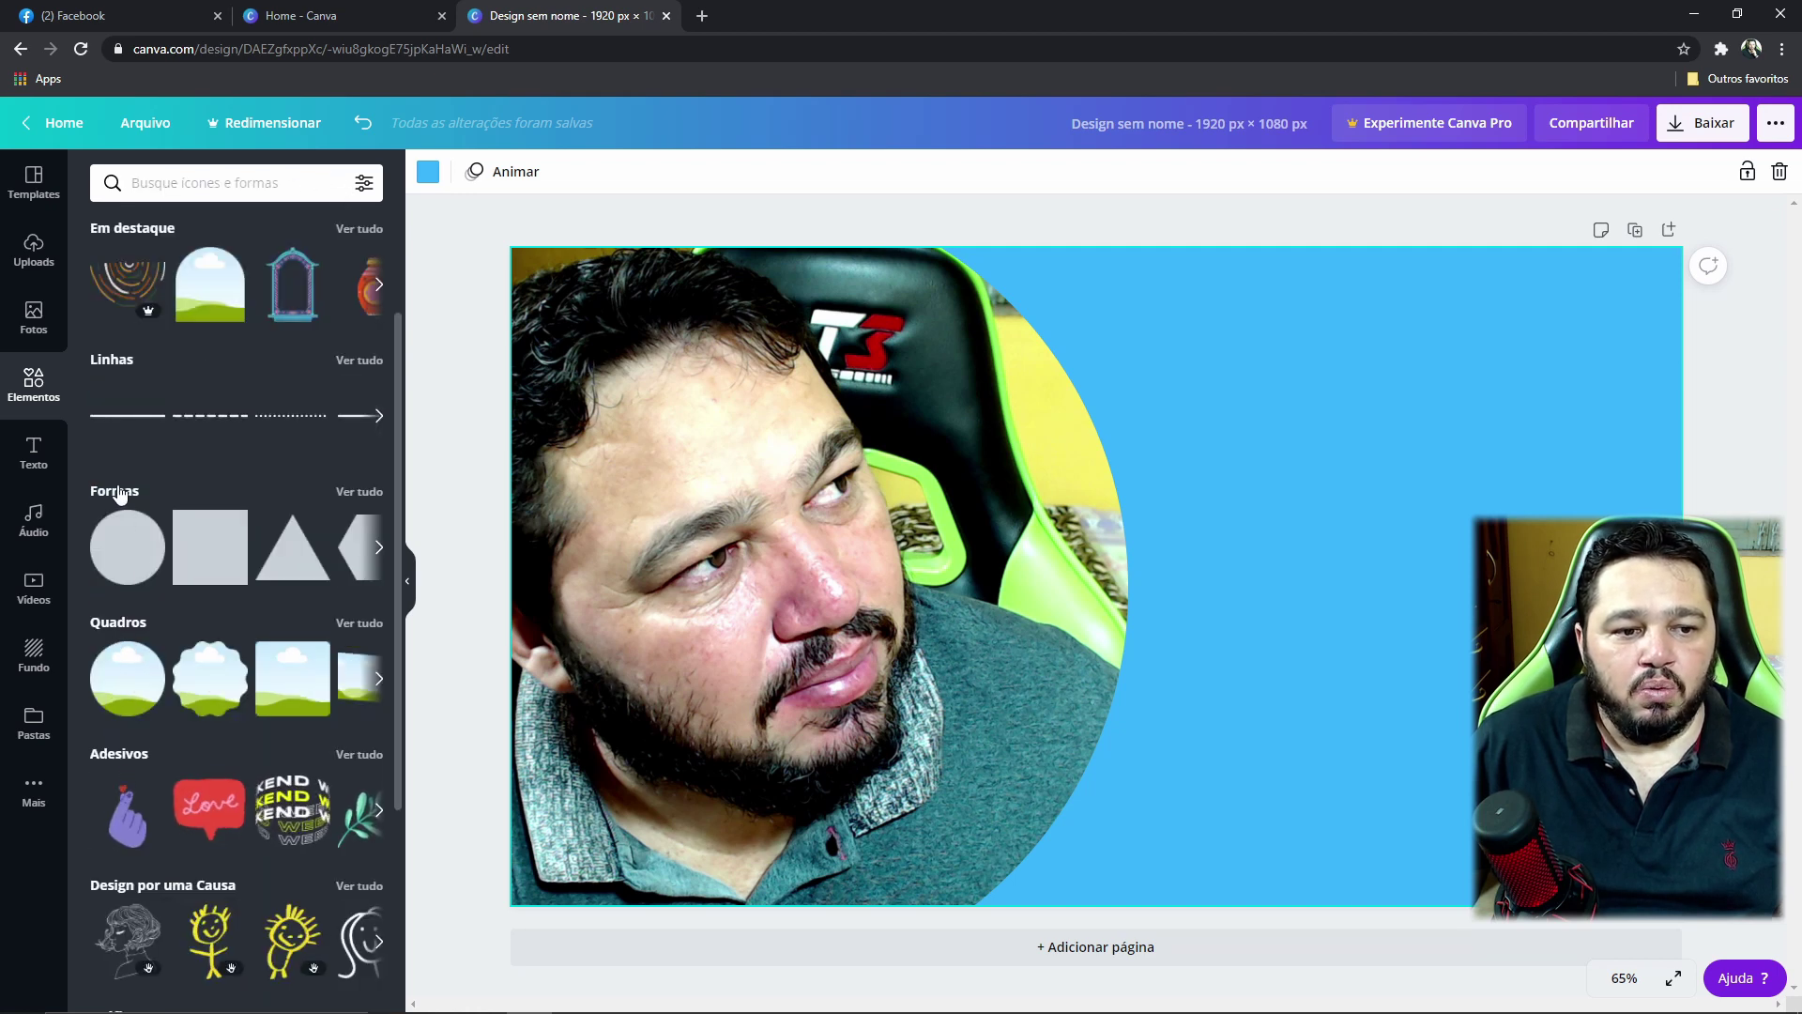
{"action": "left_click", "coordinate": [361, 492]}
{"action": "scroll", "coordinate": [165, 498], "scroll_direction": "down", "scroll_amount": 2}
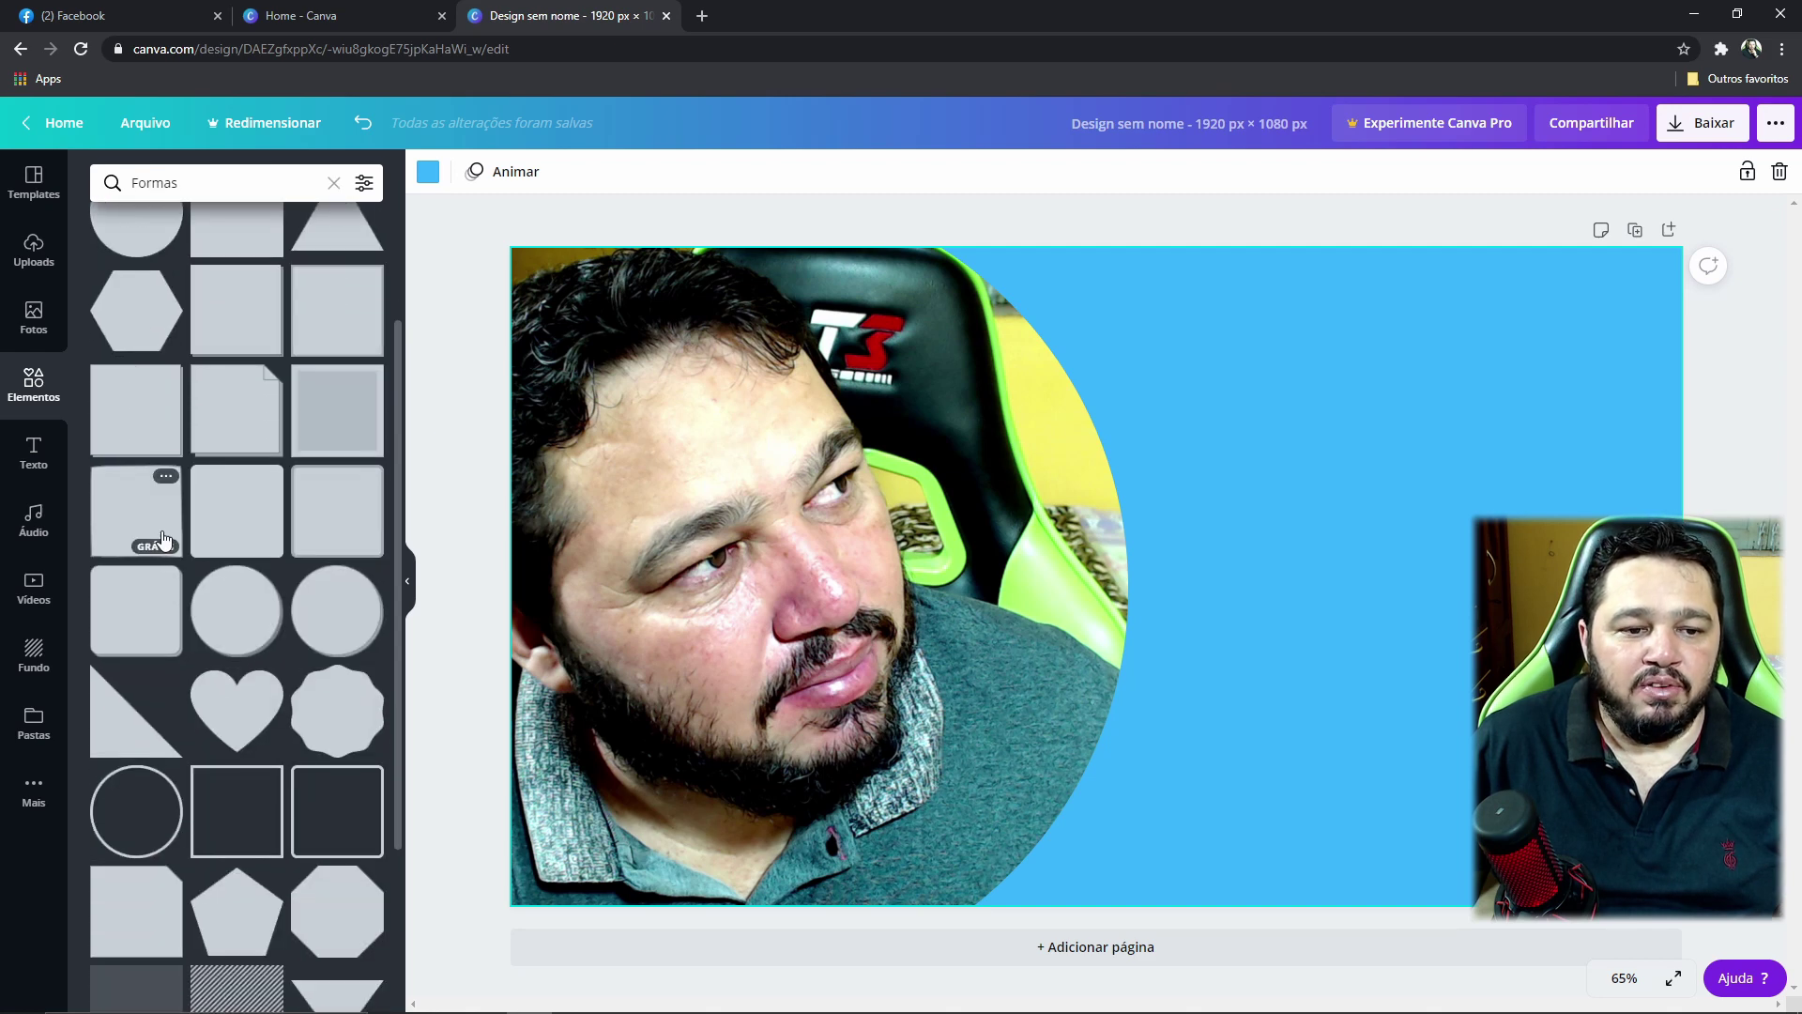
{"action": "scroll", "coordinate": [162, 539], "scroll_direction": "down", "scroll_amount": 8}
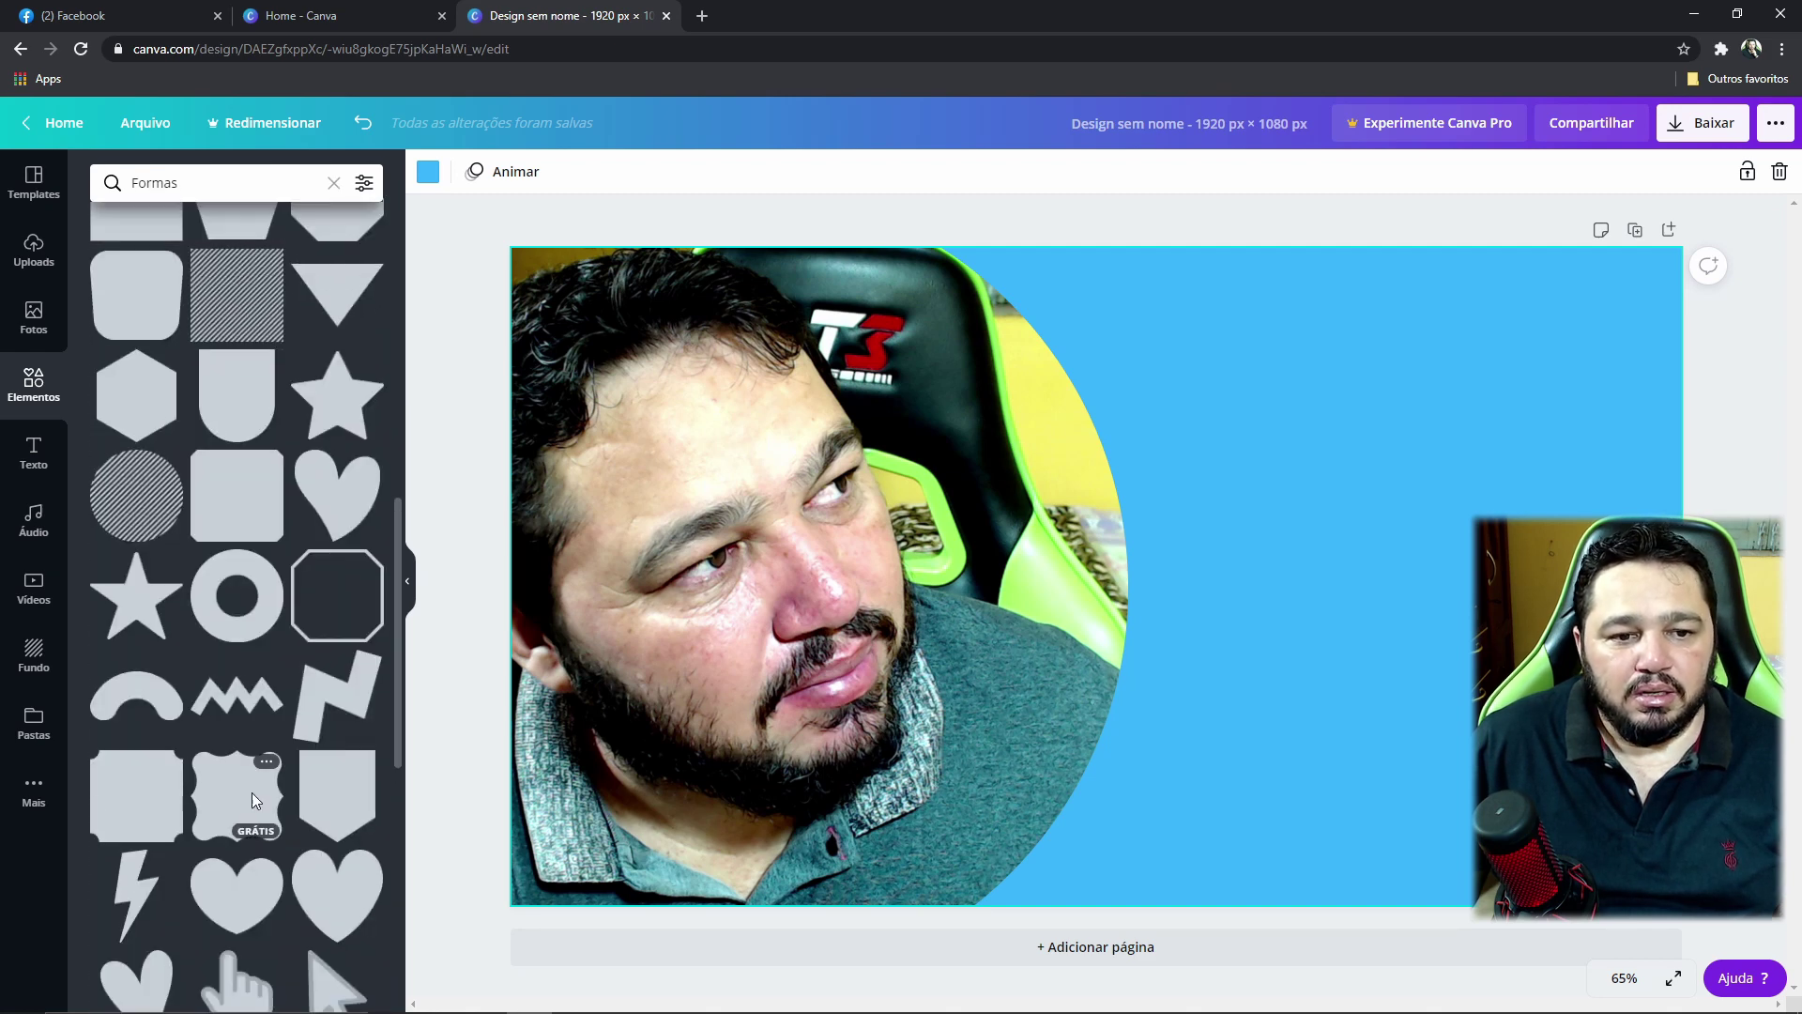
{"action": "scroll", "coordinate": [251, 793], "scroll_direction": "up", "scroll_amount": 10}
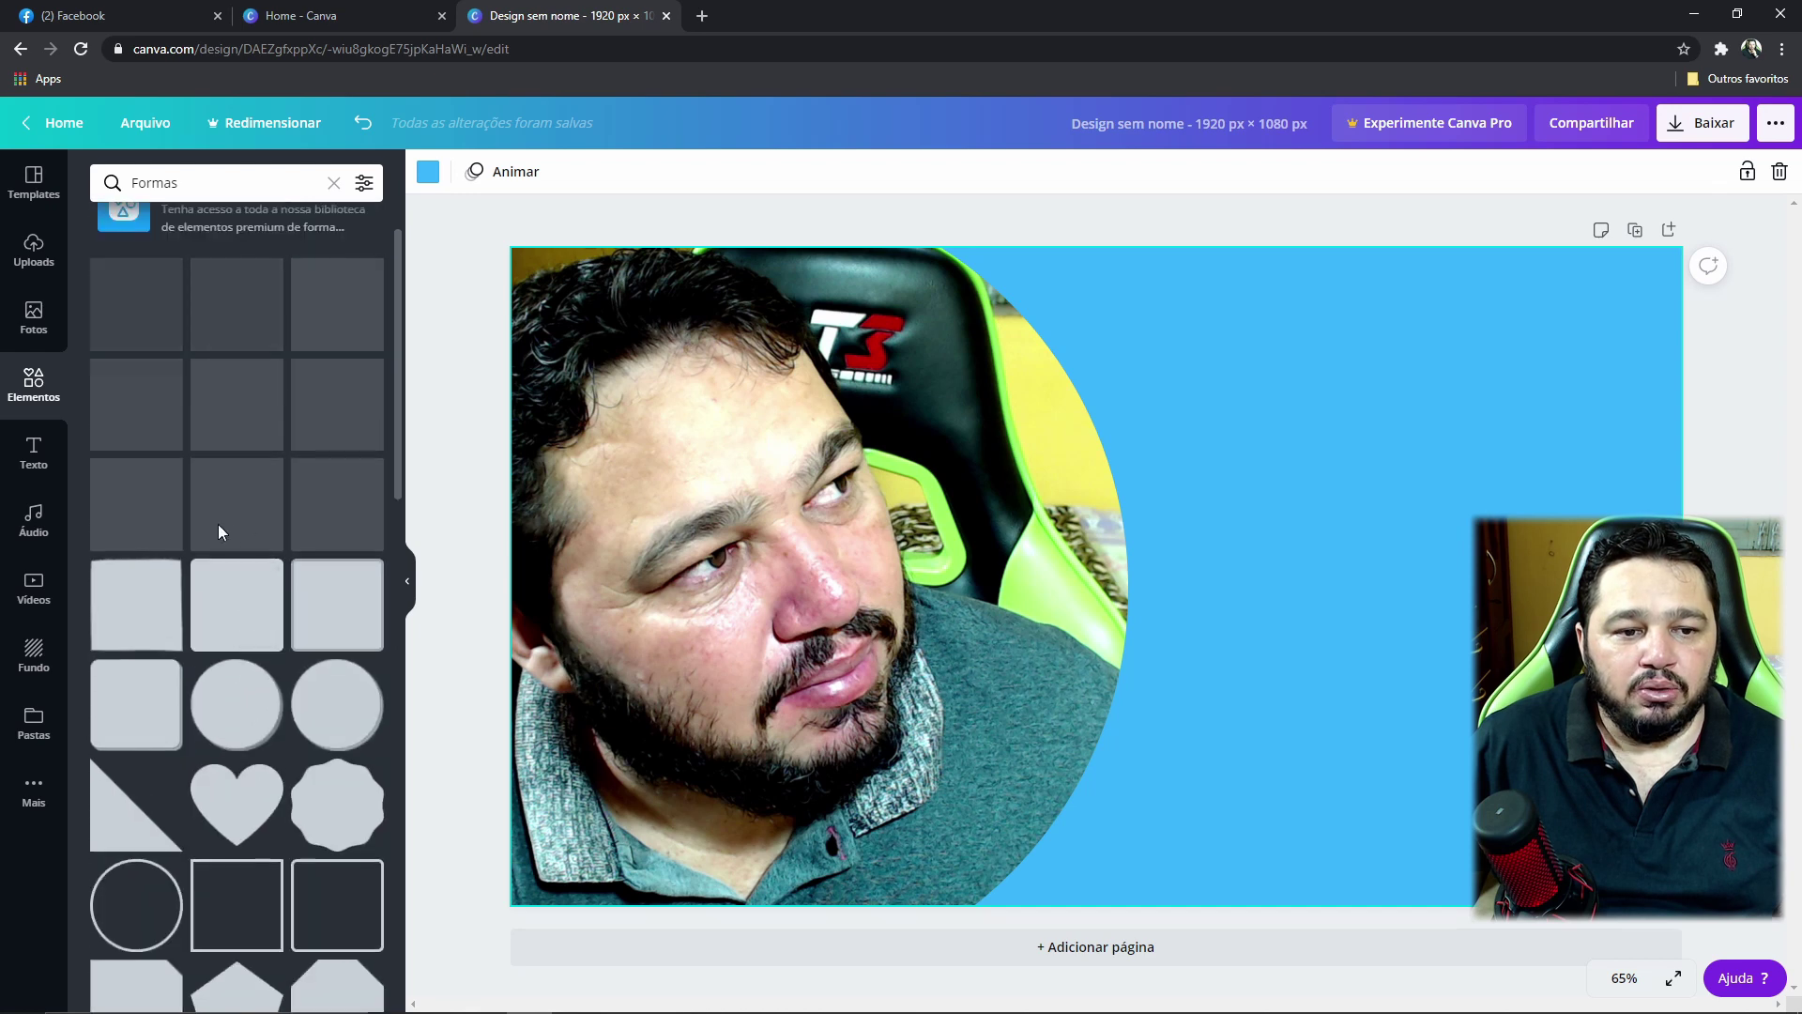
{"action": "scroll", "coordinate": [233, 700], "scroll_direction": "up", "scroll_amount": 2}
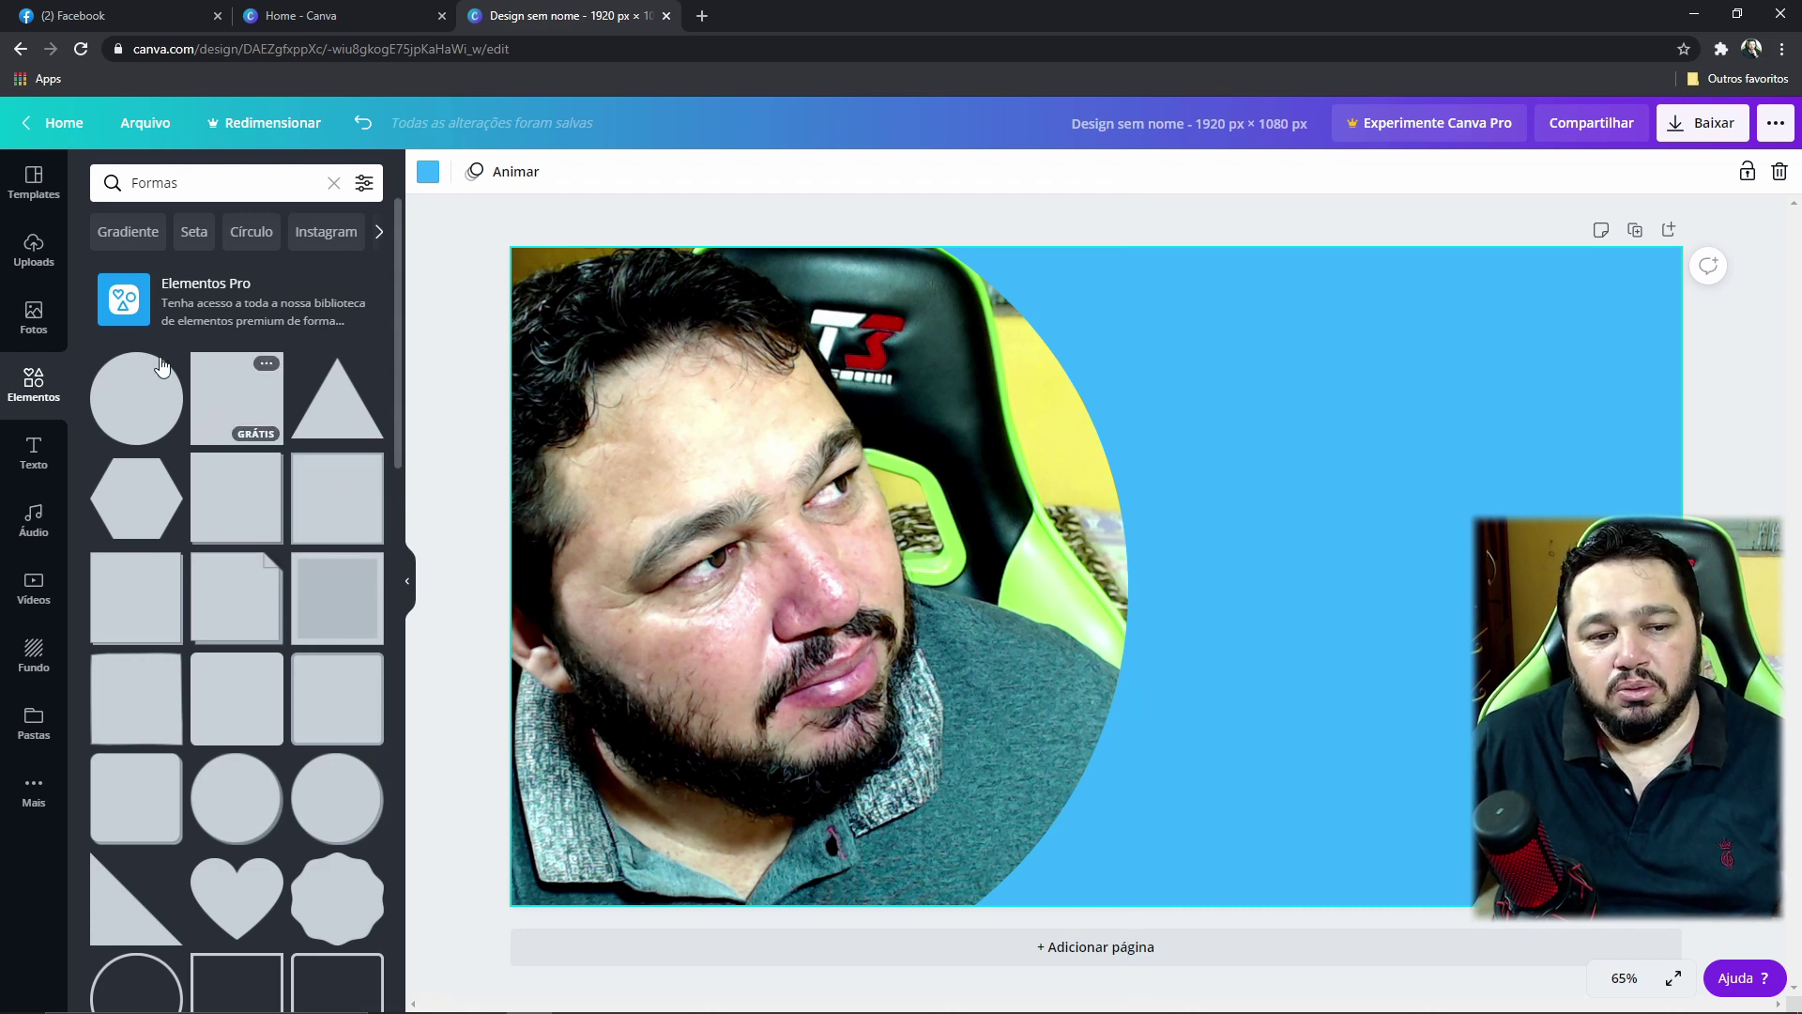
{"action": "left_click", "coordinate": [134, 405]}
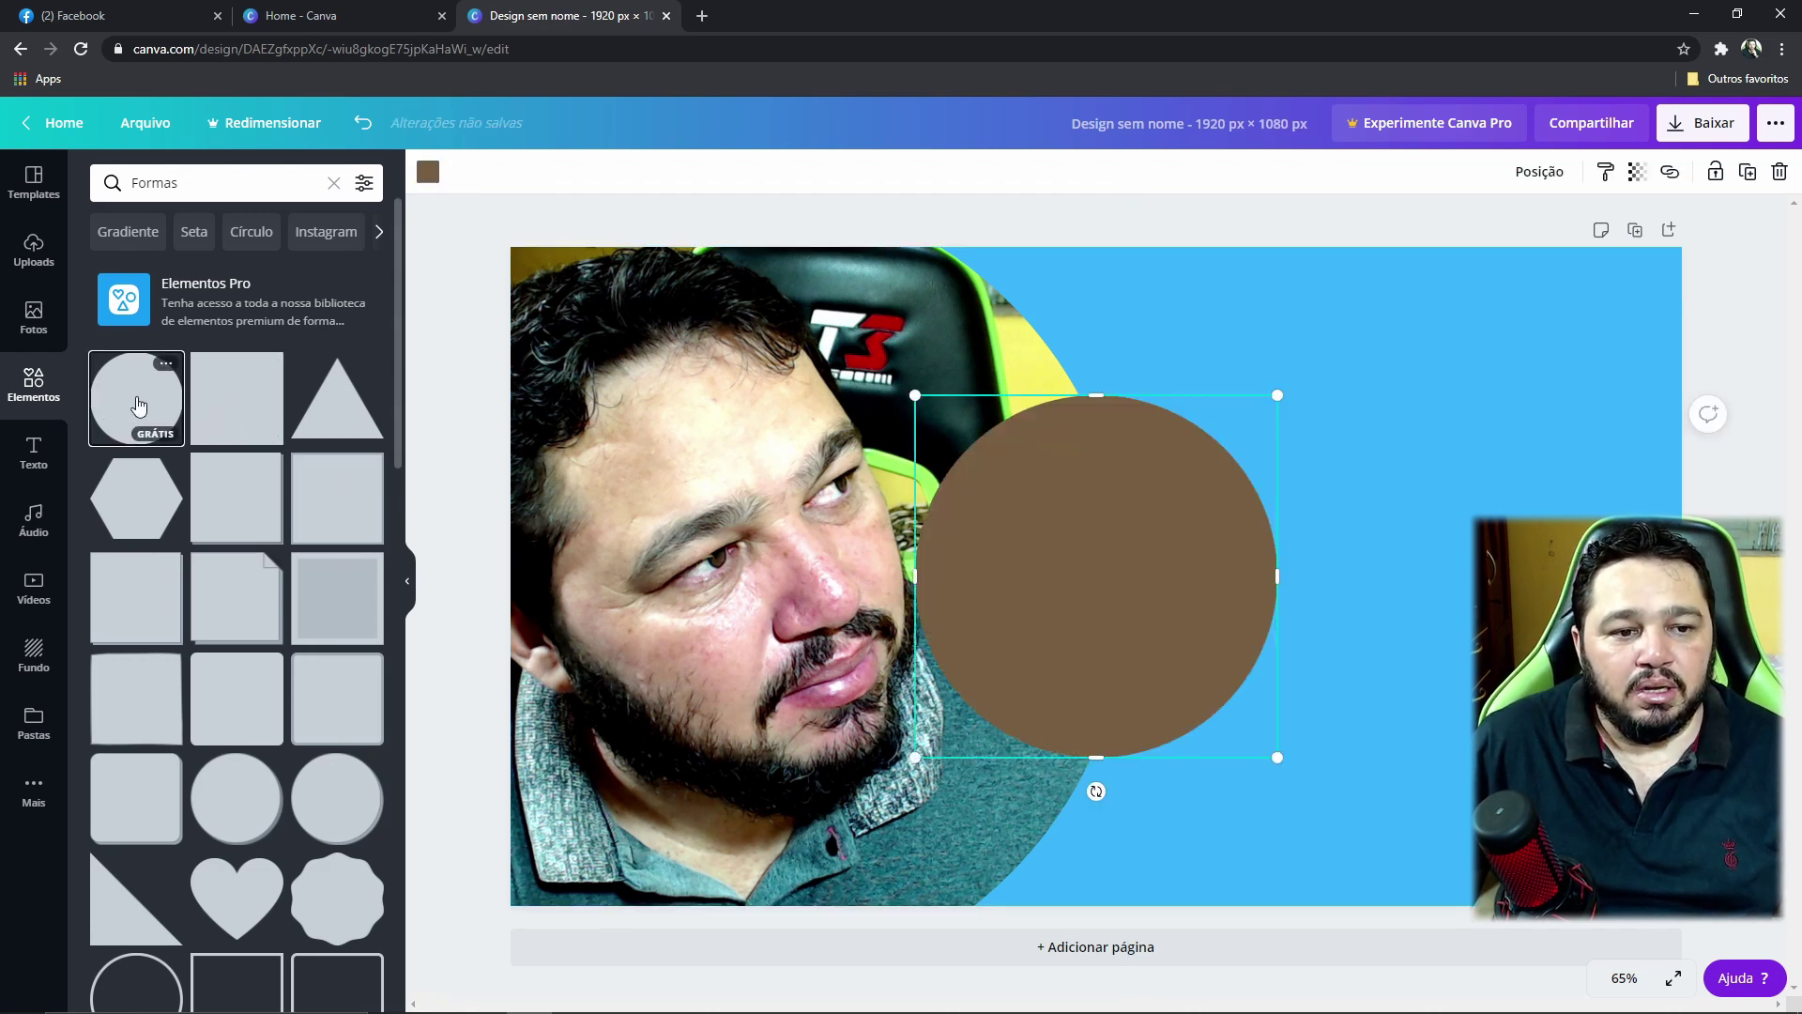
{"action": "left_click_drag", "start_coordinate": [1103, 582], "coordinate": [1394, 565]}
{"action": "left_click", "coordinate": [428, 172]}
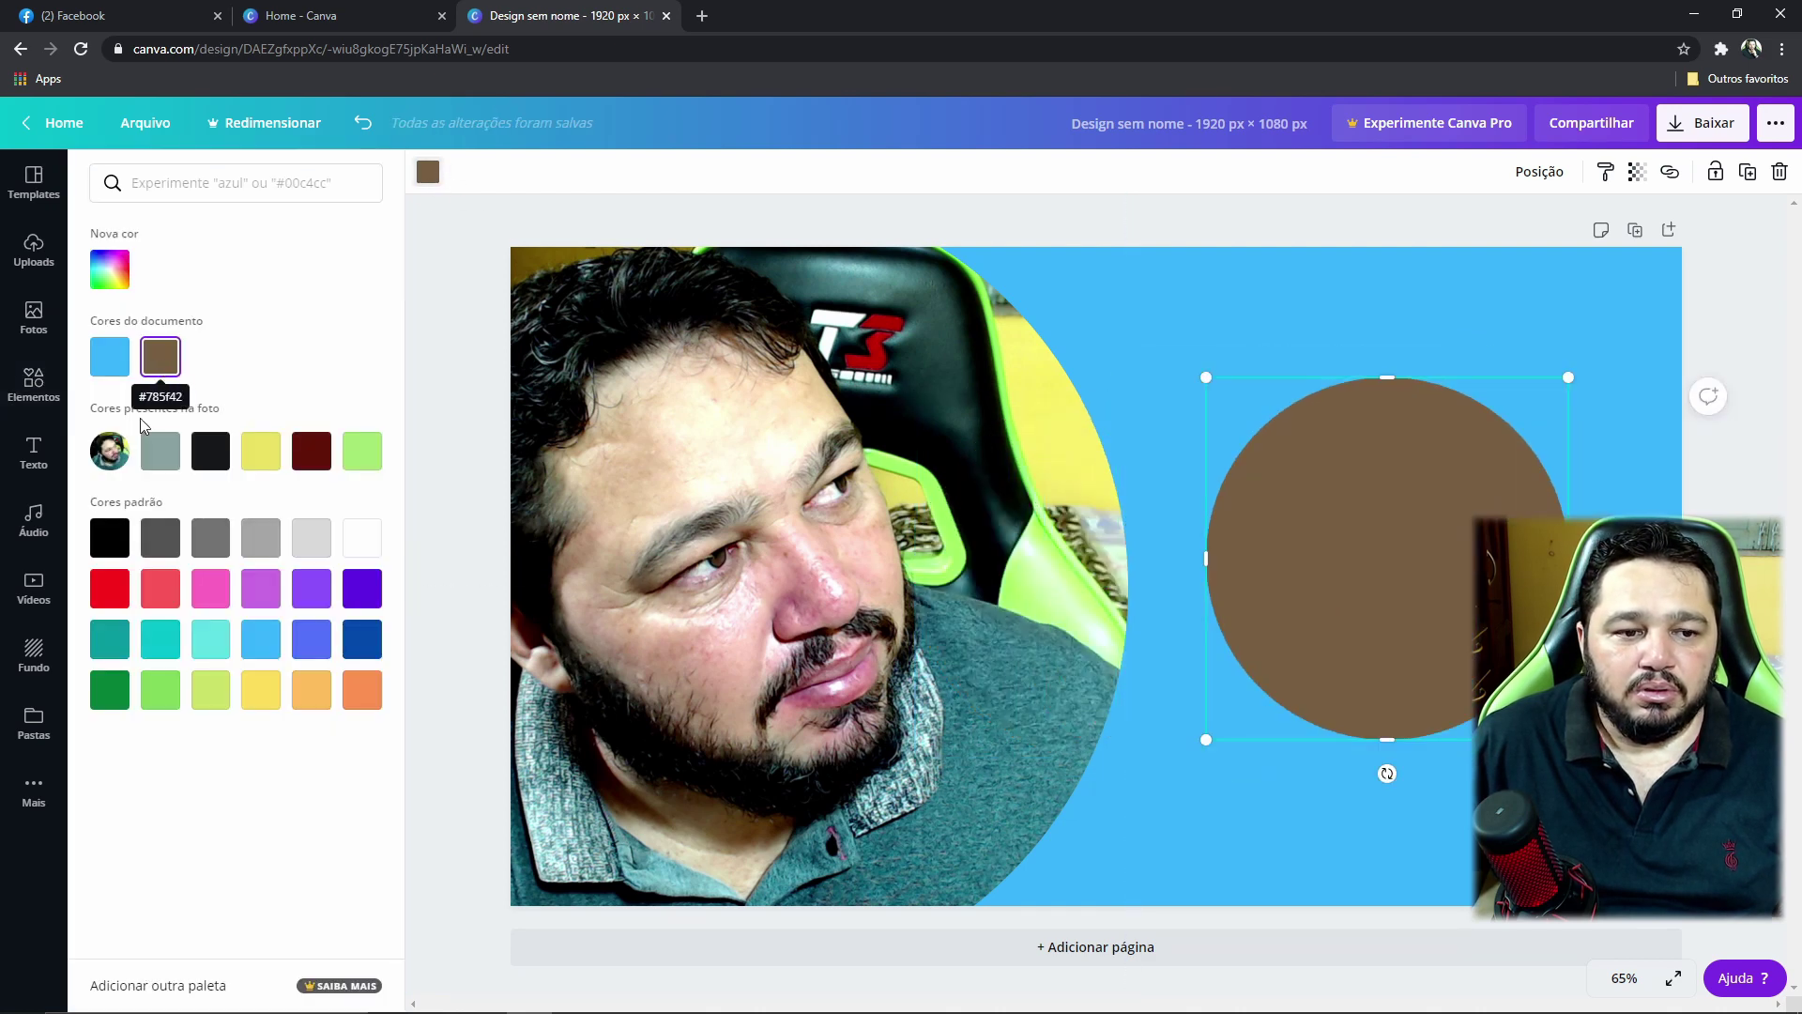
{"action": "left_click", "coordinate": [160, 588]}
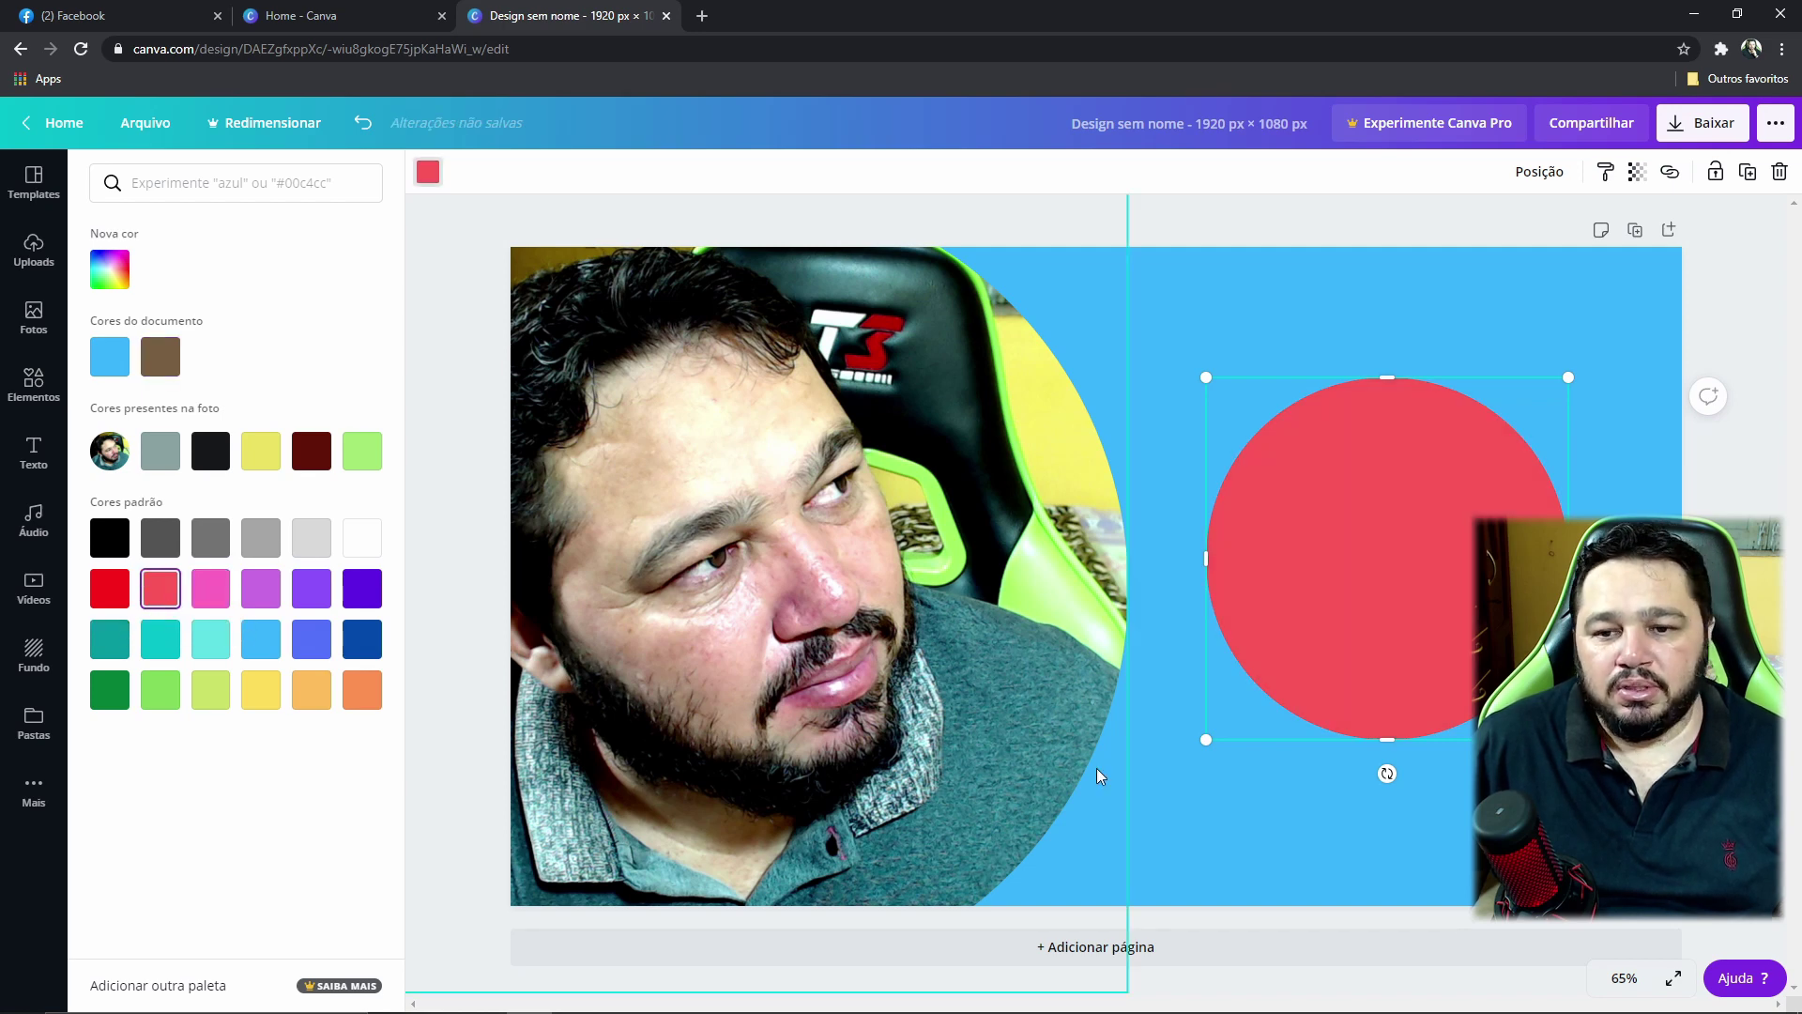
- Enlarge the red circle to about 1,004 × 1,004 px over the photo's curved edge and send it behind the framed photo
{"action": "left_click_drag", "start_coordinate": [1214, 387], "coordinate": [957, 132]}
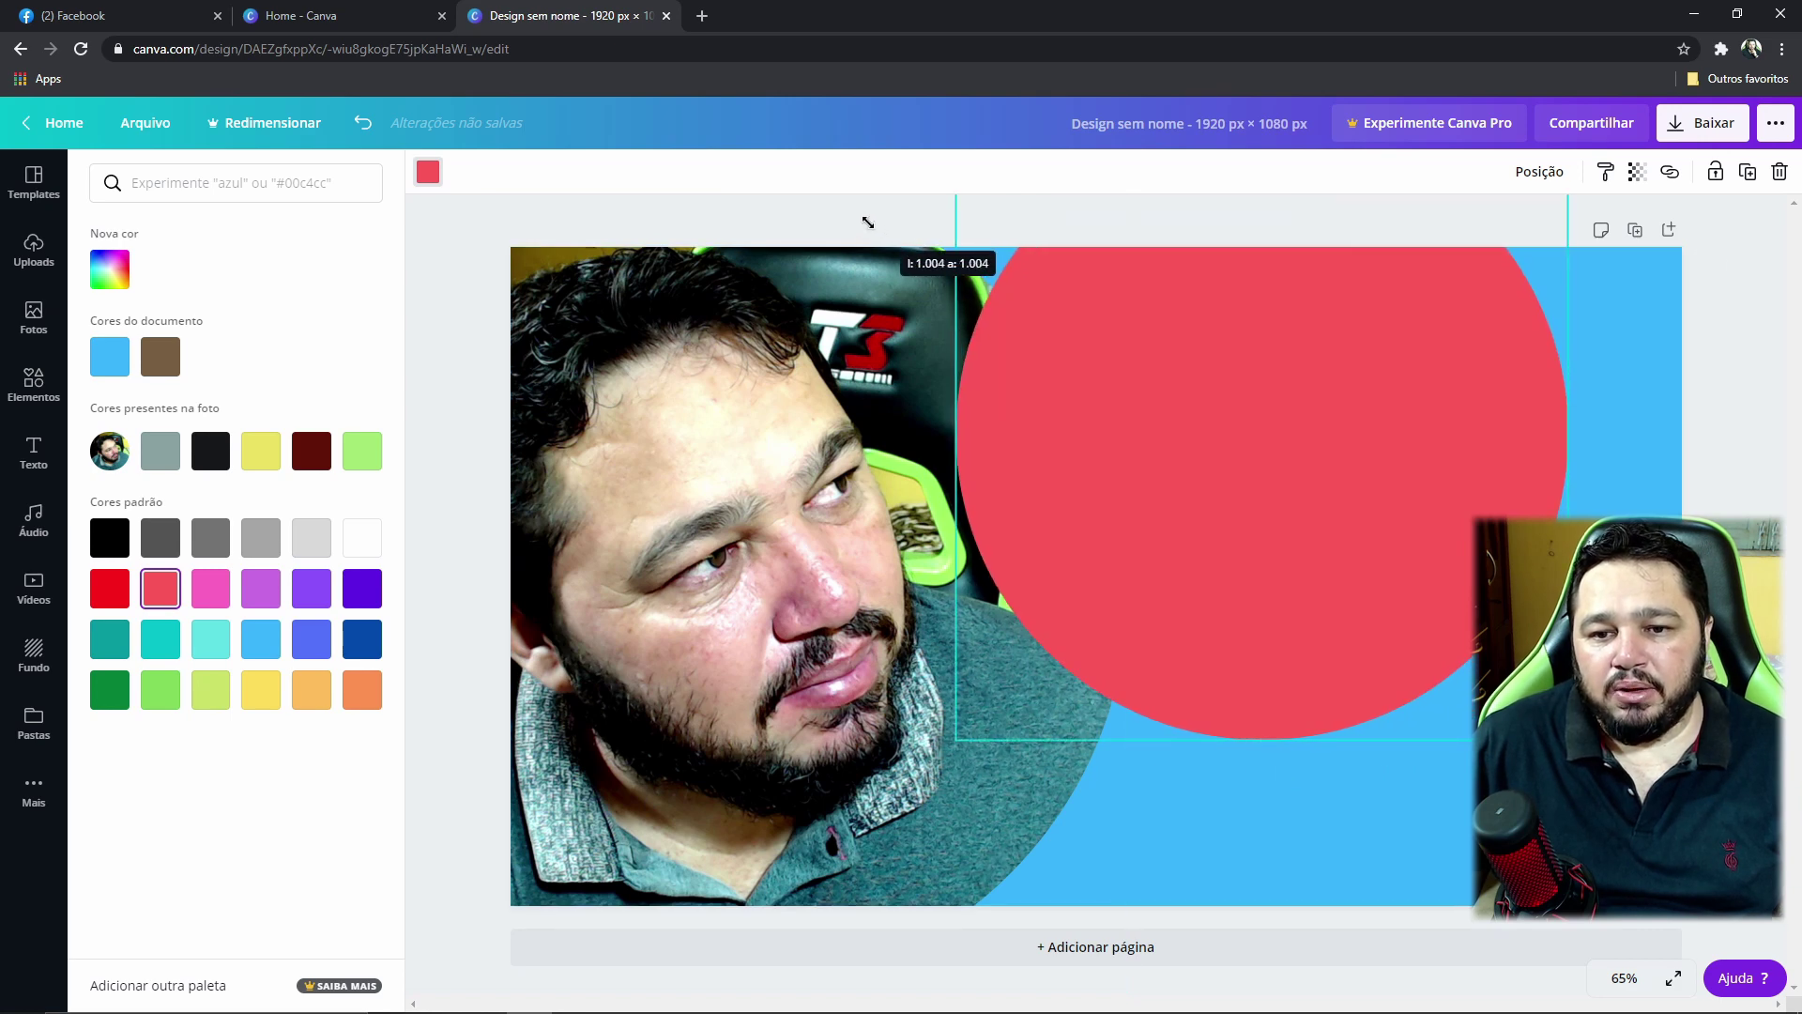
{"action": "left_click_drag", "start_coordinate": [1179, 459], "coordinate": [1048, 624]}
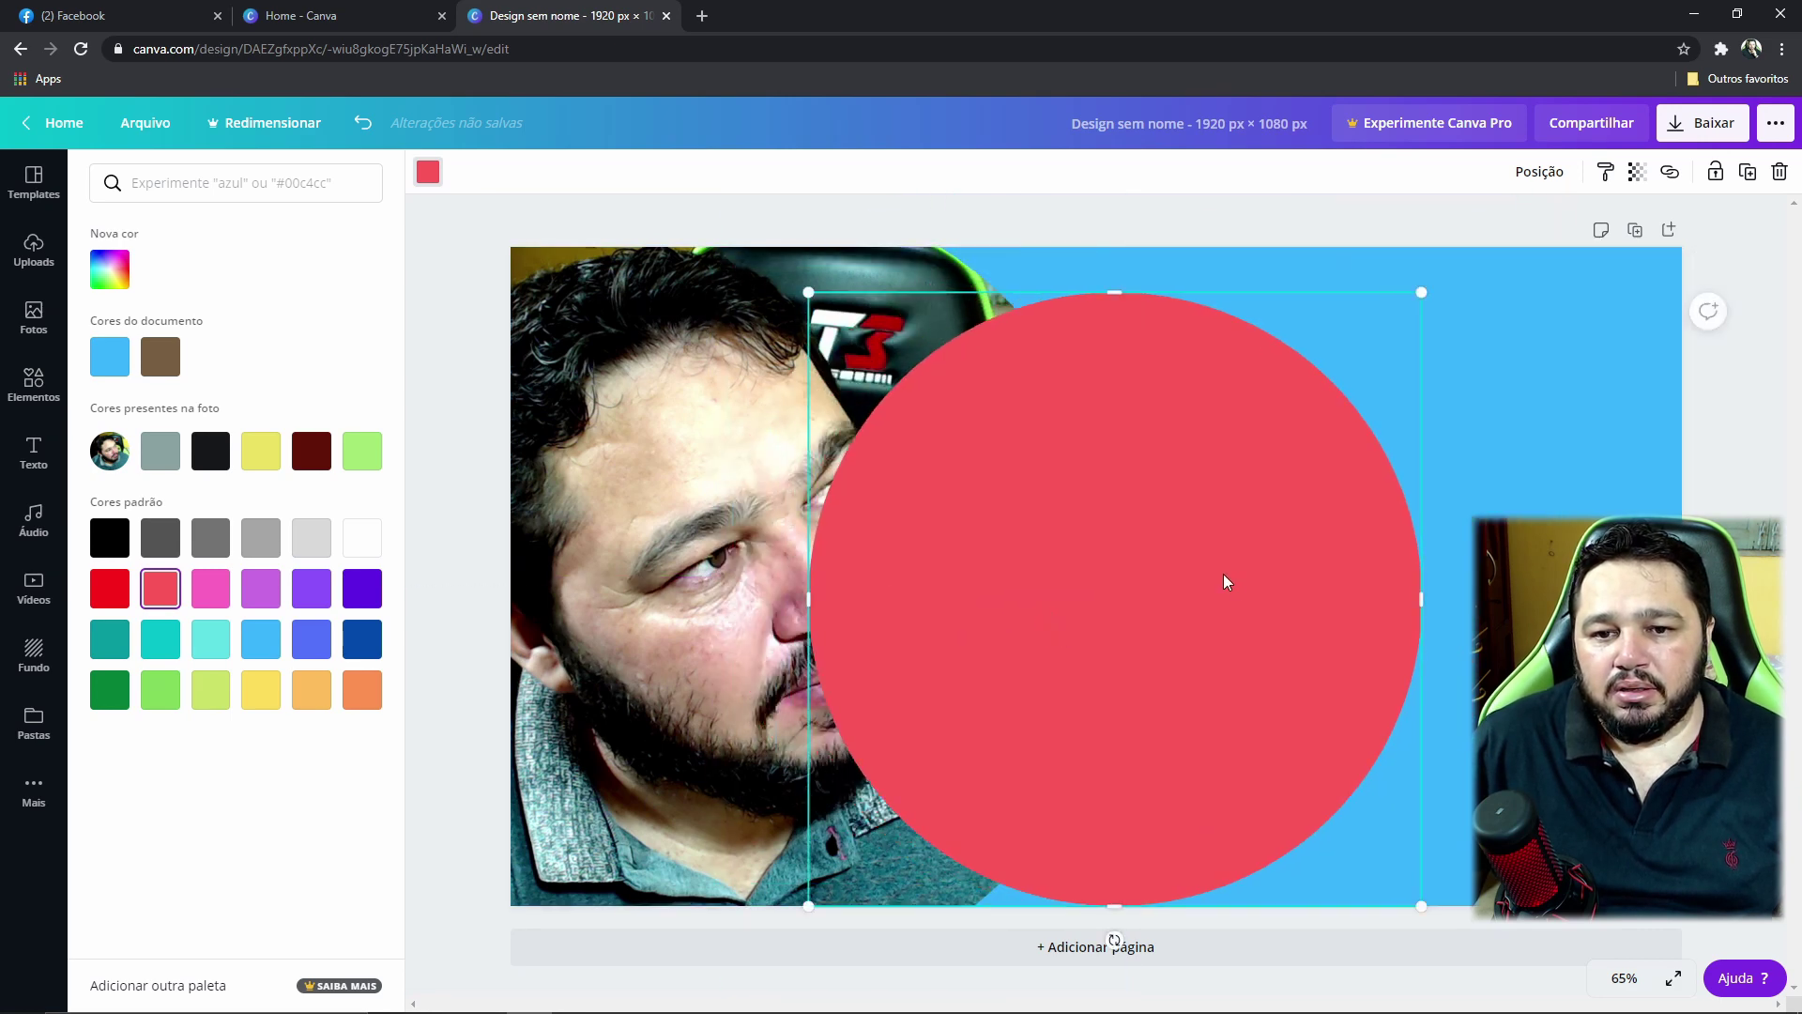
{"action": "left_click_drag", "start_coordinate": [1142, 567], "coordinate": [938, 527]}
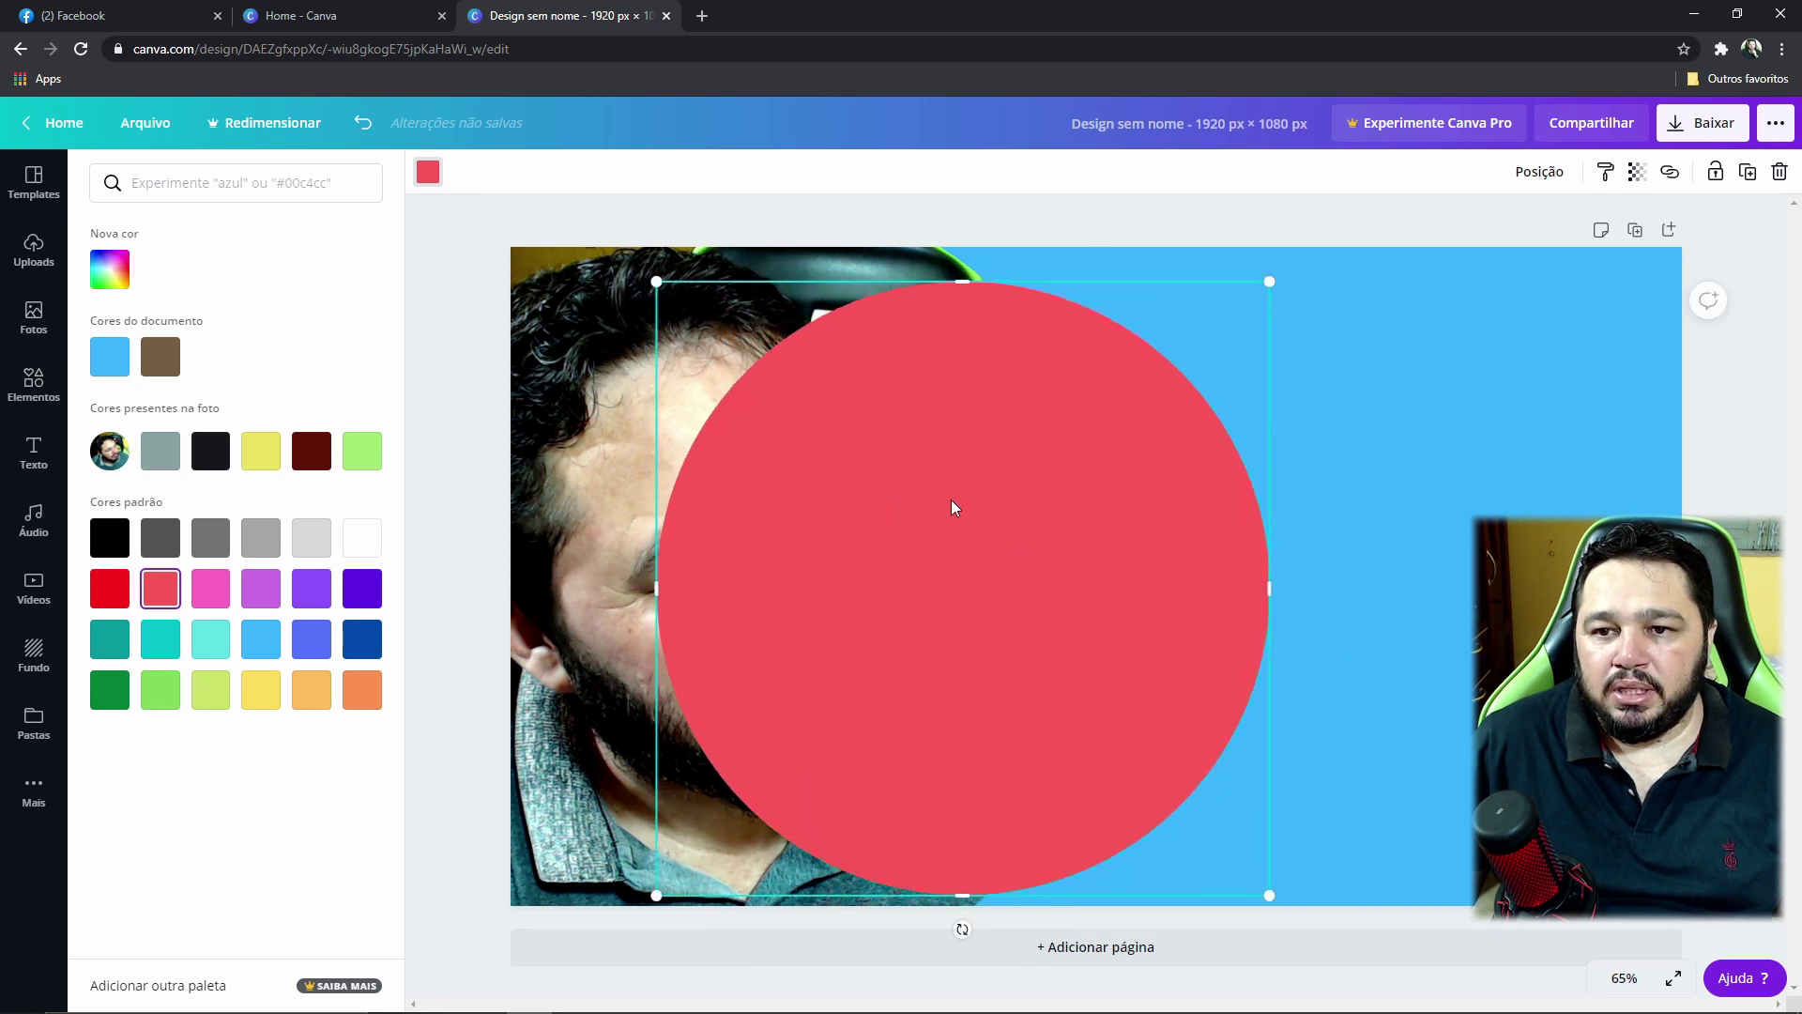
{"action": "left_click", "coordinate": [1519, 184]}
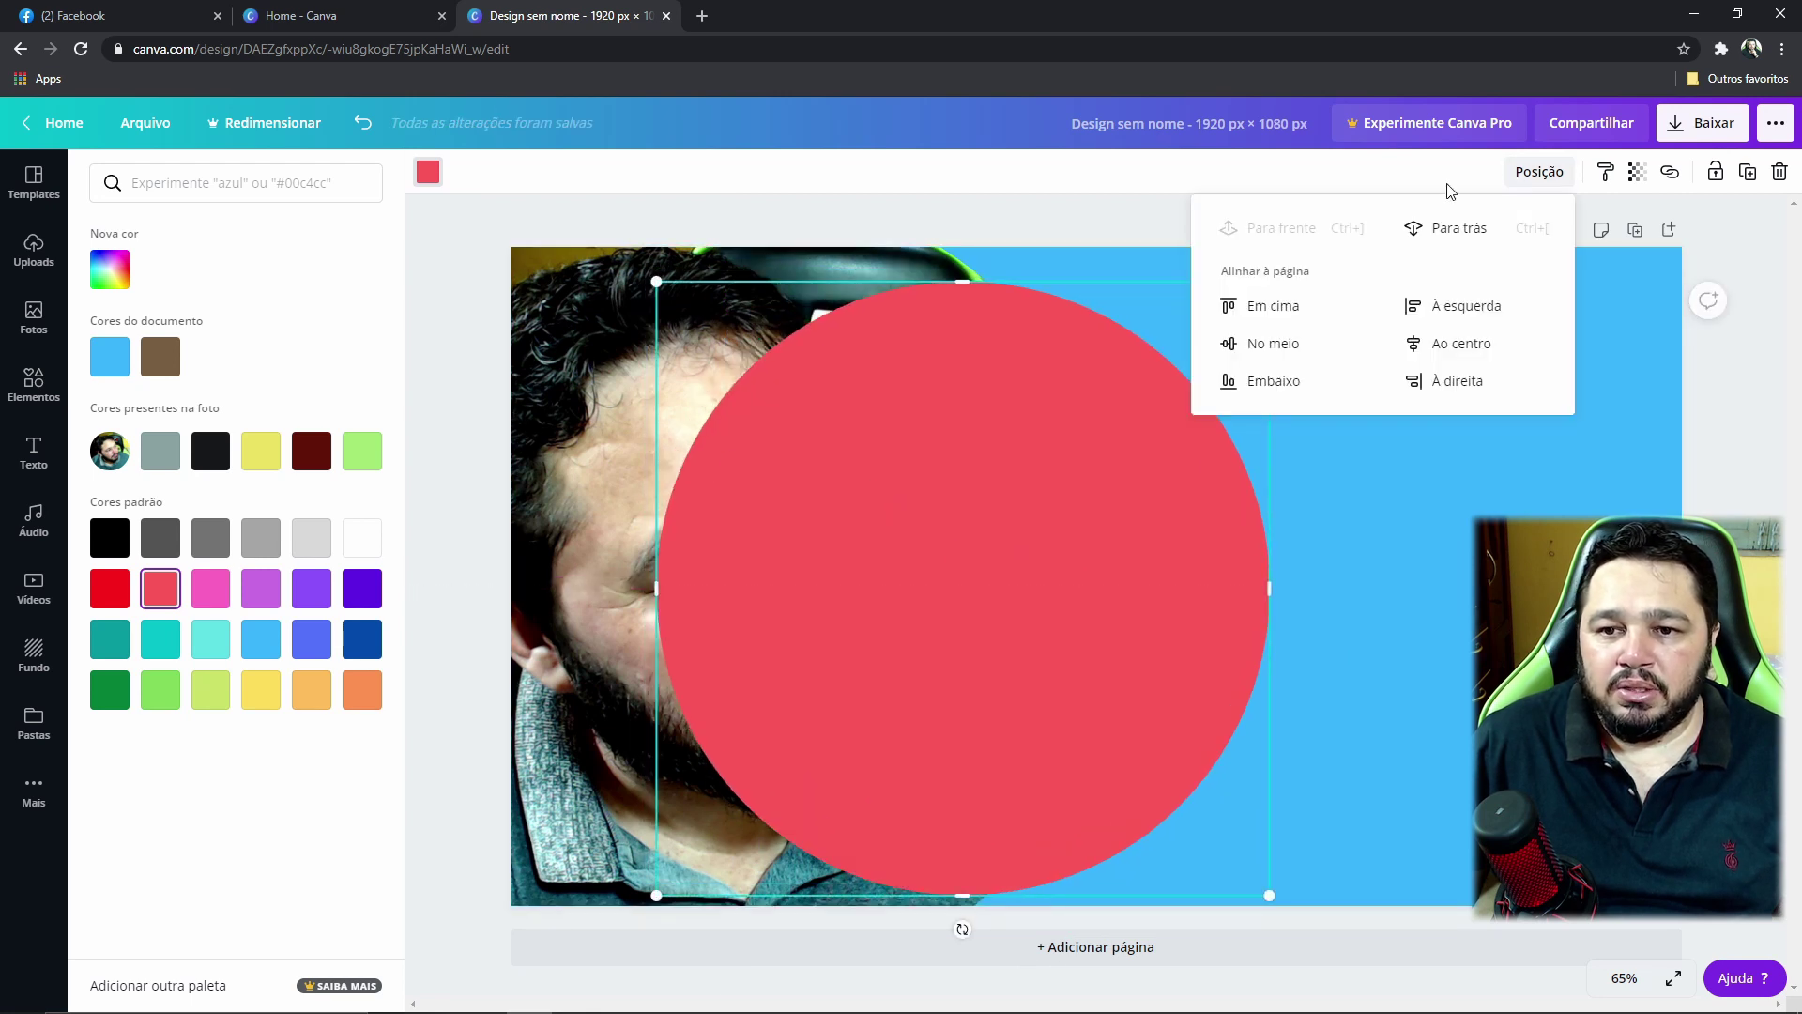
{"action": "left_click", "coordinate": [1456, 237]}
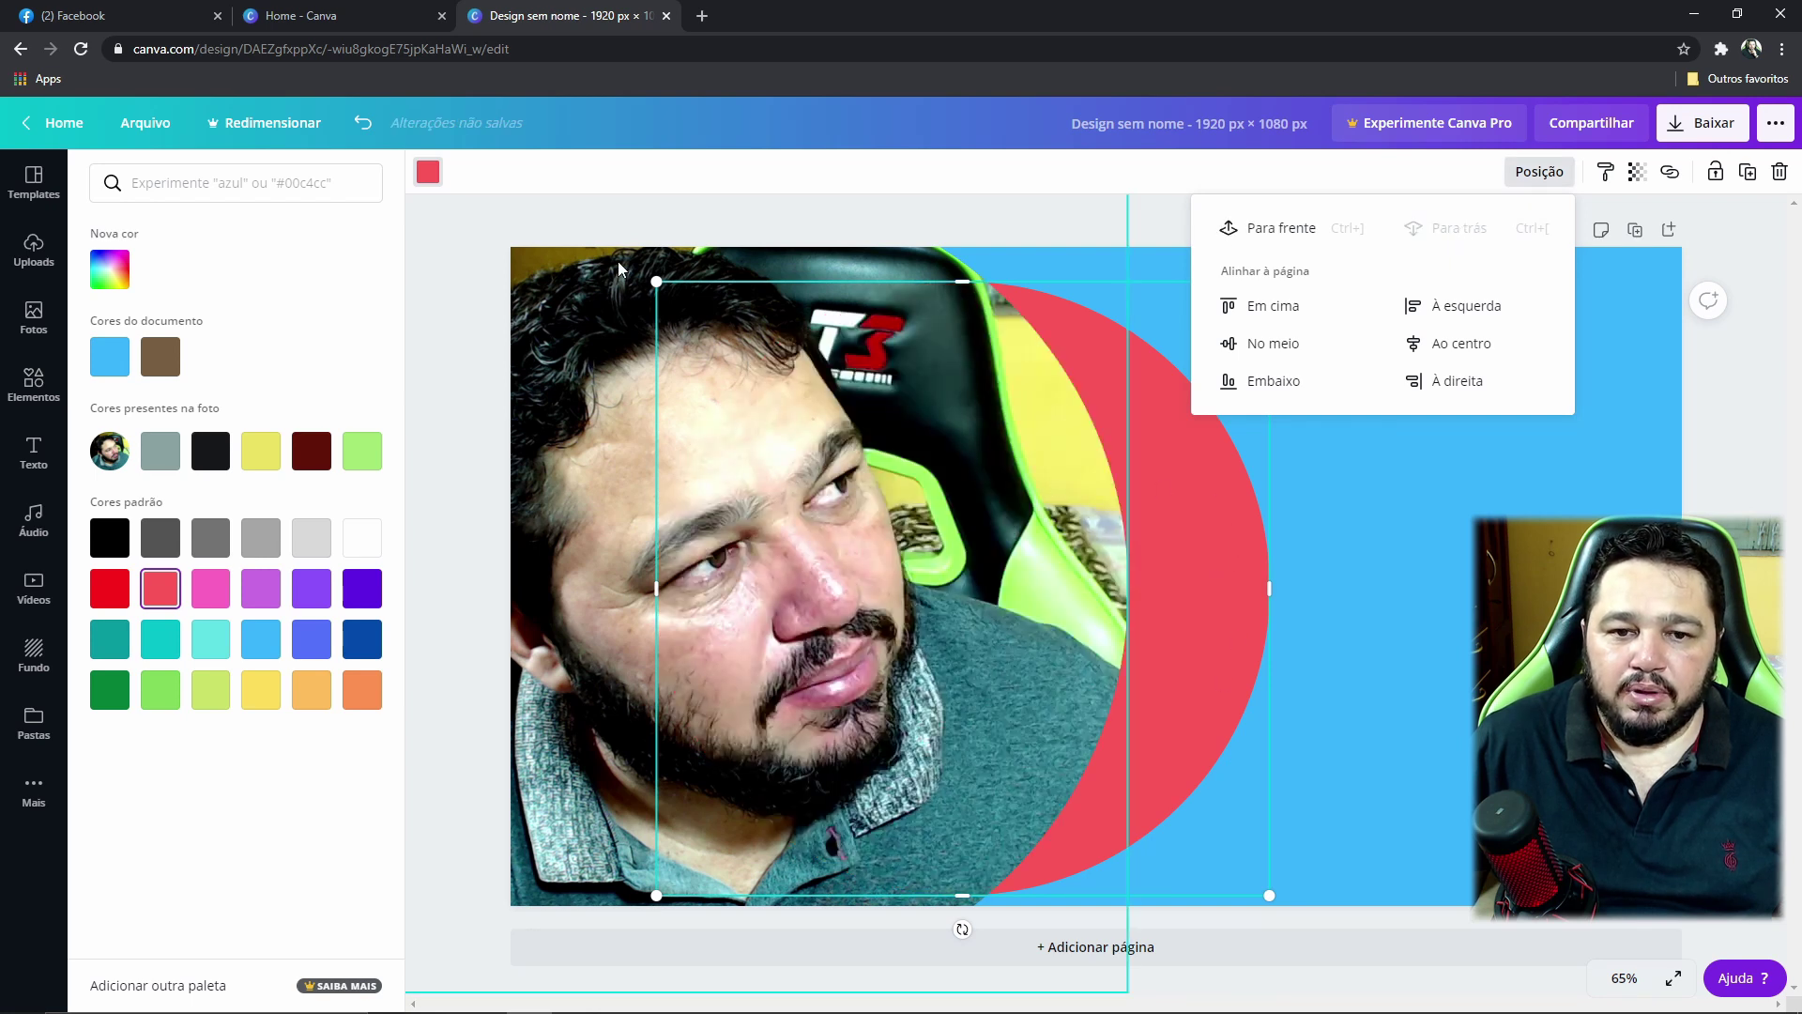
- Enlarge the red circle further and align it behind the framed photo, leaving only a thin red rim along the curved edge
{"action": "left_click_drag", "start_coordinate": [655, 281], "coordinate": [542, 182]}
{"action": "mouse_move", "coordinate": [1219, 518]}
{"action": "left_mouse_down"}
{"action": "mouse_move", "coordinate": [1122, 559]}
{"action": "mouse_move", "coordinate": [1212, 516]}
{"action": "left_mouse_up"}
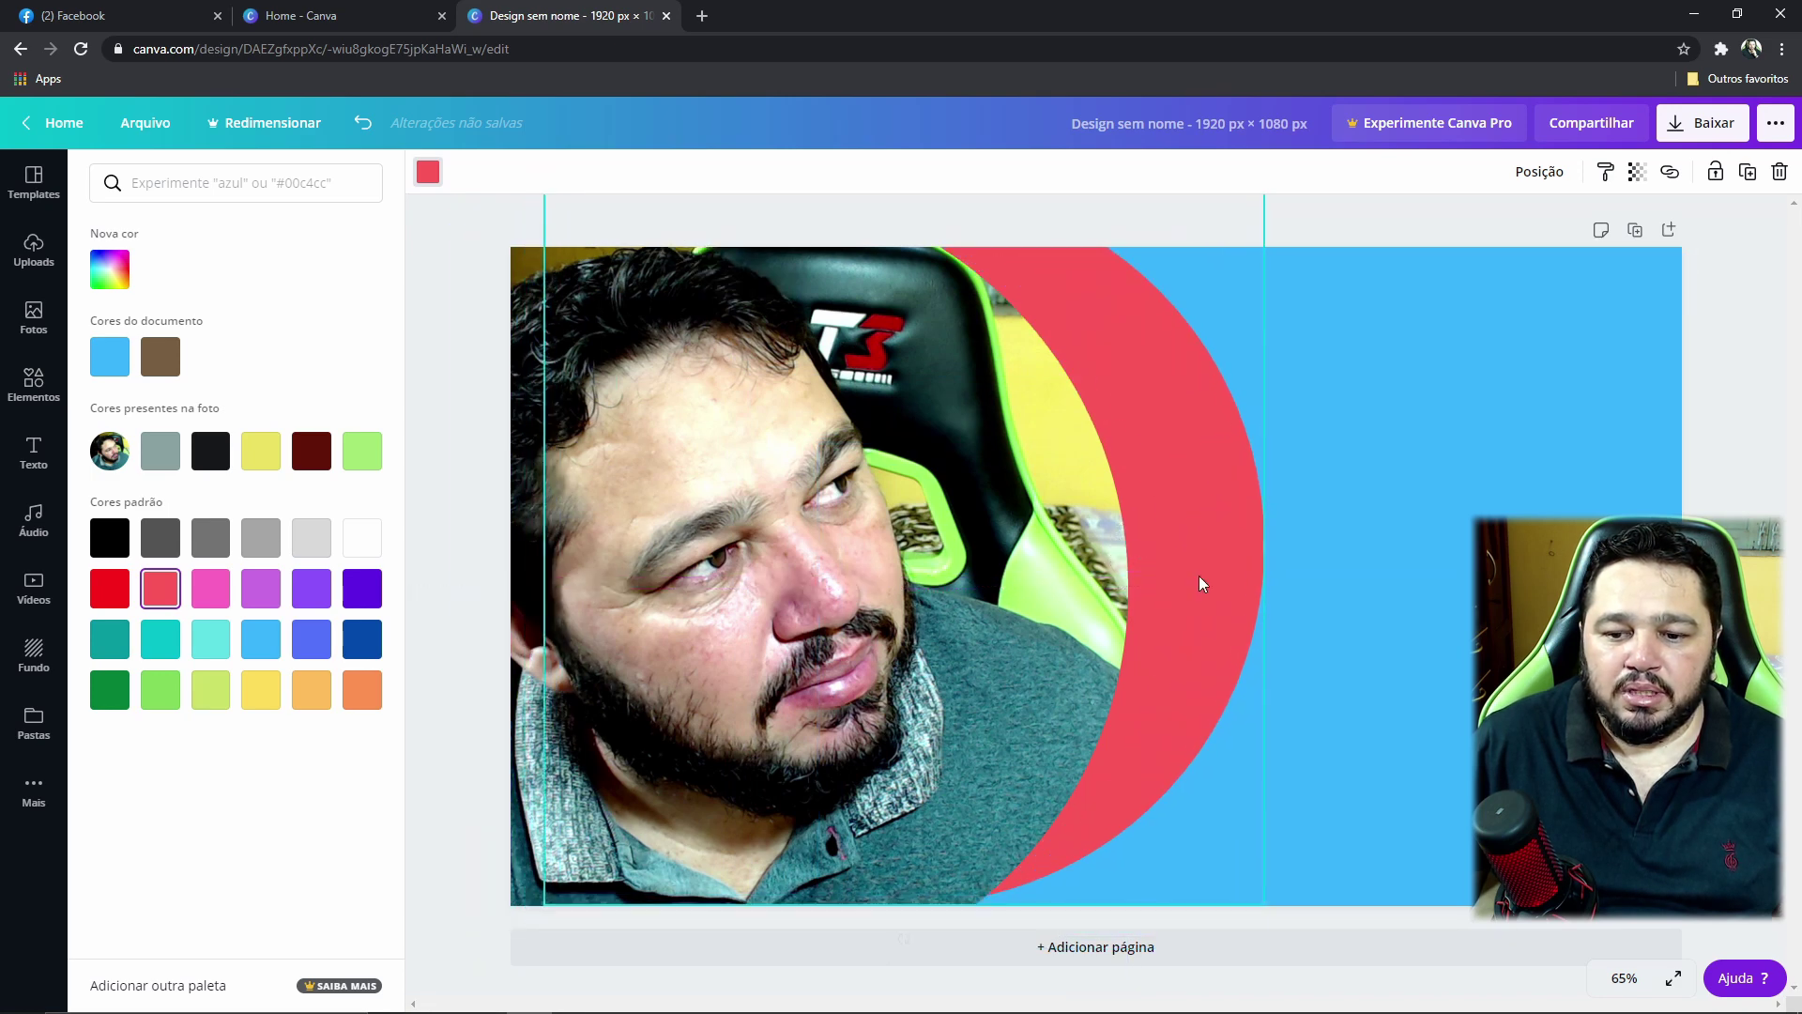
{"action": "left_click_drag", "start_coordinate": [1263, 899], "coordinate": [1331, 982]}
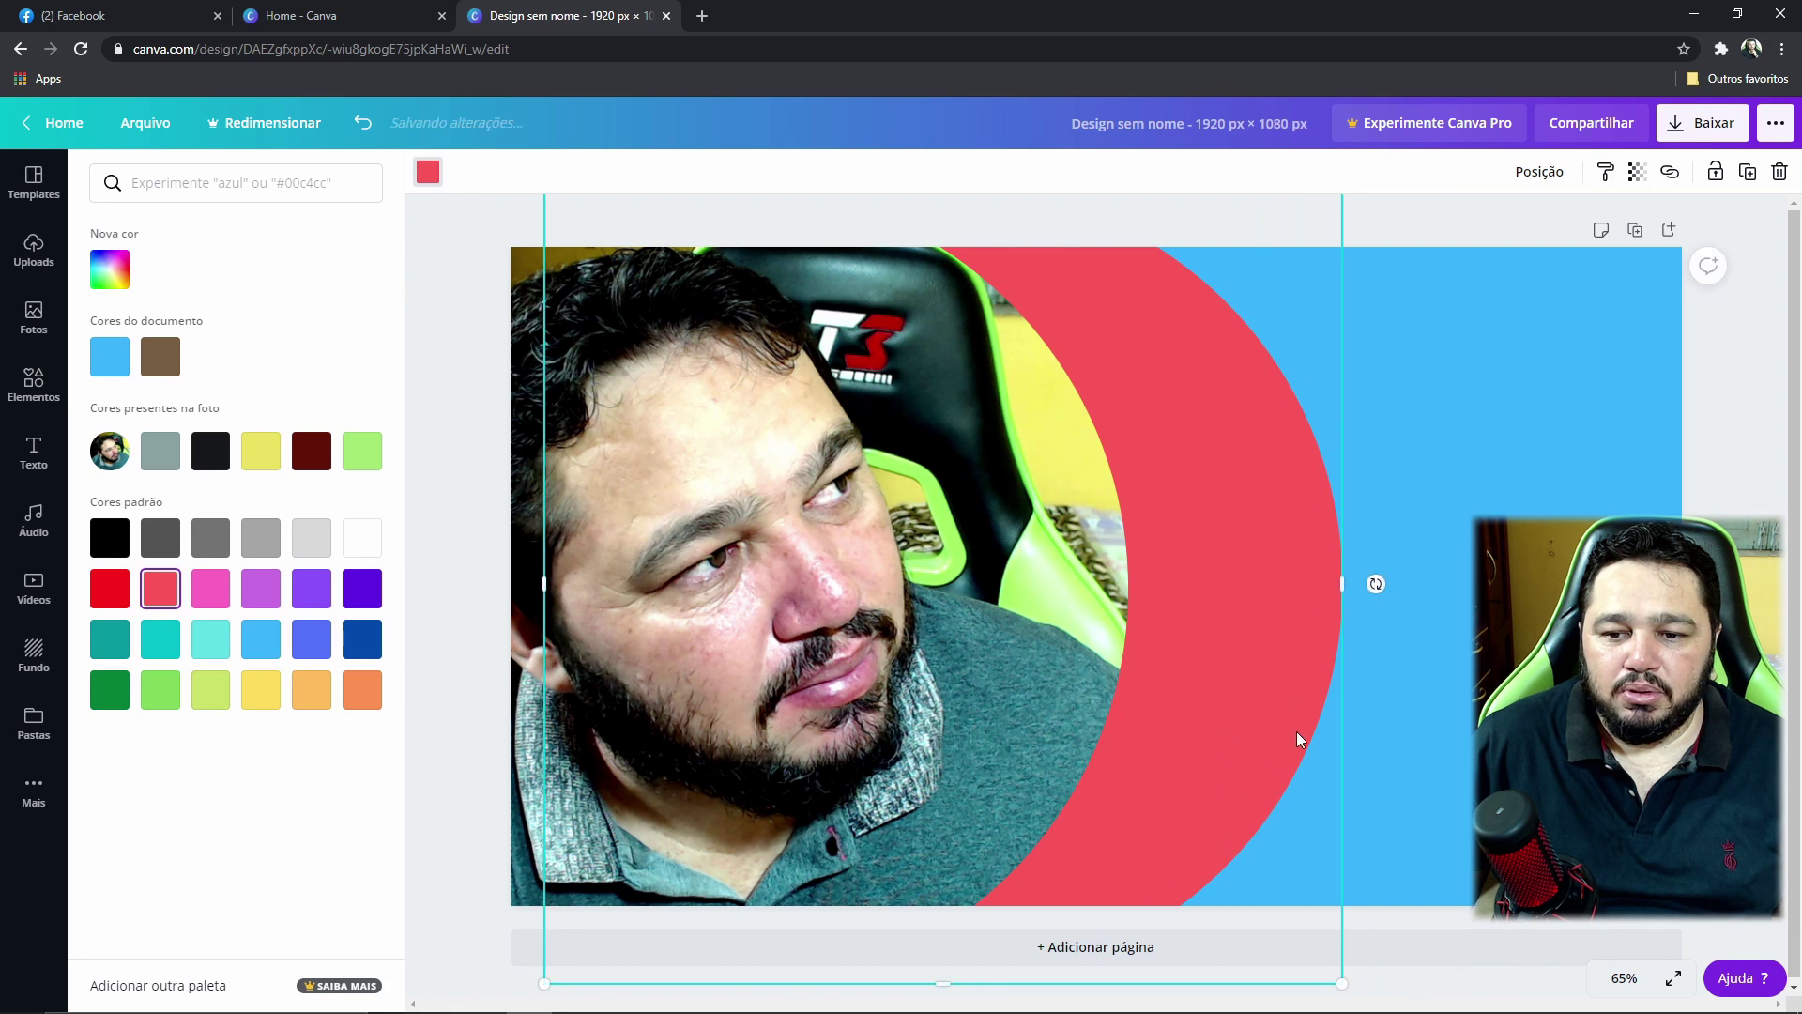
{"action": "left_click_drag", "start_coordinate": [1301, 716], "coordinate": [1045, 644]}
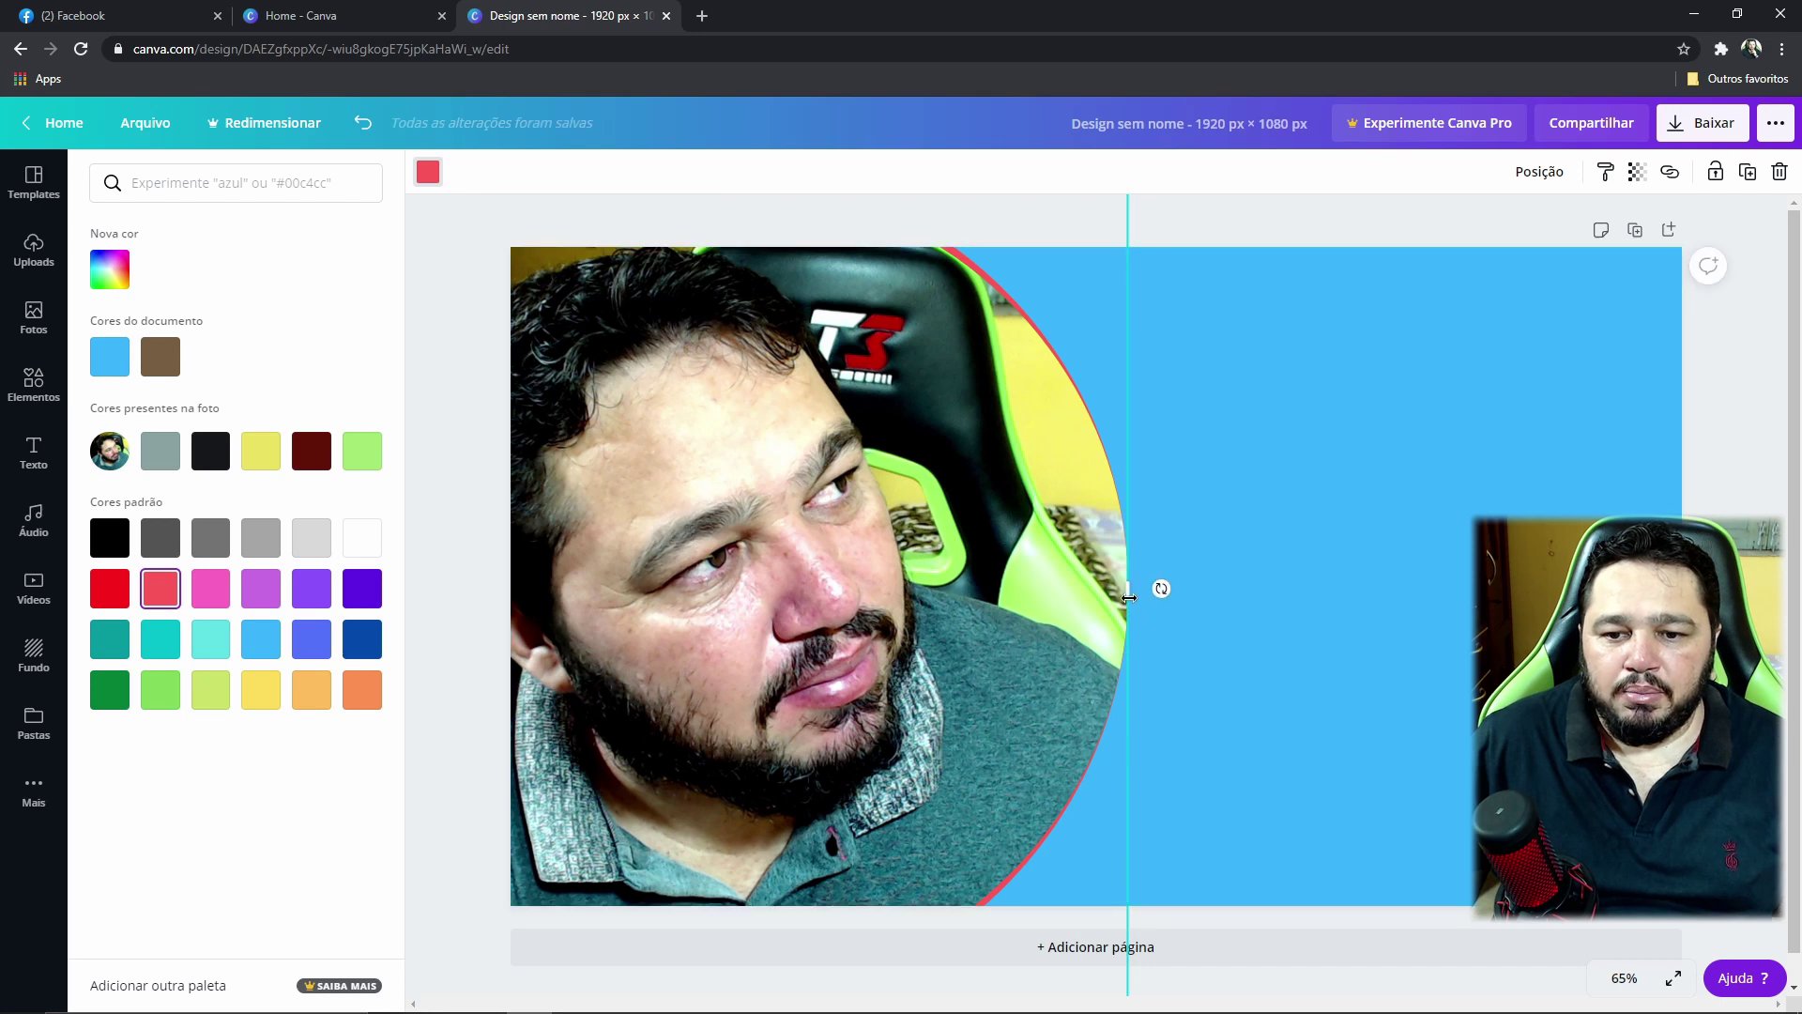
{"action": "left_click_drag", "start_coordinate": [1128, 597], "coordinate": [1136, 599]}
{"action": "left_click", "coordinate": [1506, 504]}
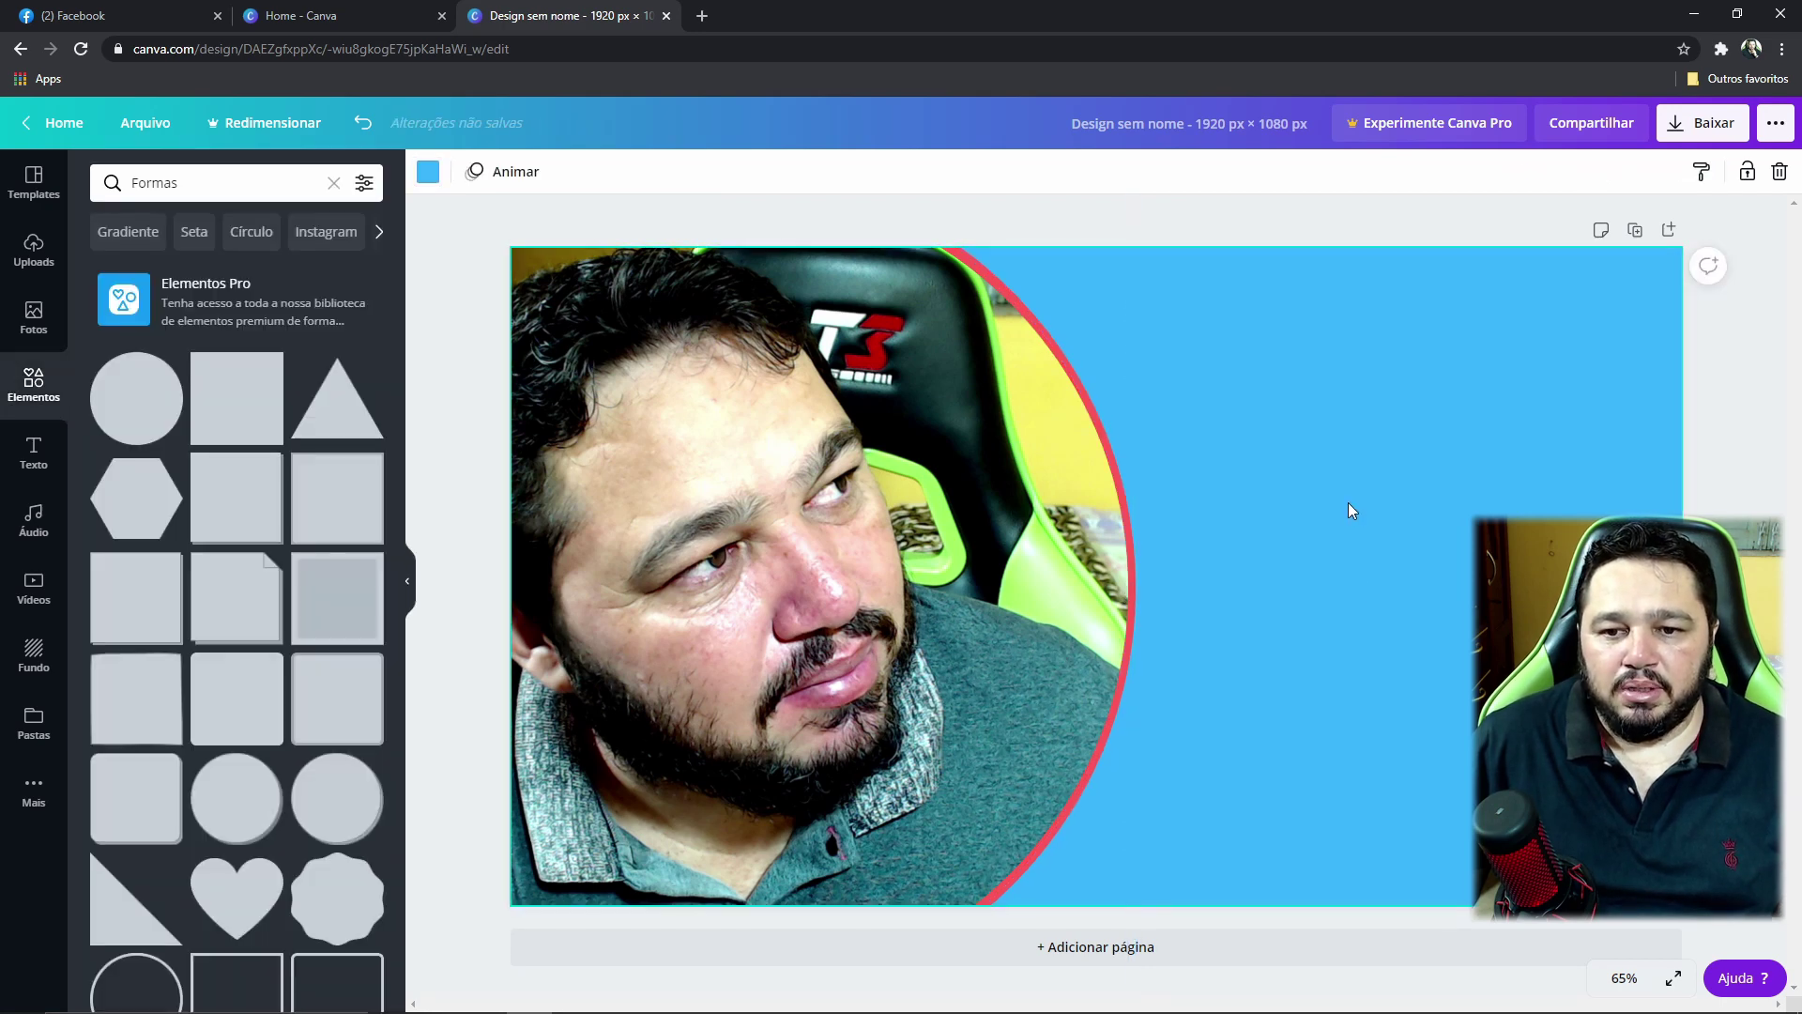
- Fill the circular photo frame with the document's blue and undo that fill
{"action": "left_click", "coordinate": [1046, 335]}
{"action": "left_click", "coordinate": [427, 171]}
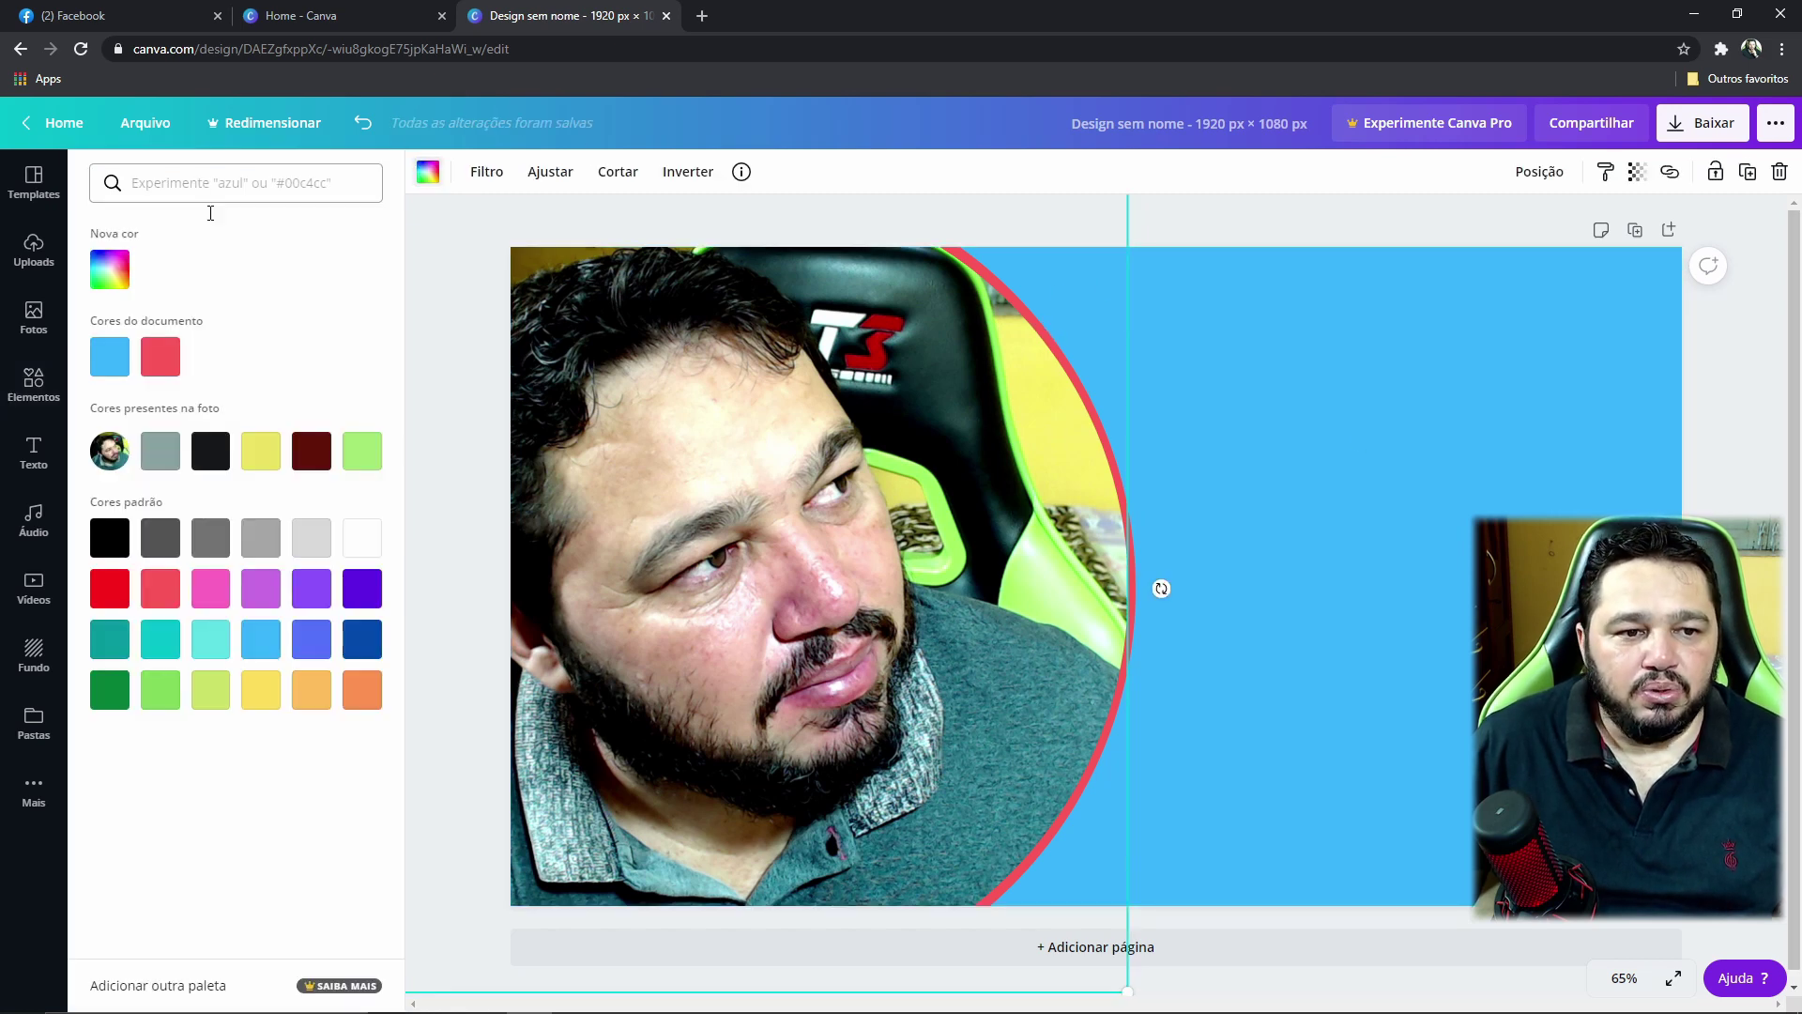
{"action": "left_click", "coordinate": [109, 357]}
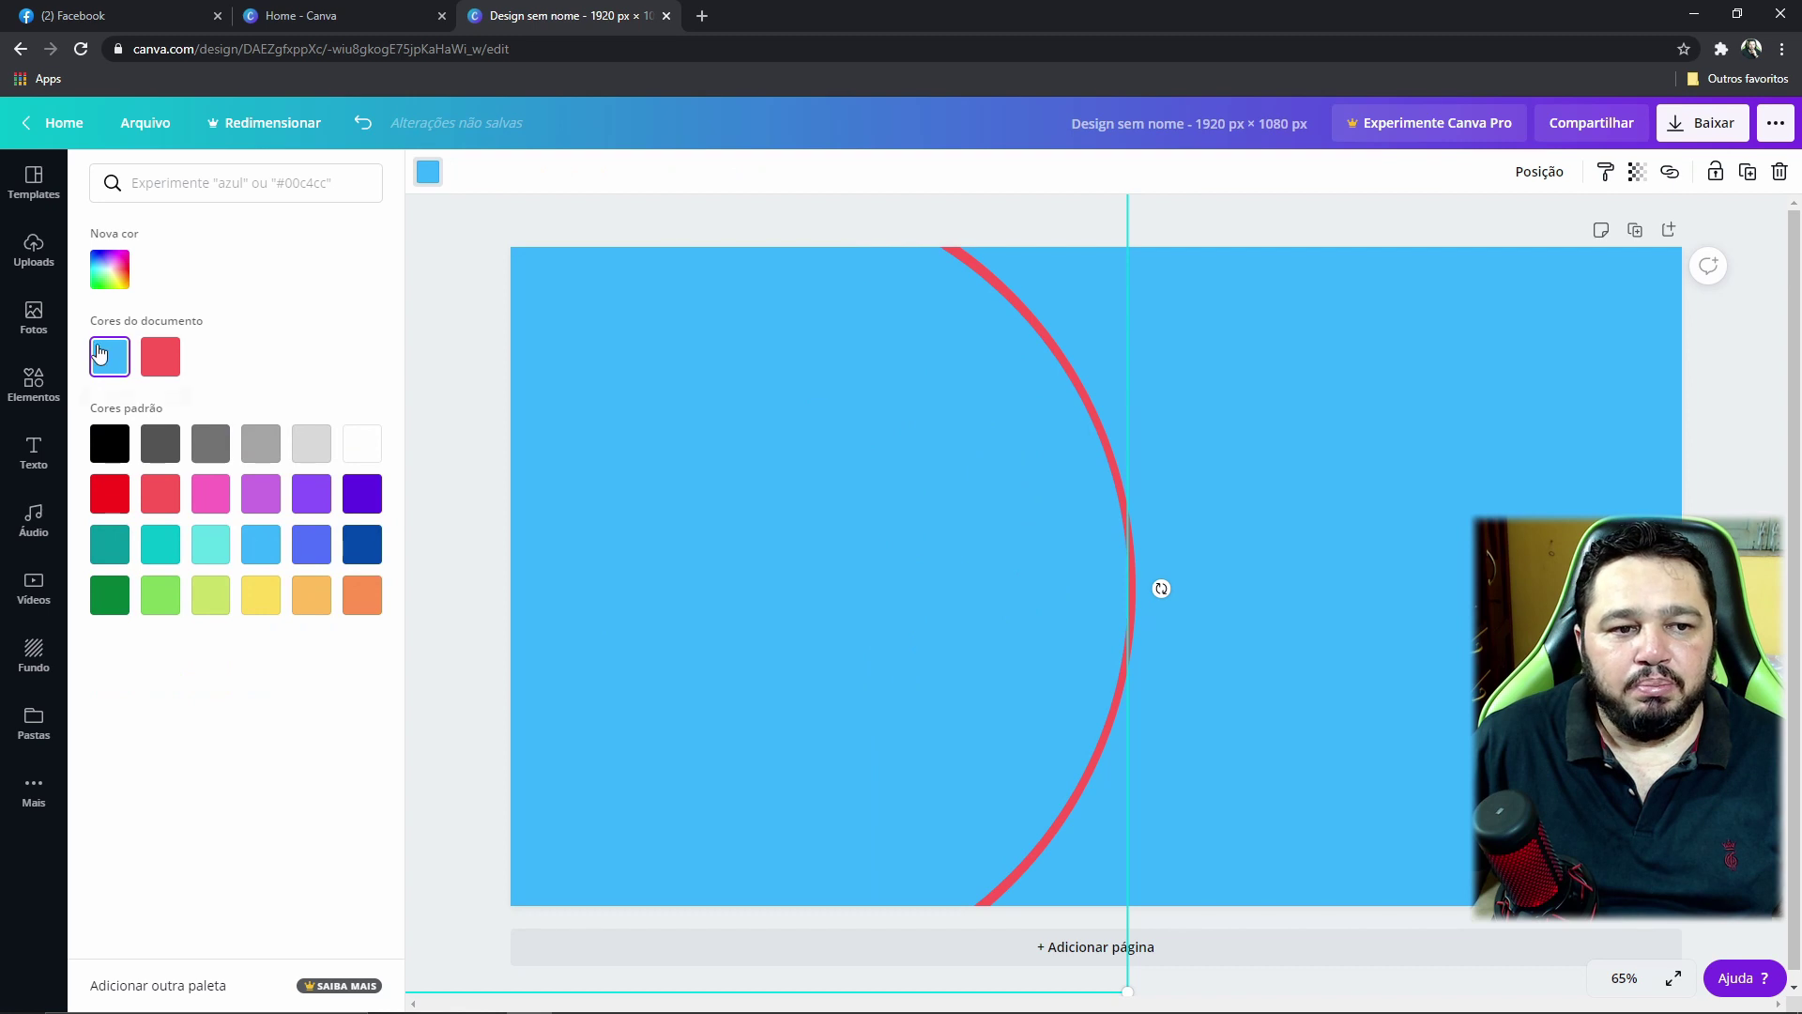
{"action": "left_click", "coordinate": [362, 123]}
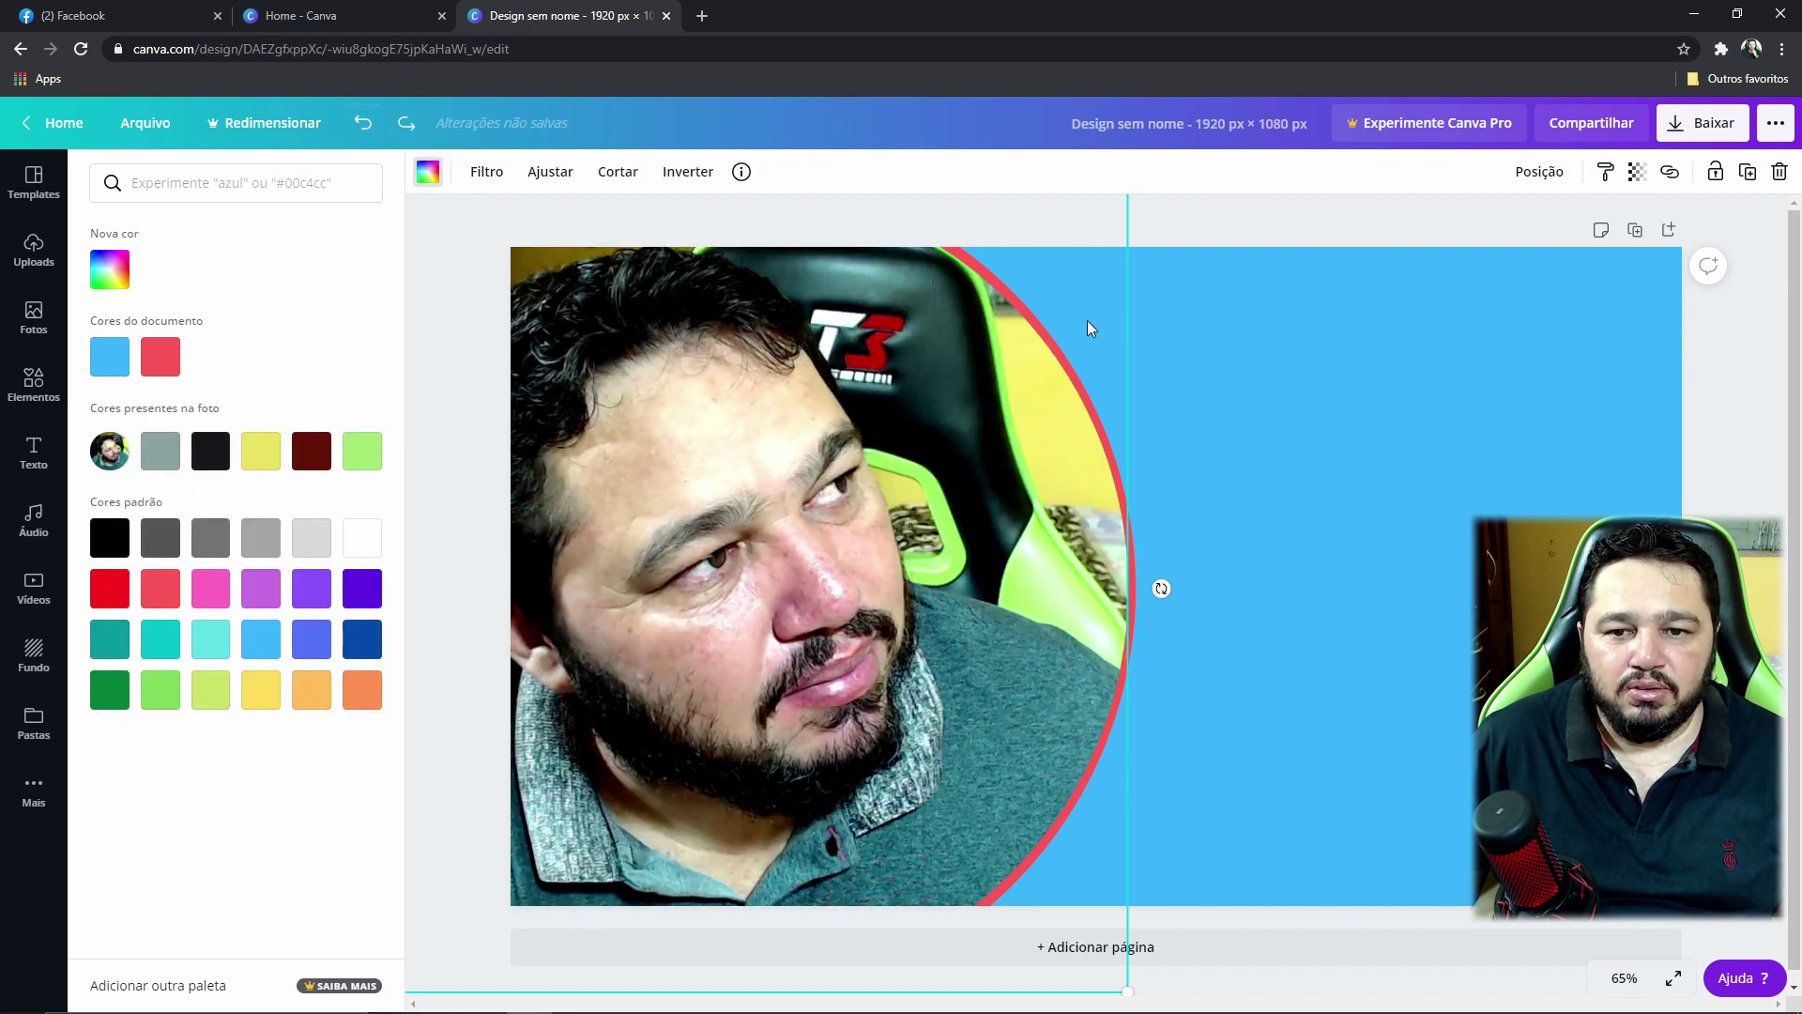
- Shift the framed photo further off the page's left edge to expose a wide red band, and select the red circle
{"action": "left_click_drag", "start_coordinate": [879, 545], "coordinate": [621, 537]}
{"action": "left_click", "coordinate": [1090, 510]}
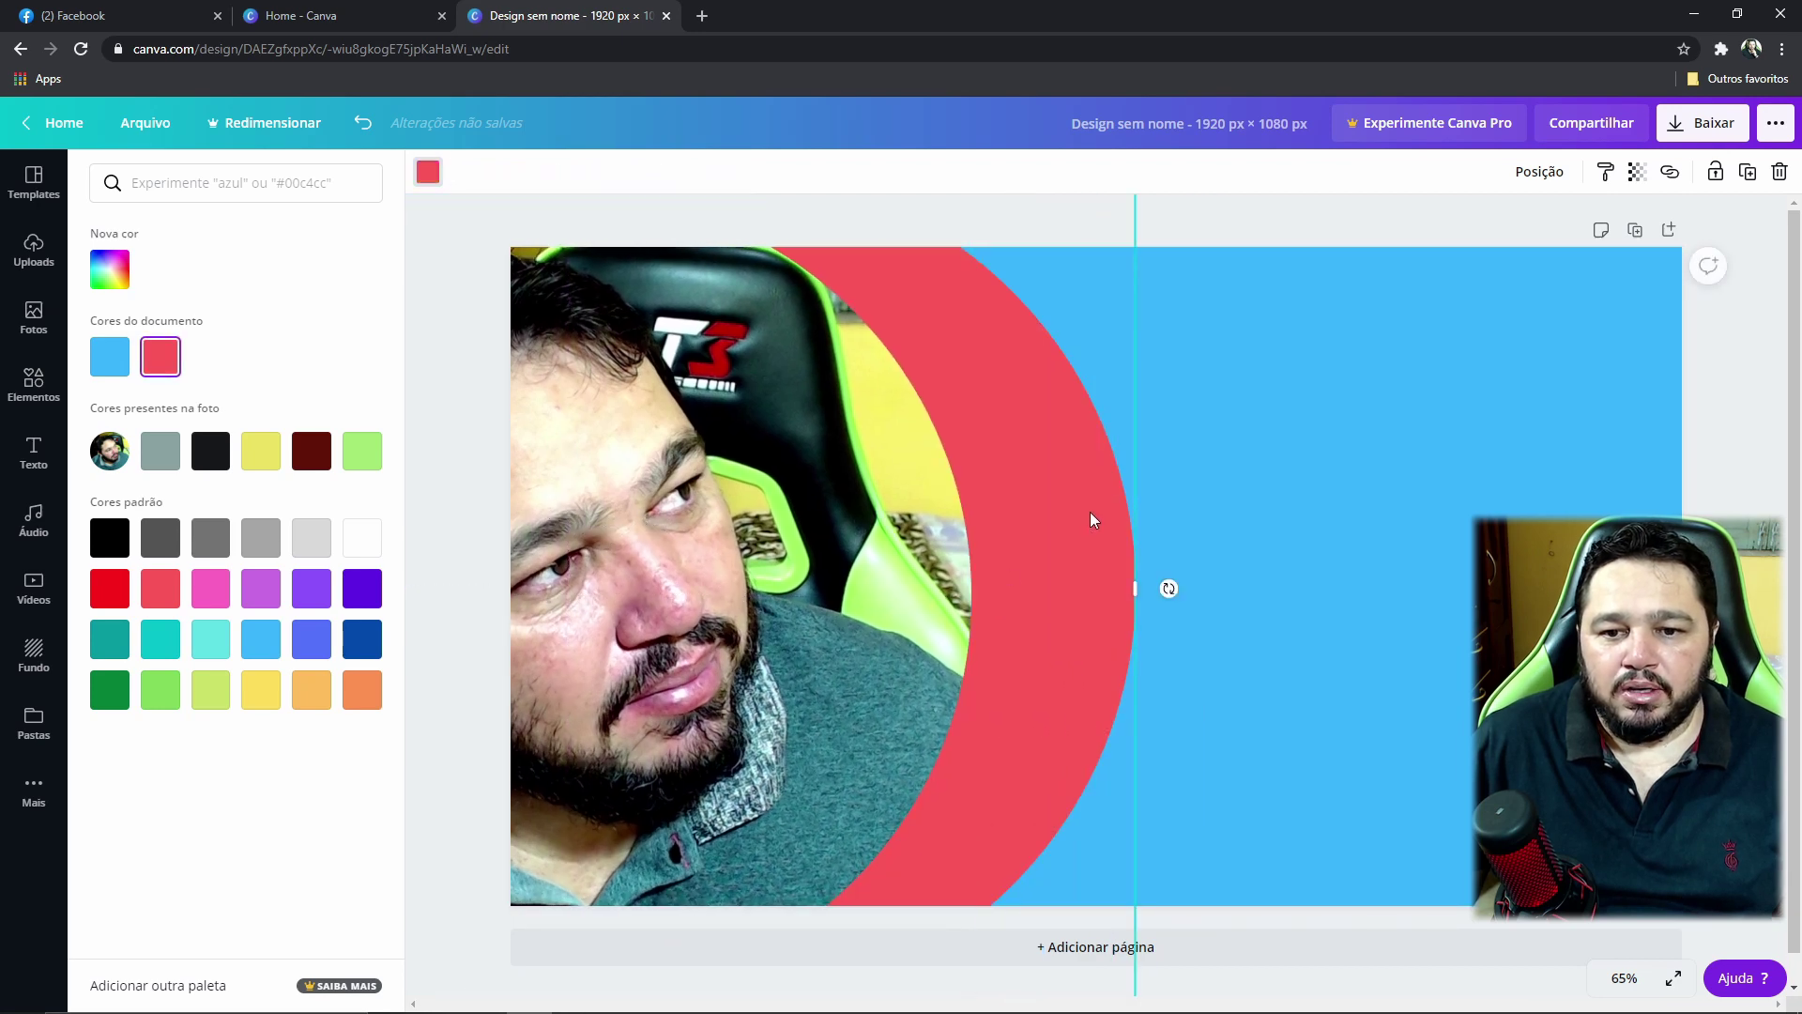
- Try near-black, light green and several purple tones on the circle behind the photo, and return it to coral red
{"action": "left_click", "coordinate": [210, 455]}
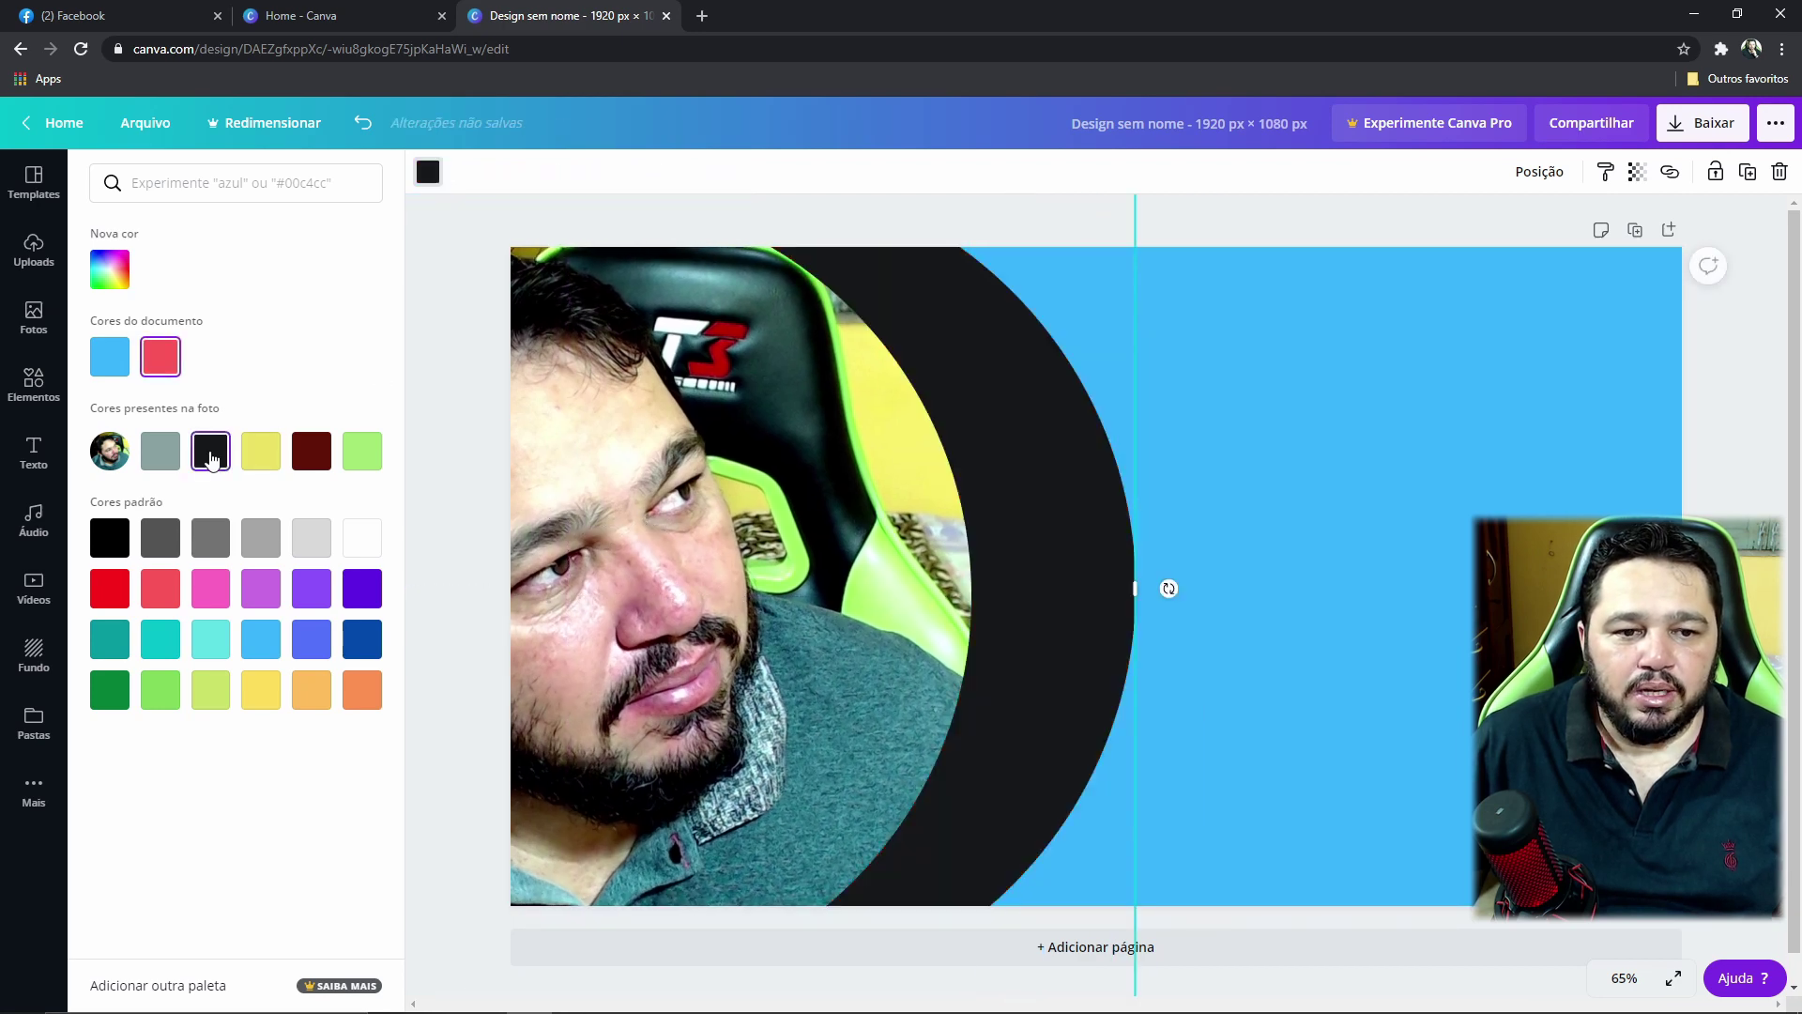
{"action": "left_click", "coordinate": [362, 452]}
{"action": "left_click", "coordinate": [305, 608]}
{"action": "left_click", "coordinate": [362, 588]}
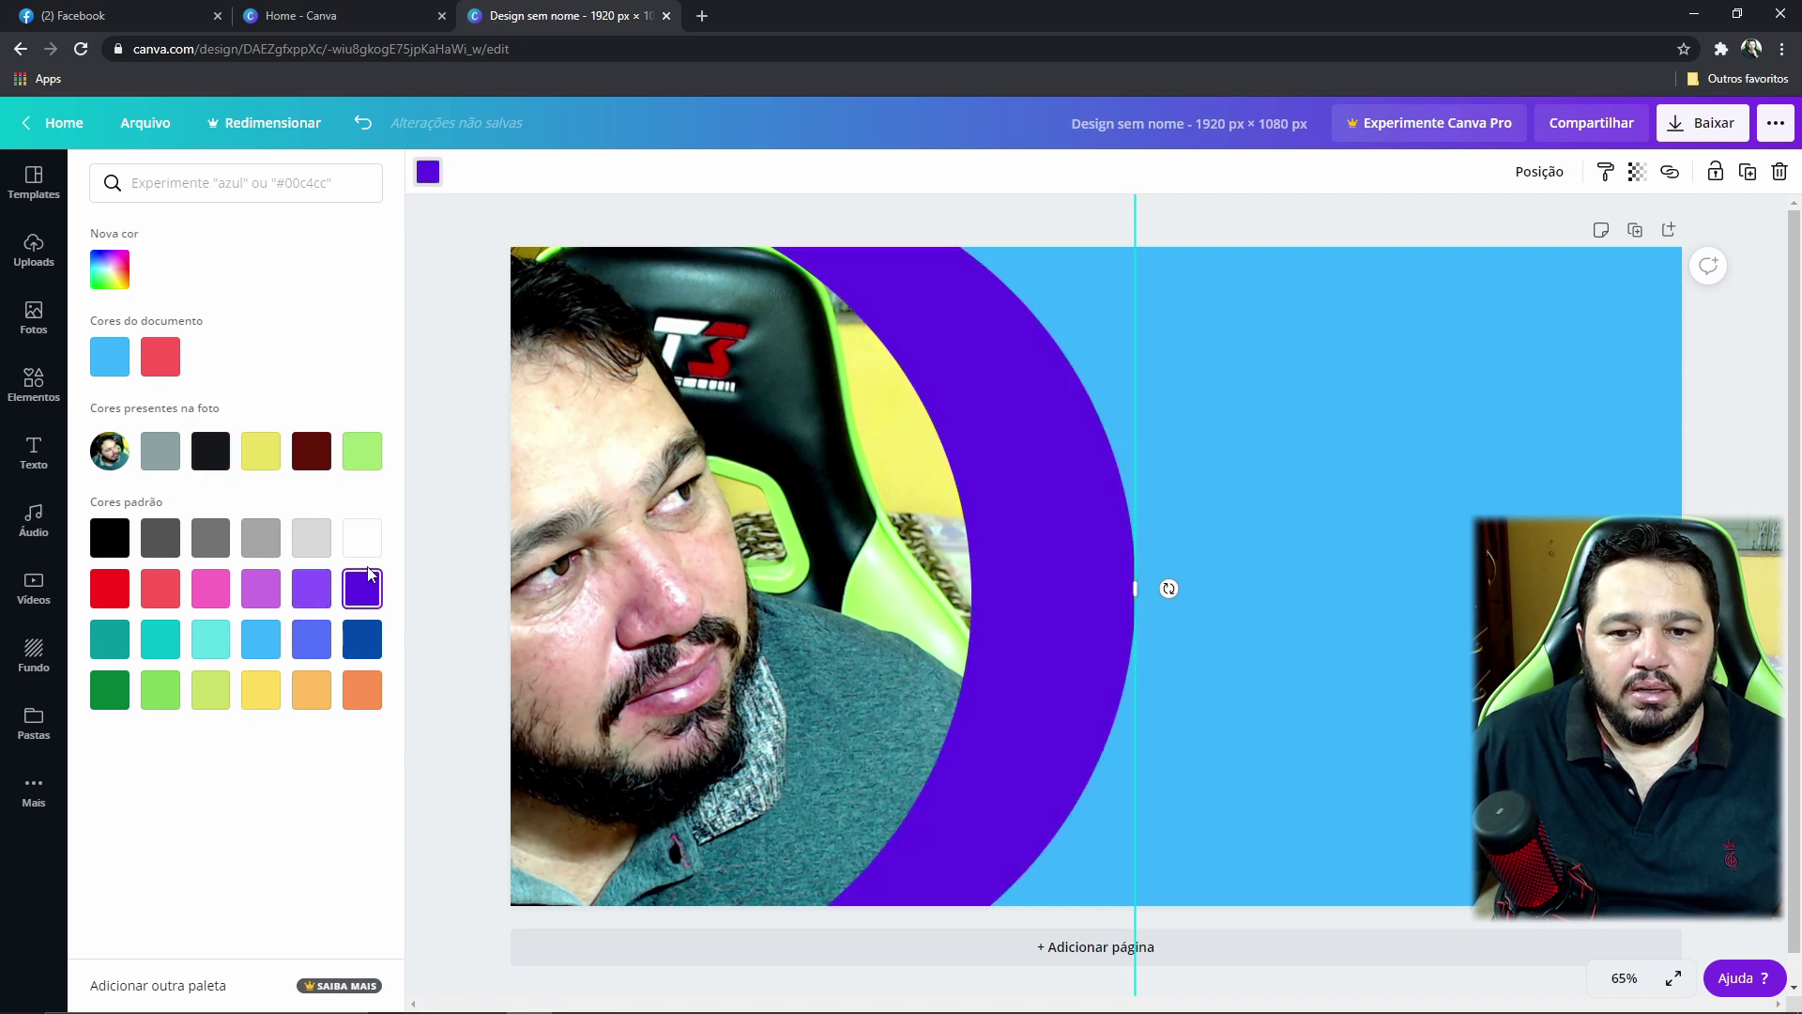
{"action": "left_click", "coordinate": [261, 587]}
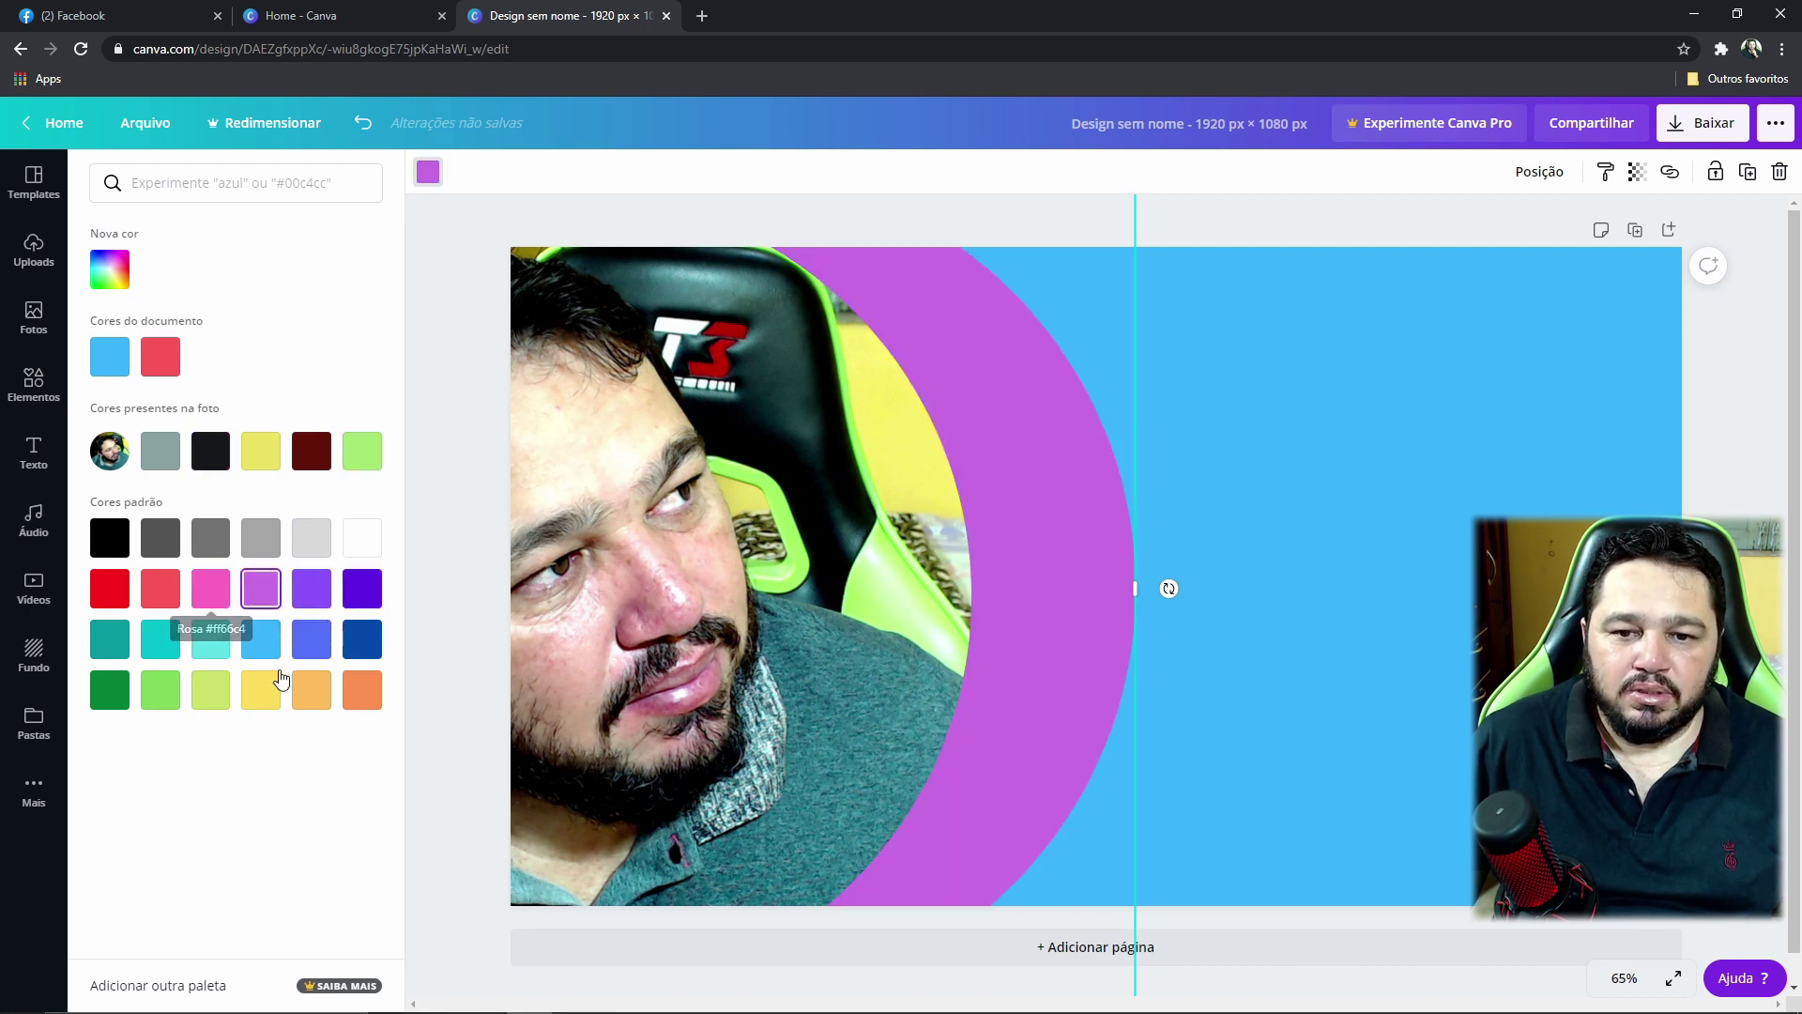
{"action": "left_click", "coordinate": [160, 587]}
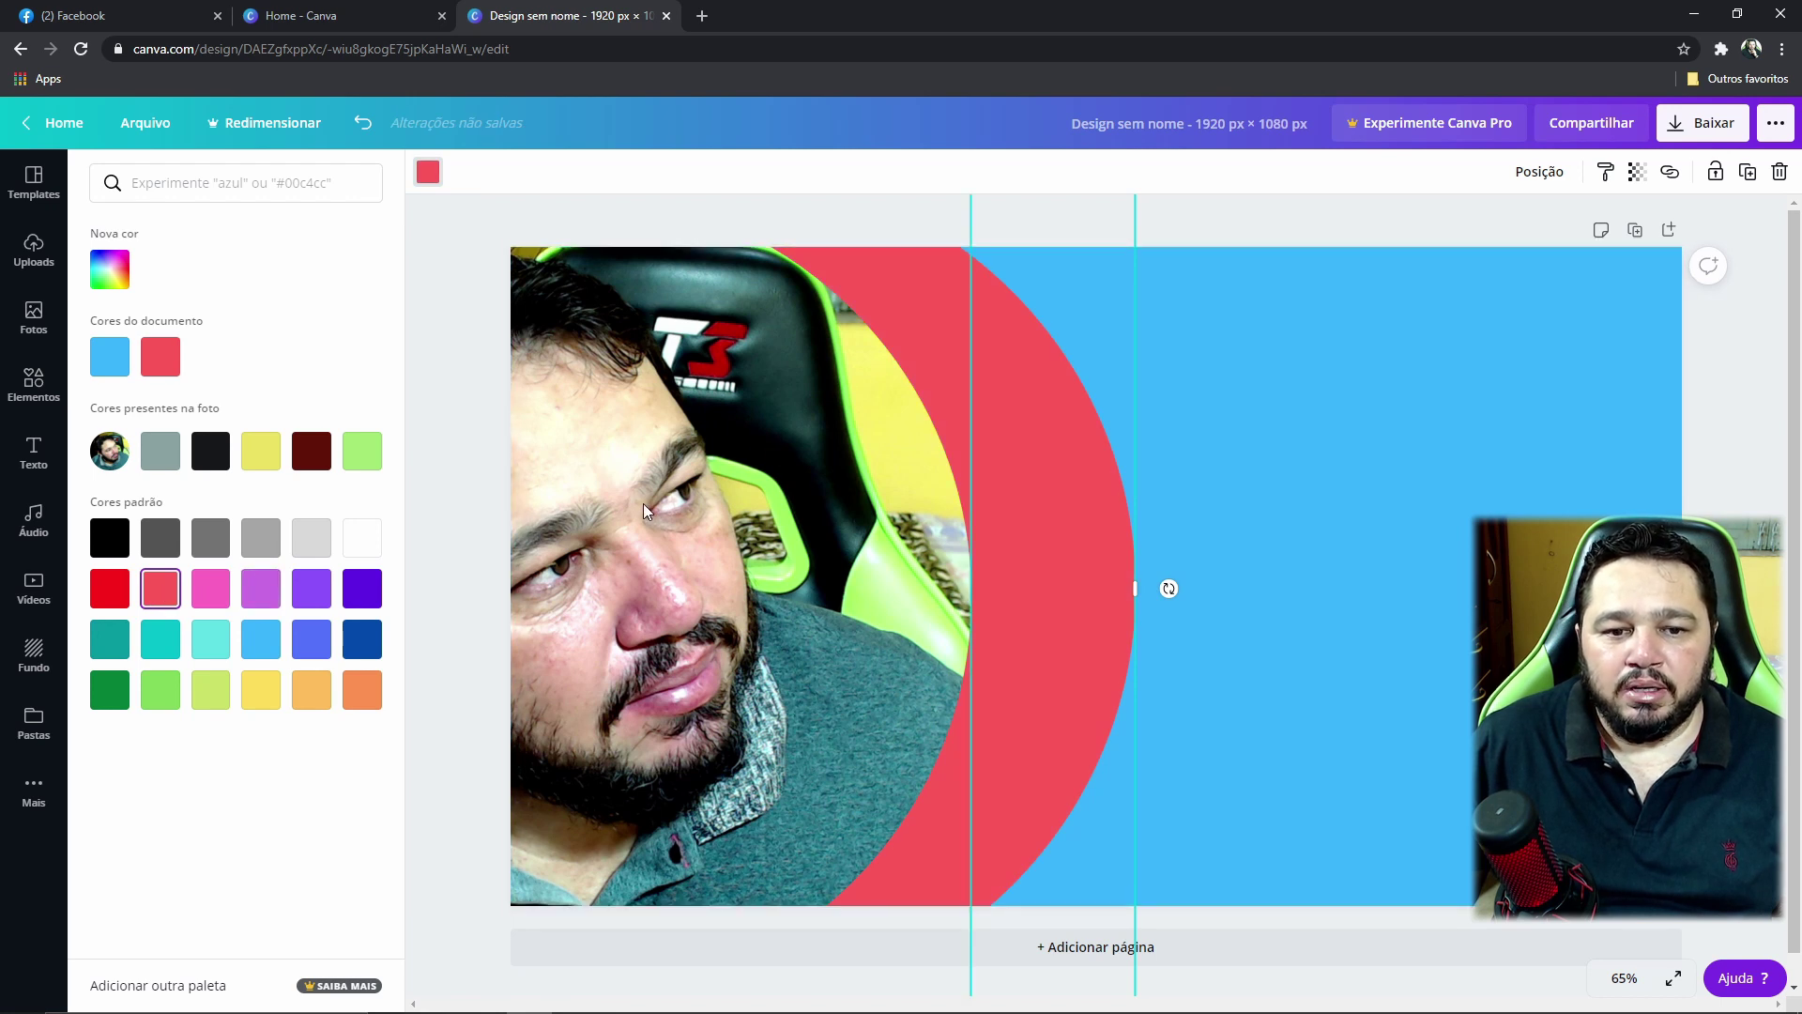
- Move the framed photo back over the red circle, leaving only a thin red rim along its curved edge, and deselect it
{"action": "left_click_drag", "start_coordinate": [644, 511], "coordinate": [801, 498]}
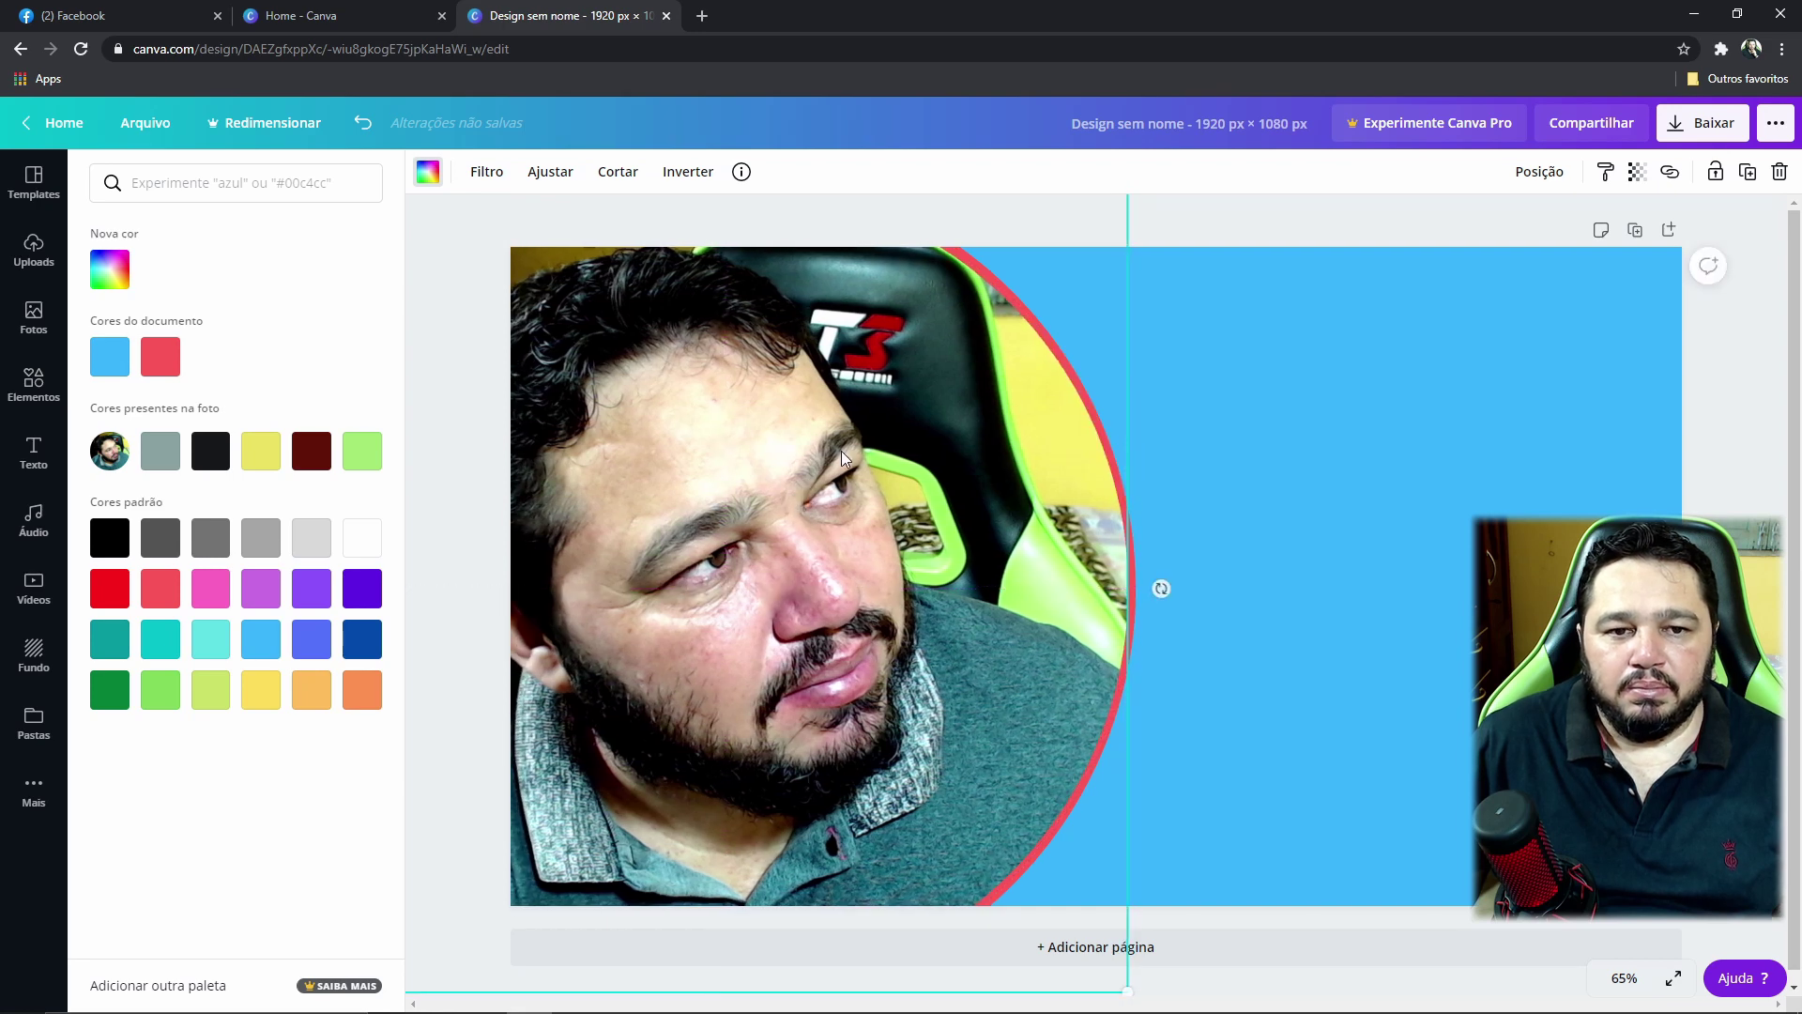
{"action": "left_click", "coordinate": [1743, 487]}
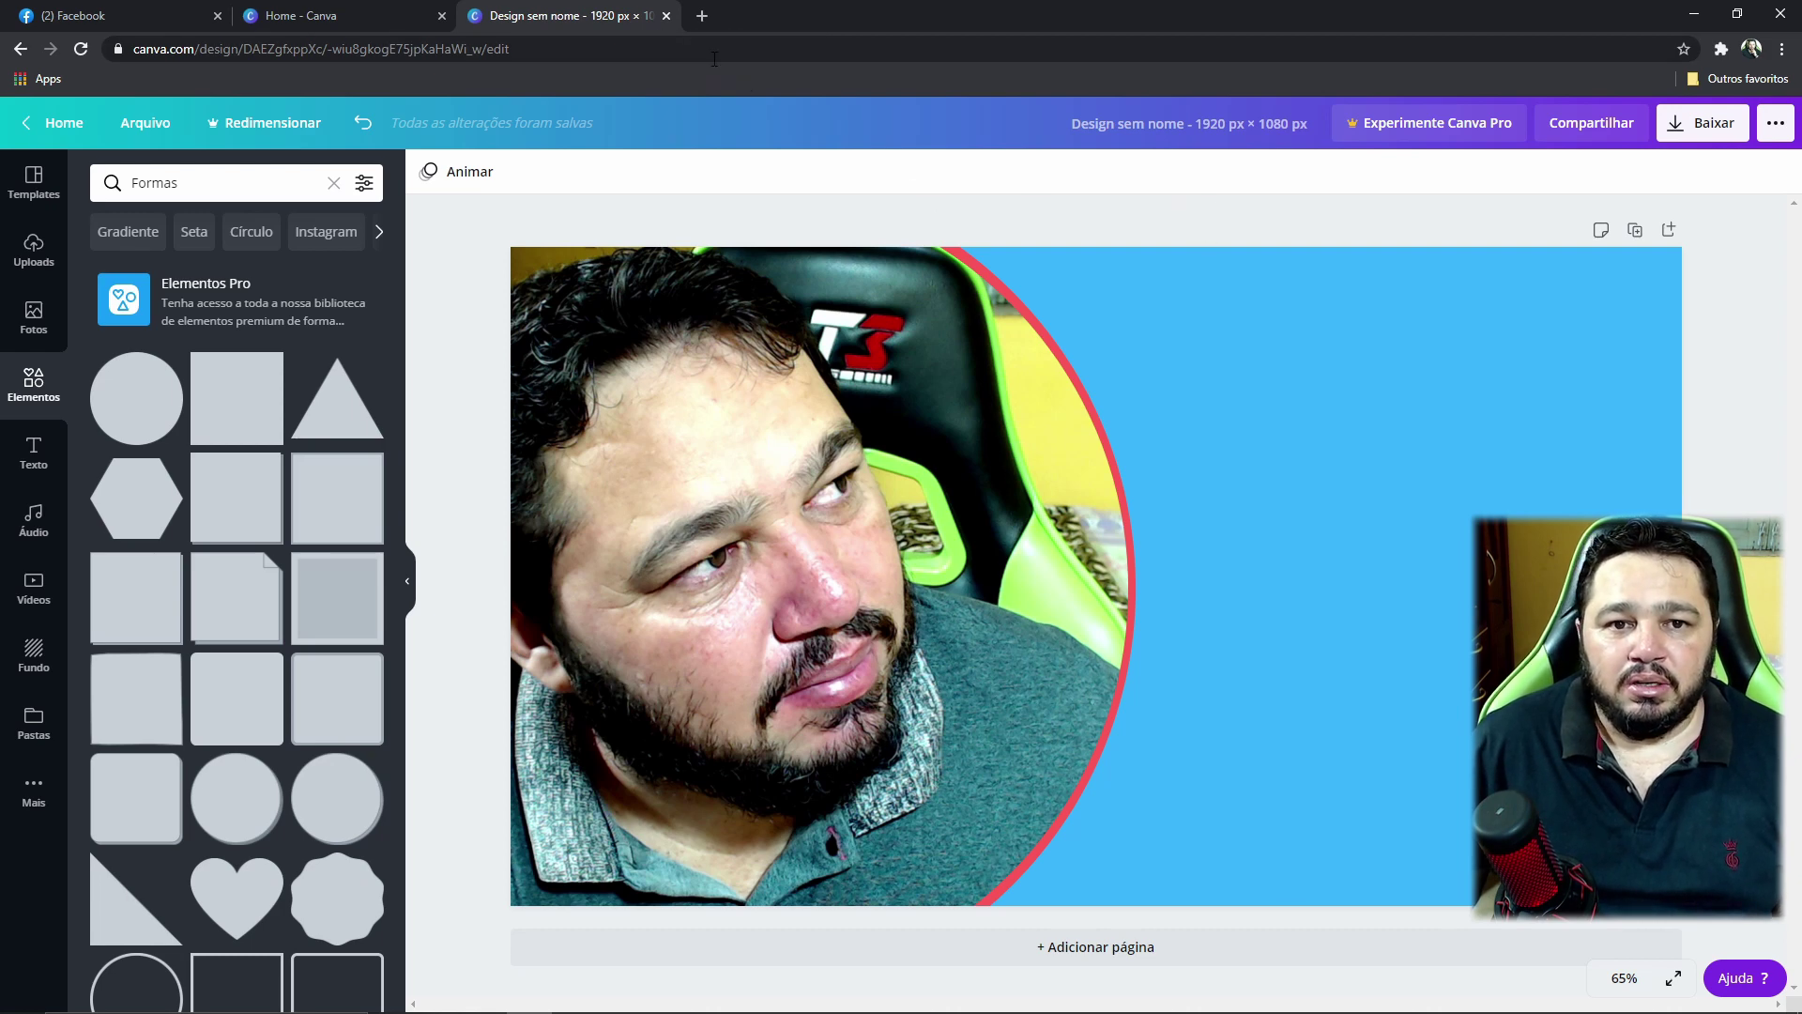
- Search Google Images for "CANVA PNG" in a new browser tab
{"action": "left_click", "coordinate": [702, 17]}
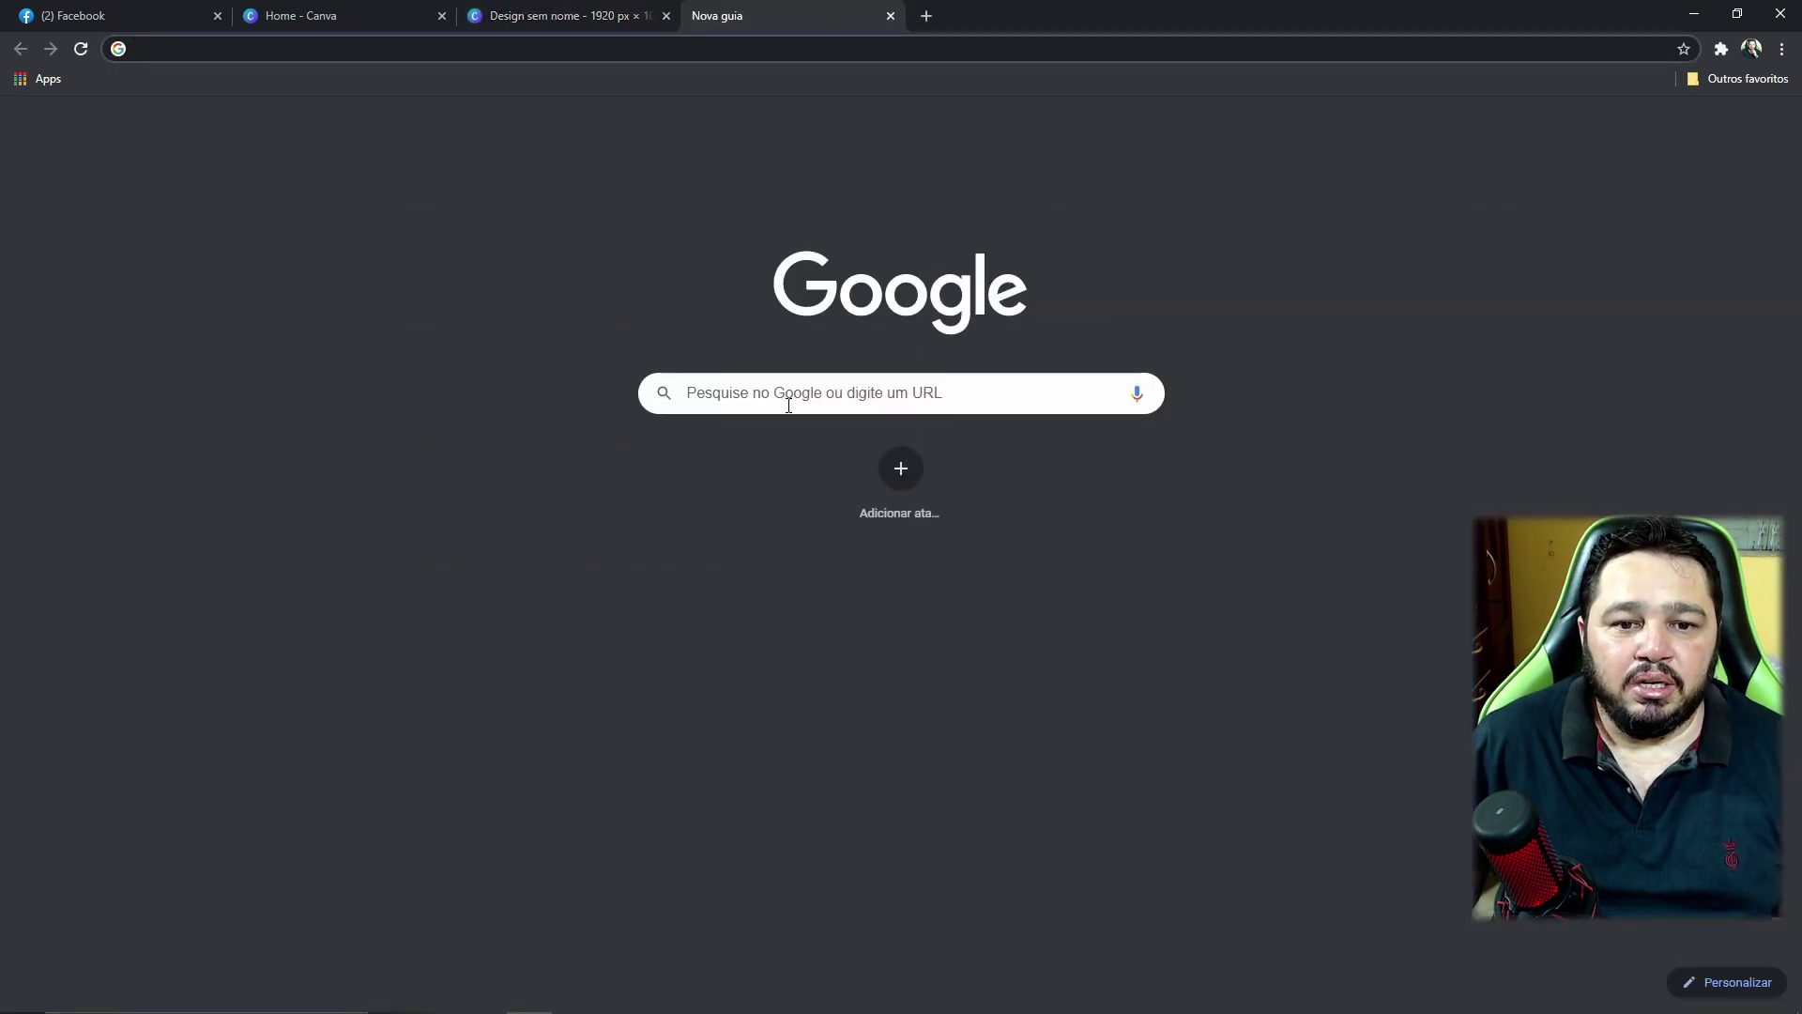
{"action": "left_click", "coordinate": [786, 401]}
{"action": "type", "text": "CA"}
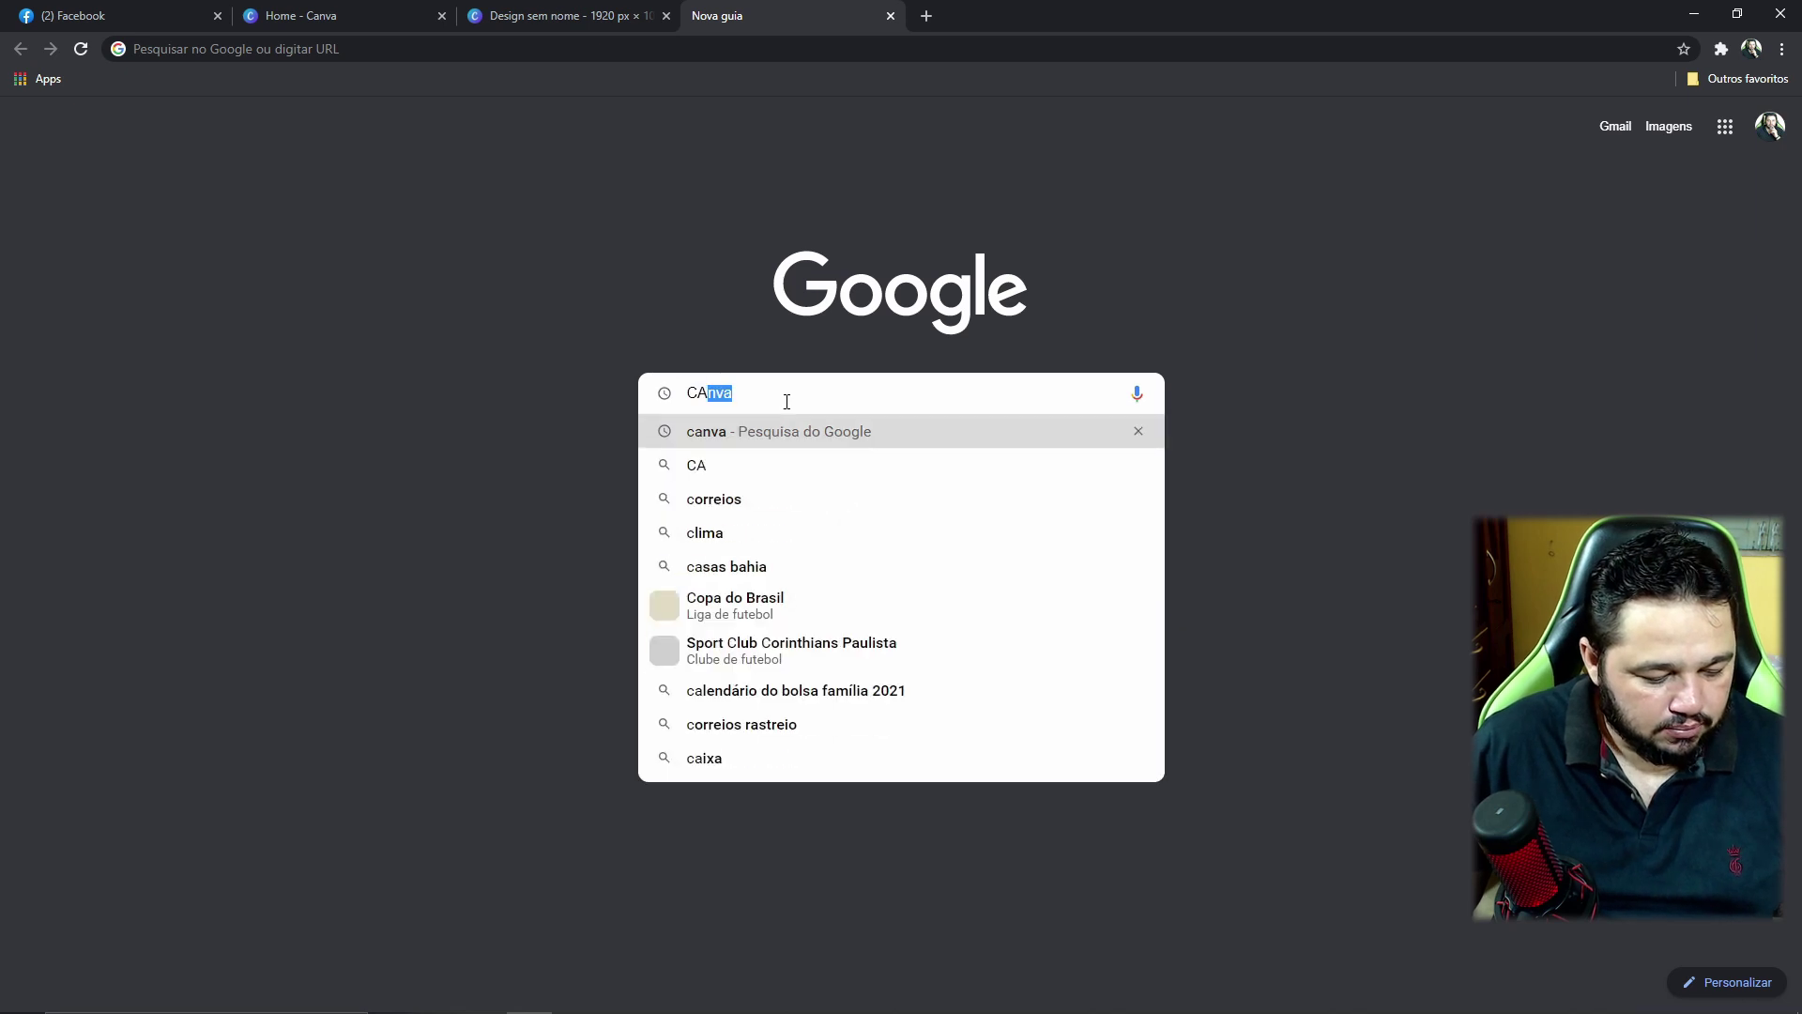
{"action": "type", "text": "NVA P"}
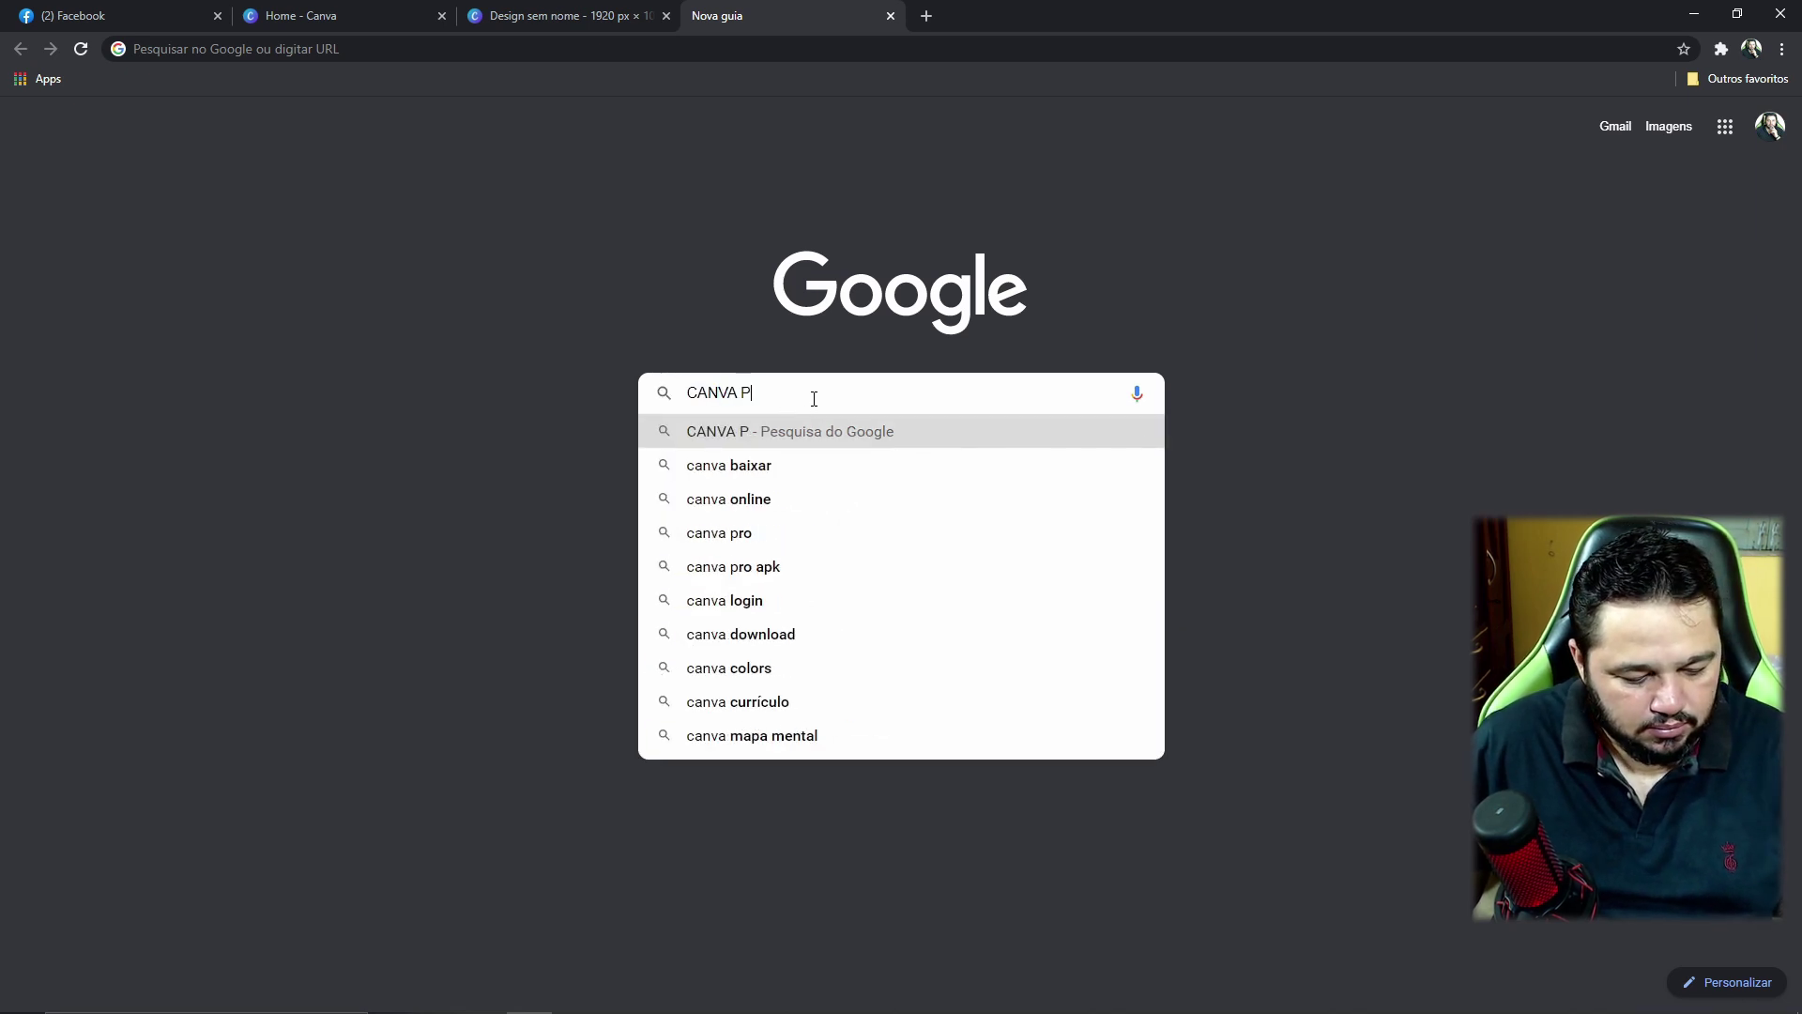
{"action": "type", "text": "NG"}
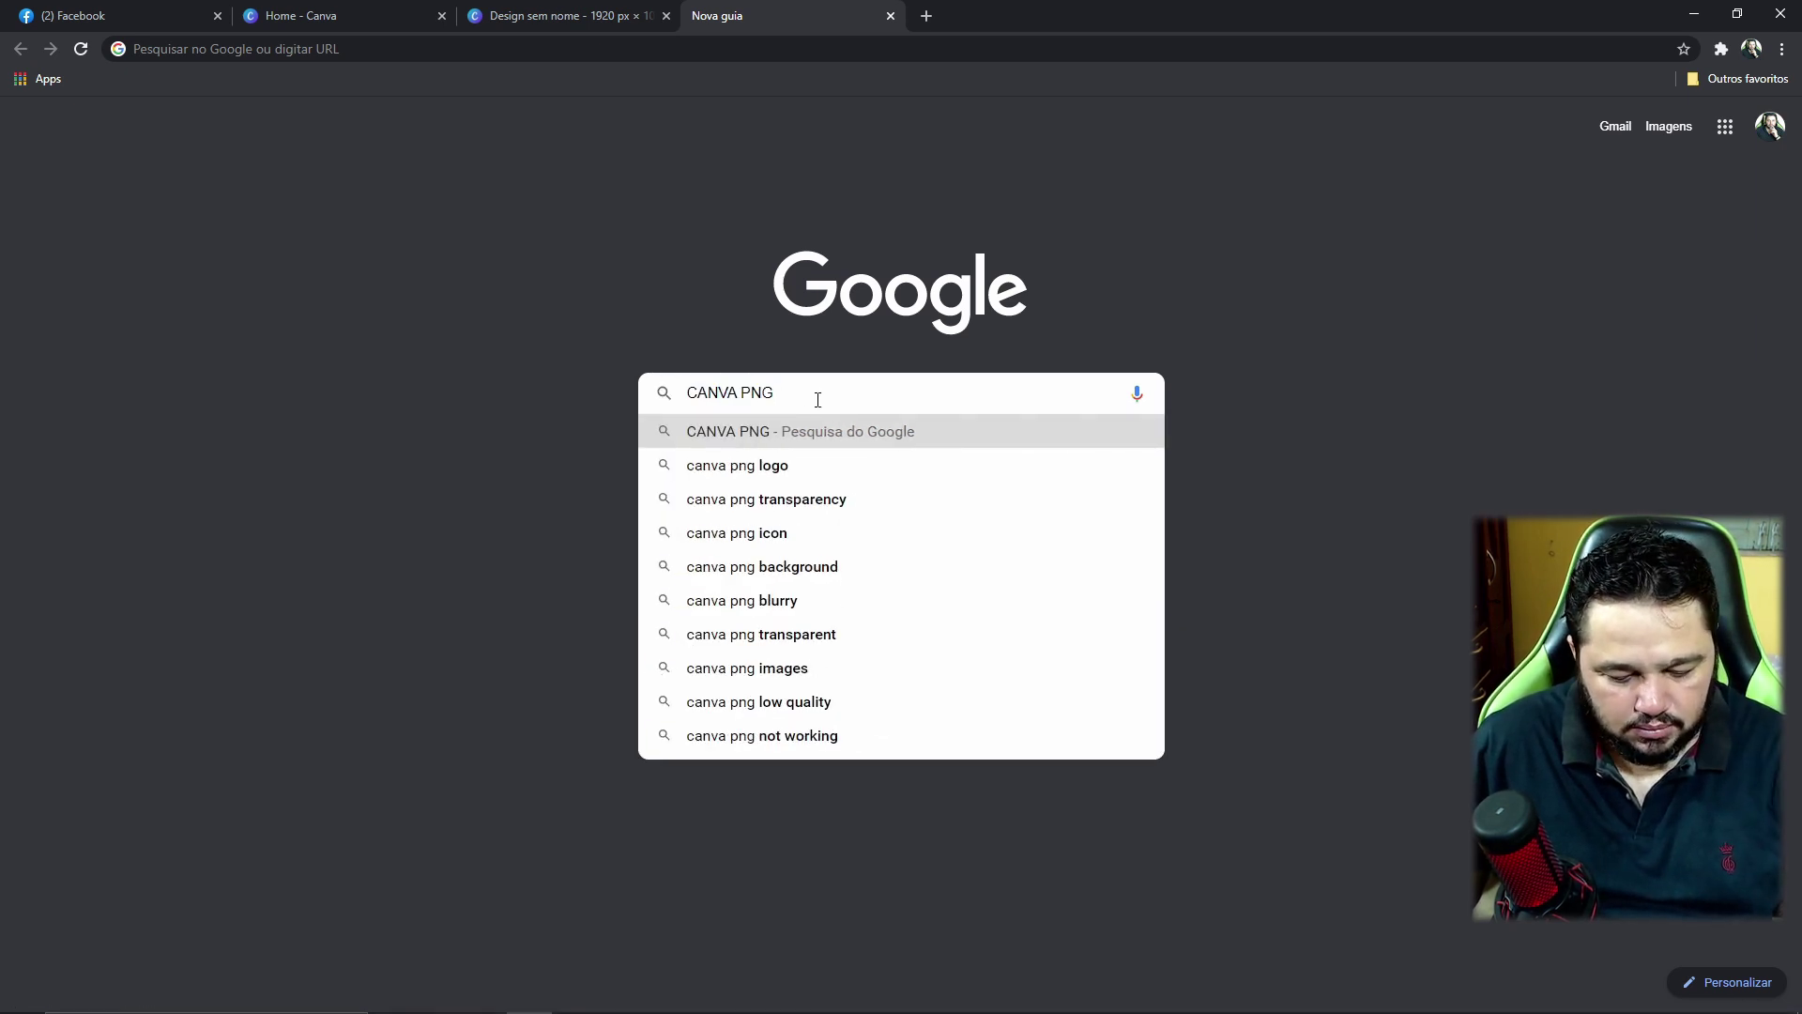
{"action": "key", "text": "Return"}
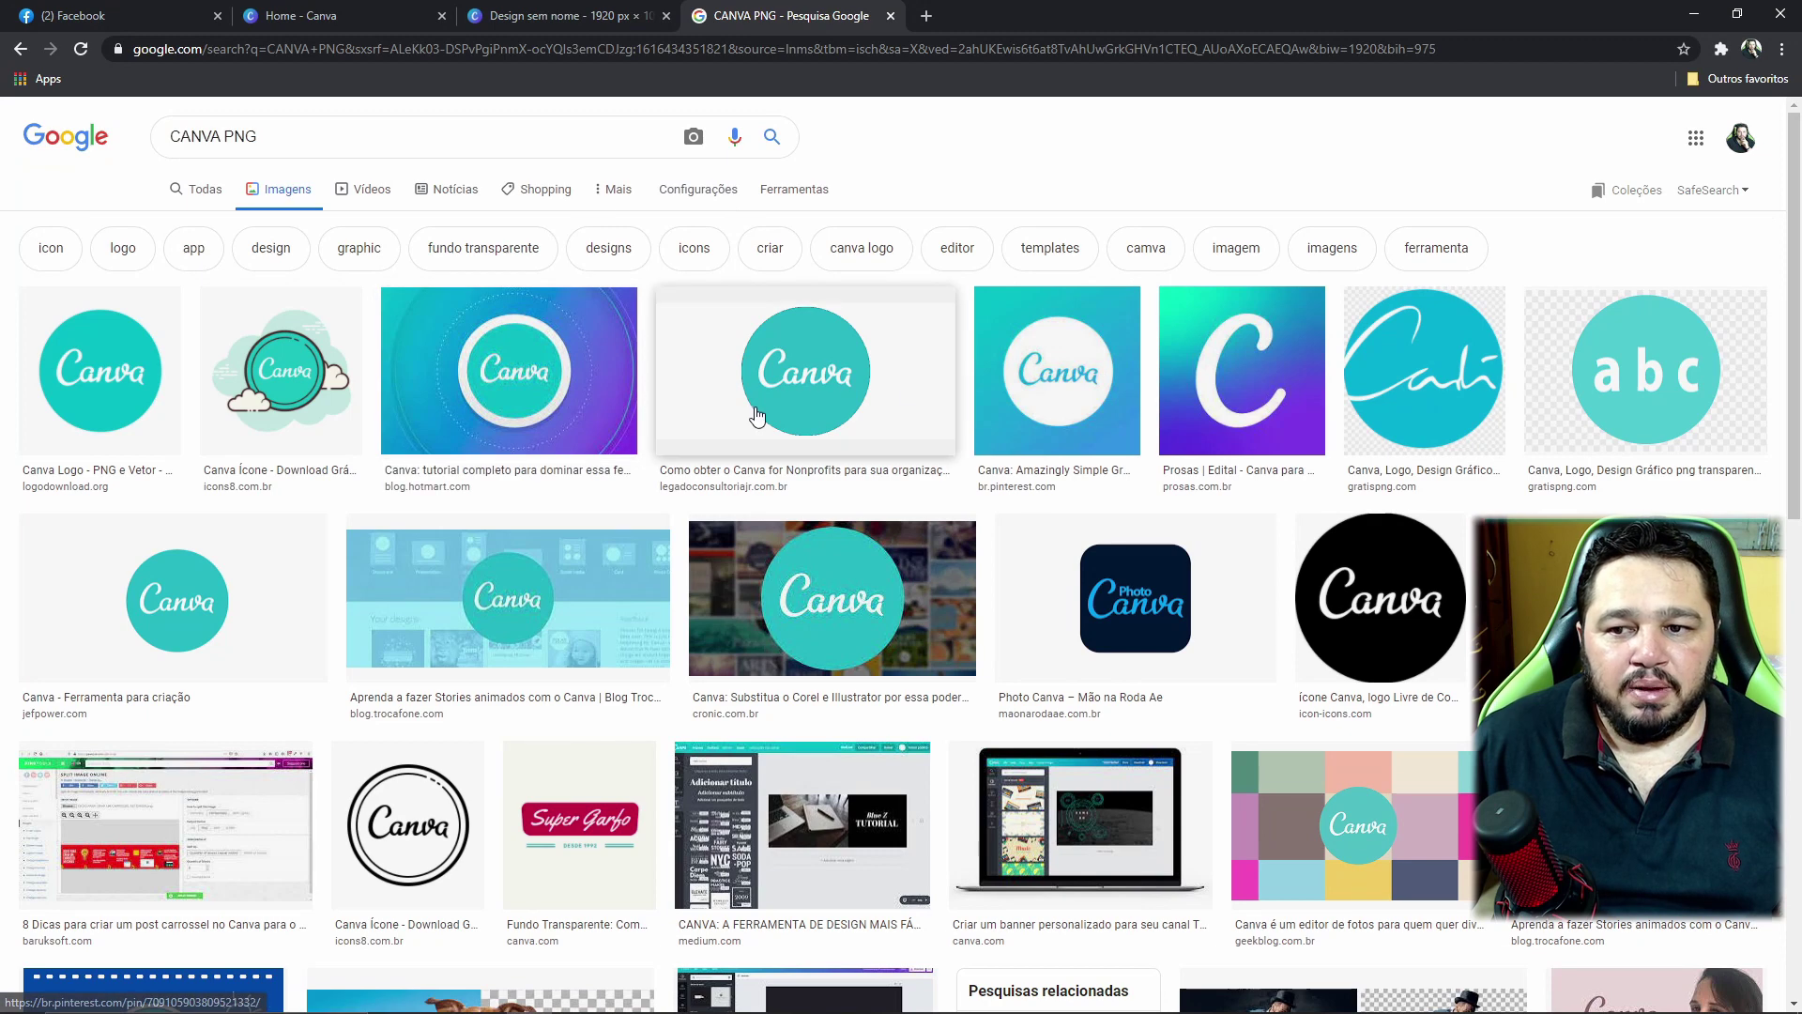
- Save the transparent round turquoise Canva logo to the desktop as canva-logo-3.png and close the image search
{"action": "left_click", "coordinate": [100, 371]}
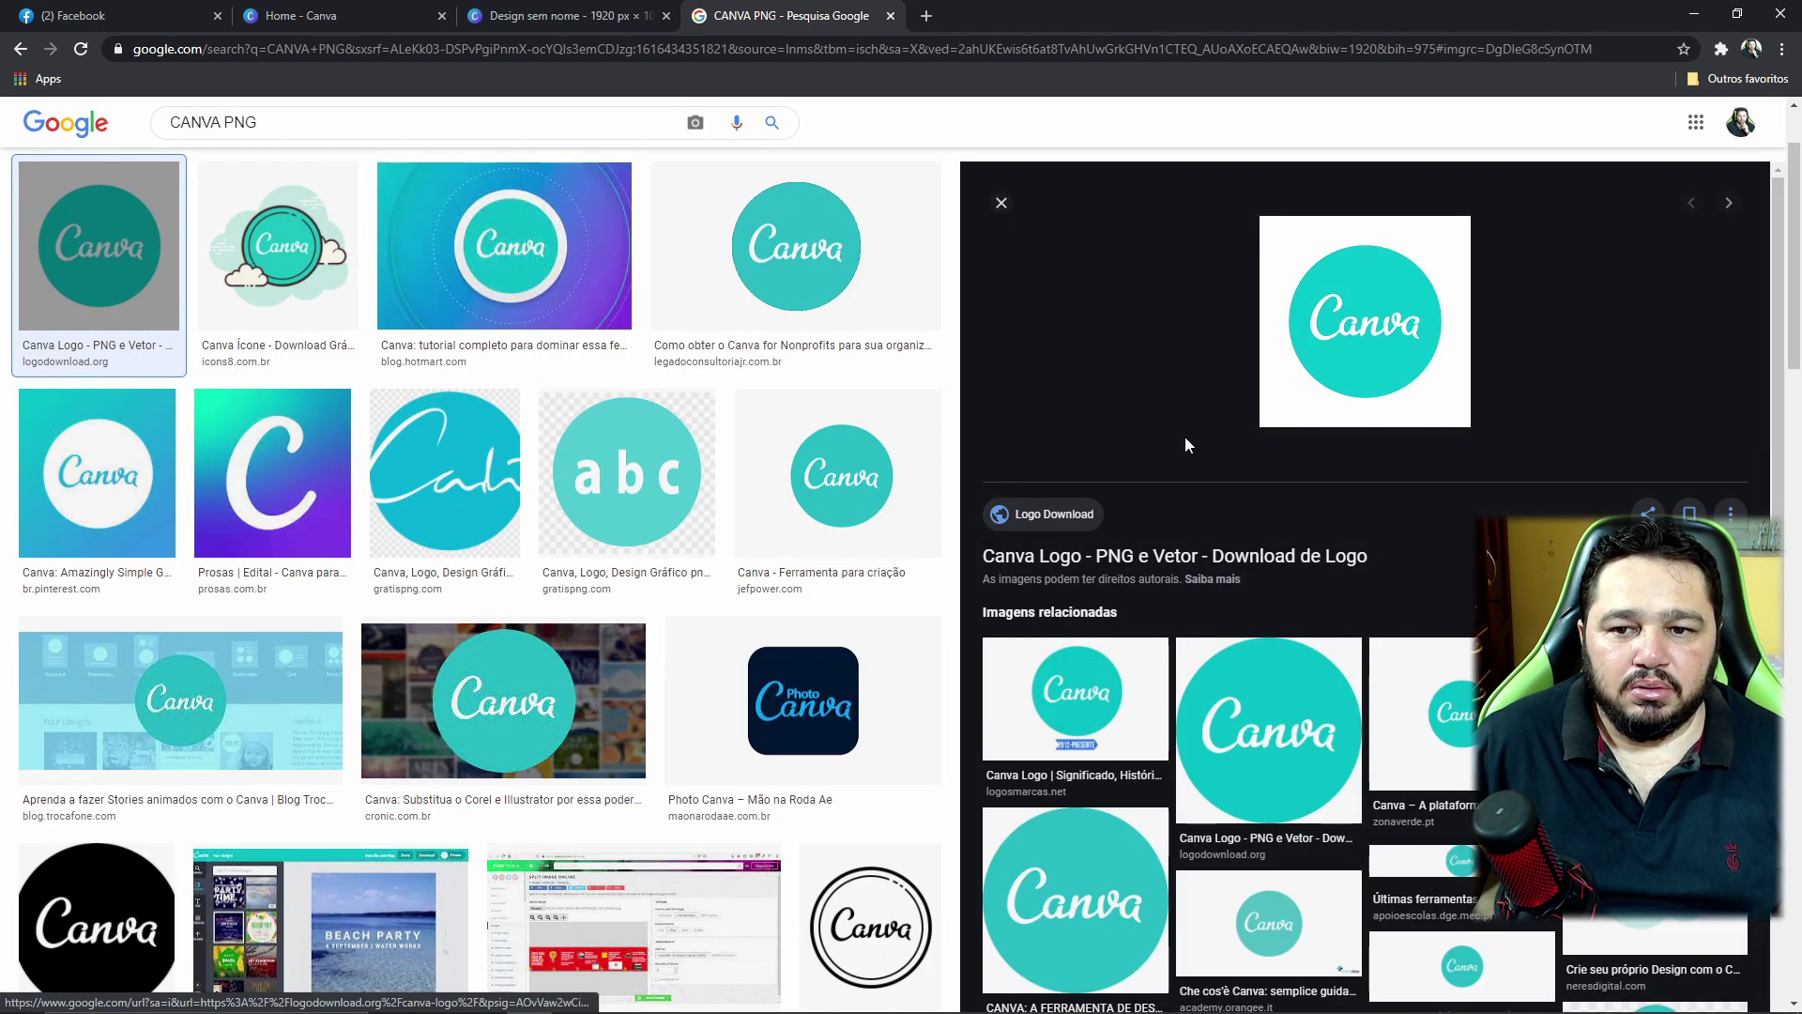
{"action": "left_click", "coordinate": [1272, 723]}
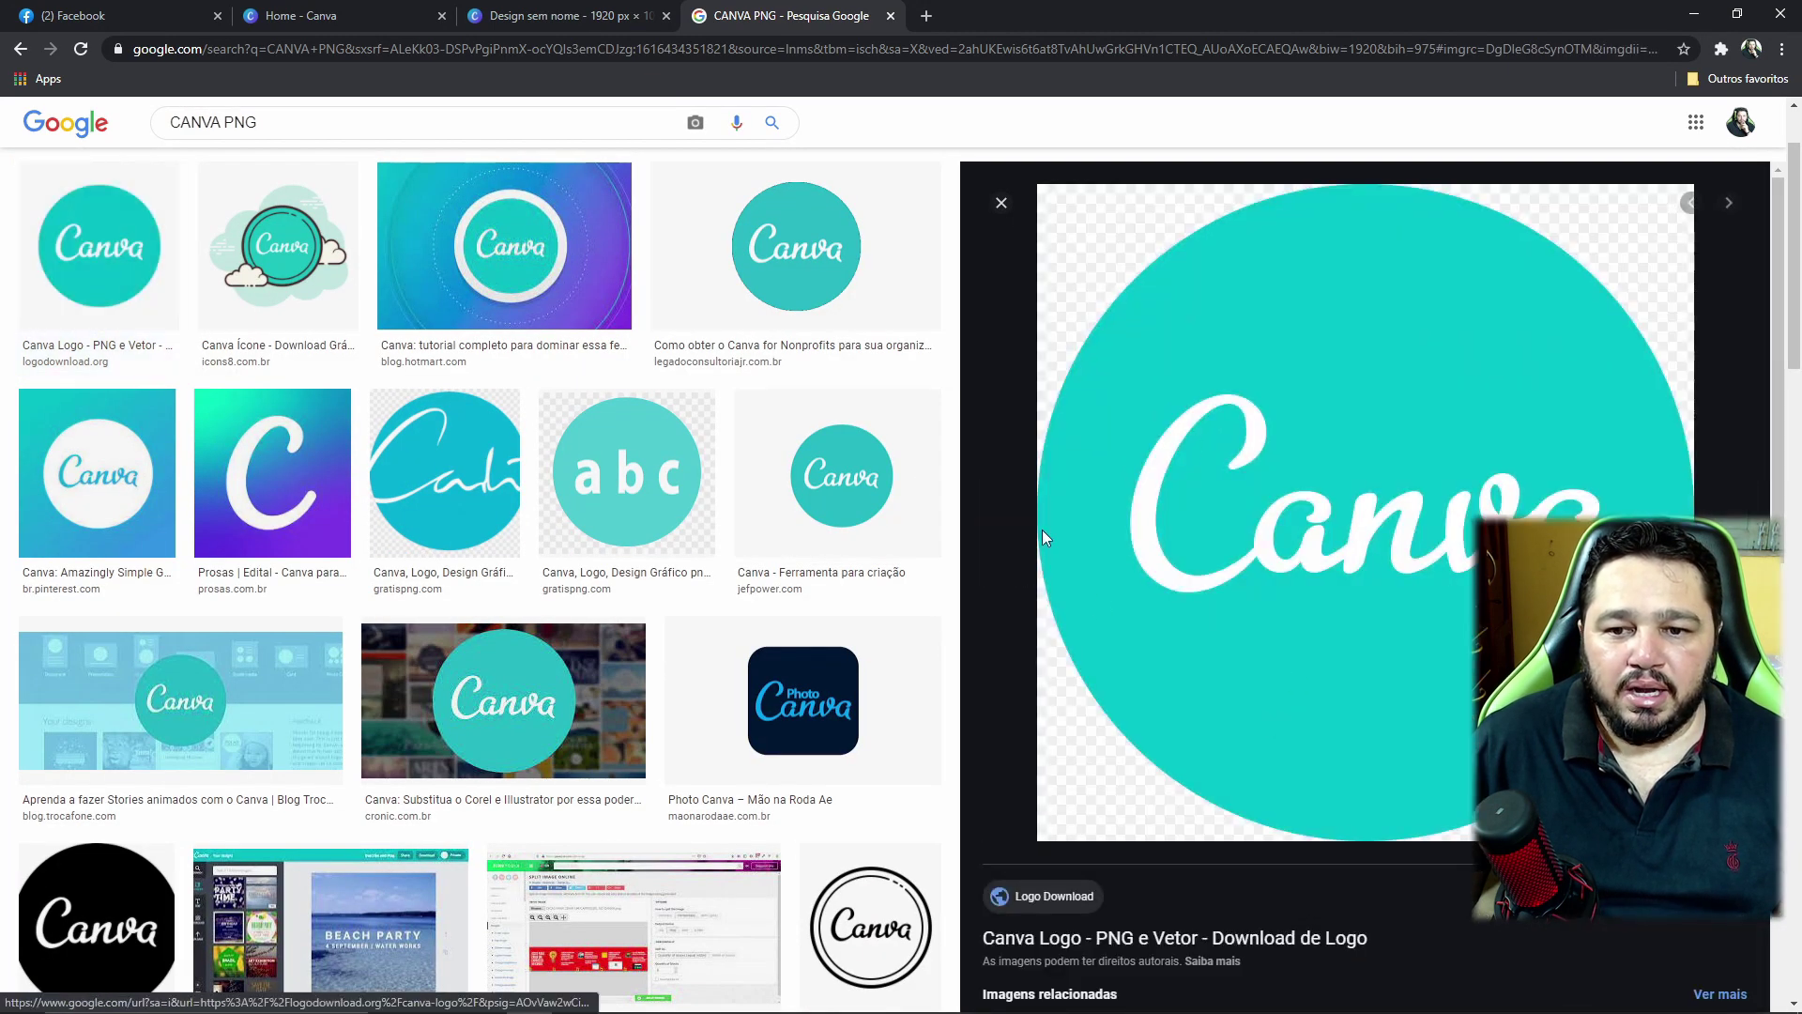
{"action": "right_click", "coordinate": [1365, 437]}
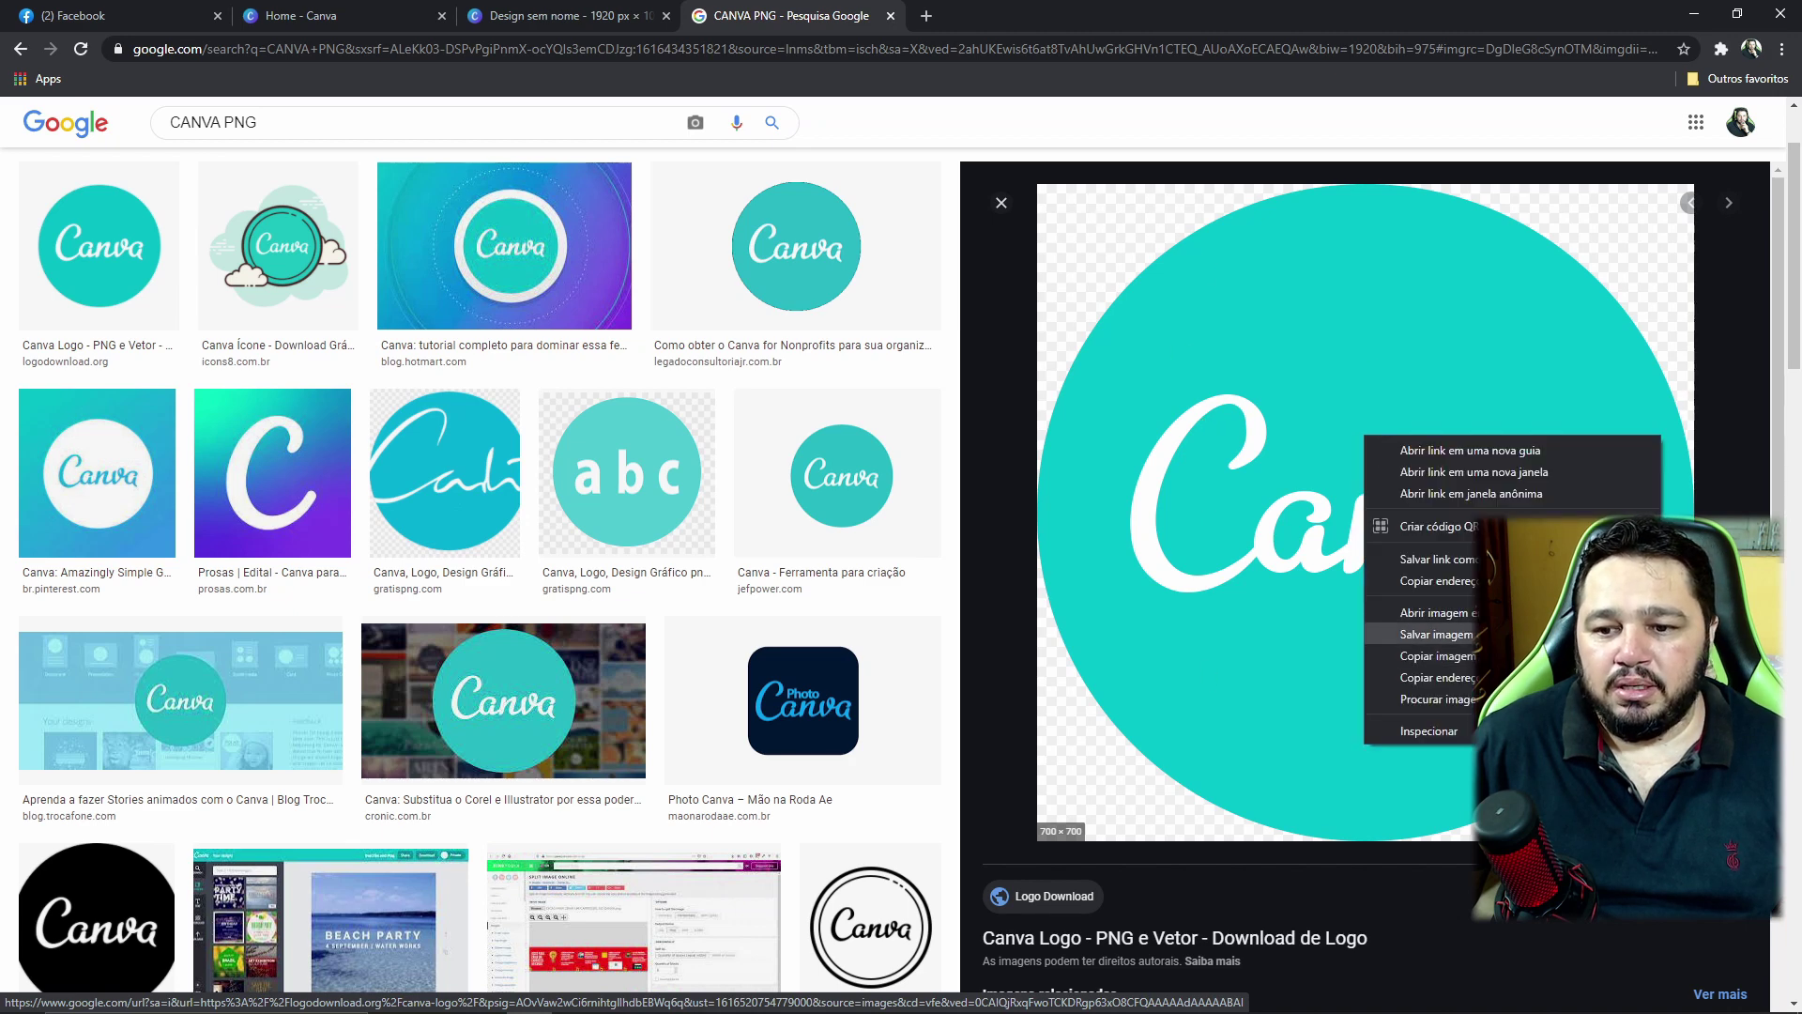
{"action": "left_click", "coordinate": [1436, 634]}
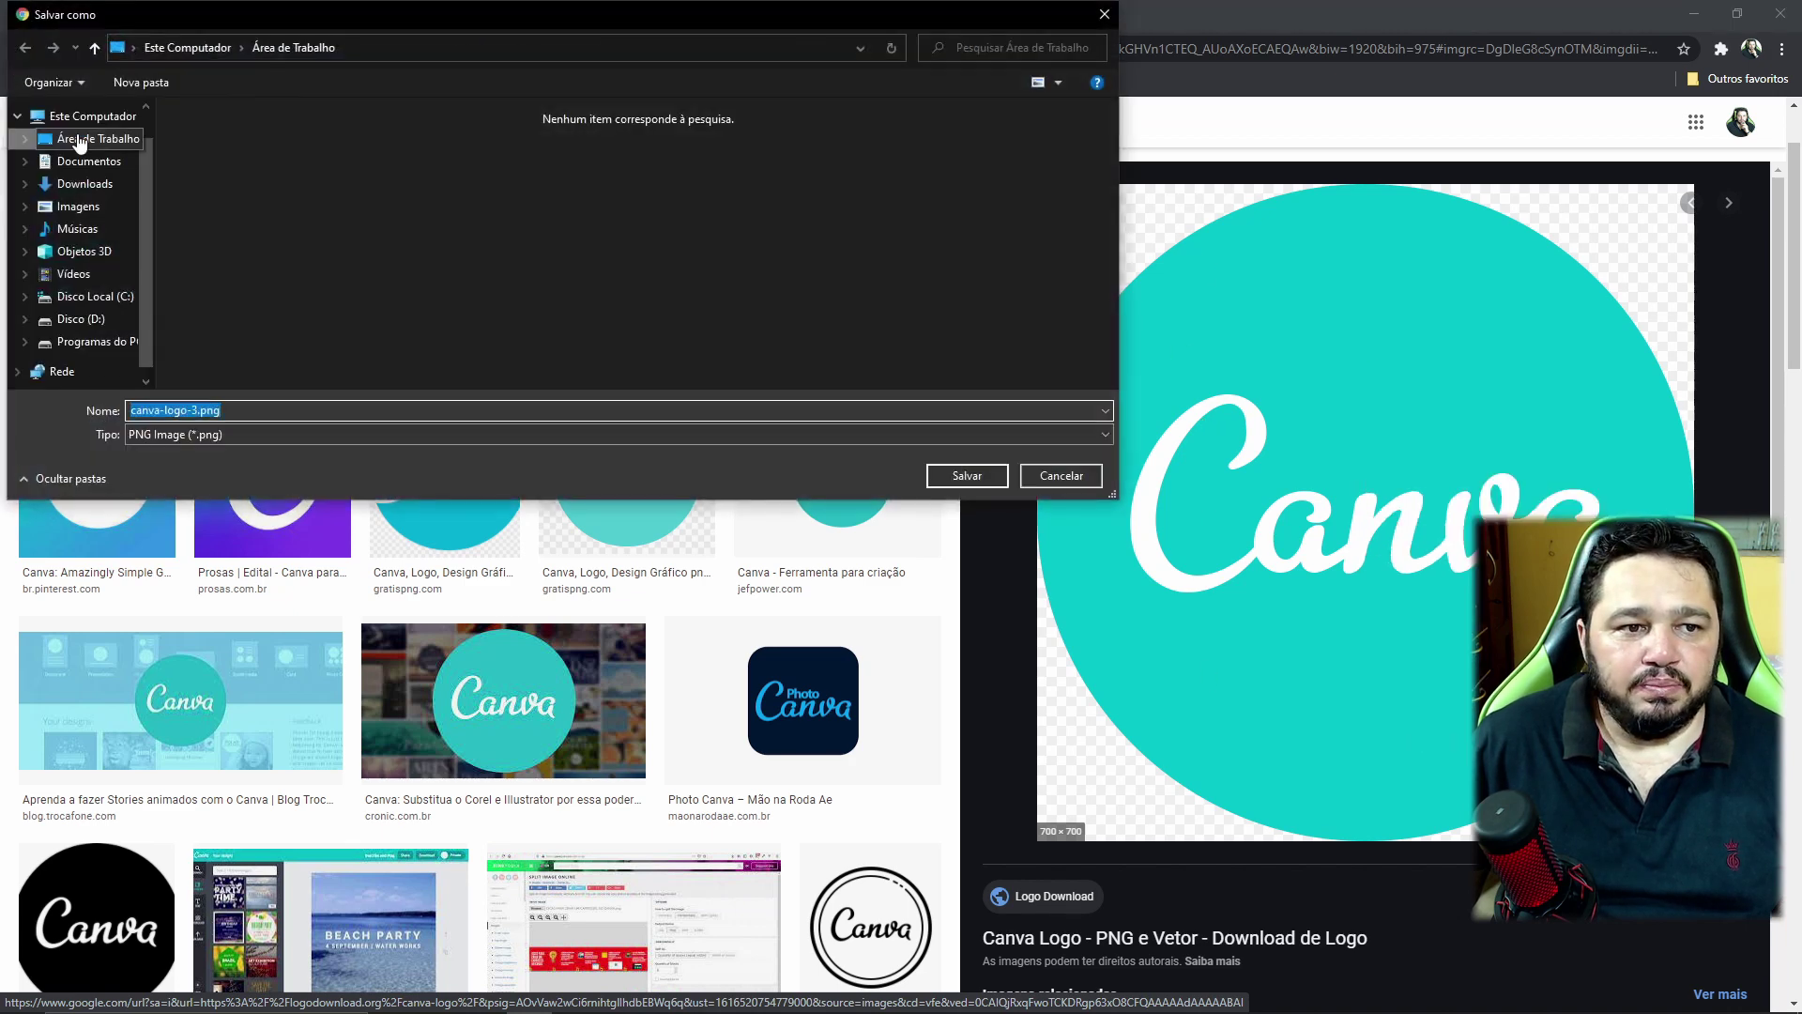
{"action": "left_click", "coordinate": [967, 476]}
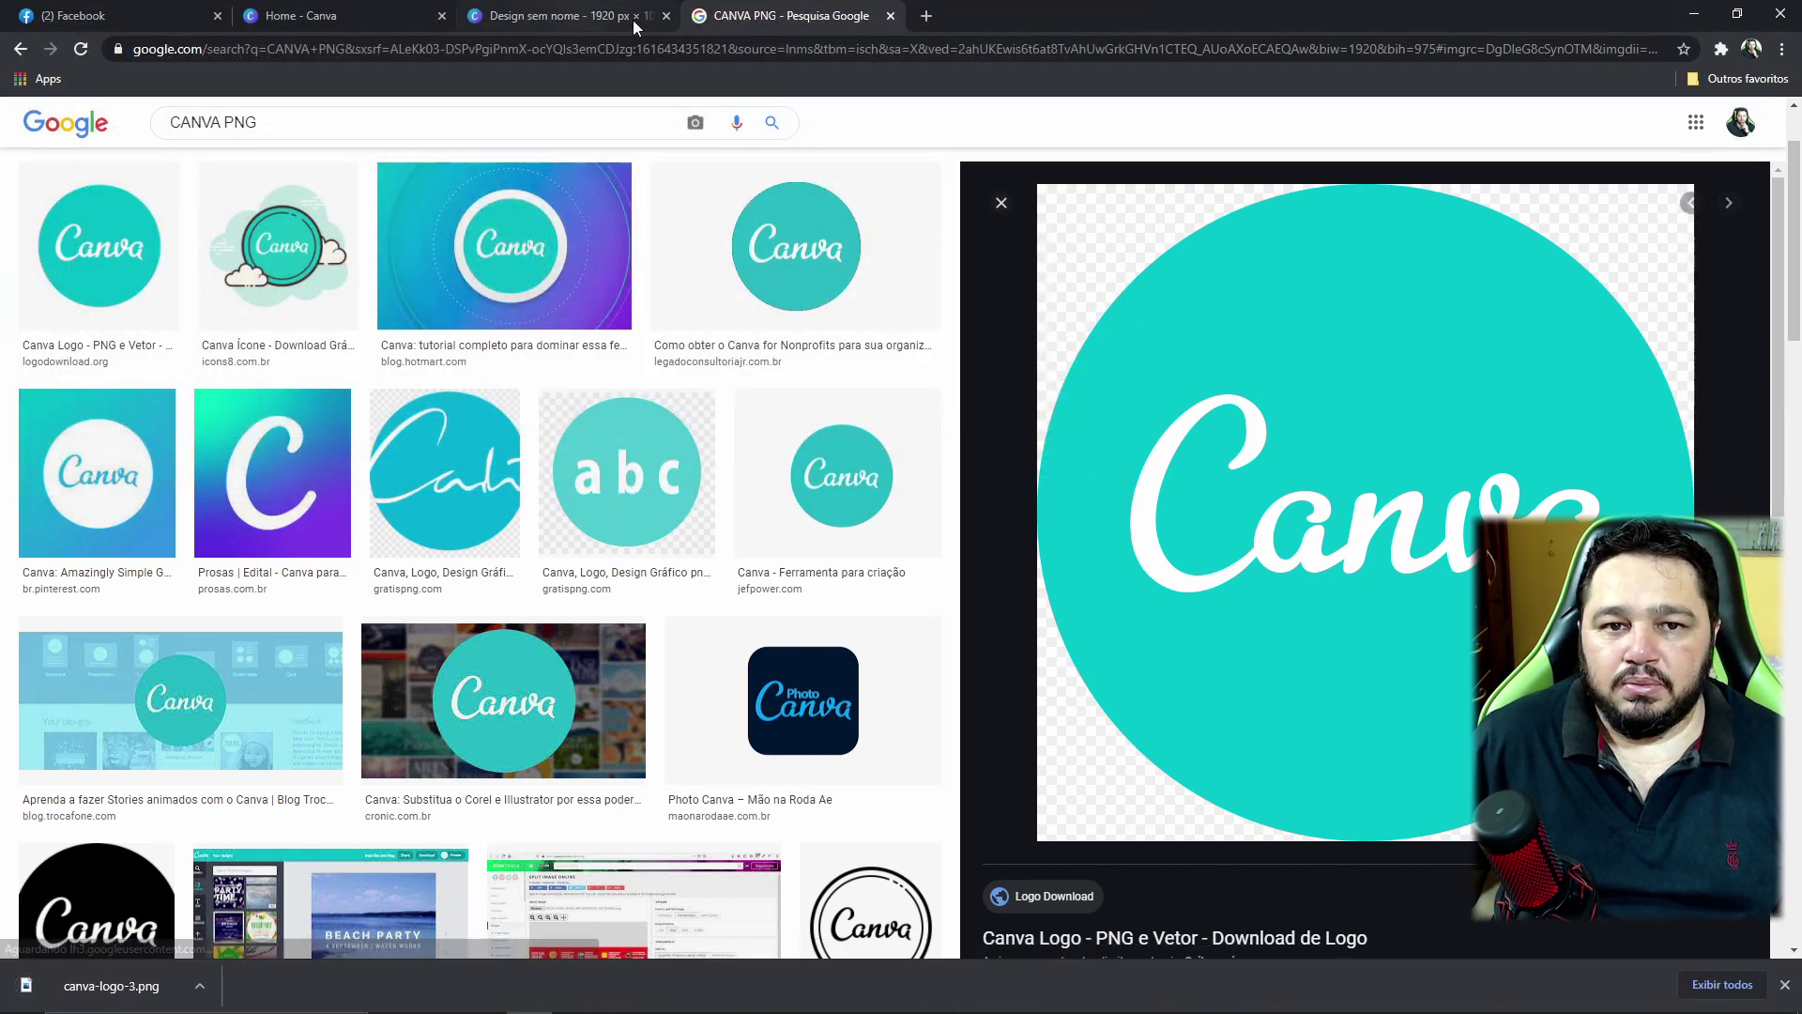
{"action": "left_click", "coordinate": [890, 15]}
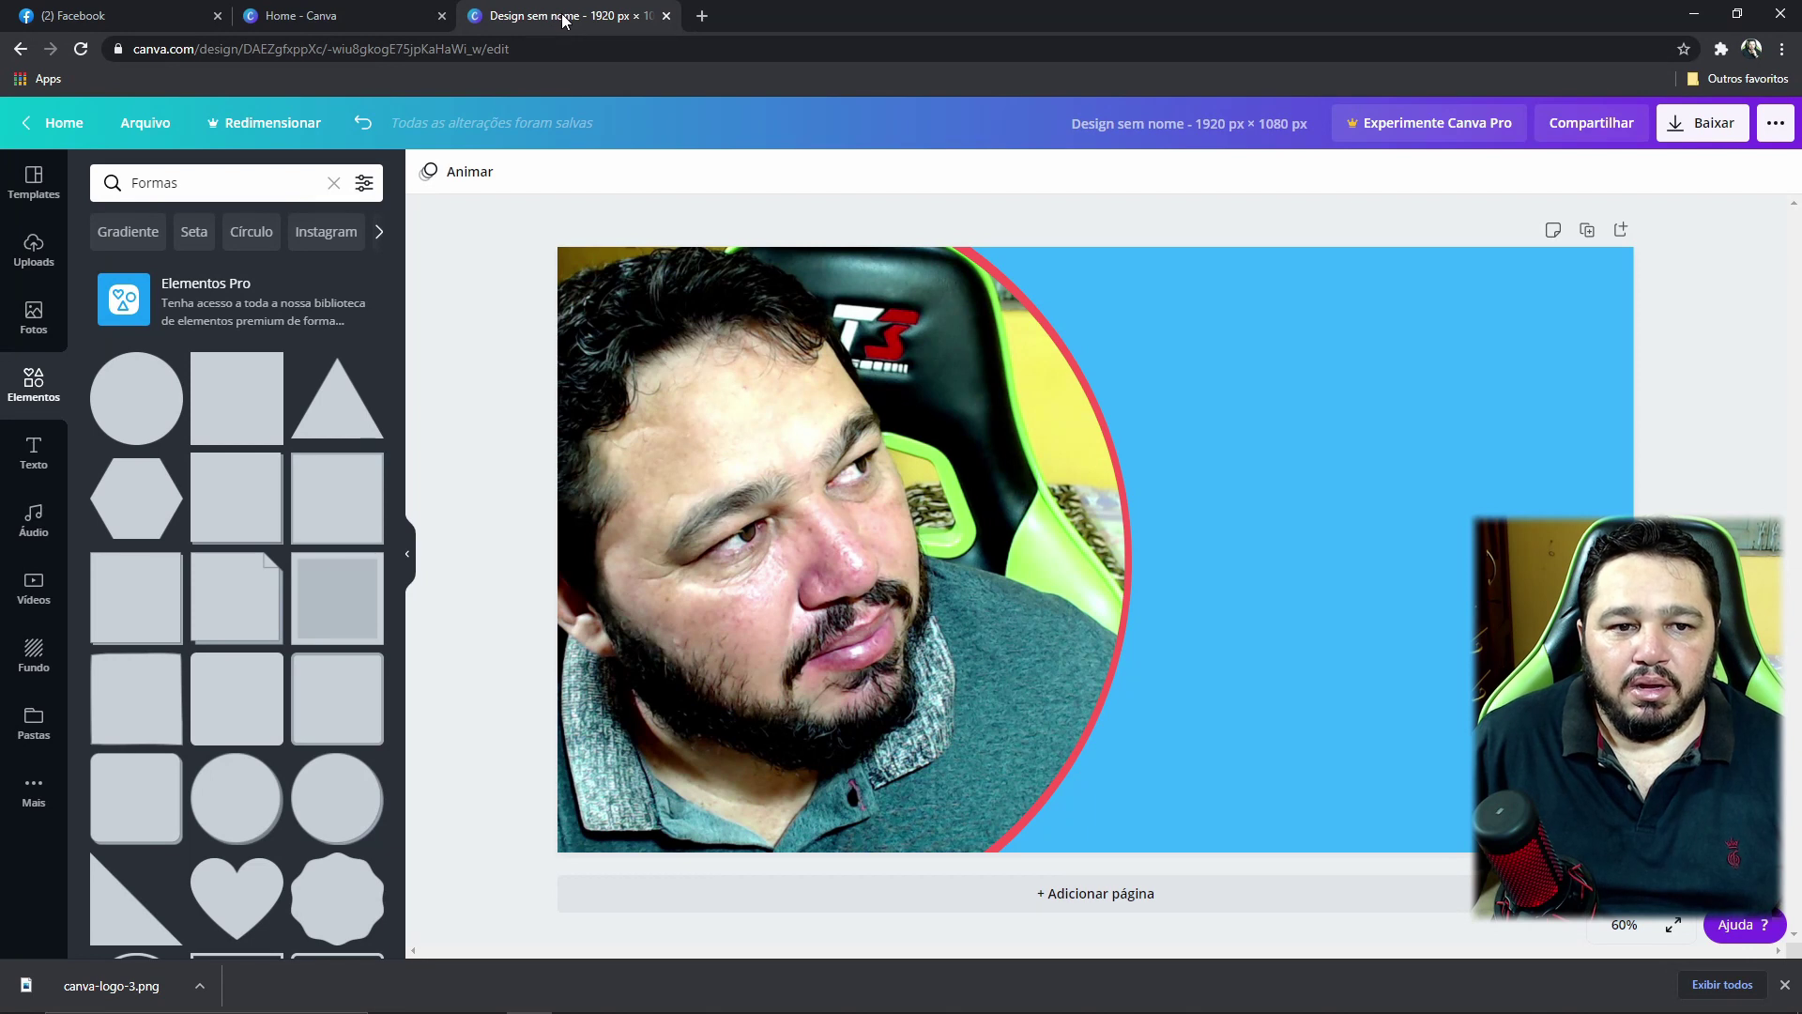
- Upload canva-logo-3.png from the desktop and place it on the blue area beside the framed photo
{"action": "left_click", "coordinate": [35, 271]}
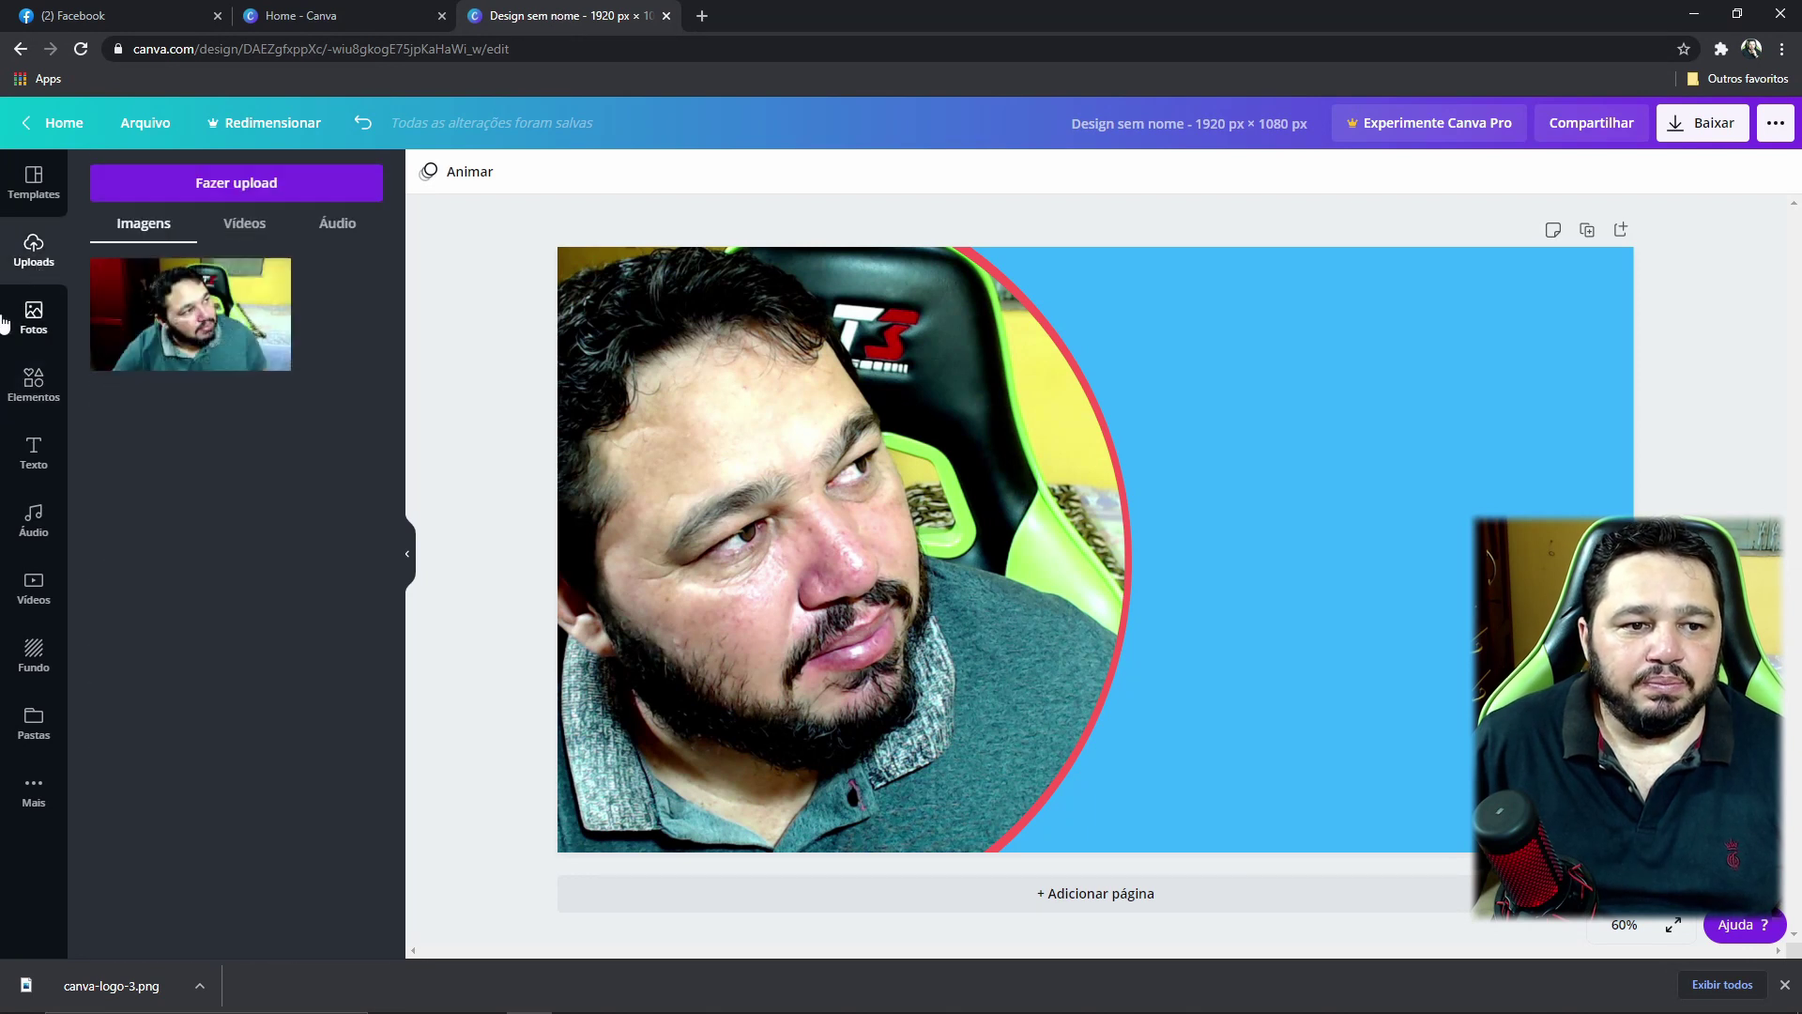
{"action": "left_click", "coordinate": [222, 183]}
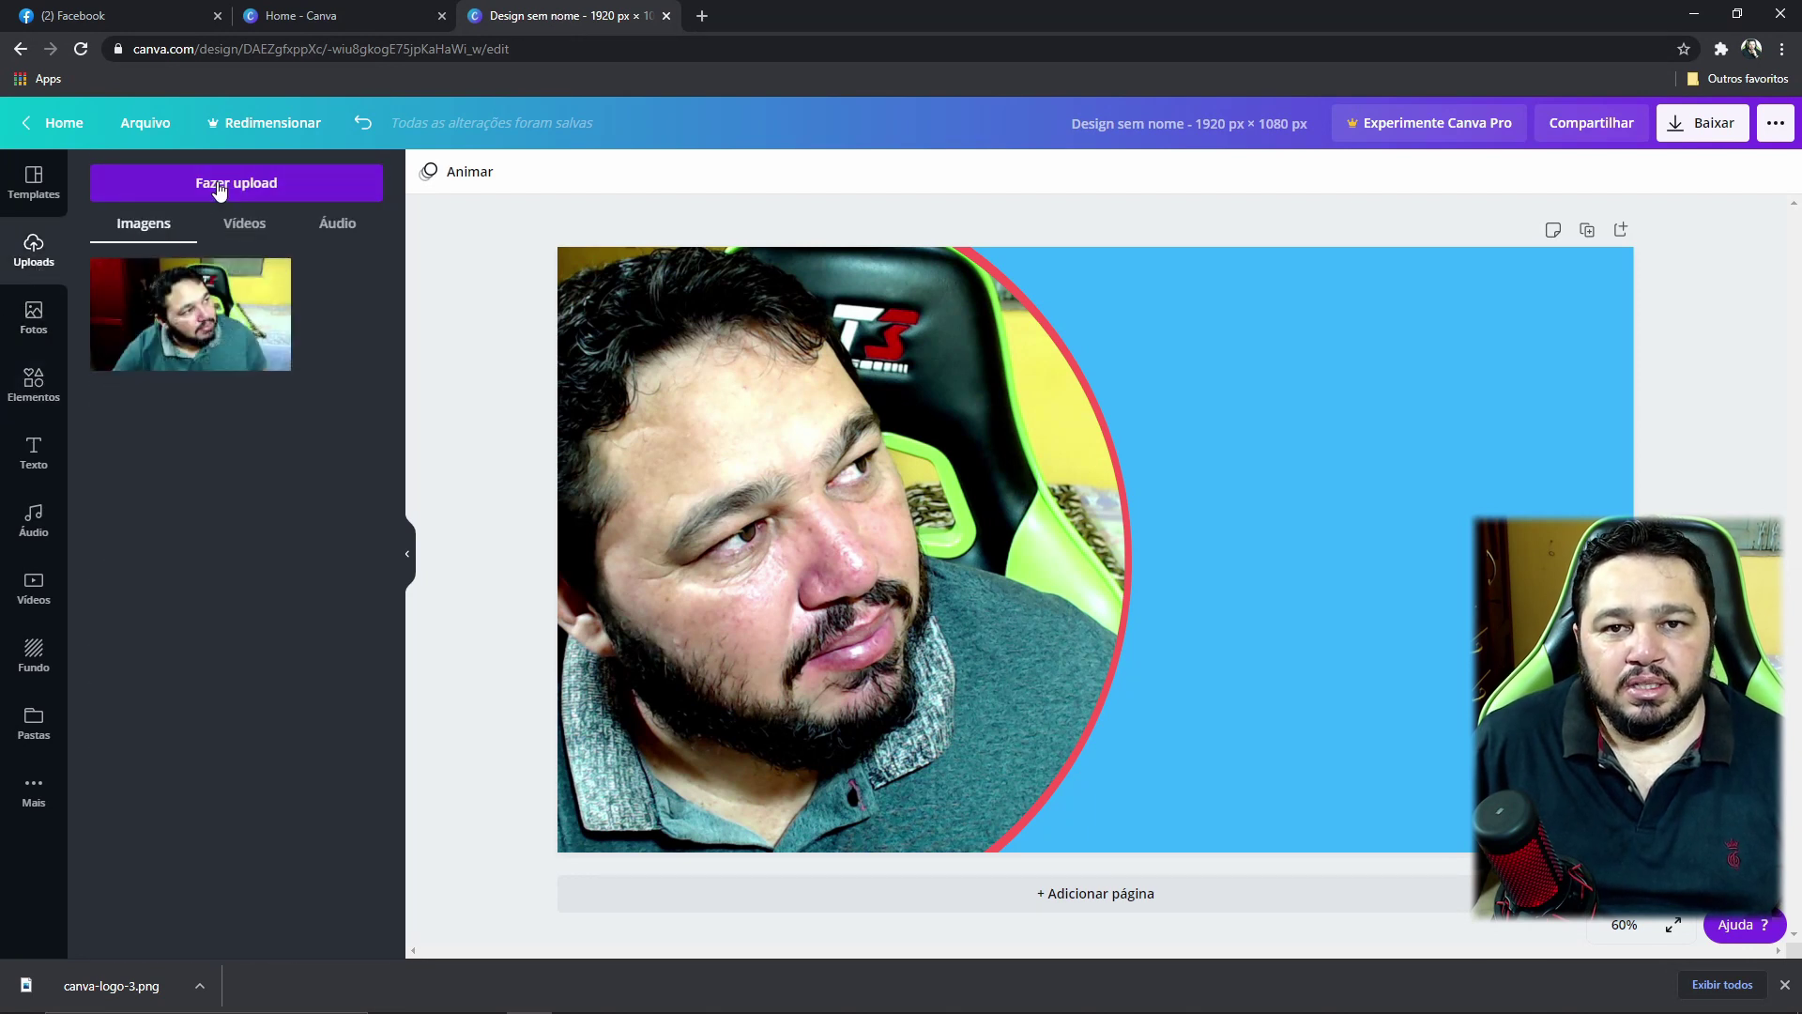
{"action": "left_click", "coordinate": [132, 282]}
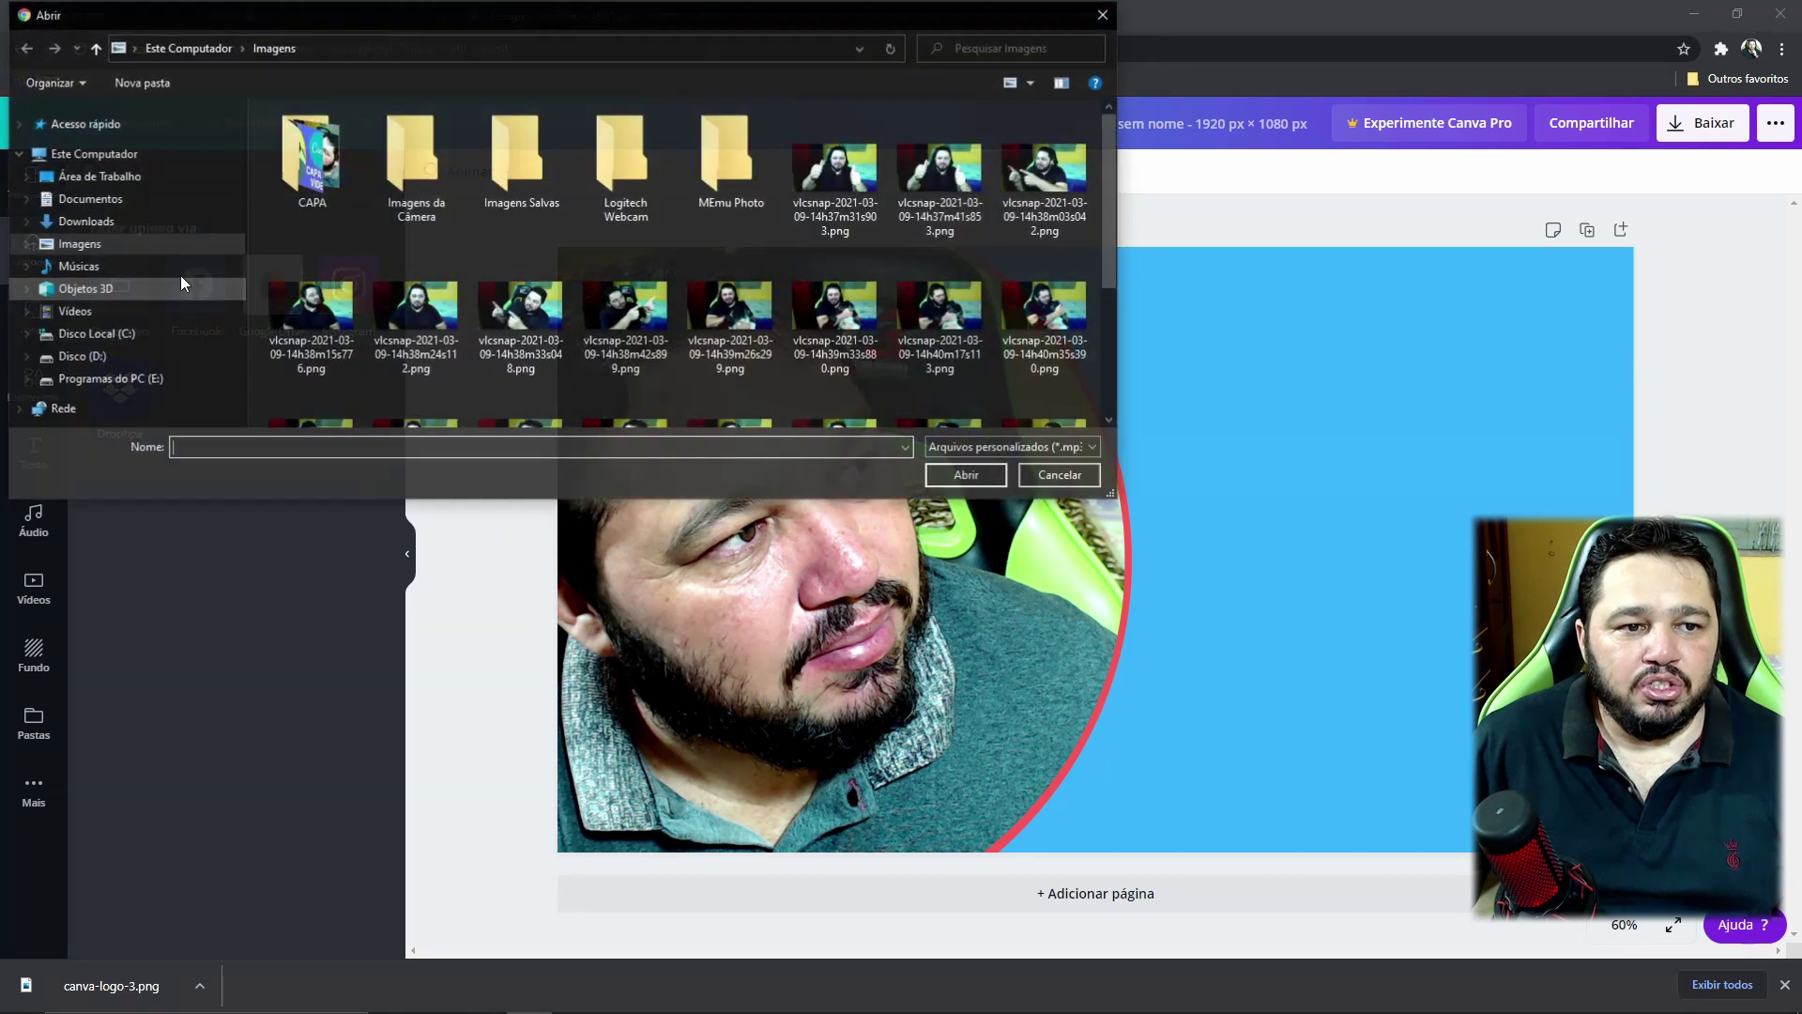
{"action": "left_click", "coordinate": [98, 177]}
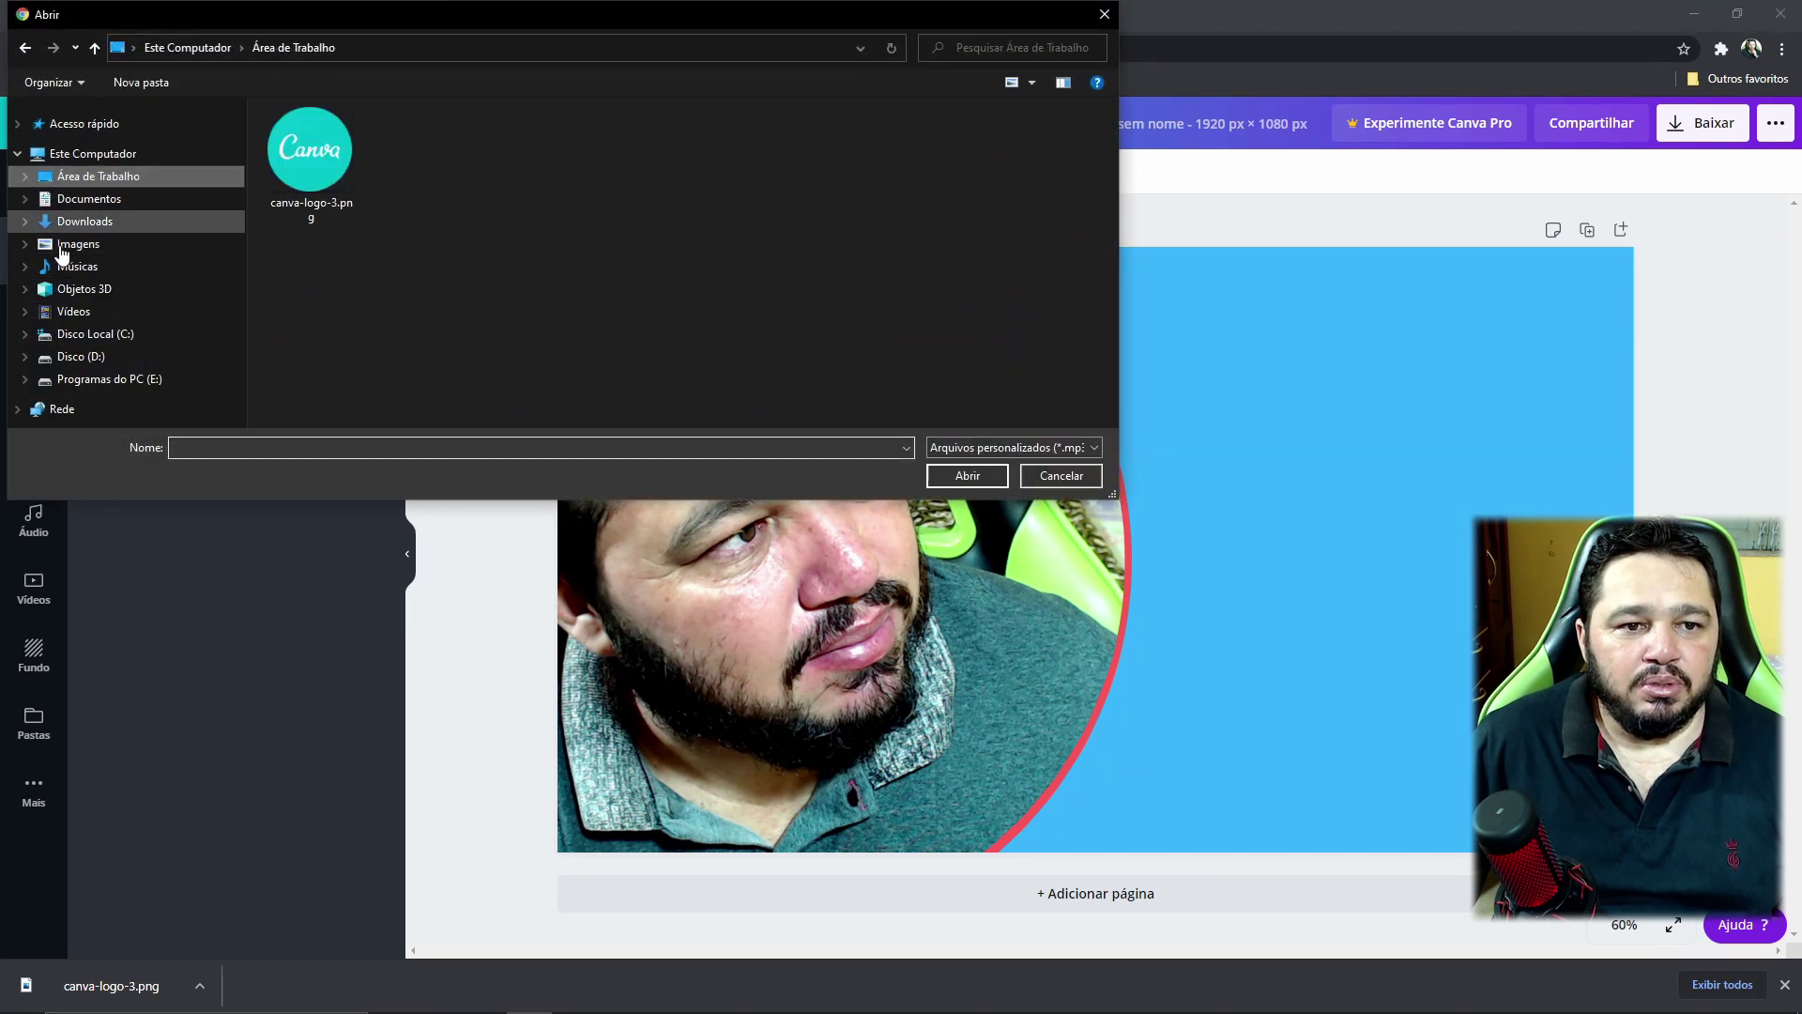
{"action": "left_click", "coordinate": [314, 173]}
{"action": "left_click", "coordinate": [966, 476]}
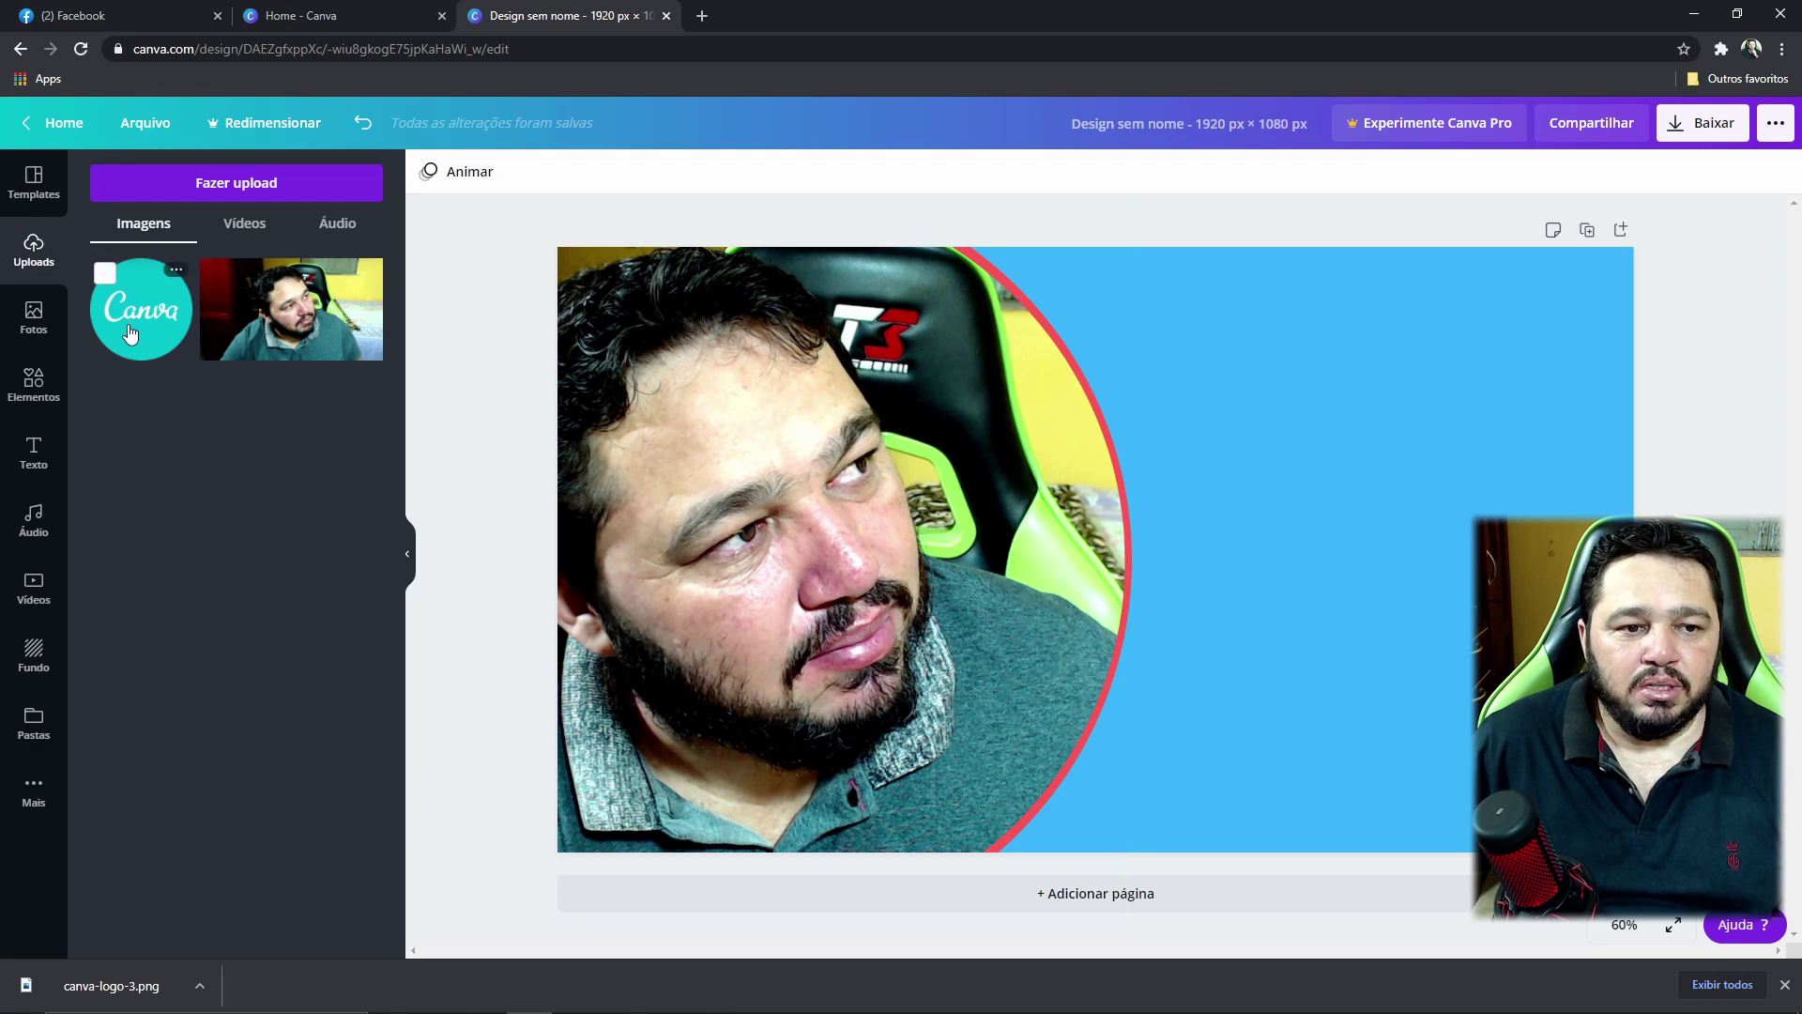
{"action": "left_click_drag", "start_coordinate": [140, 310], "coordinate": [1236, 353]}
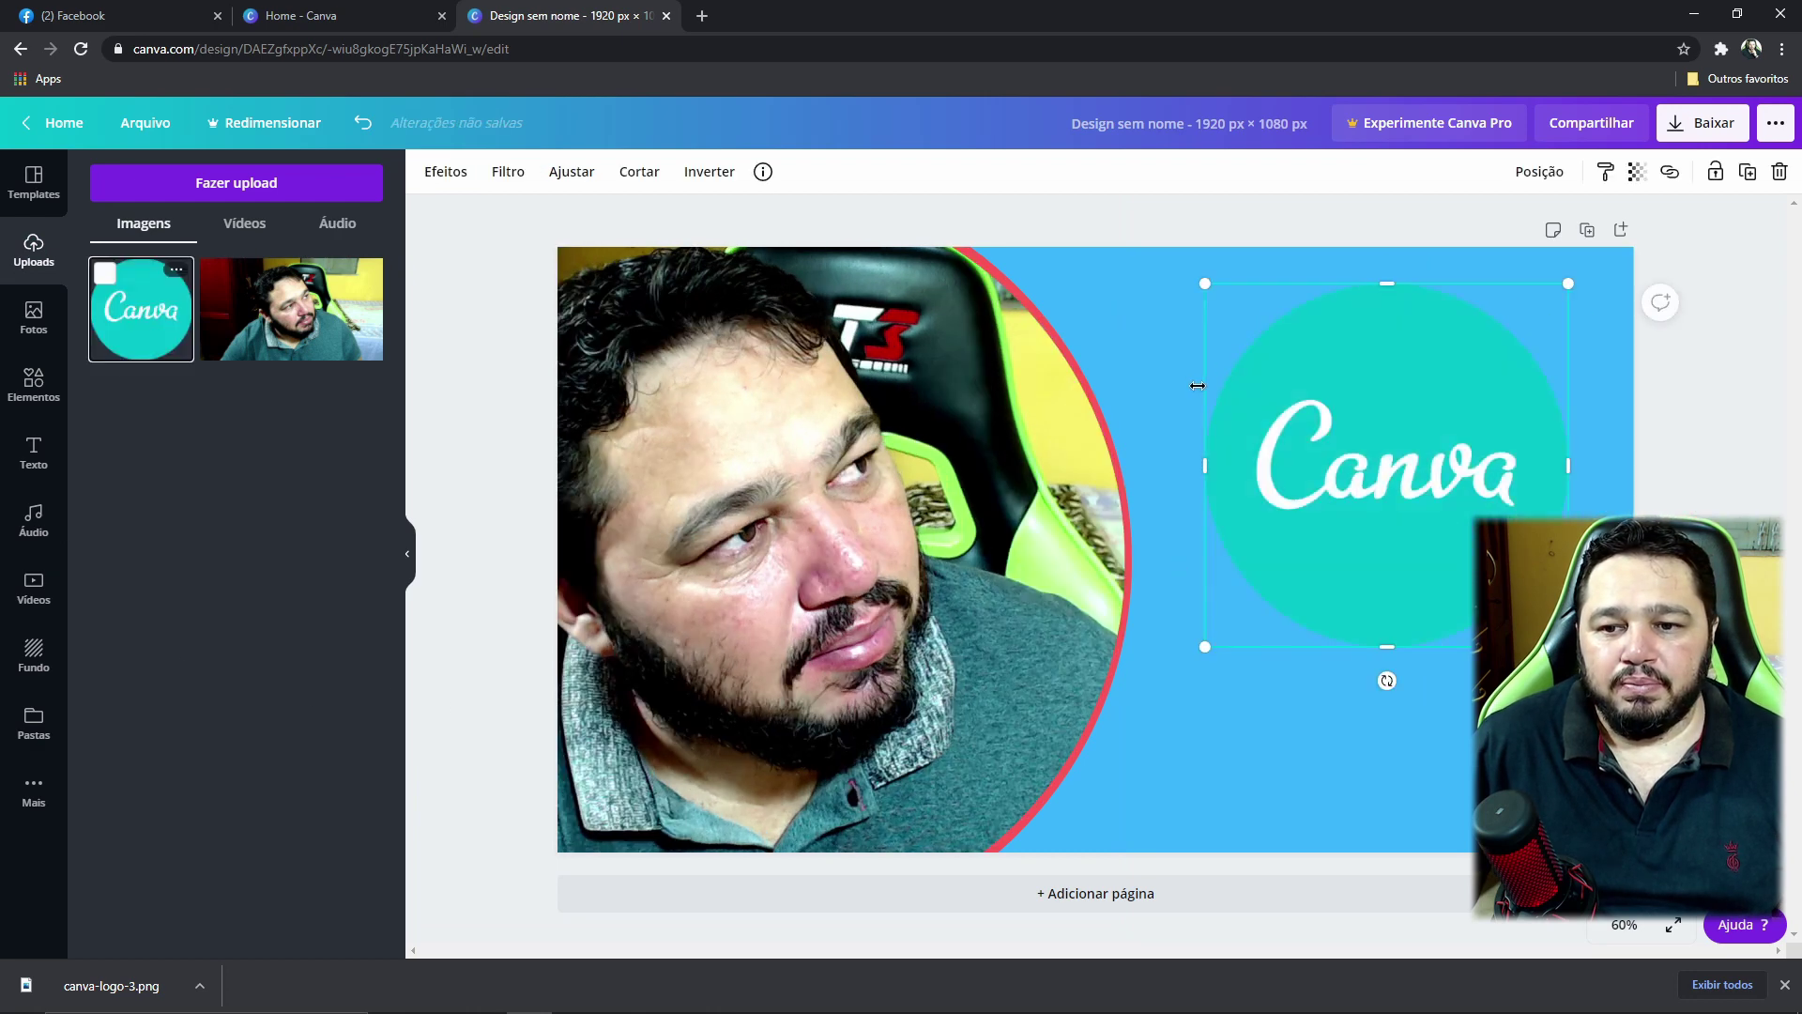
{"action": "left_click", "coordinate": [1382, 707]}
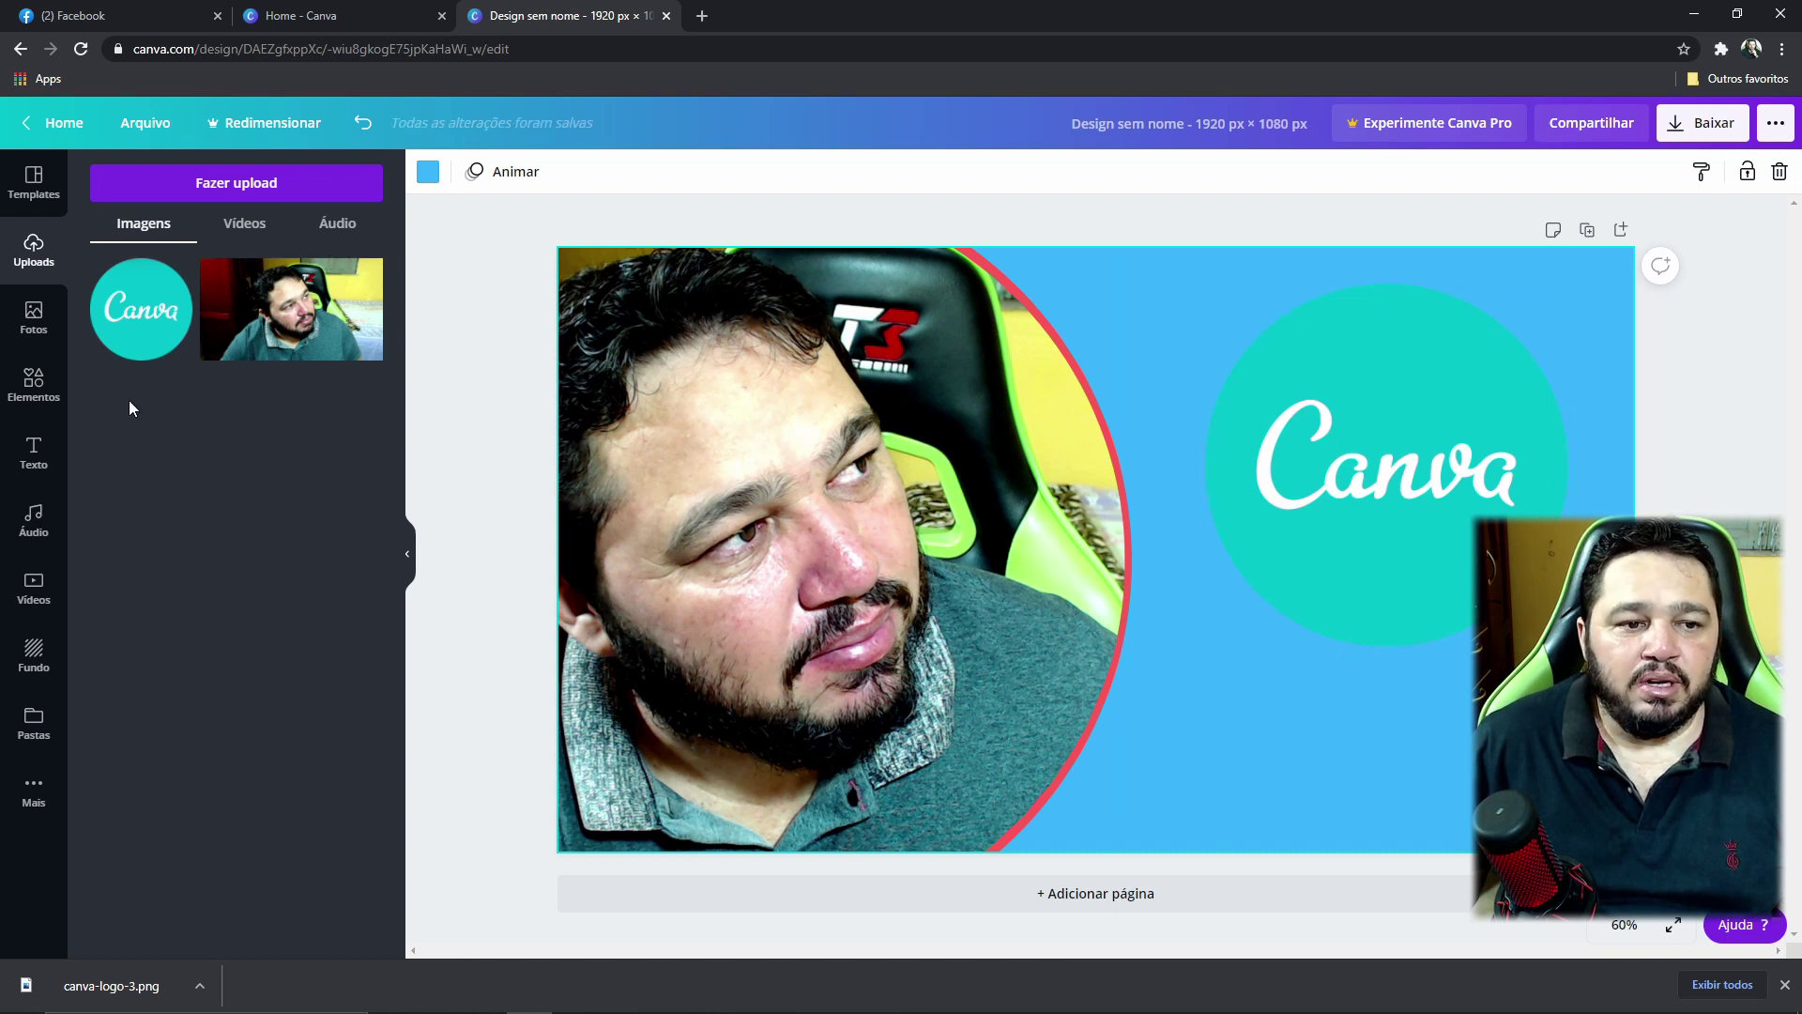
- Add a circle shape over the blue area beside the photo and colour it pink
{"action": "left_click", "coordinate": [34, 385]}
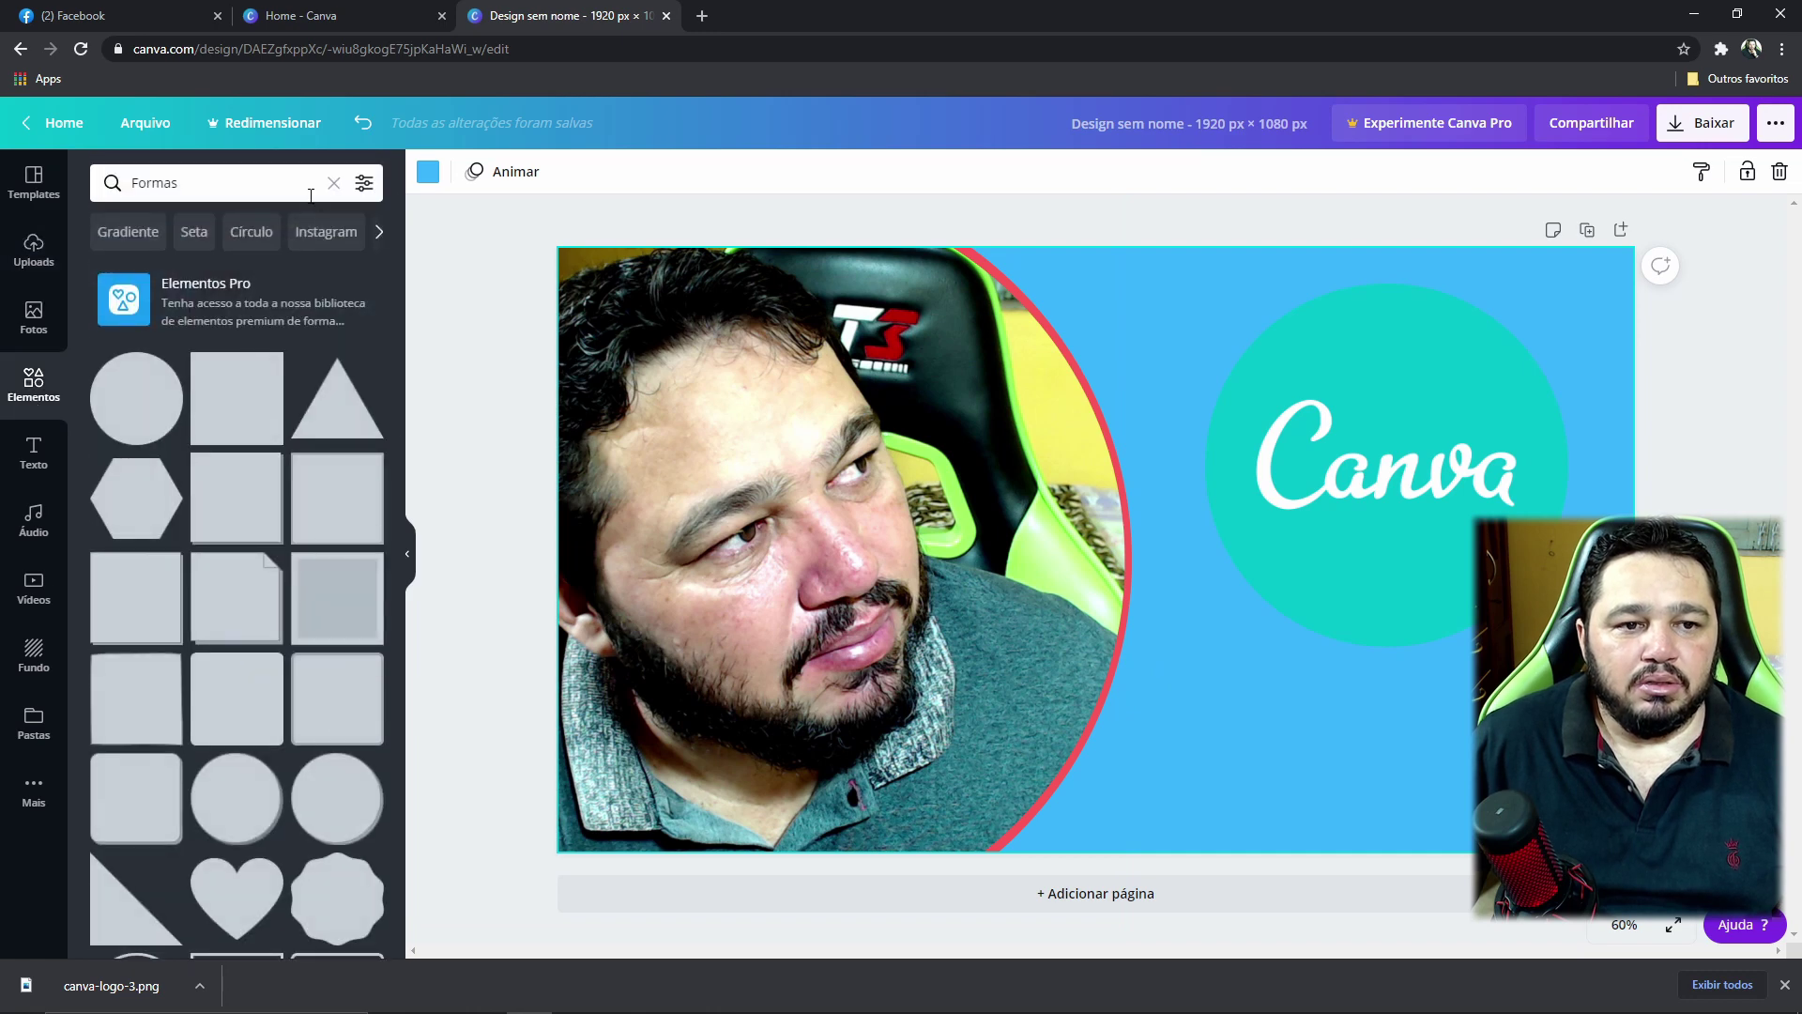
{"action": "left_click", "coordinate": [334, 183]}
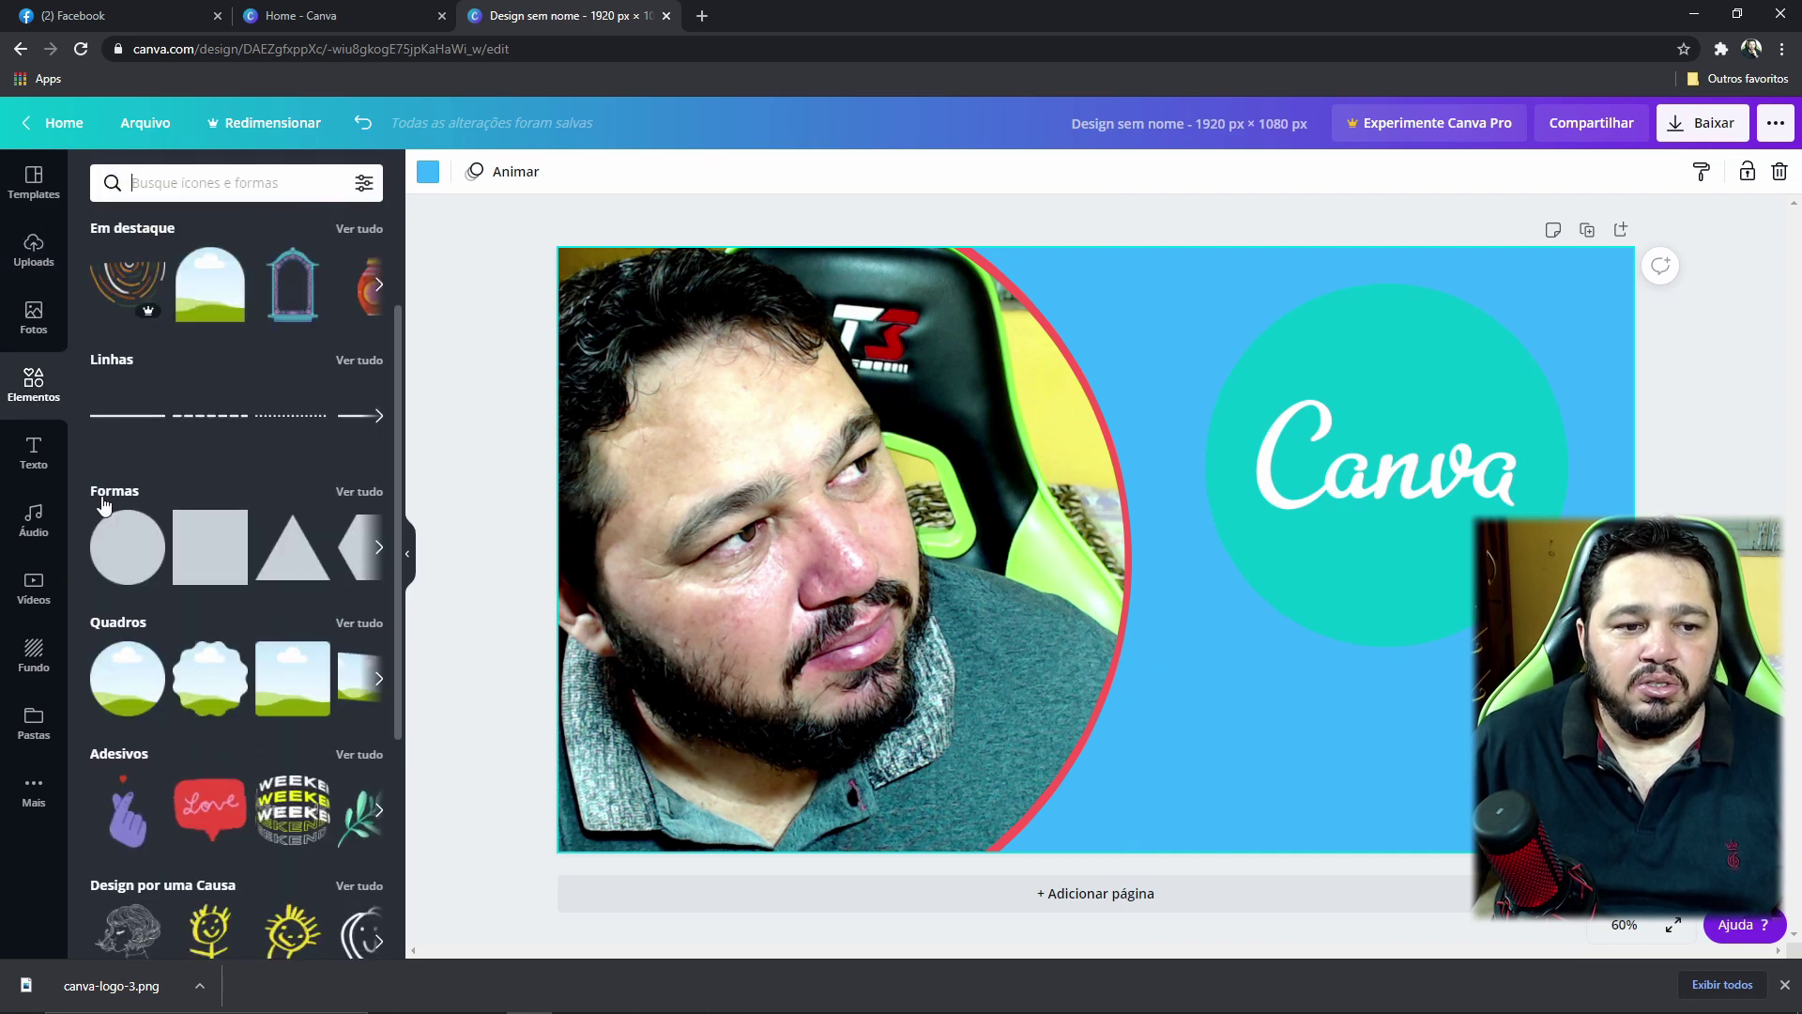
{"action": "left_click", "coordinate": [365, 491]}
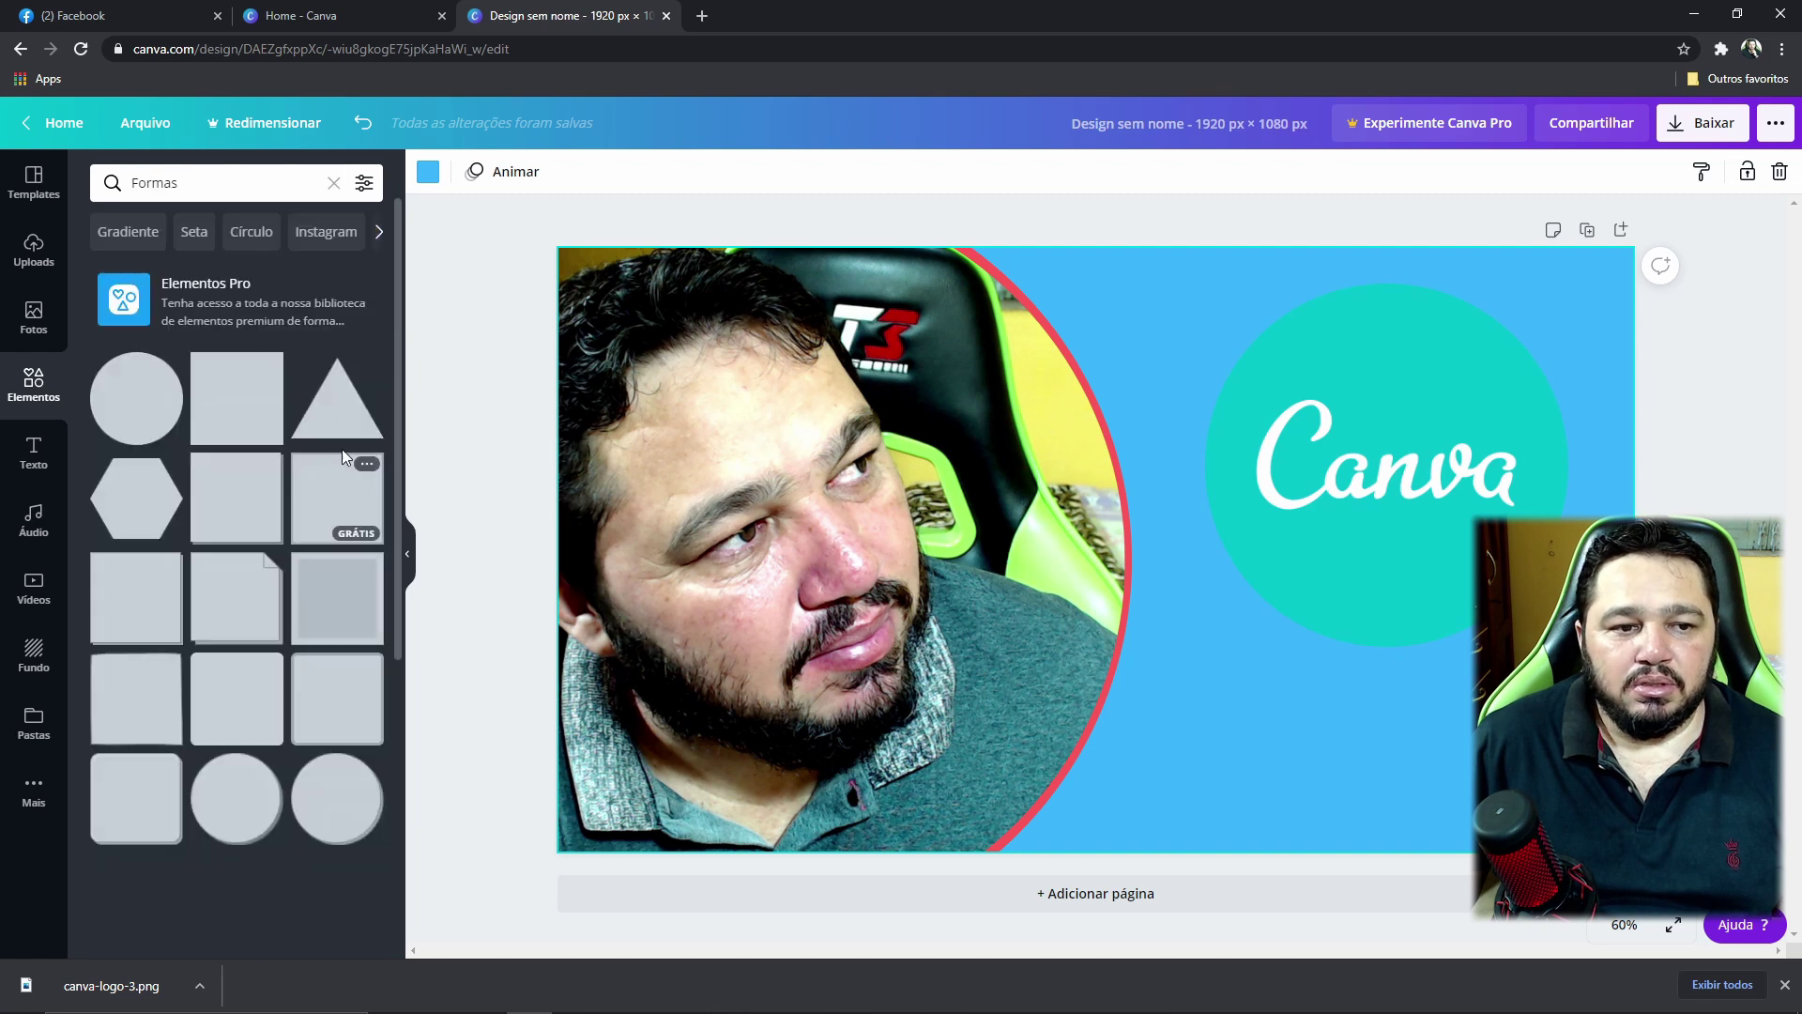
{"action": "left_click", "coordinate": [141, 405]}
{"action": "left_click_drag", "start_coordinate": [1067, 570], "coordinate": [1282, 552]}
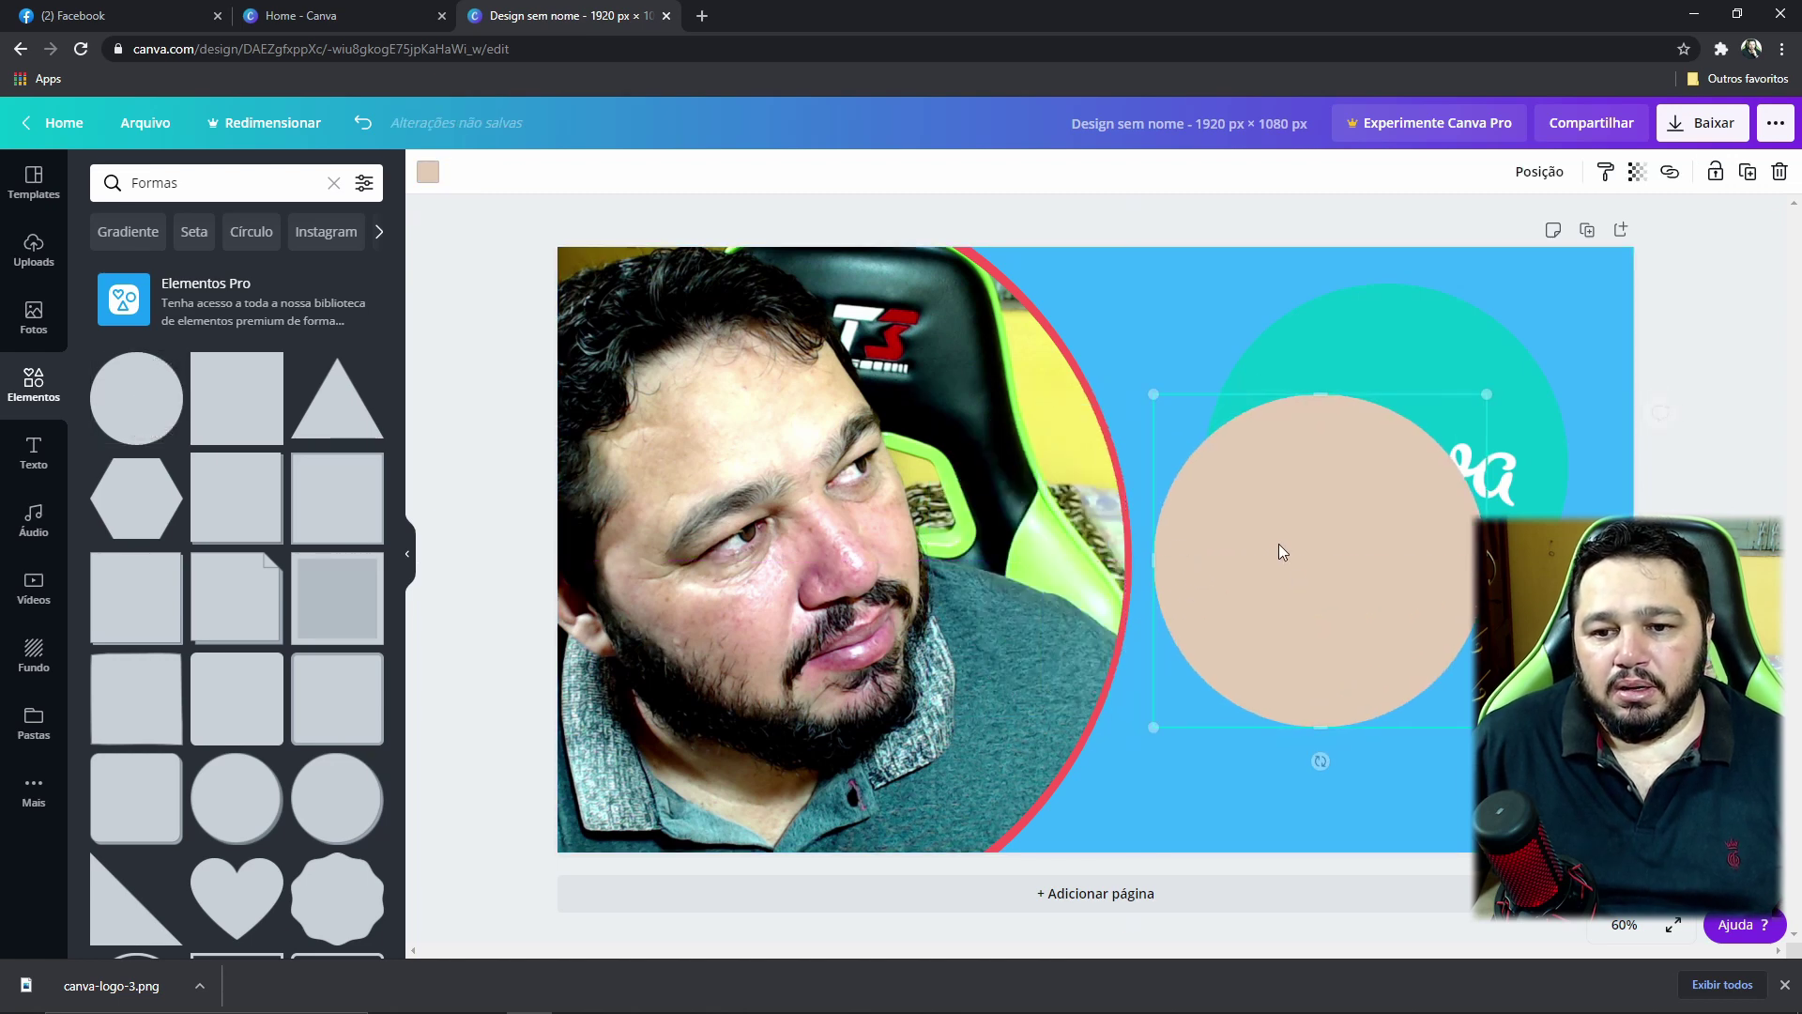
{"action": "left_click", "coordinate": [429, 175]}
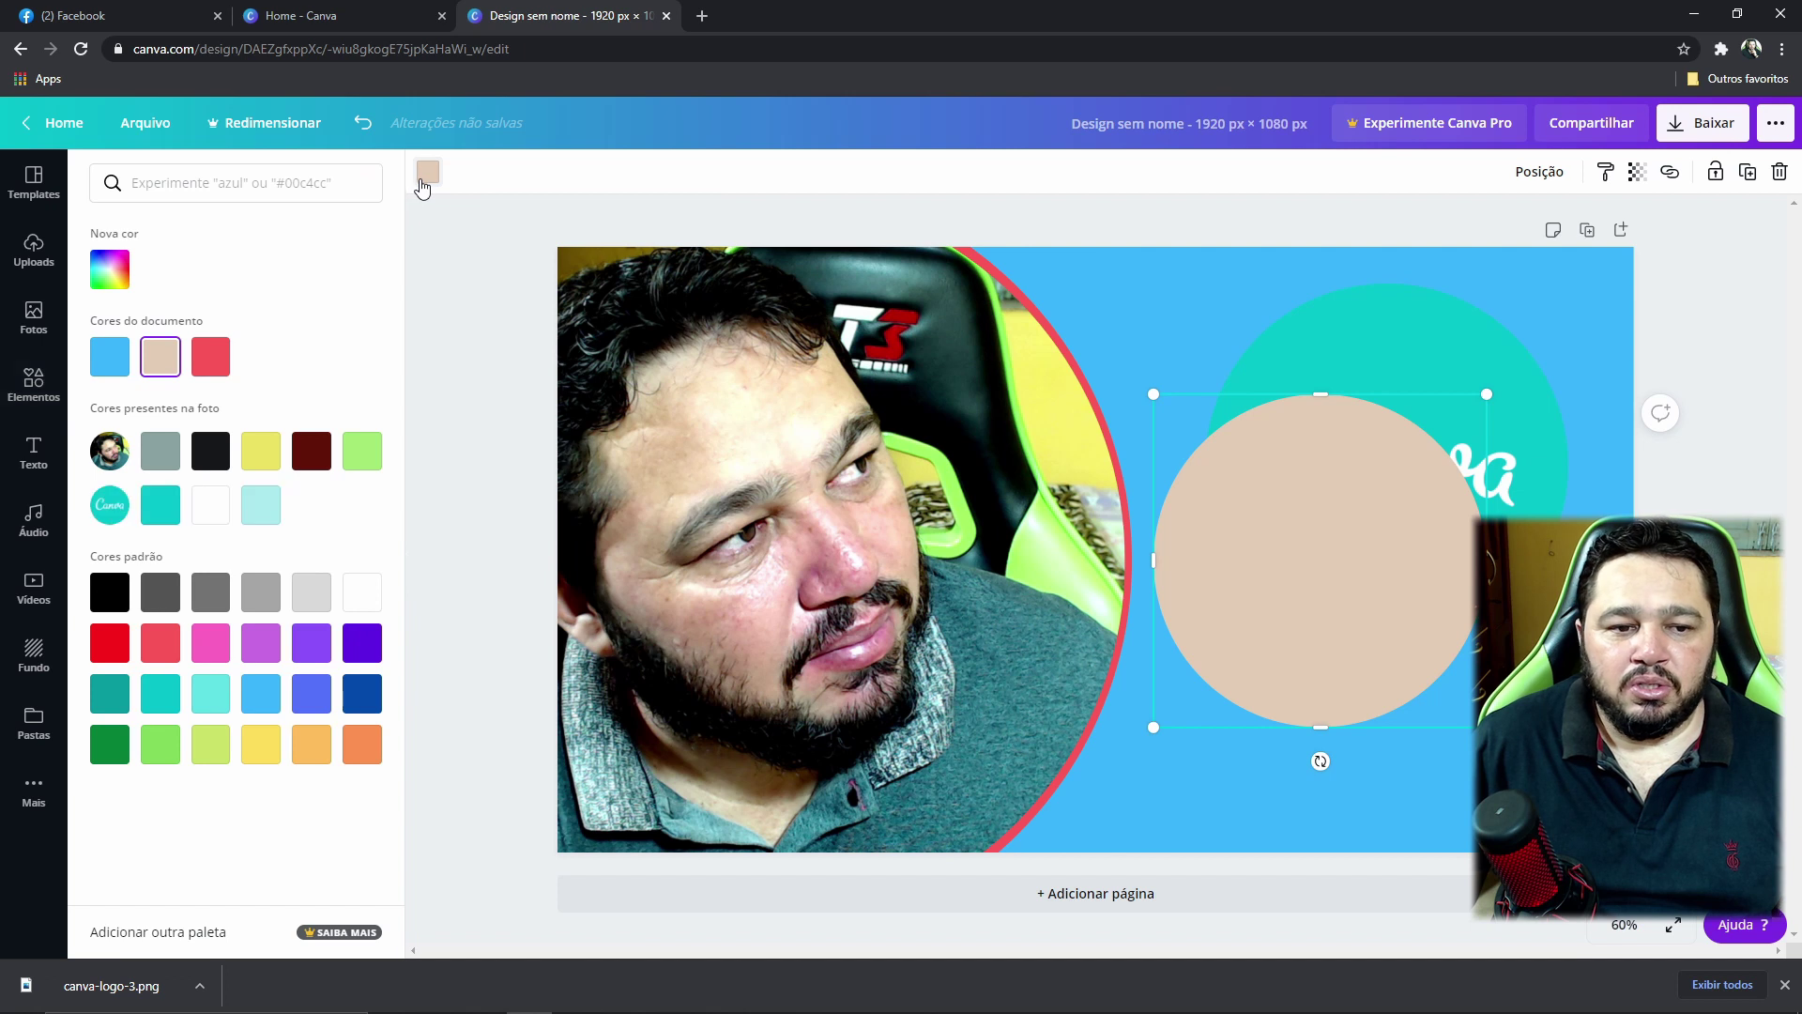
{"action": "left_click", "coordinate": [212, 653]}
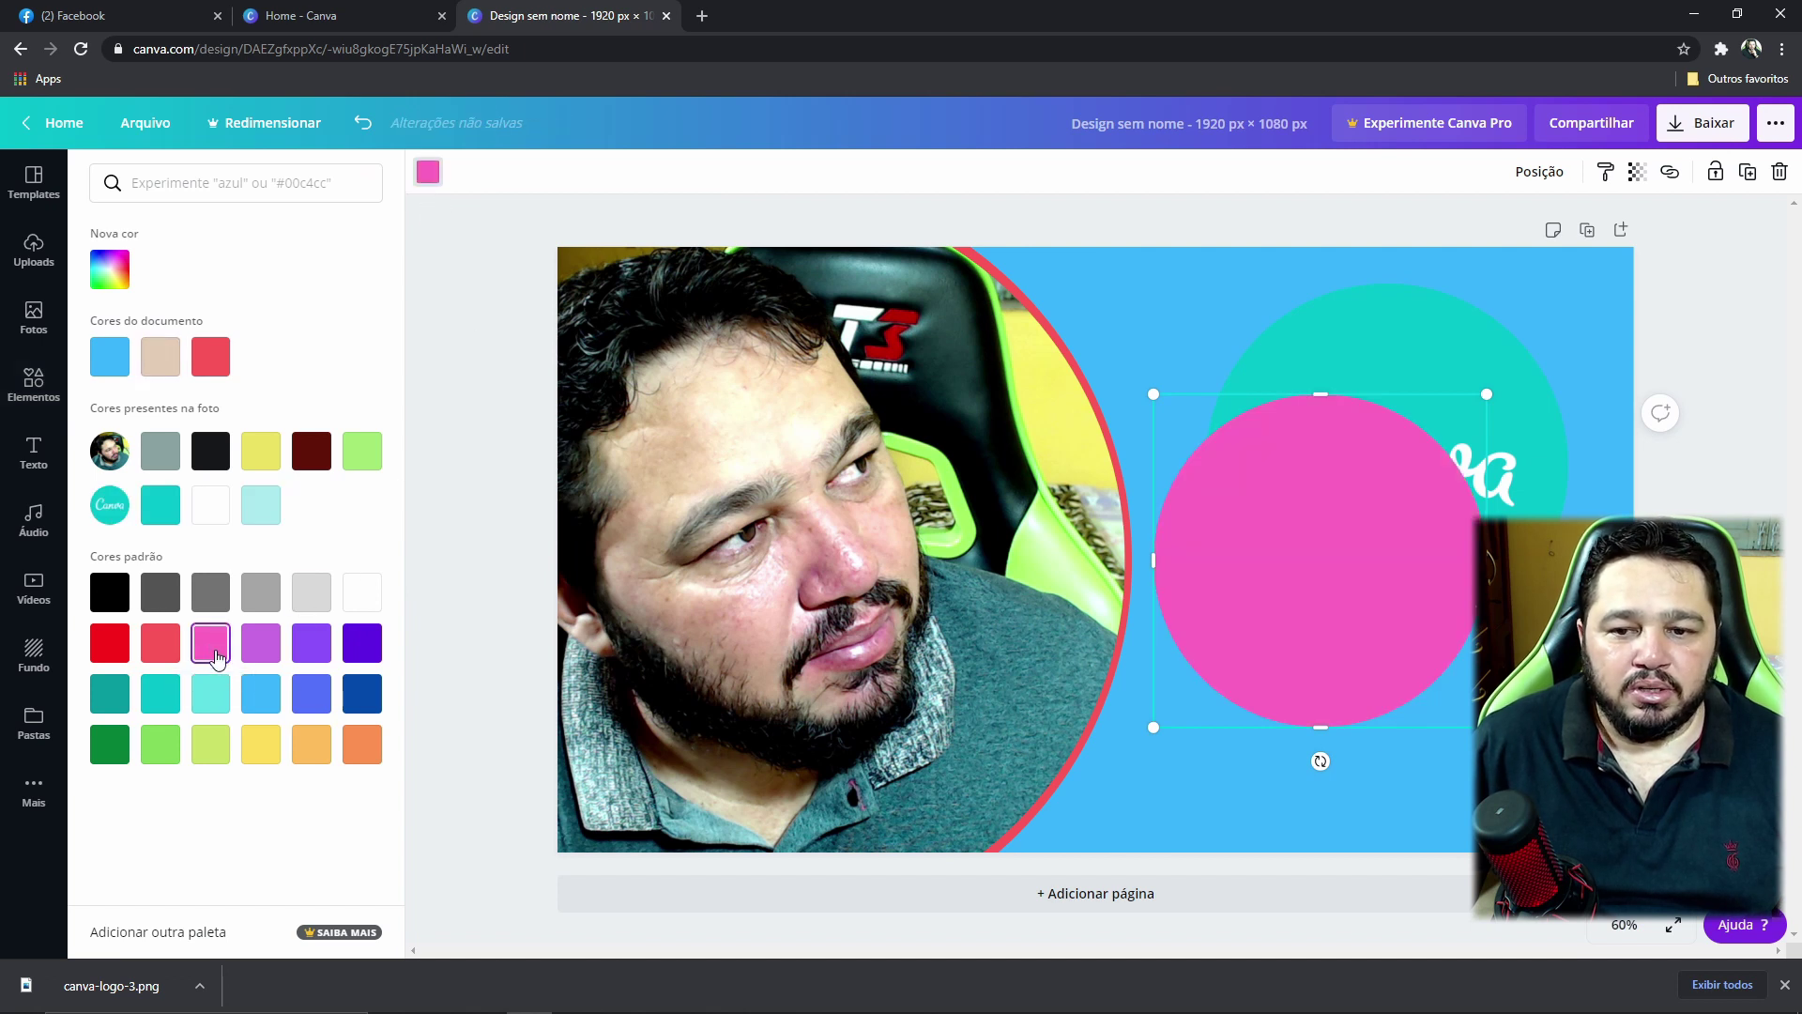
- Enlarge the pink circle until it covers the Canva logo and send it behind the logo
{"action": "left_click_drag", "start_coordinate": [1327, 607], "coordinate": [1394, 511]}
{"action": "left_click_drag", "start_coordinate": [1221, 298], "coordinate": [1191, 276]}
{"action": "left_click_drag", "start_coordinate": [1567, 653], "coordinate": [1598, 684]}
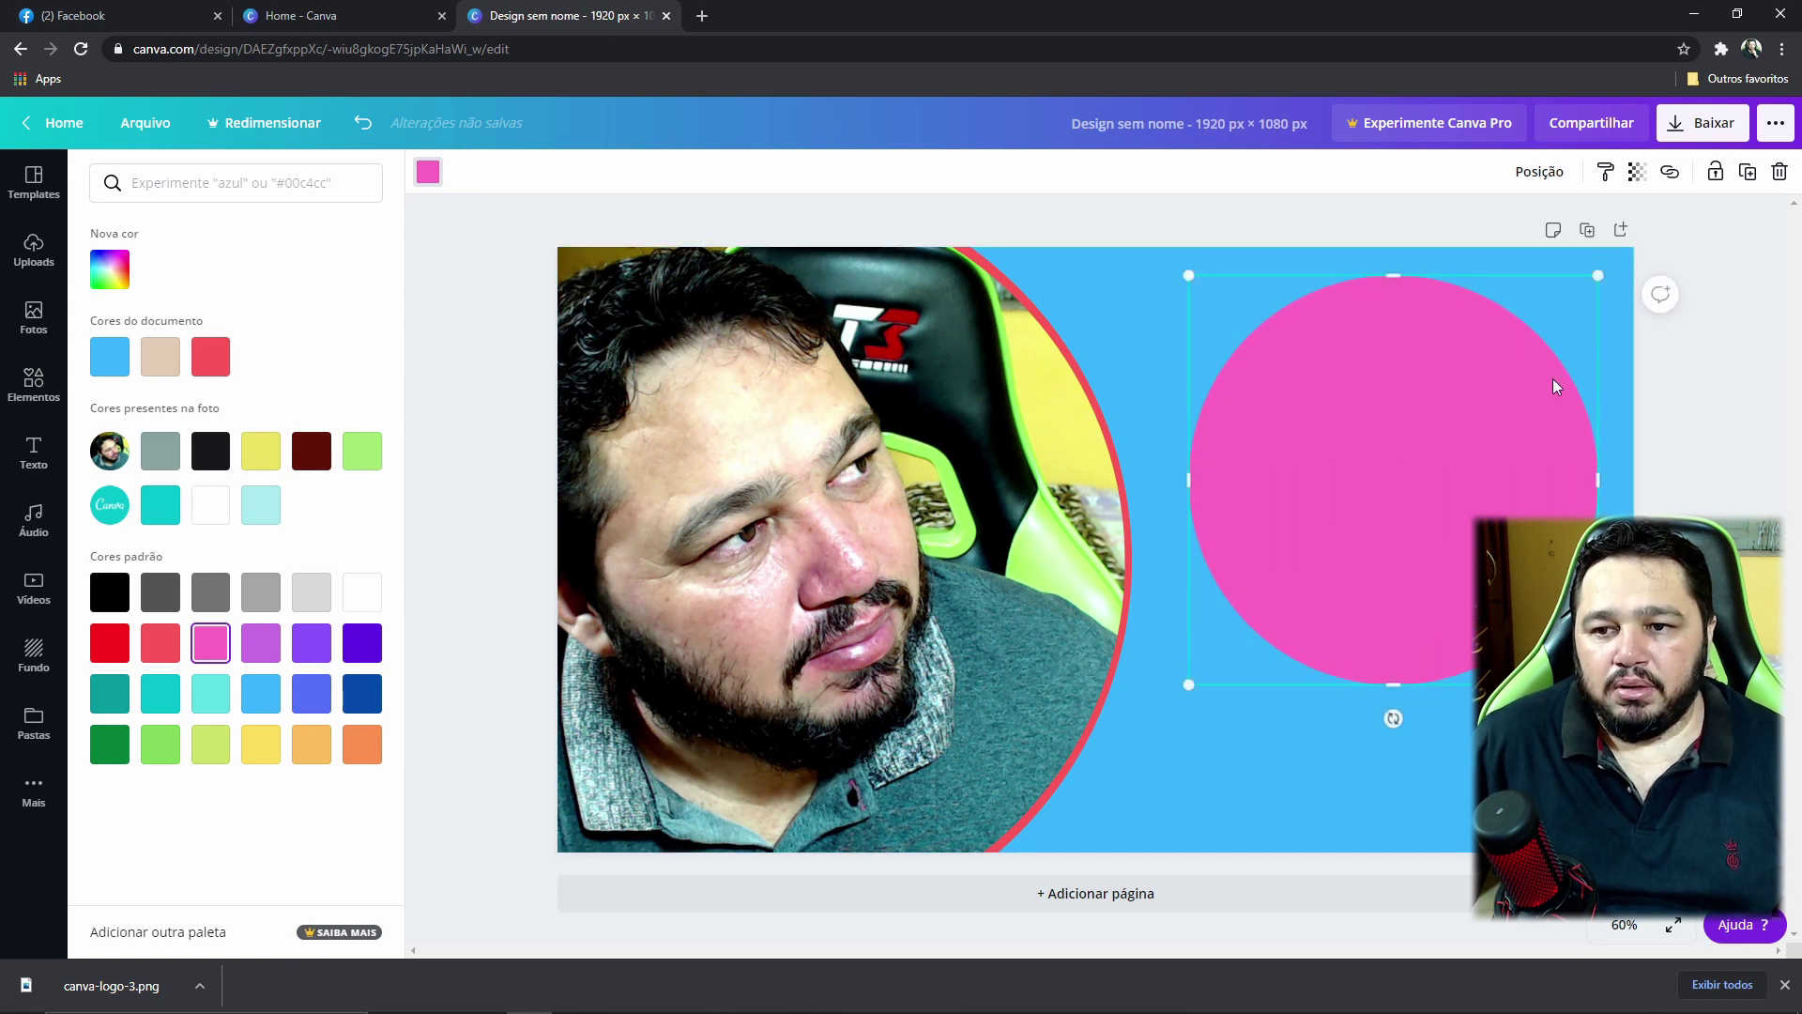
{"action": "left_click_drag", "start_coordinate": [1417, 440], "coordinate": [1425, 436]}
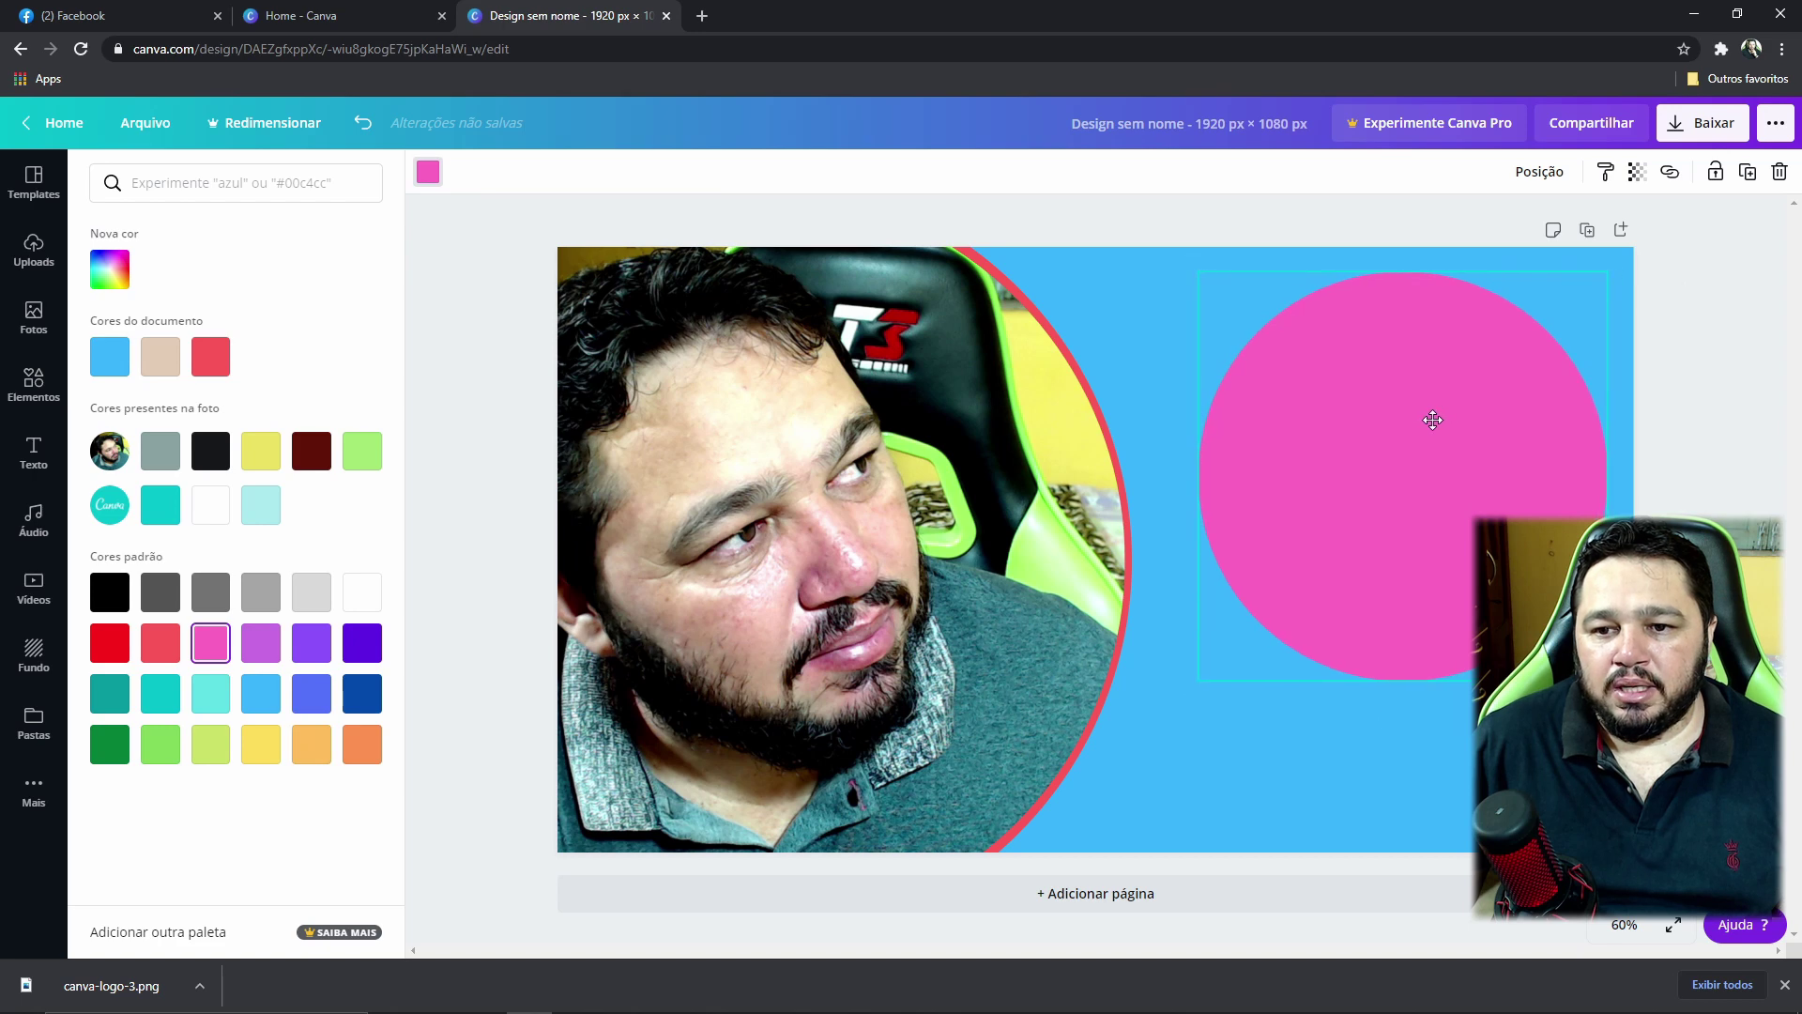
{"action": "left_click", "coordinate": [1530, 174]}
{"action": "left_click", "coordinate": [1458, 230]}
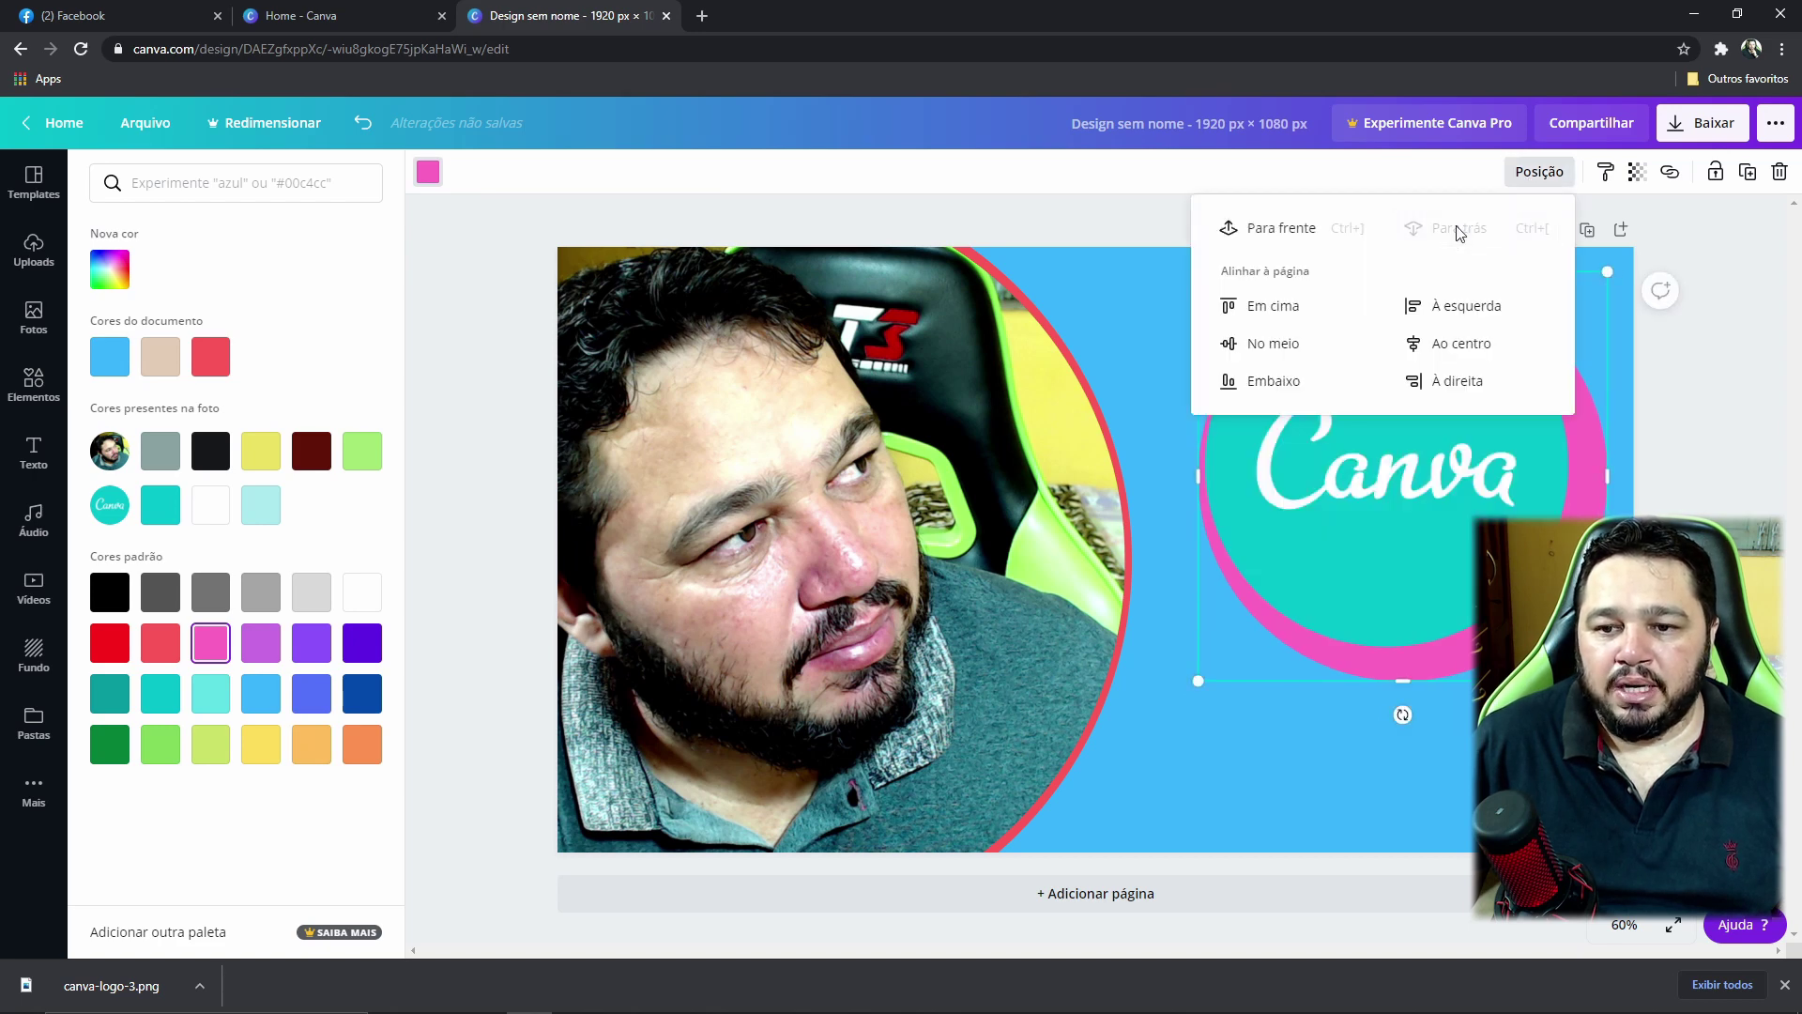
- Shrink the pink circle to slightly larger than the Canva logo and centre the two to form an even thin pink border
{"action": "left_click", "coordinate": [1427, 481]}
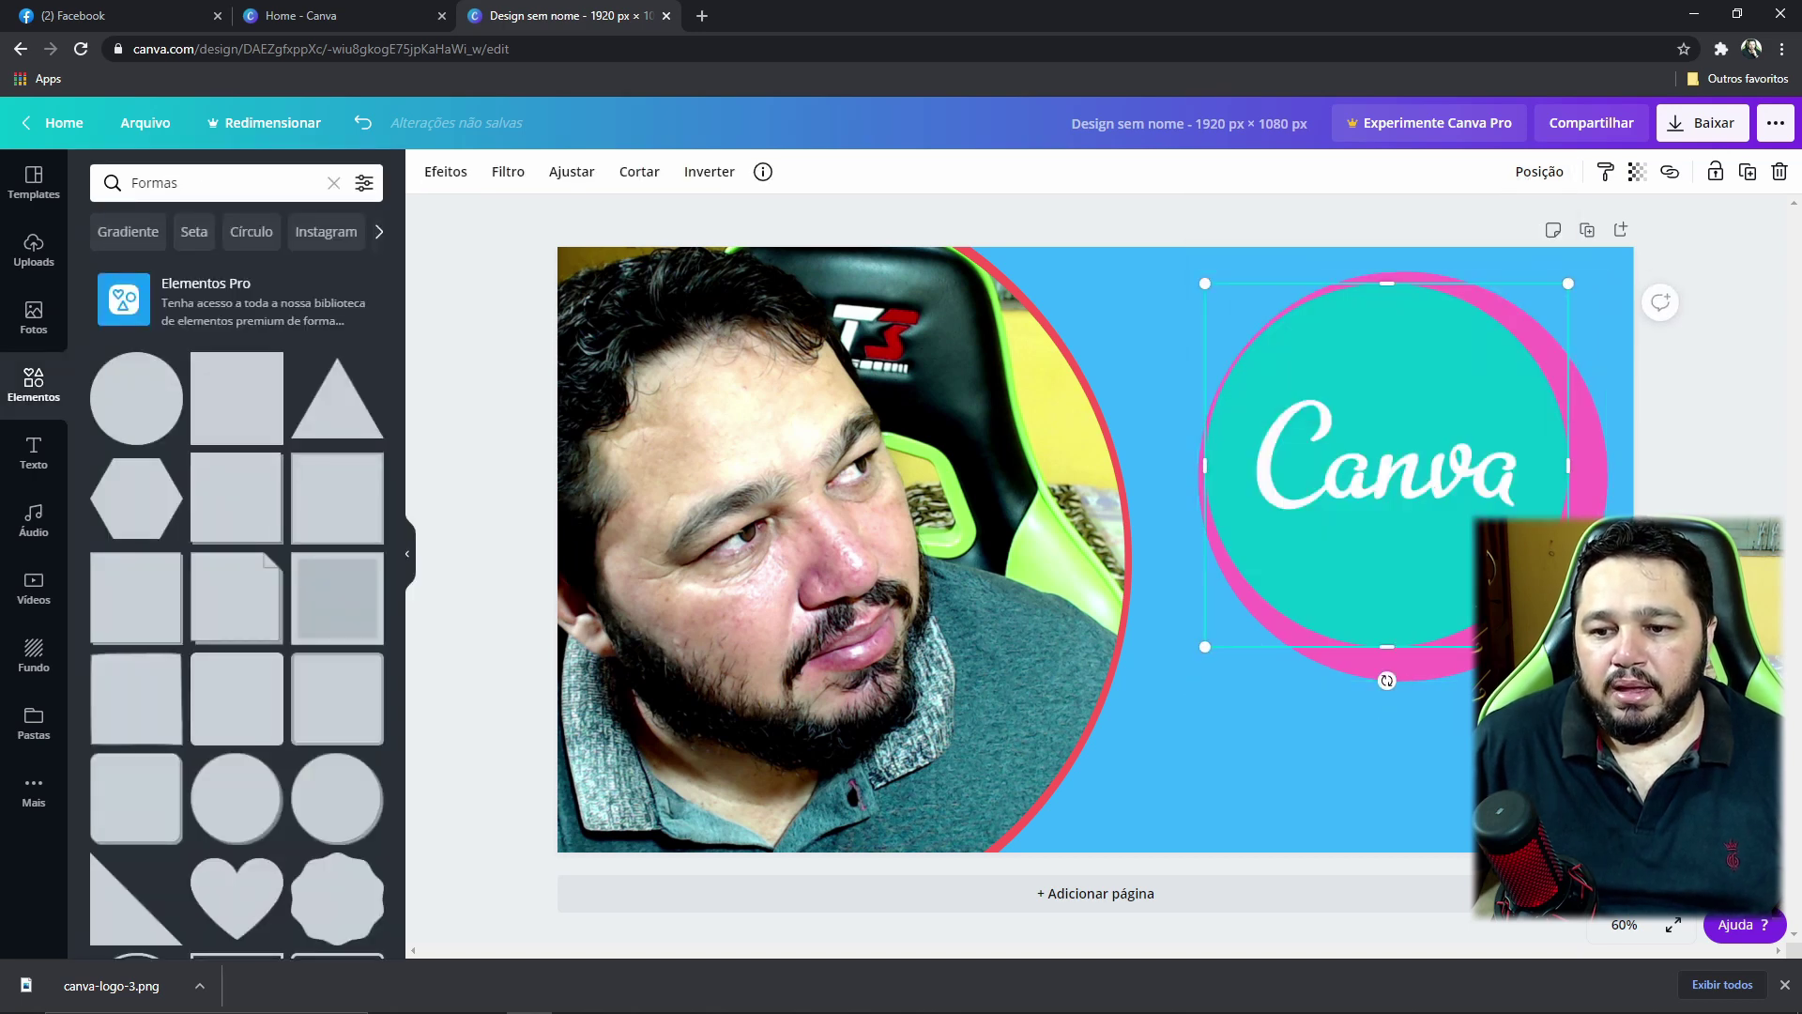
{"action": "left_click", "coordinate": [1438, 675]}
{"action": "left_click_drag", "start_coordinate": [1607, 680], "coordinate": [1577, 650]}
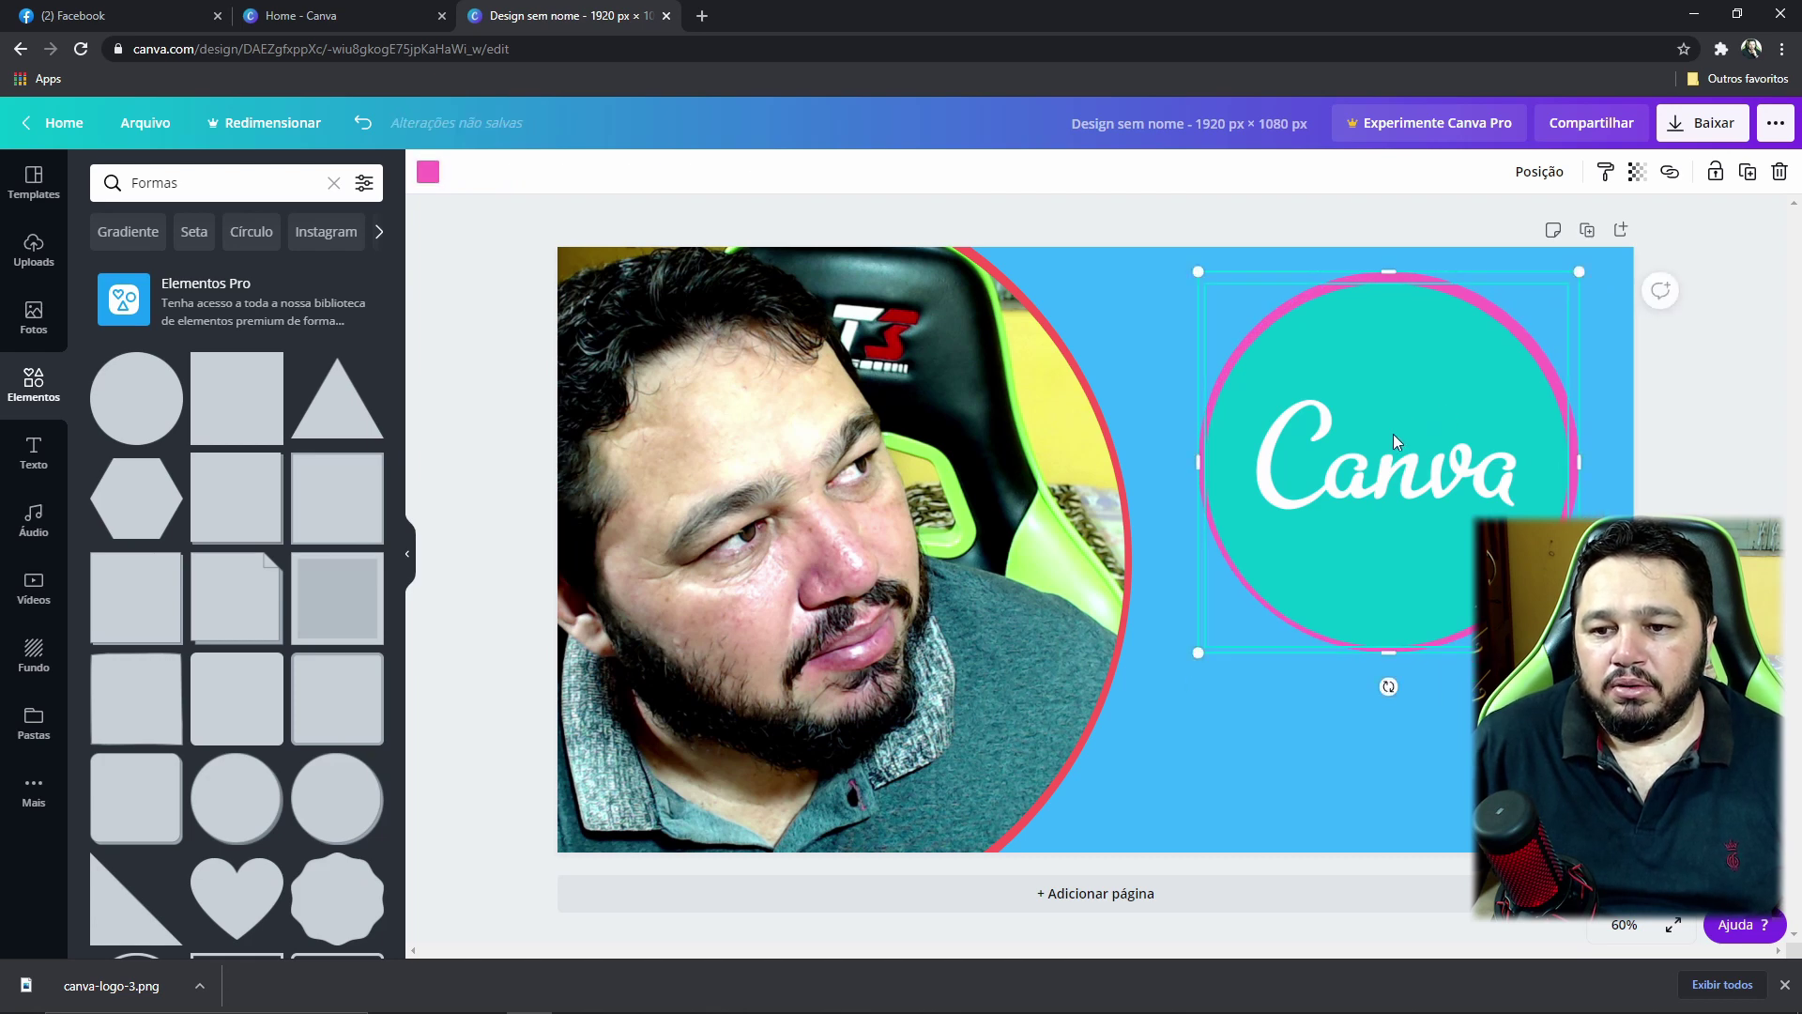
{"action": "left_click_drag", "start_coordinate": [1385, 447], "coordinate": [1389, 443]}
{"action": "left_click", "coordinate": [1540, 733]}
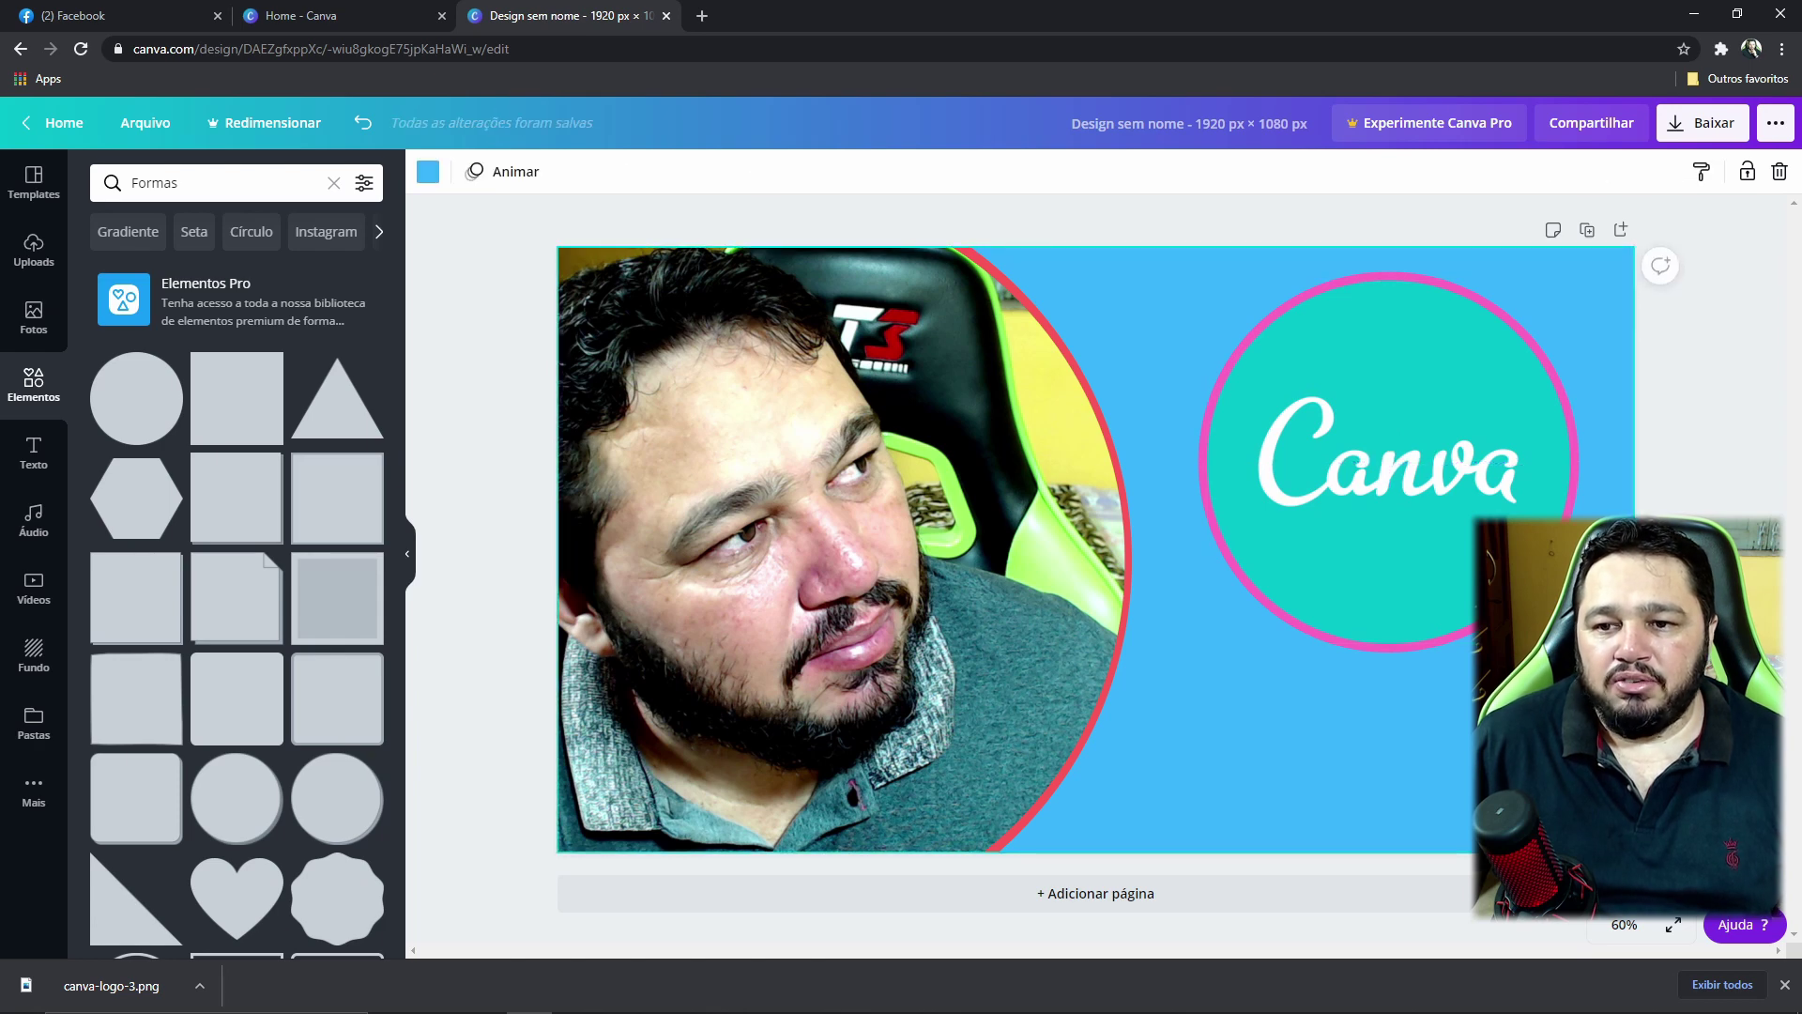
{"action": "left_click", "coordinate": [1389, 498]}
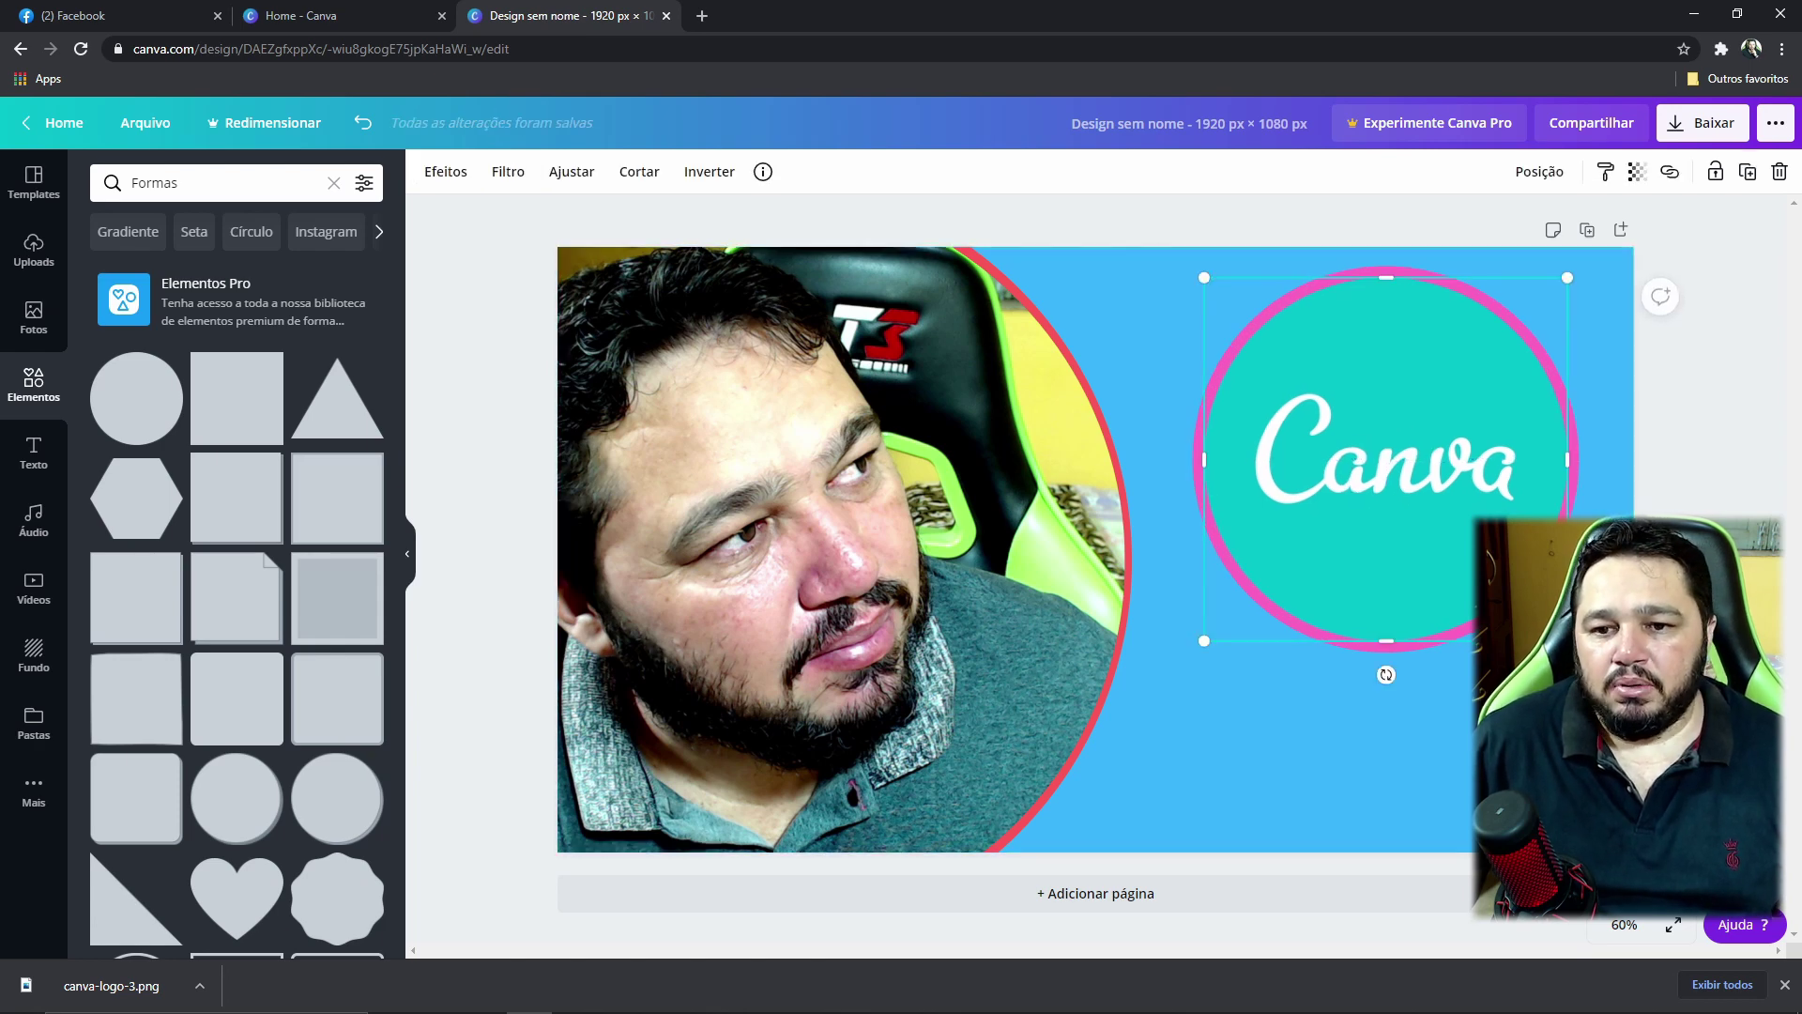
{"action": "key", "text": "Escape"}
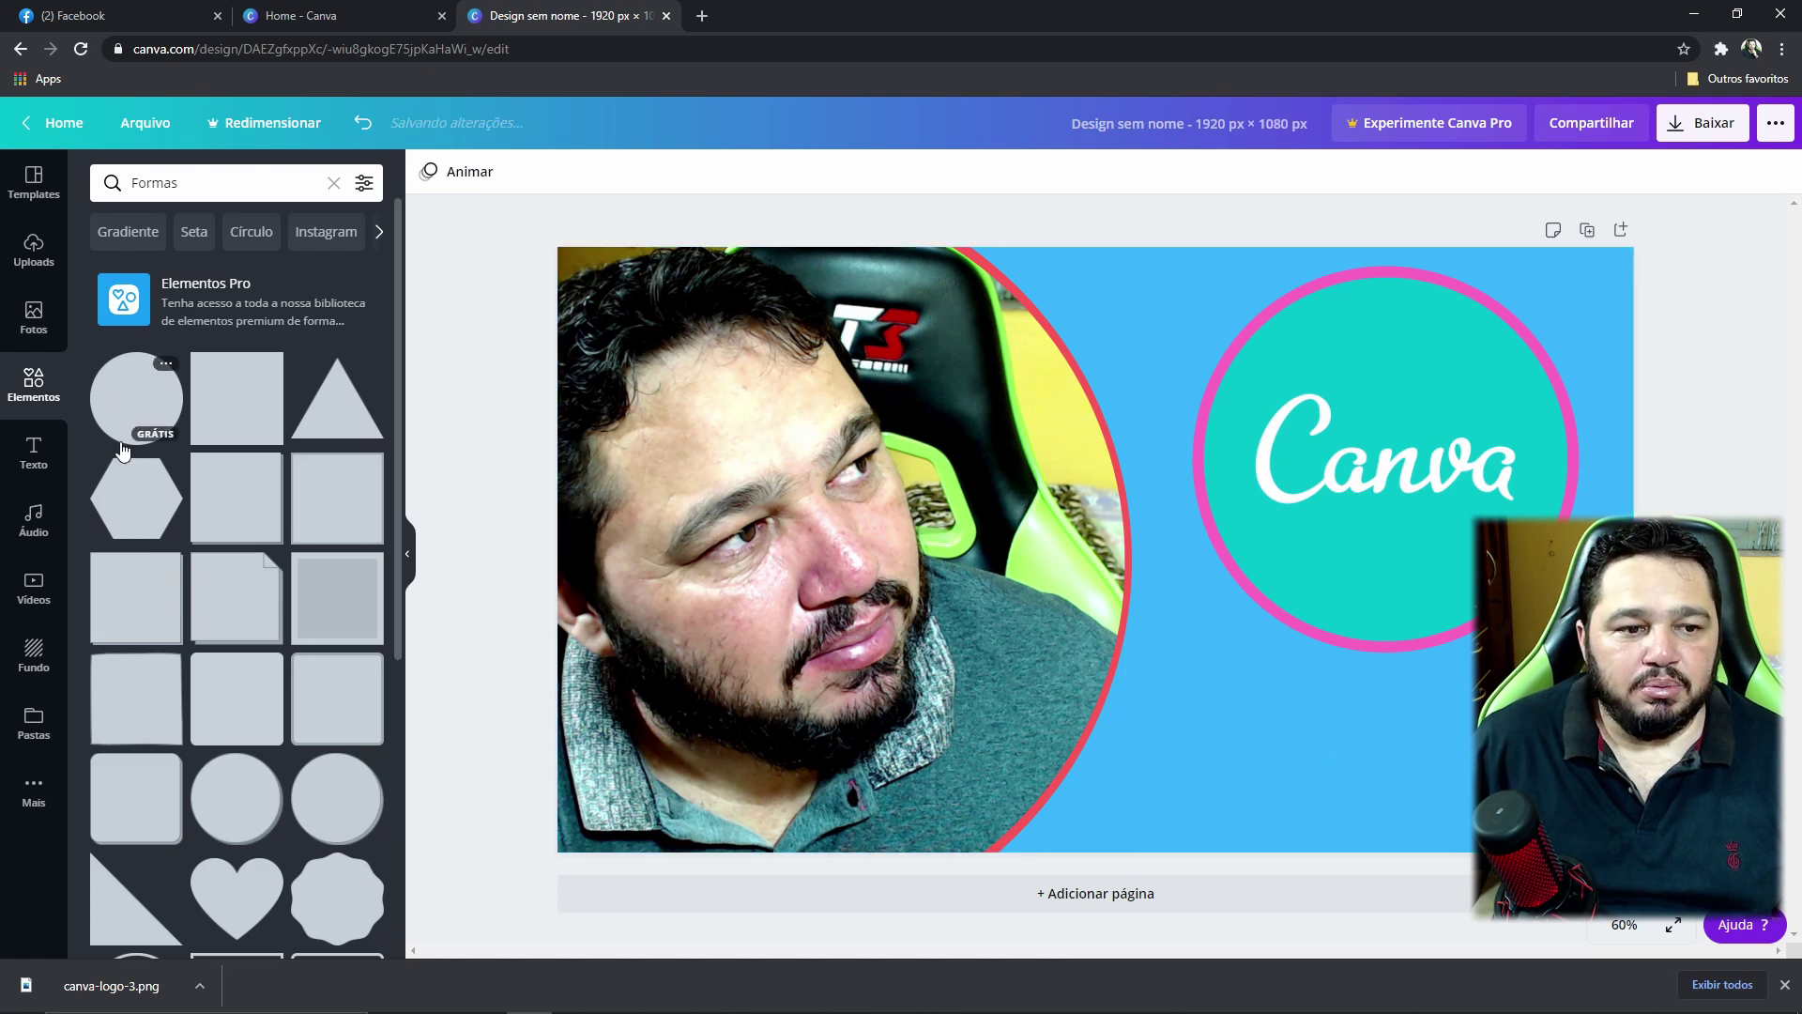
- Add the recently used "50% OFF" promotion text combination and place it on the blue area below the Canva logo
{"action": "left_click", "coordinate": [34, 452]}
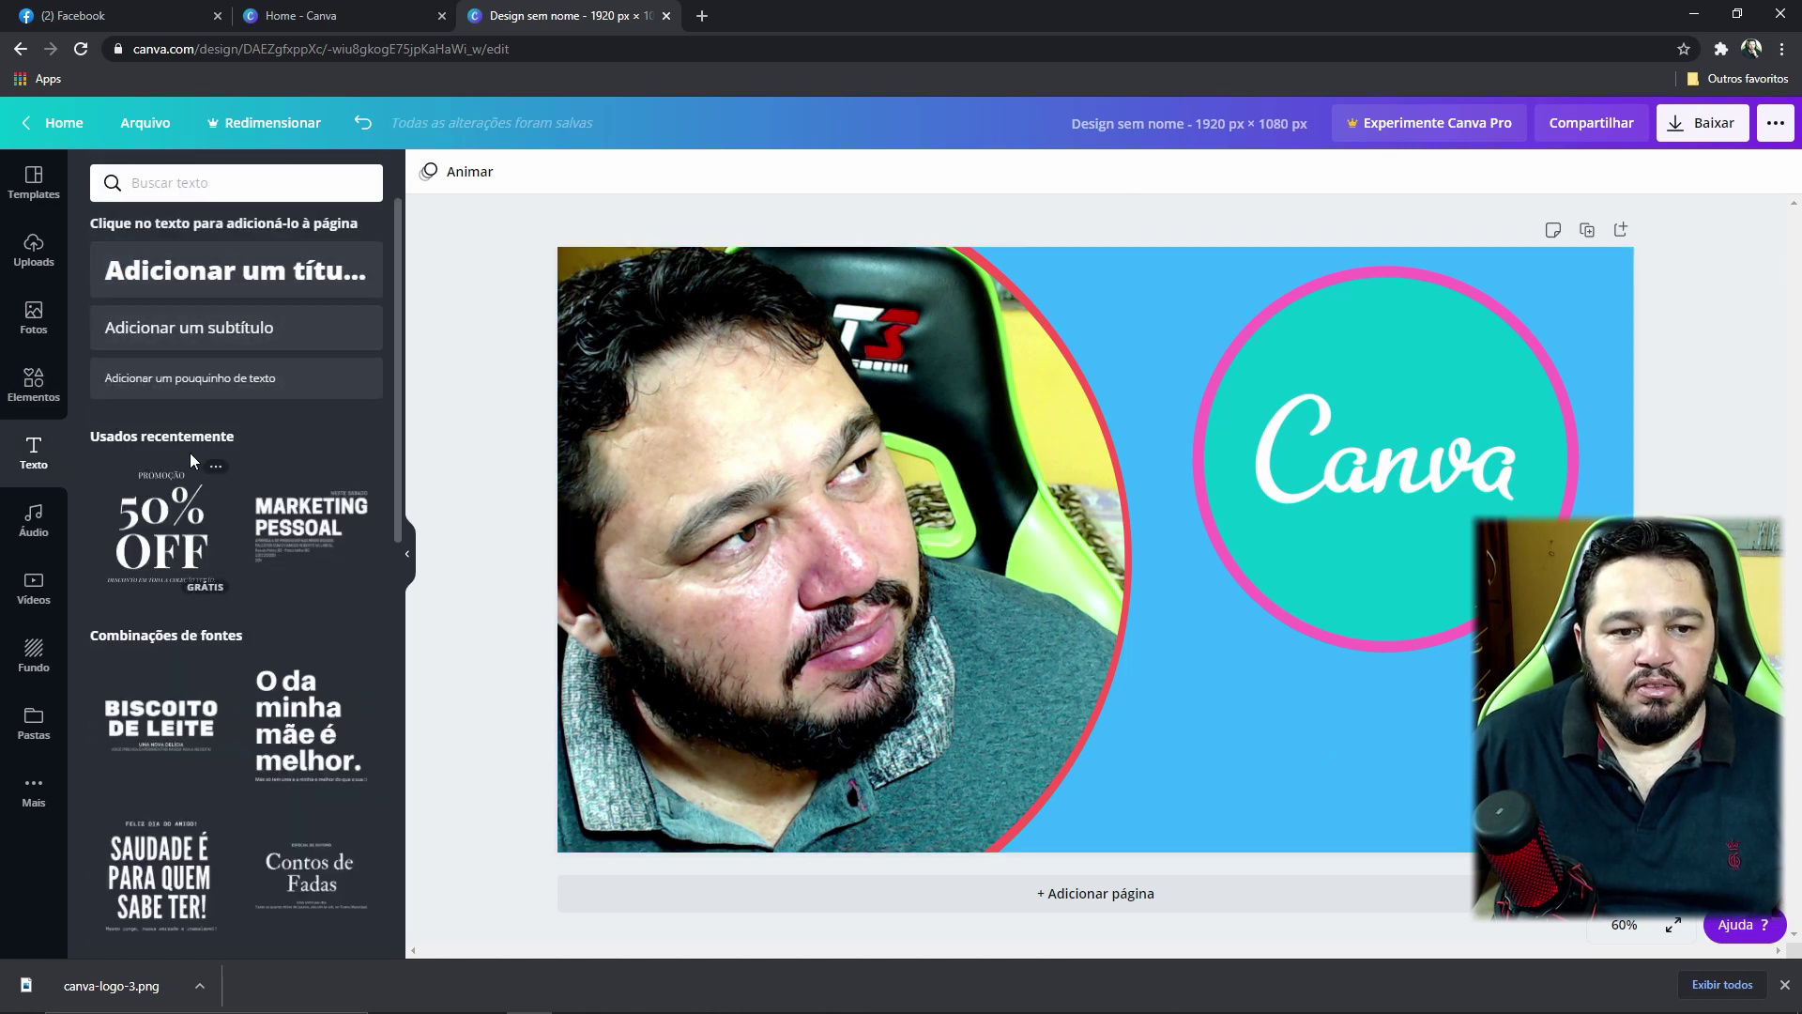
{"action": "scroll", "coordinate": [190, 452], "scroll_direction": "down", "scroll_amount": 5}
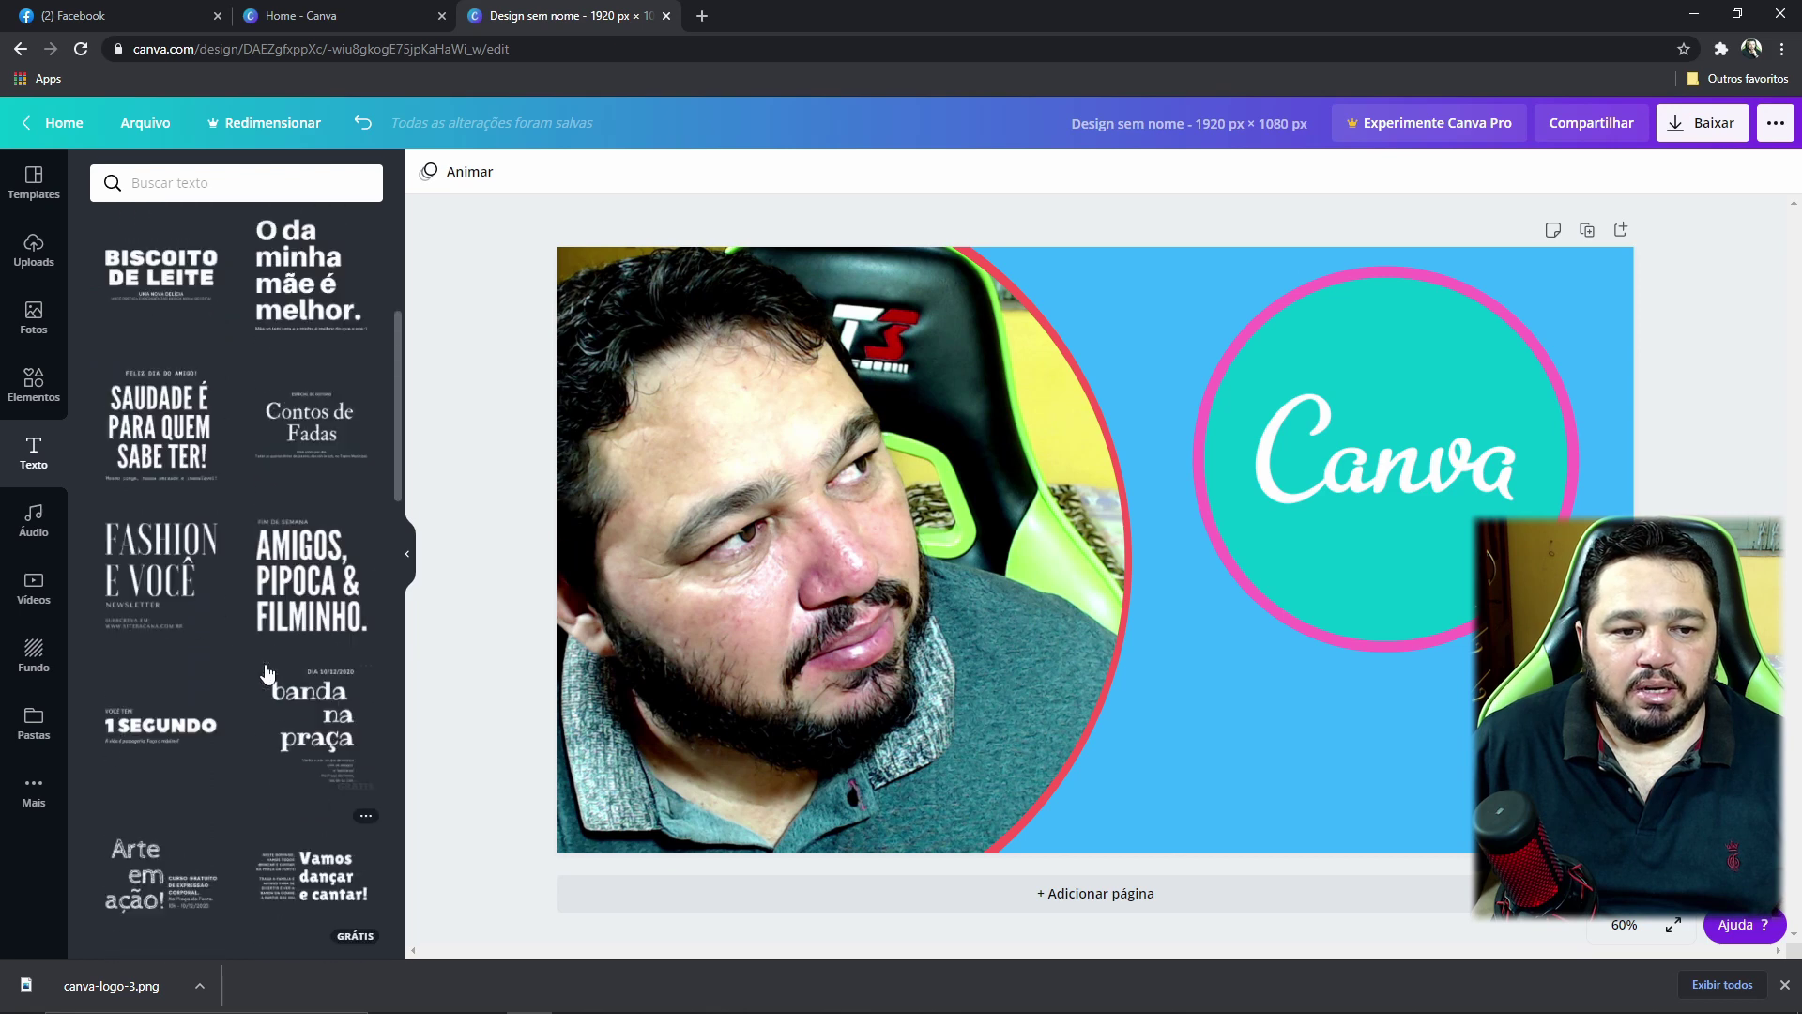
{"action": "scroll", "coordinate": [266, 673], "scroll_direction": "up", "scroll_amount": 5}
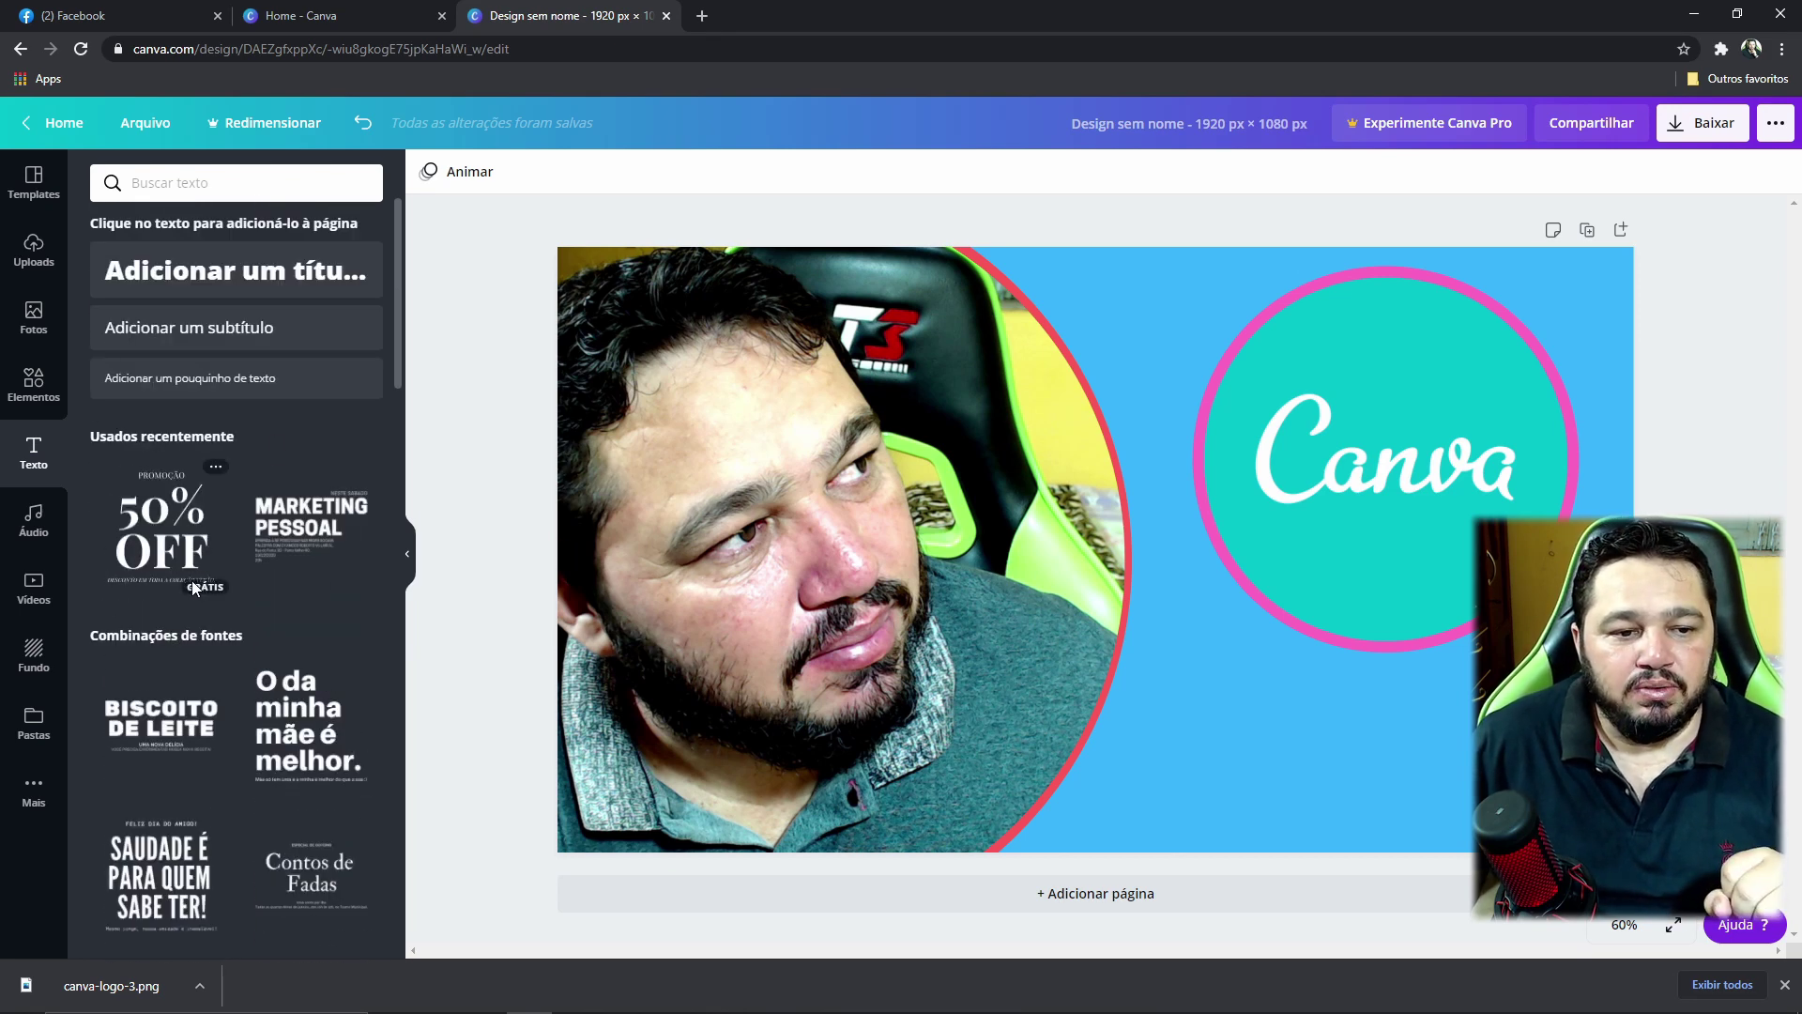
{"action": "left_click", "coordinate": [156, 534]}
{"action": "left_click_drag", "start_coordinate": [1173, 608], "coordinate": [1339, 753]}
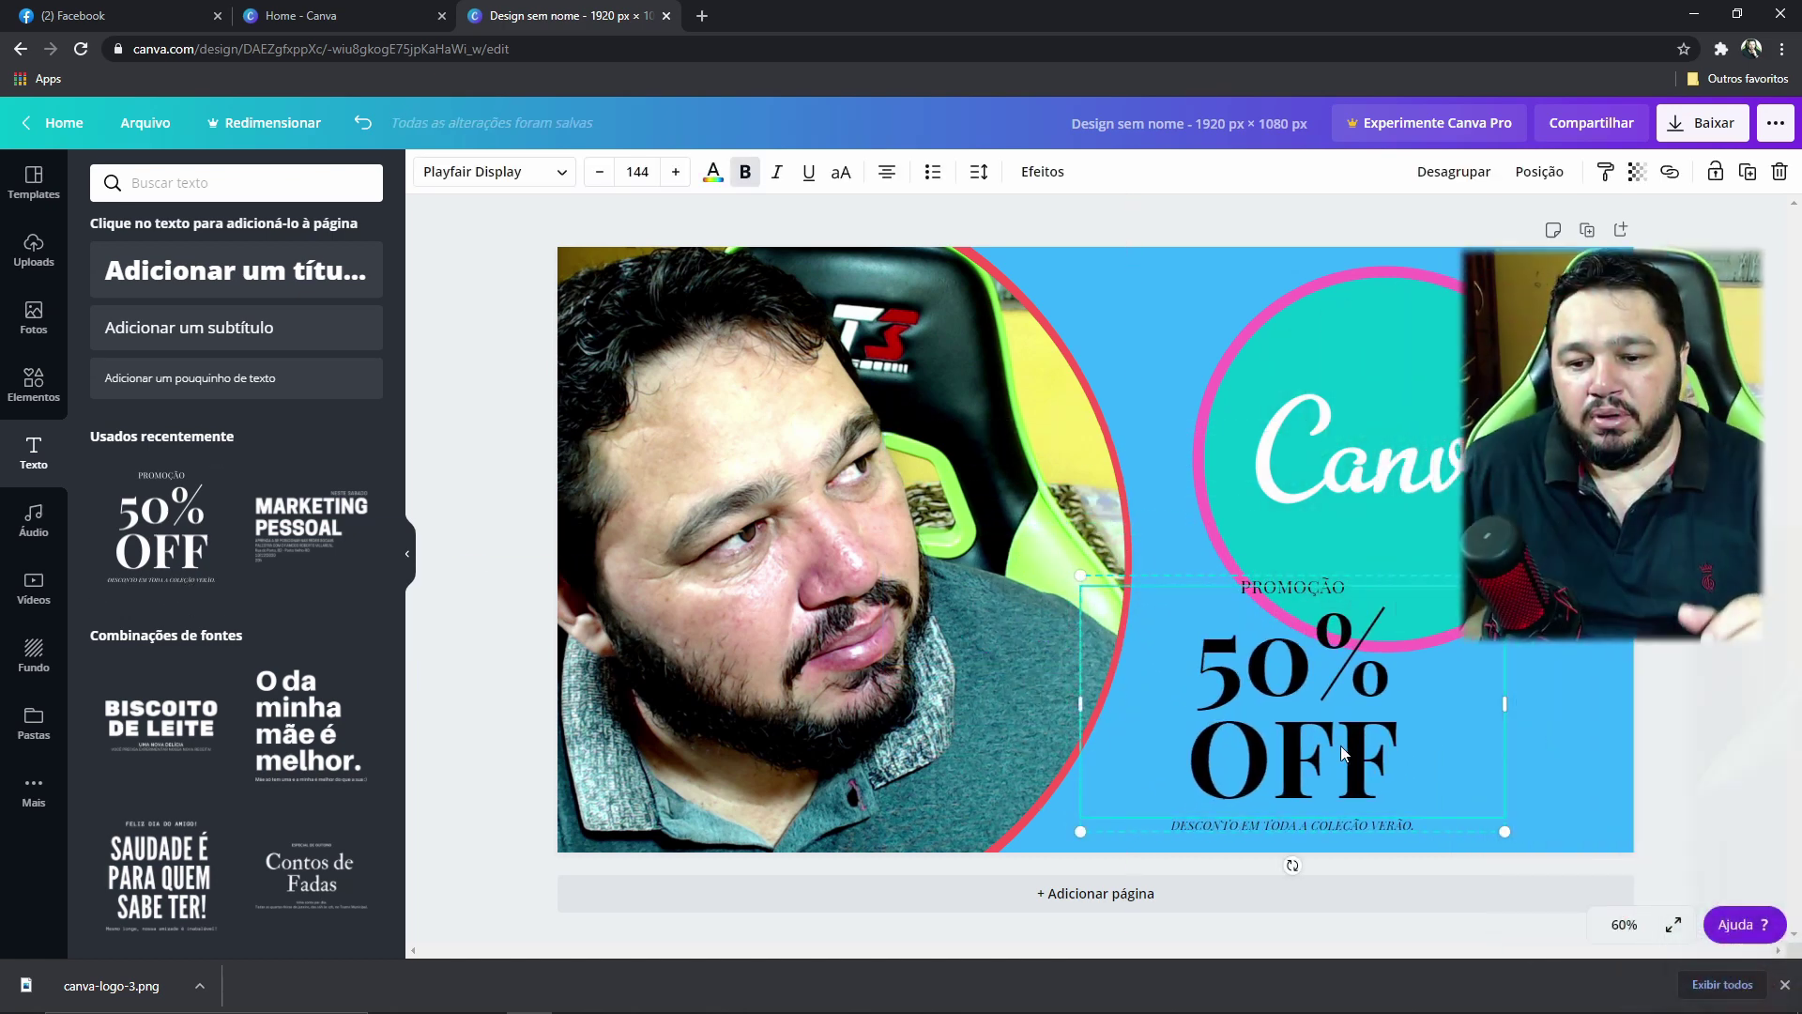
- Clear the "50% OFF" headline, the "PROMOÇÃO" line and the discount caption in the added text combination
{"action": "double_click", "coordinate": [1341, 746]}
{"action": "key", "text": "BackSpace"}
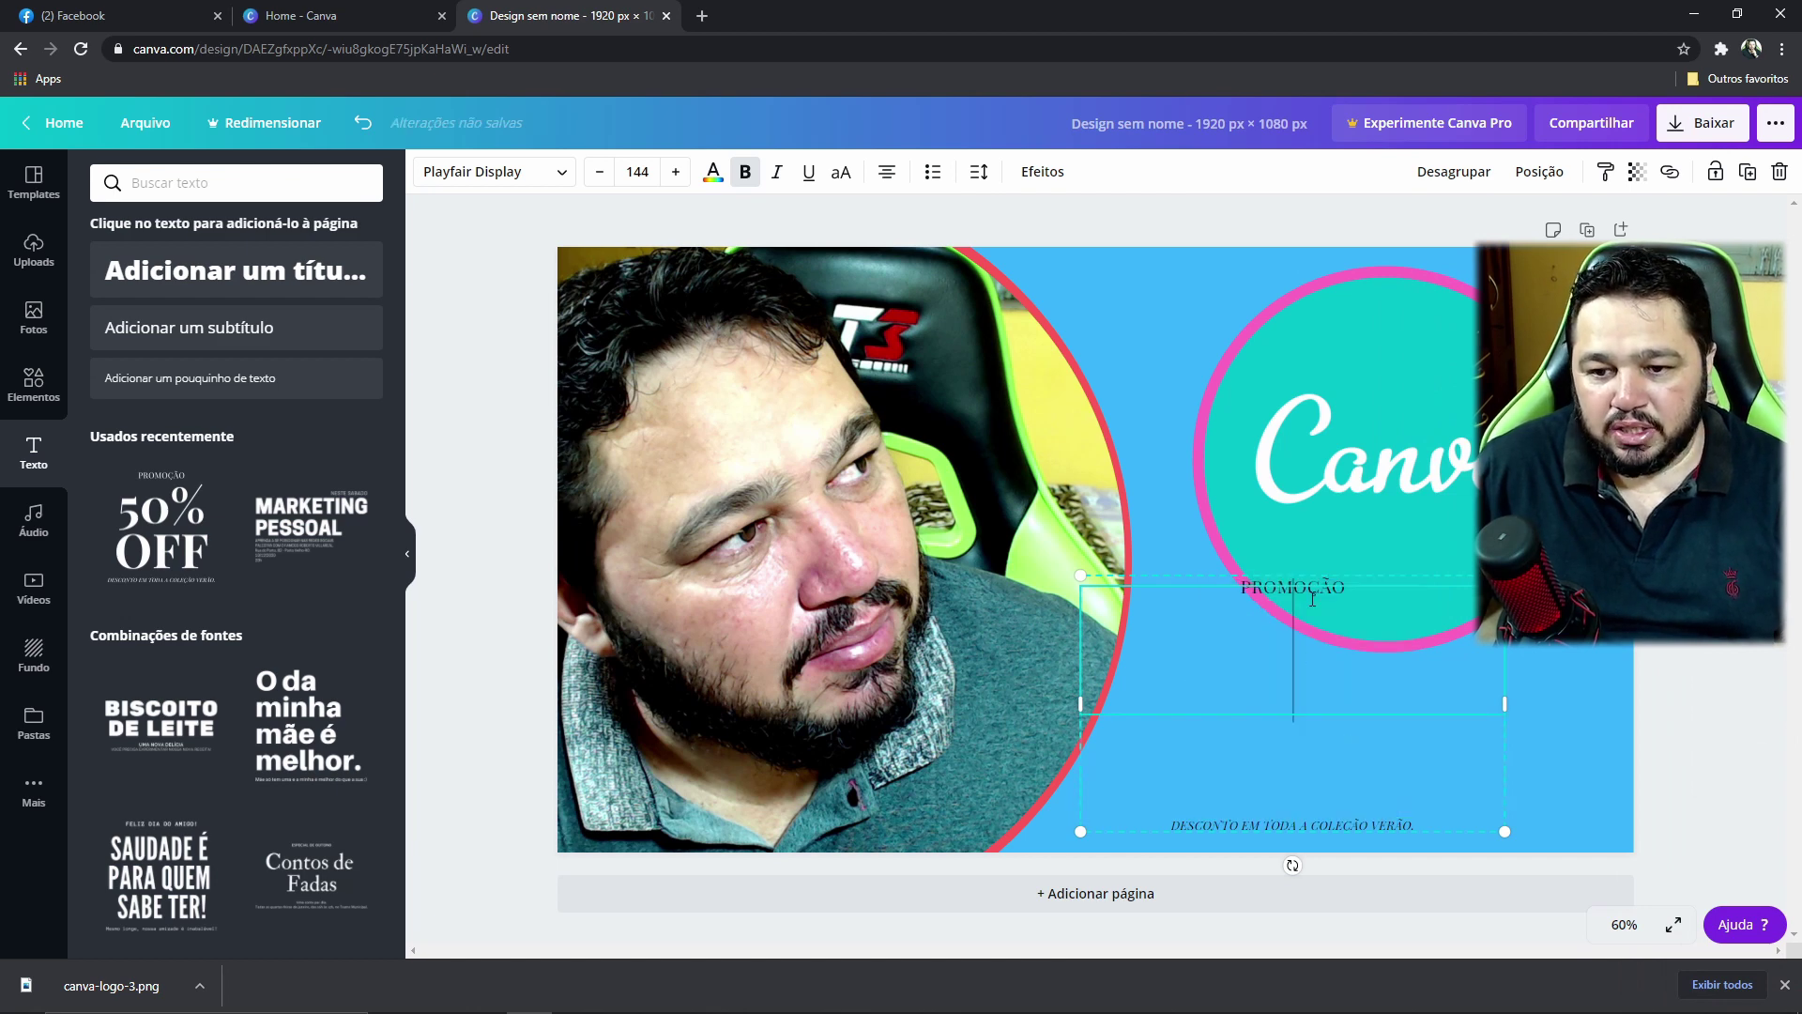
{"action": "double_click", "coordinate": [1263, 587]}
{"action": "key", "text": "BackSpace"}
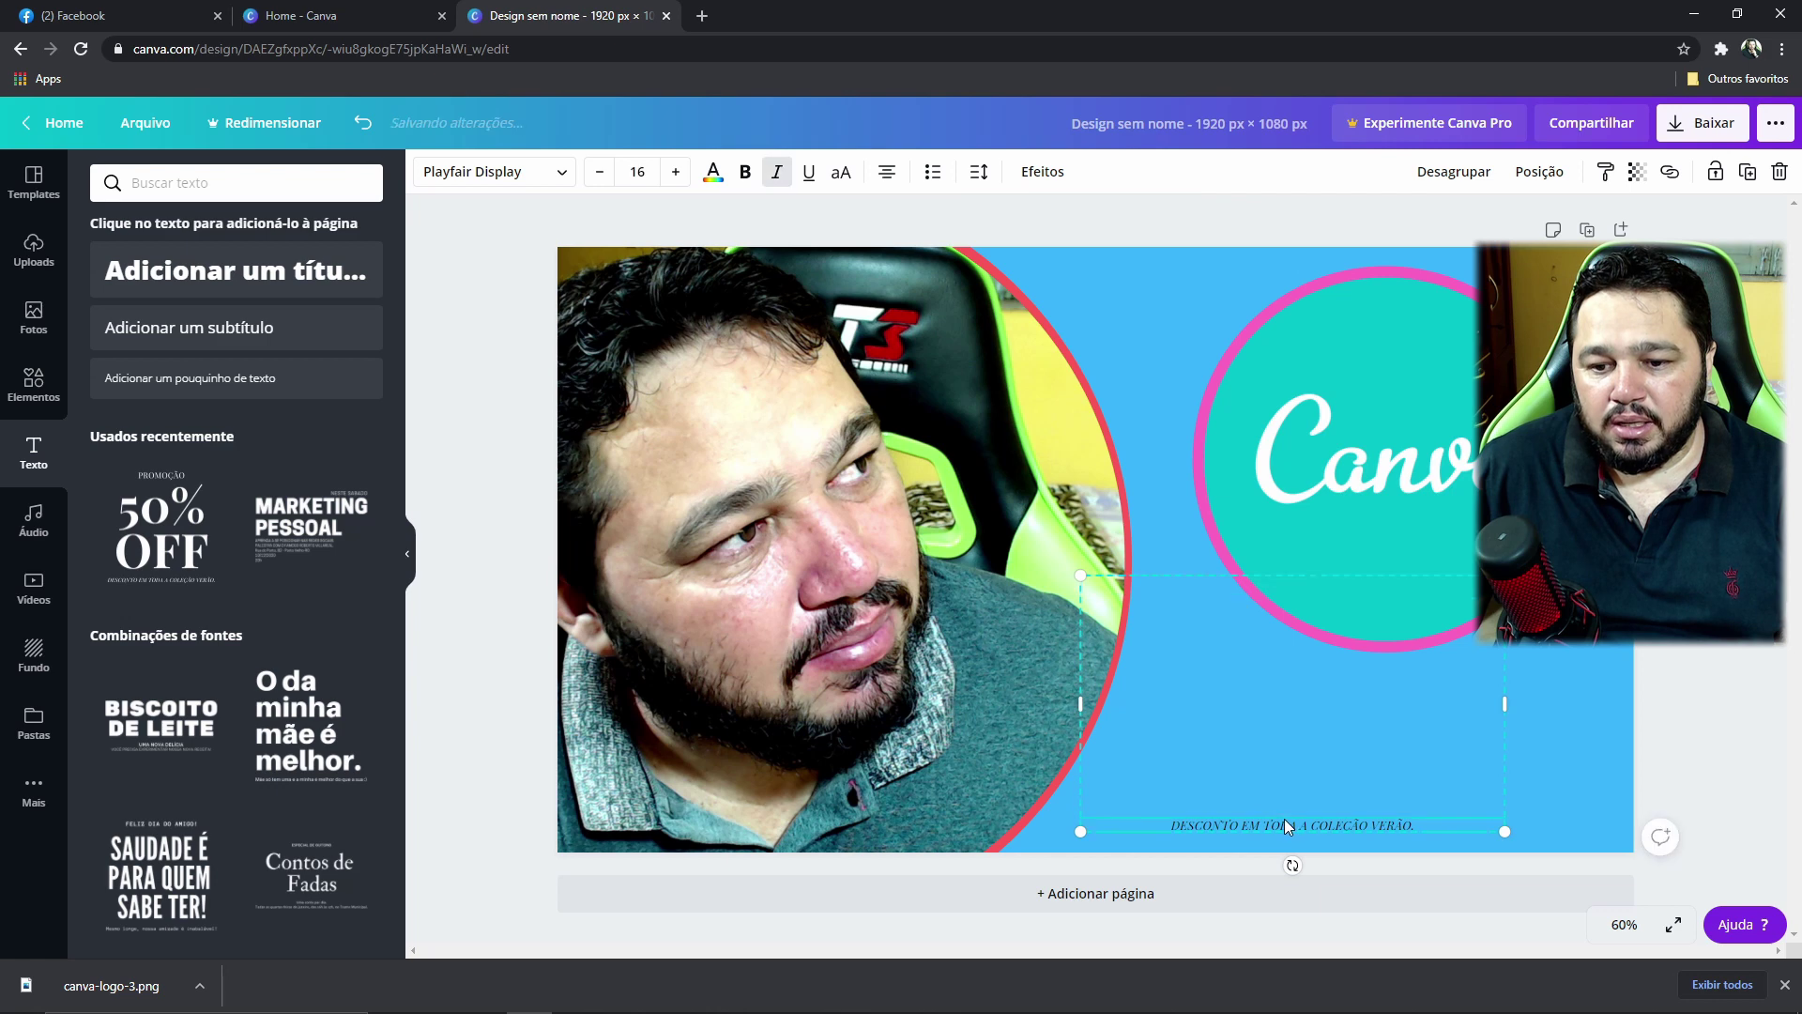
{"action": "triple_click", "coordinate": [1284, 826]}
{"action": "key", "text": "BackSpace"}
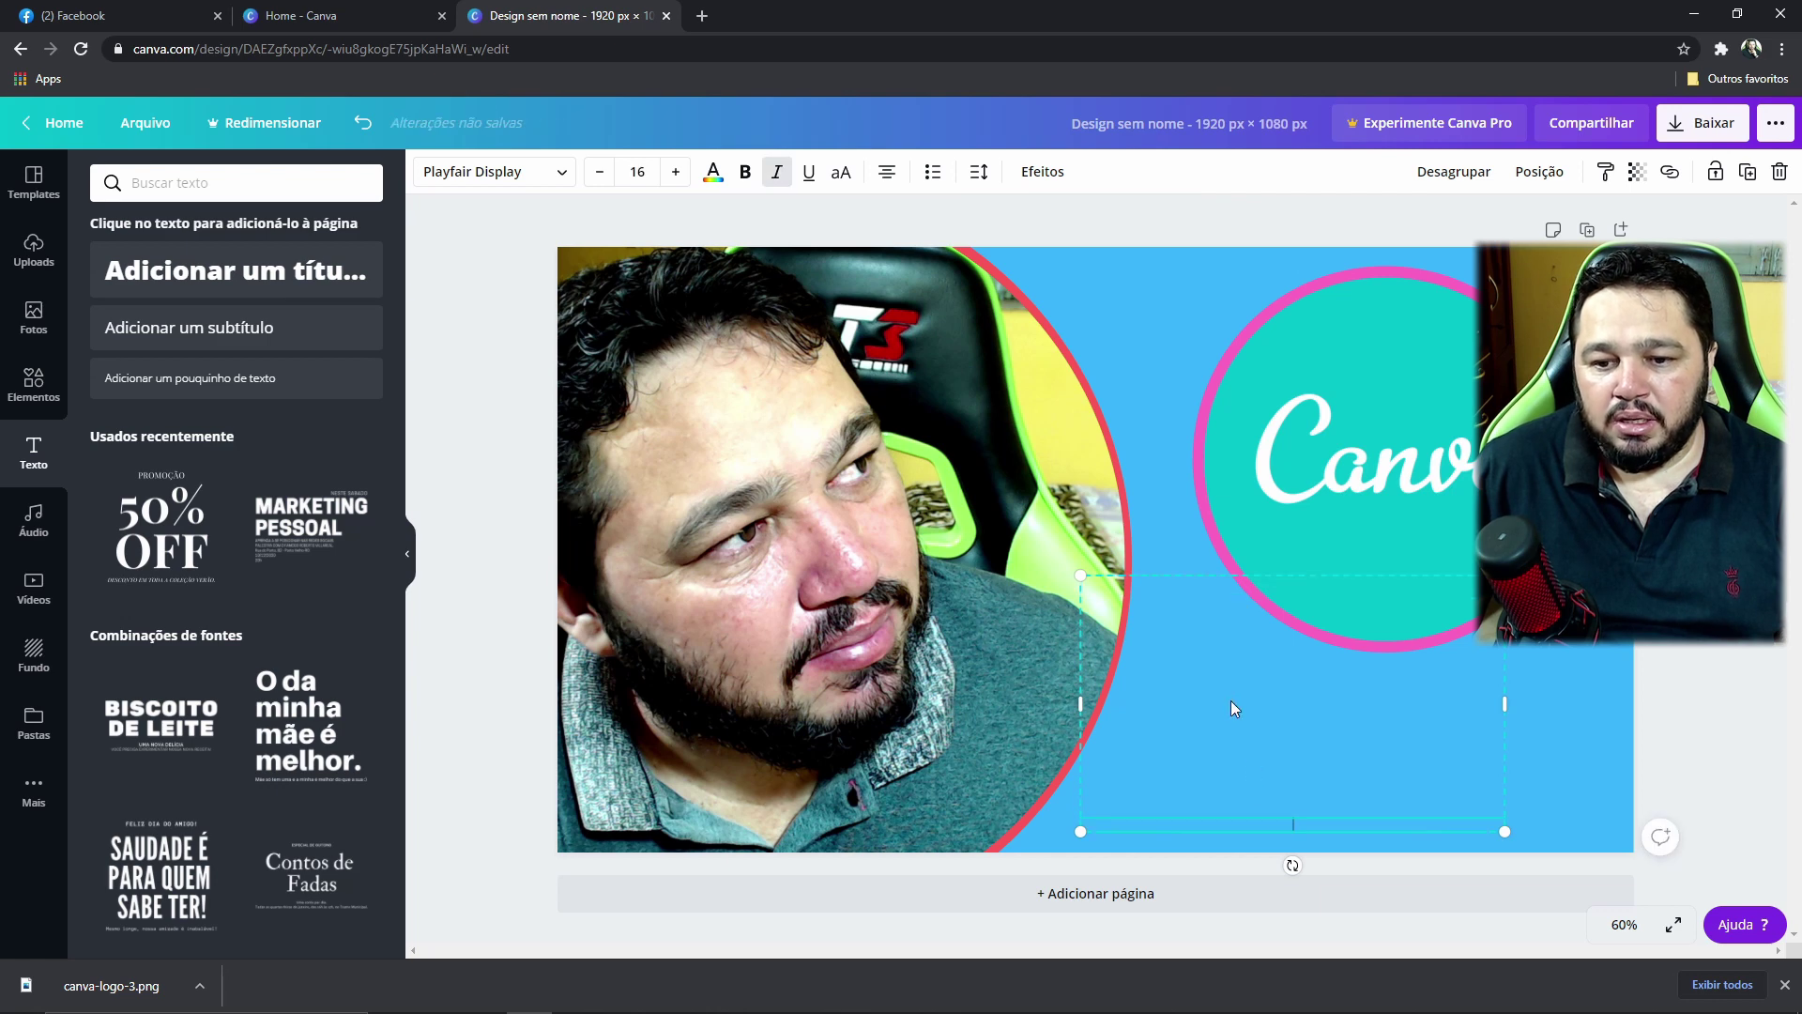
{"action": "key", "text": "BackSpace"}
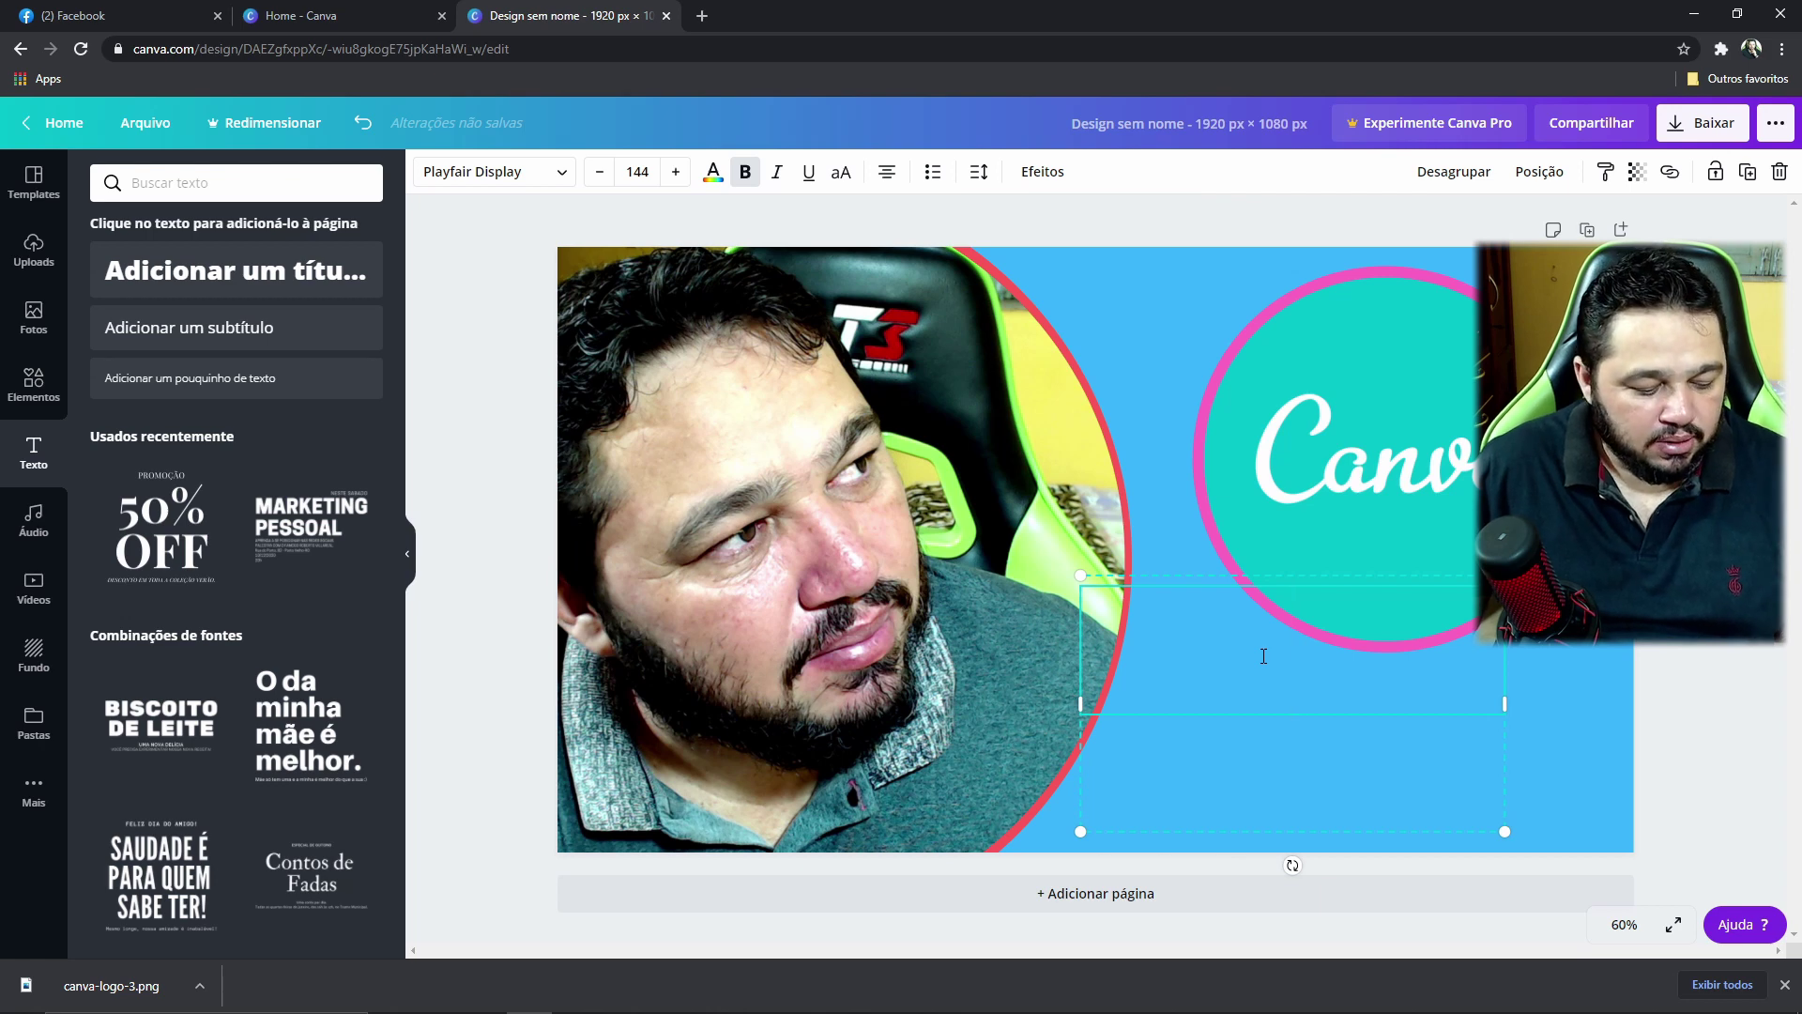
- Enter "CAPA DOS VÍDEOS" as the headline and widen its text box to fit the wording on two lines
{"action": "type", "text": "CAPA"}
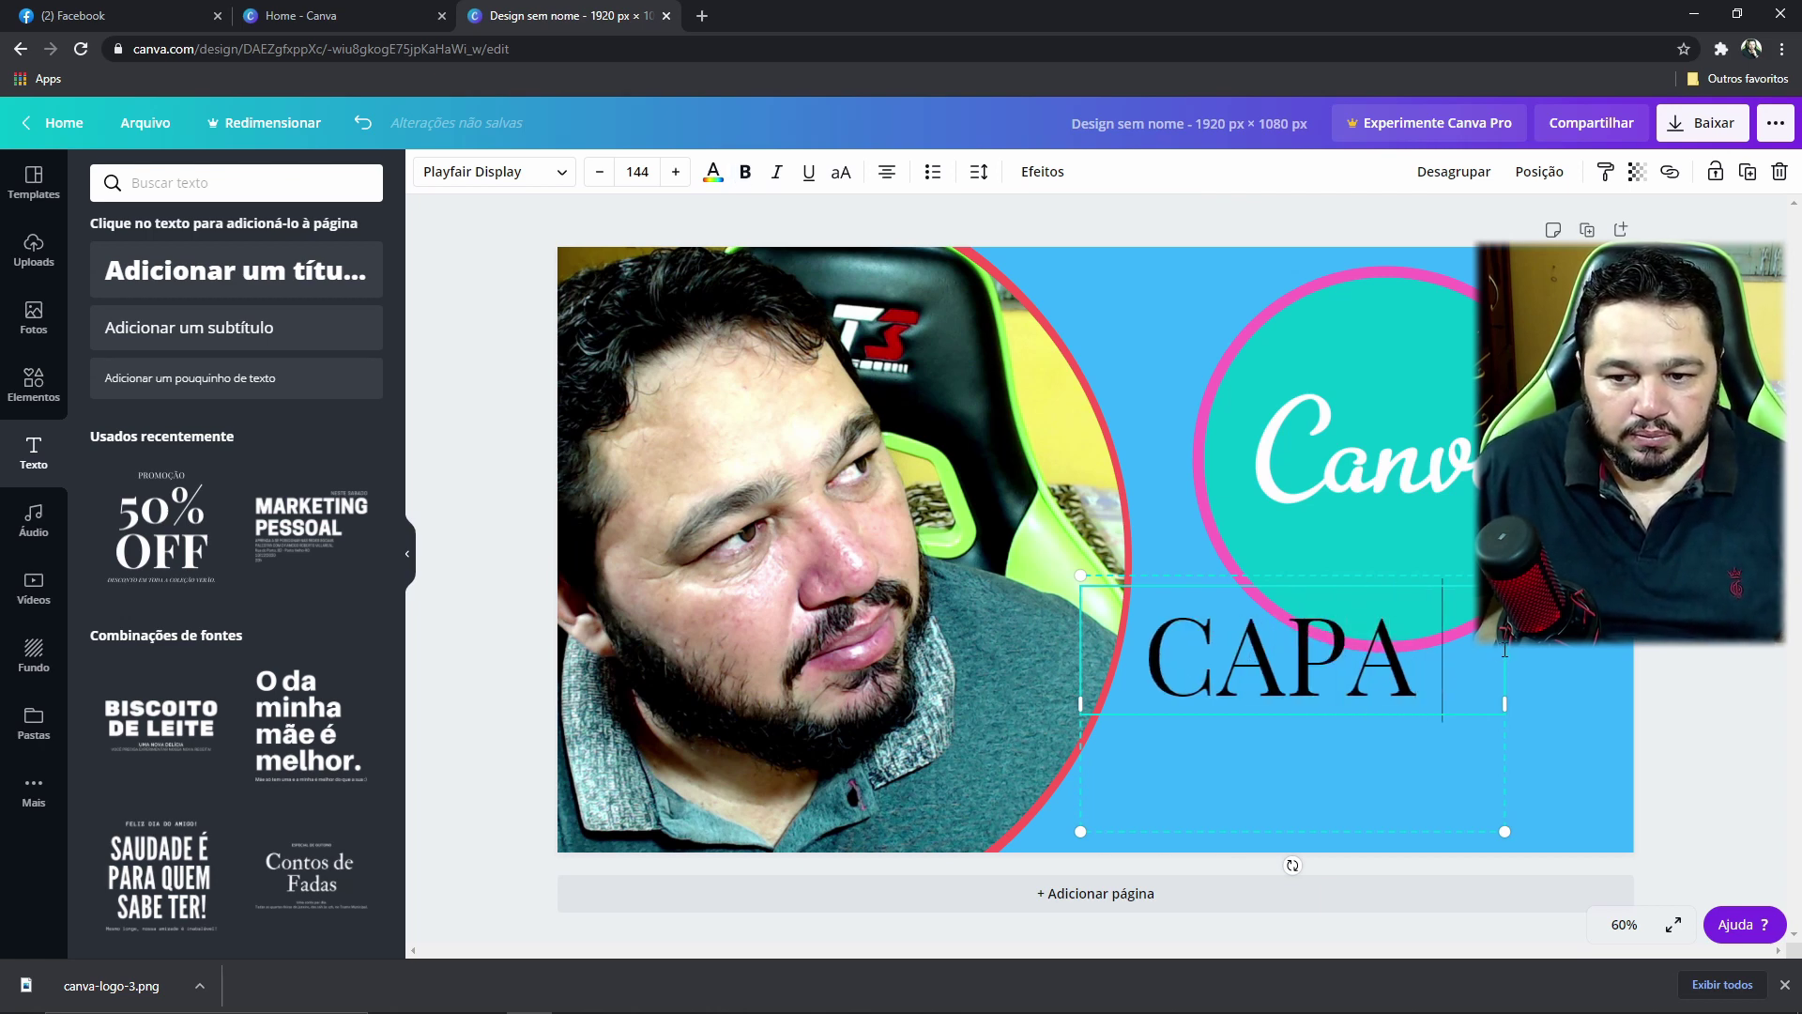
{"action": "type", "text": " DO"}
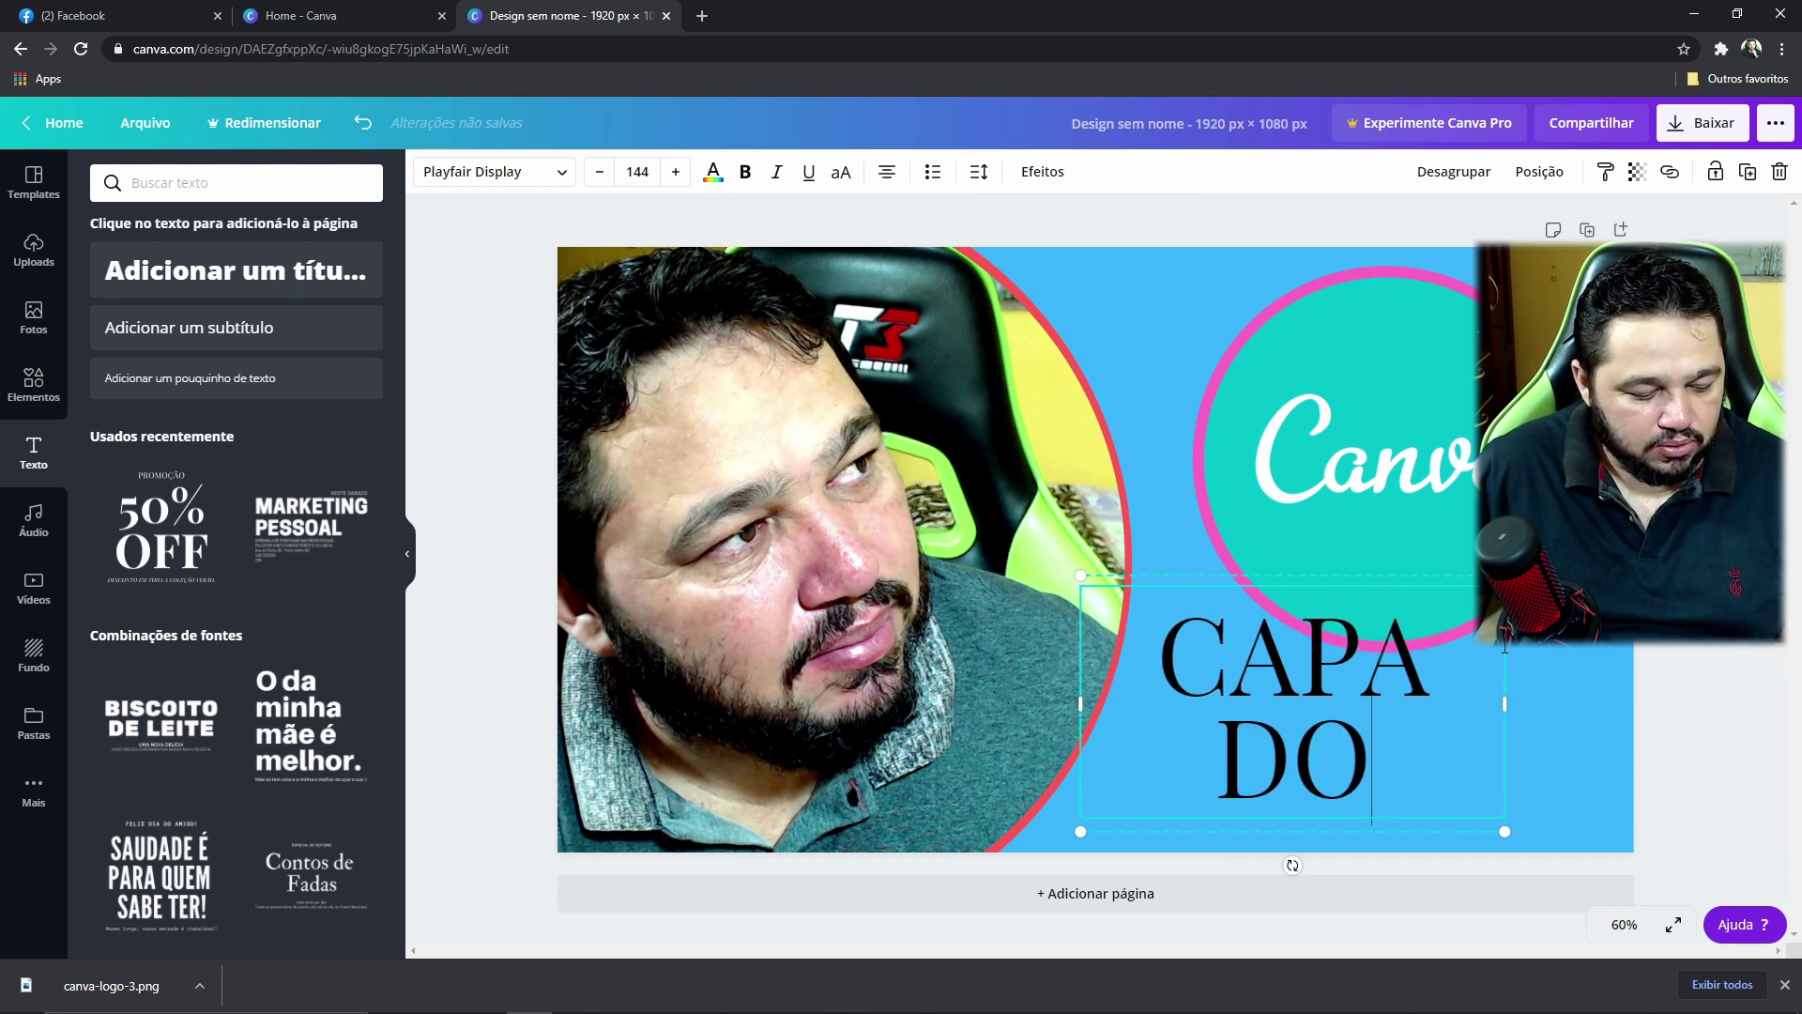
{"action": "type", "text": "S V"}
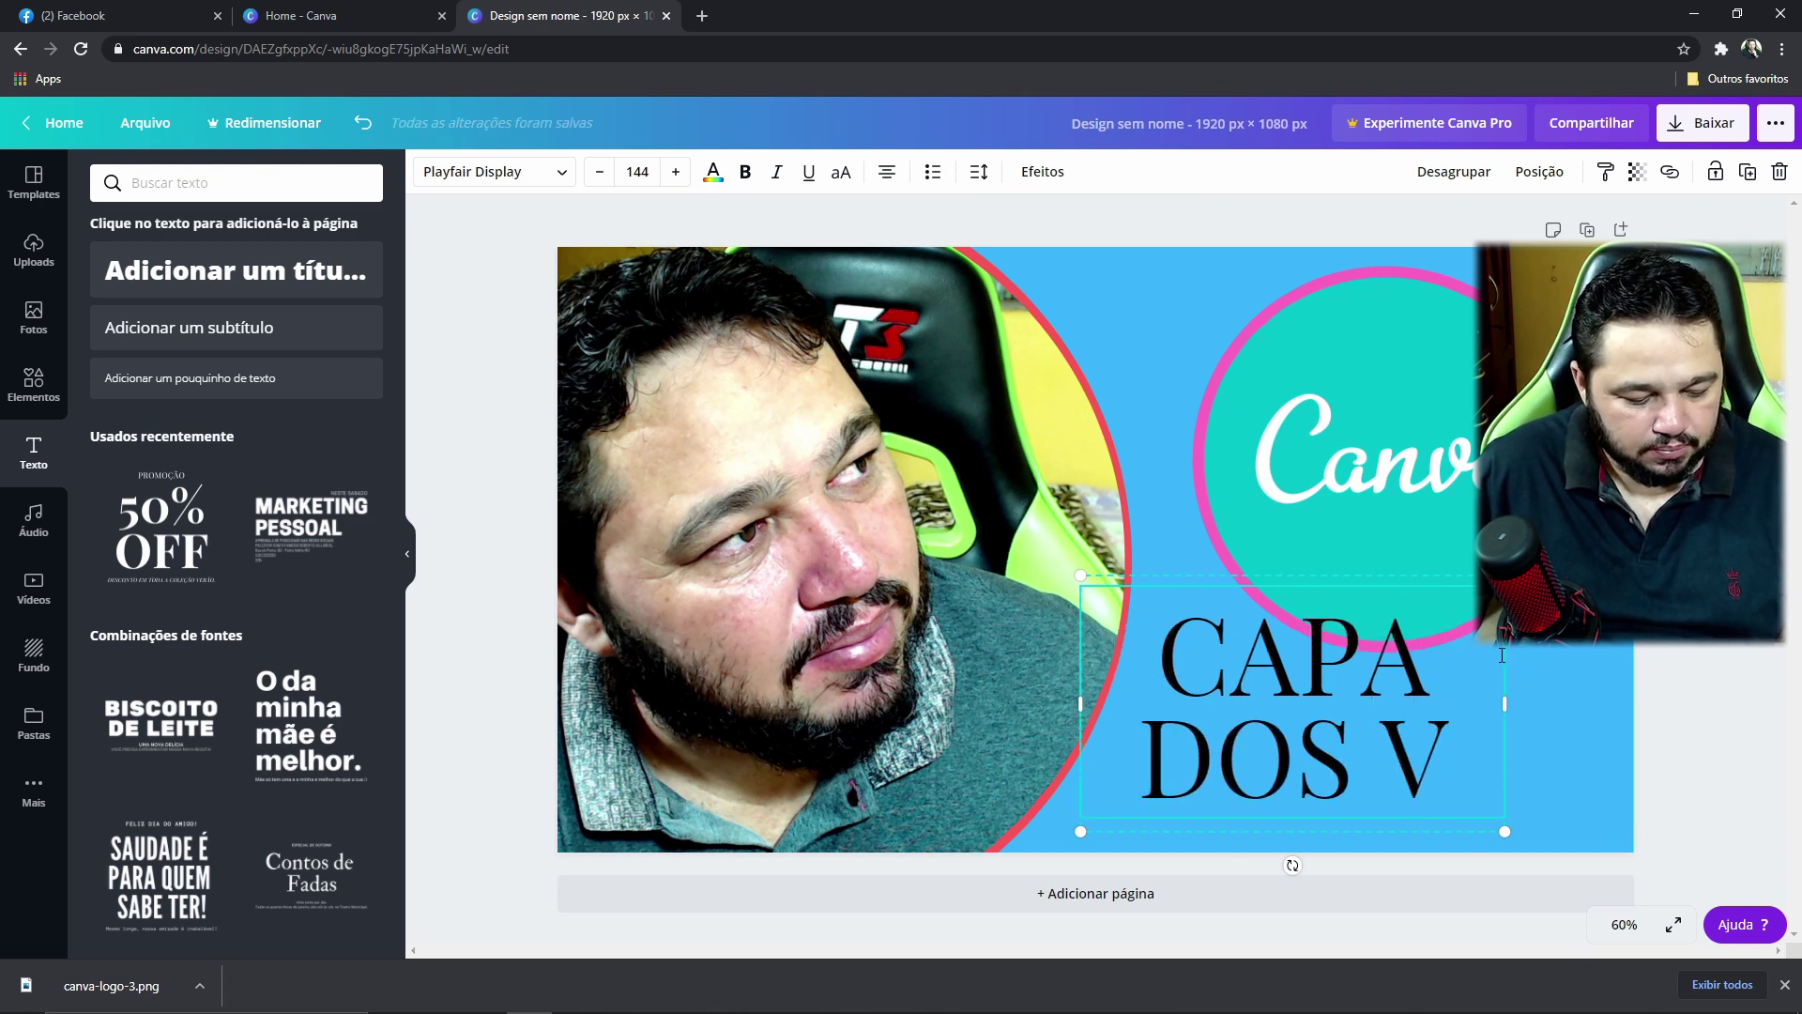
{"action": "type", "text": "ÍDEOS"}
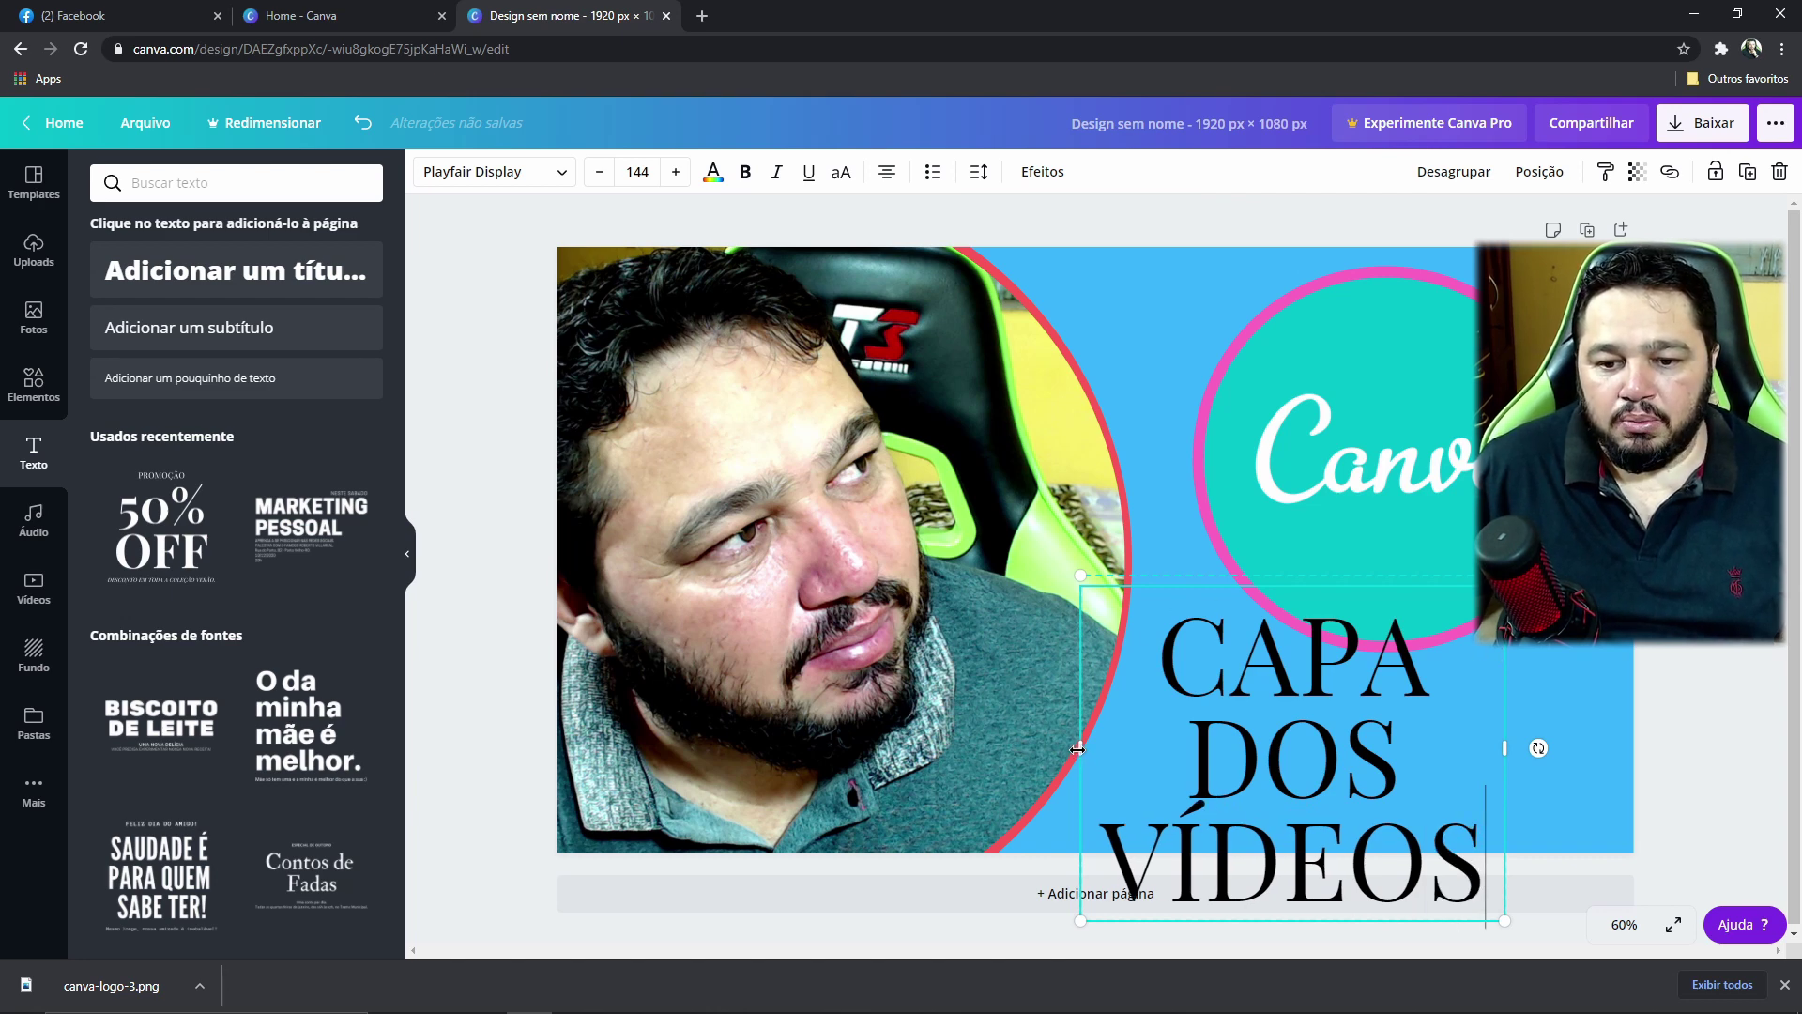
{"action": "left_click_drag", "start_coordinate": [1077, 748], "coordinate": [903, 725]}
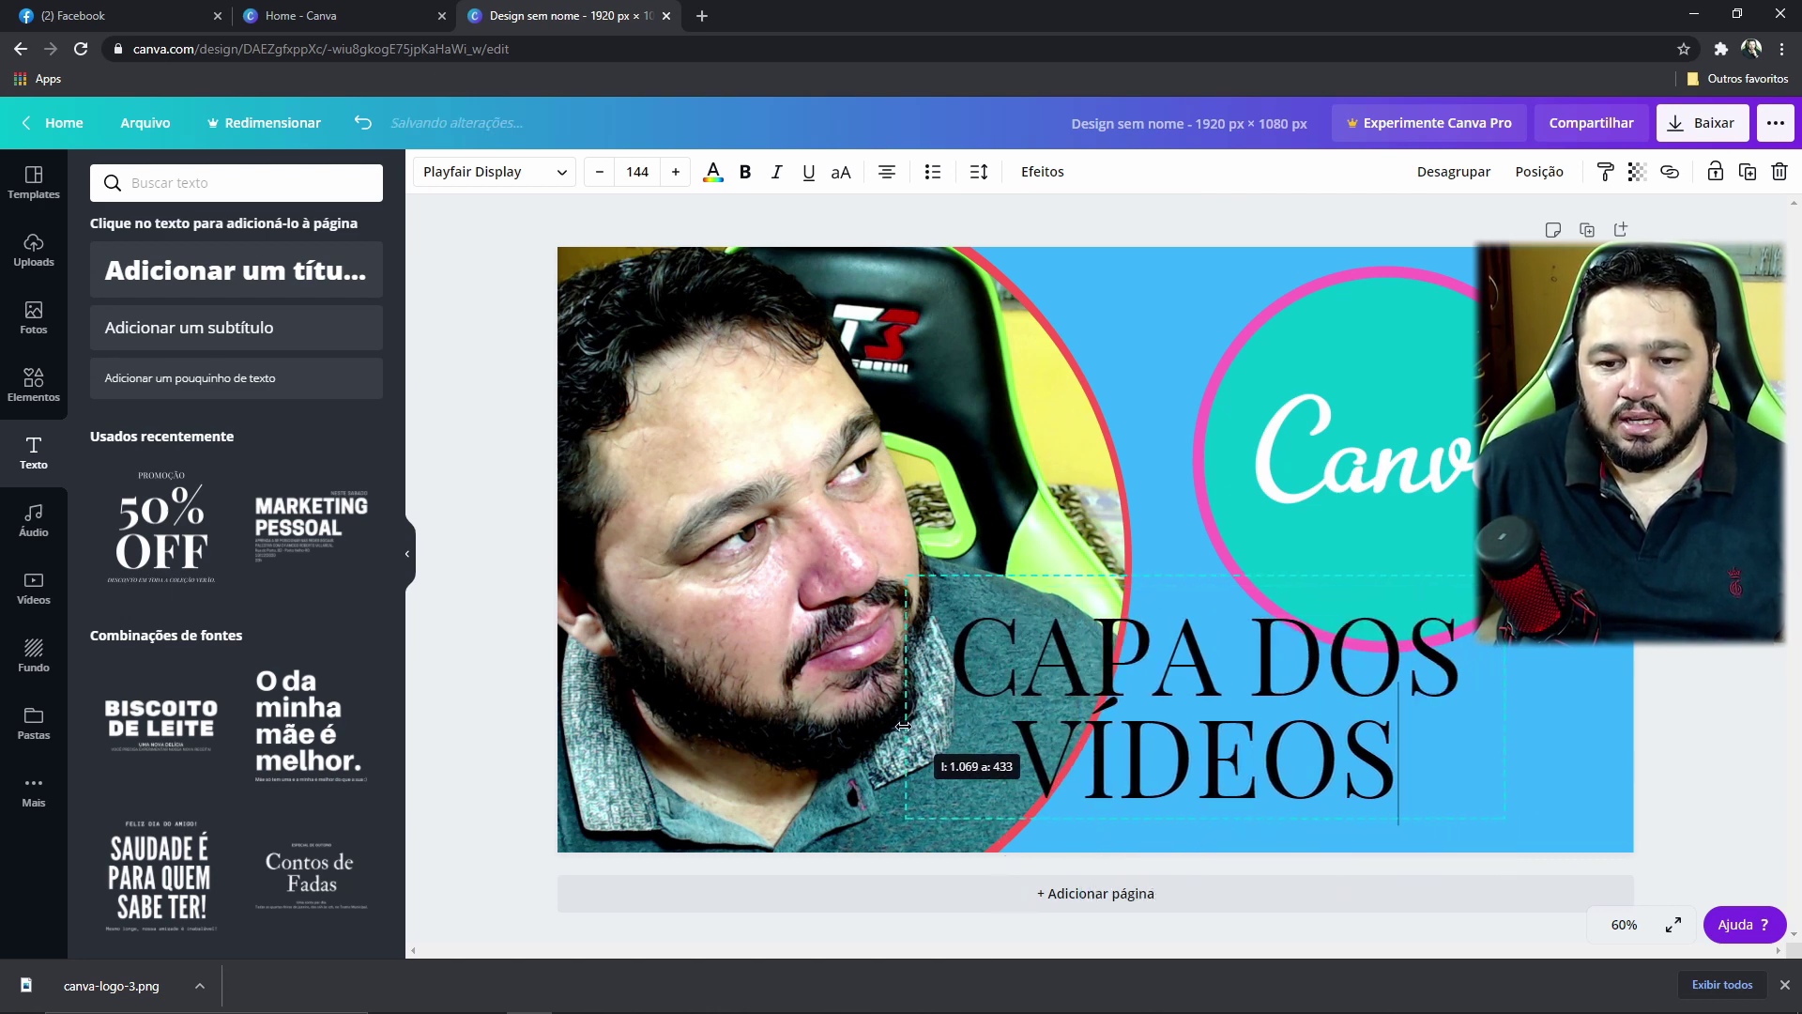
- Shrink the "CAPA DOS VÍDEOS" text to font size 120 and move it onto the blue area below the Canva logo
{"action": "left_click_drag", "start_coordinate": [1260, 756], "coordinate": [1335, 756]}
{"action": "left_click", "coordinate": [1439, 748]}
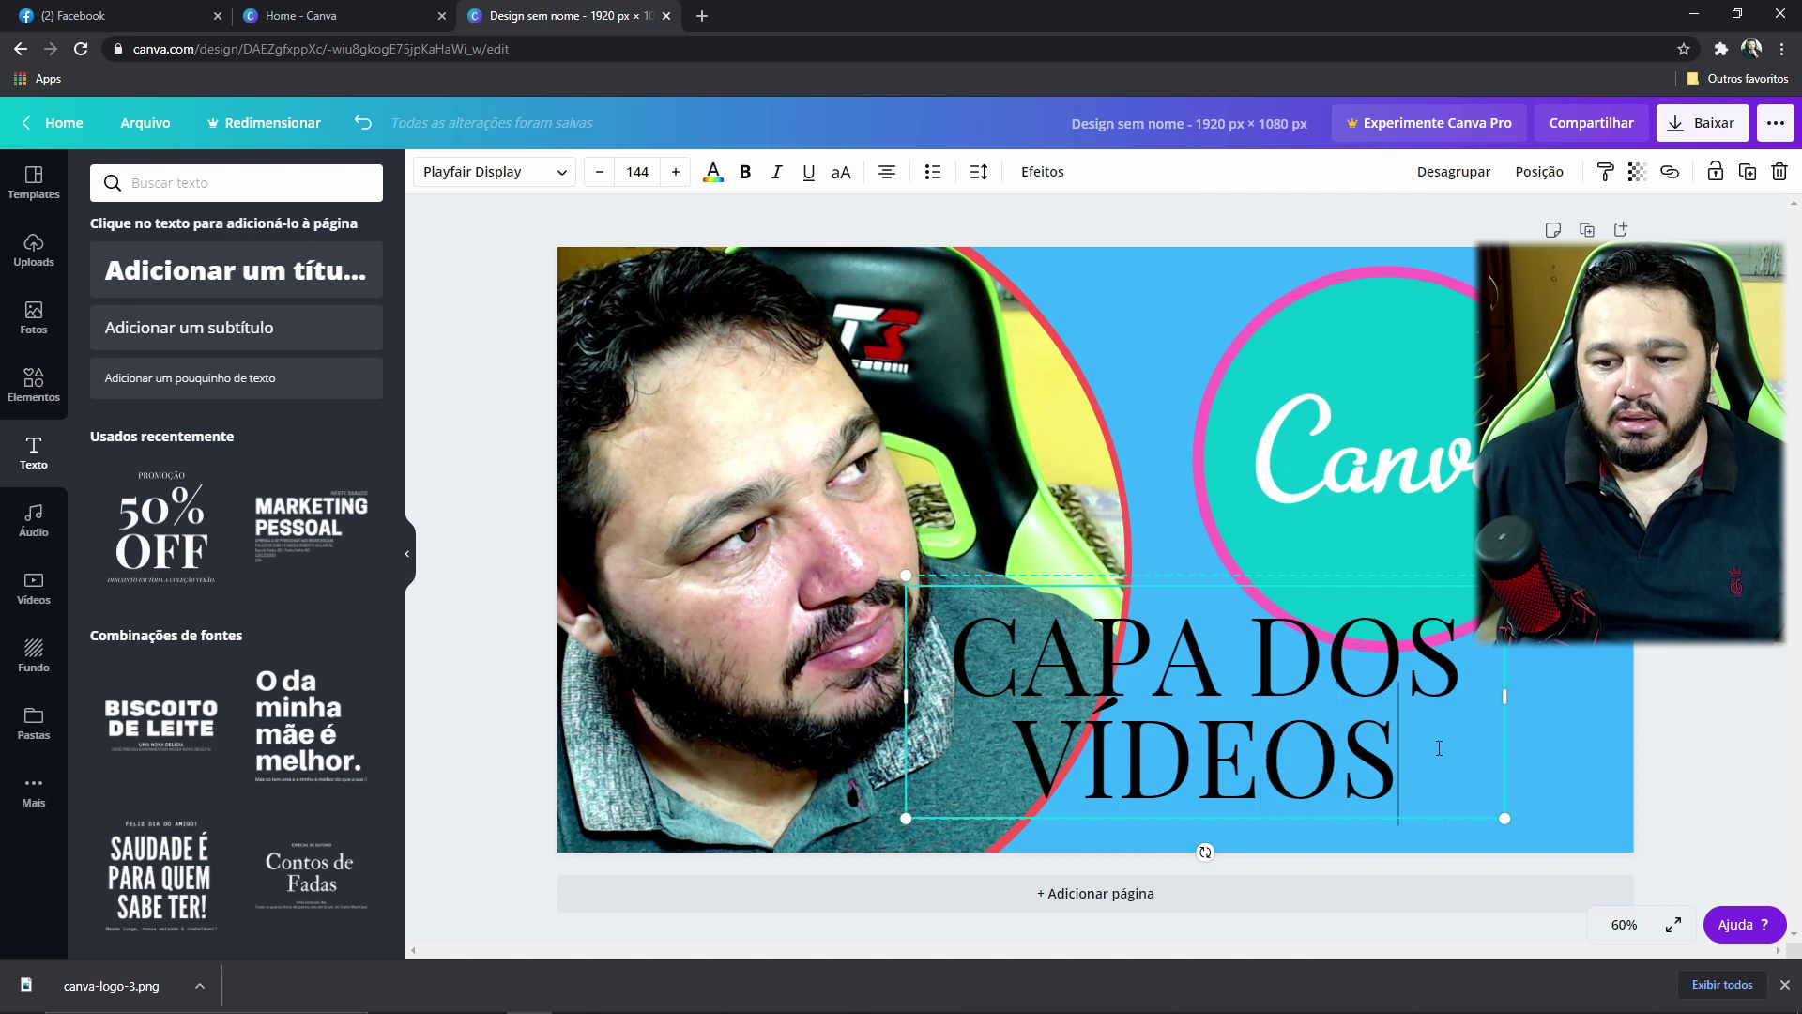
{"action": "left_click", "coordinate": [1582, 753]}
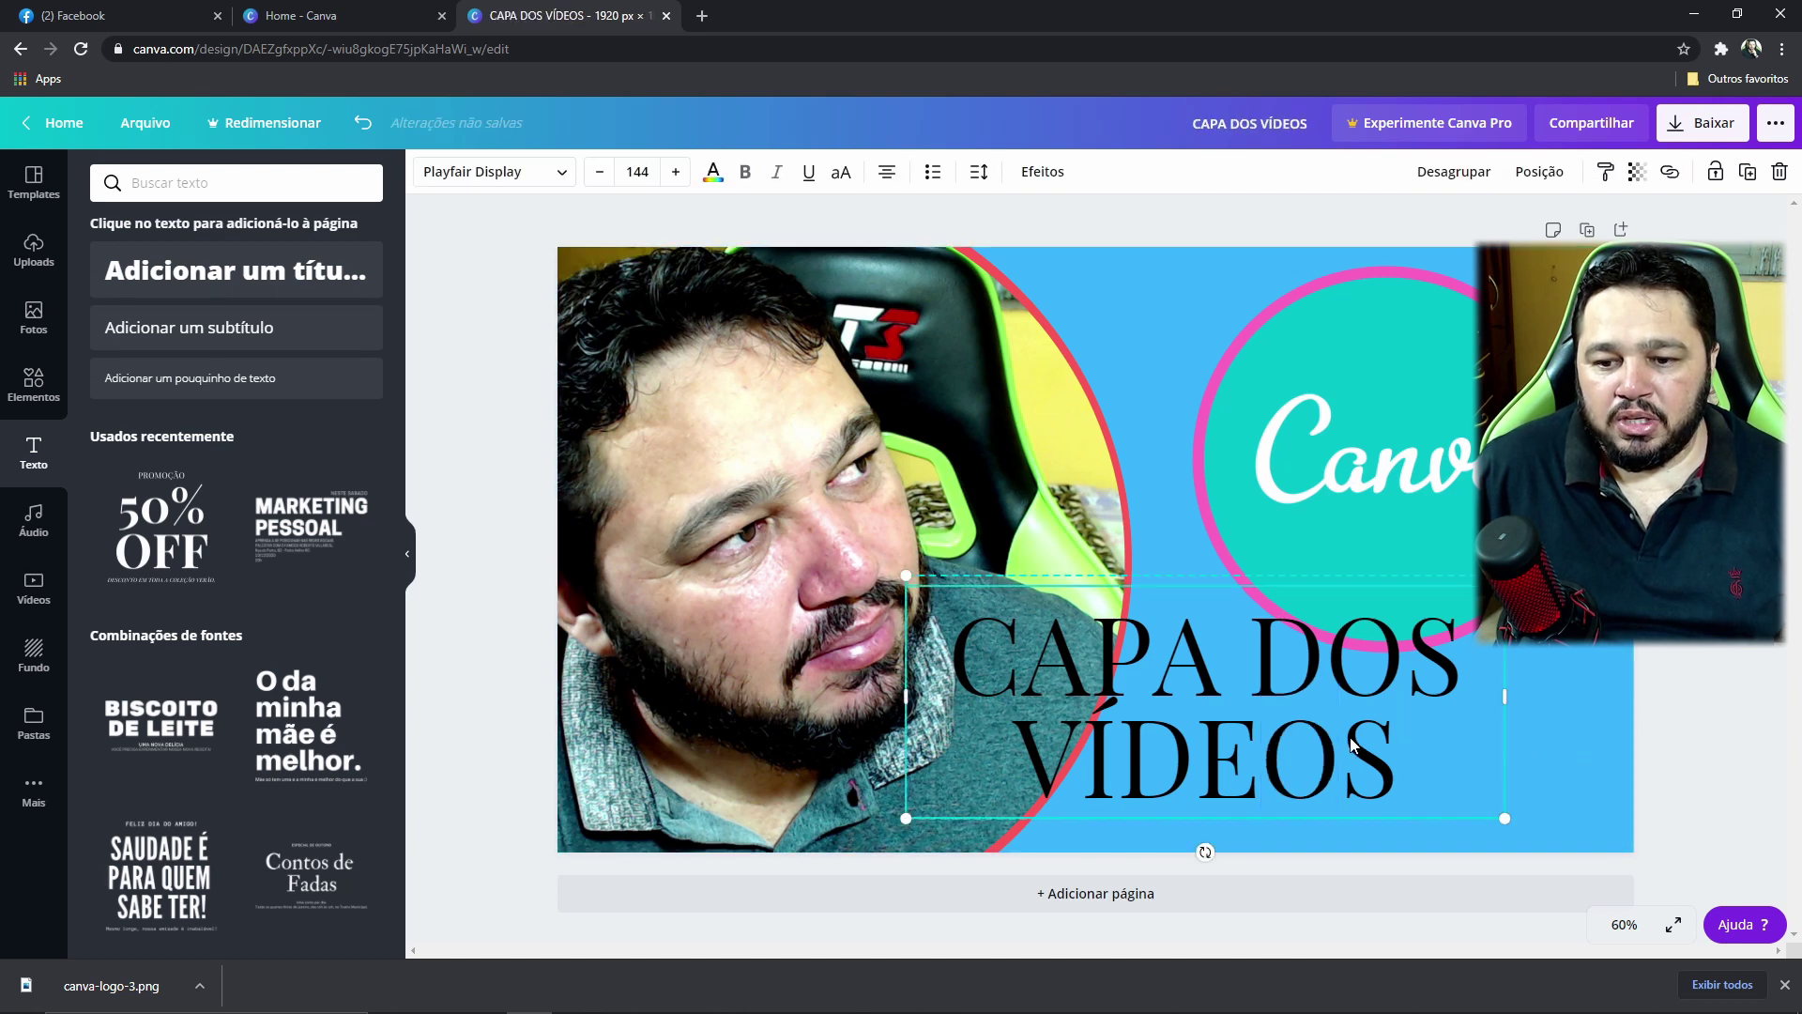
{"action": "left_click_drag", "start_coordinate": [1331, 756], "coordinate": [1391, 749]}
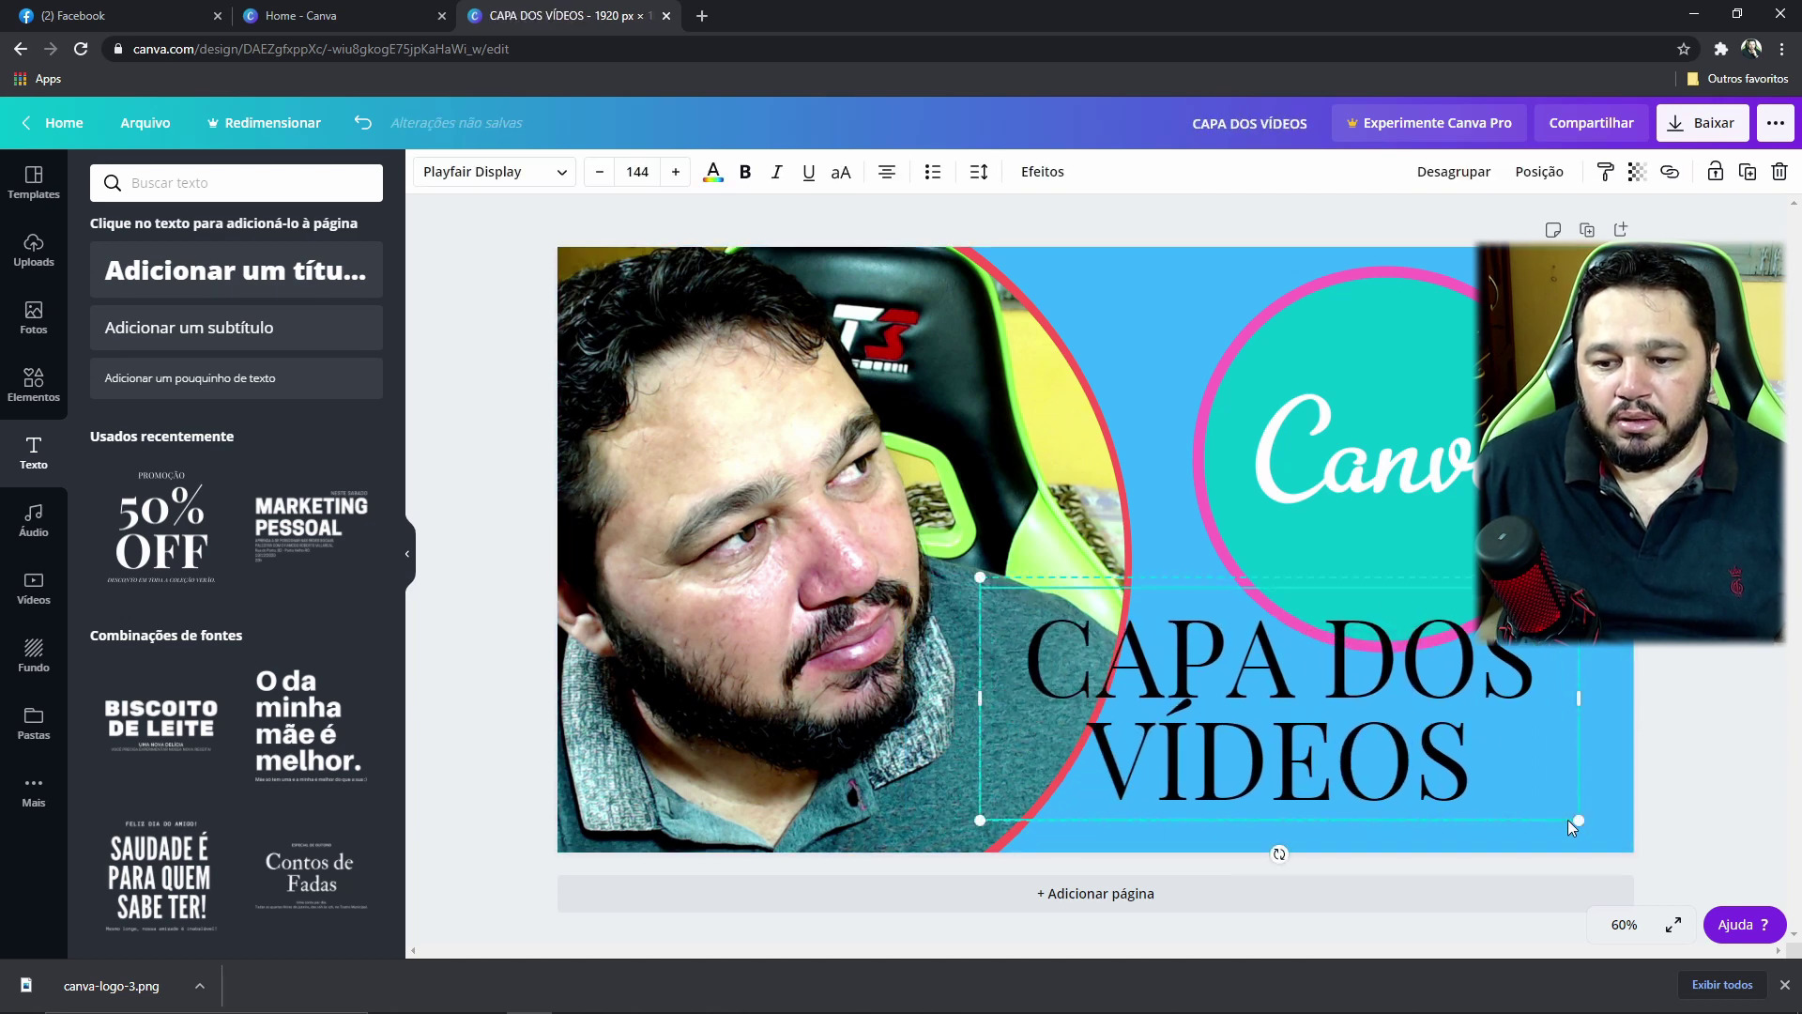
{"action": "left_click_drag", "start_coordinate": [1577, 821], "coordinate": [1479, 779]}
{"action": "left_click_drag", "start_coordinate": [1337, 741], "coordinate": [1460, 792]}
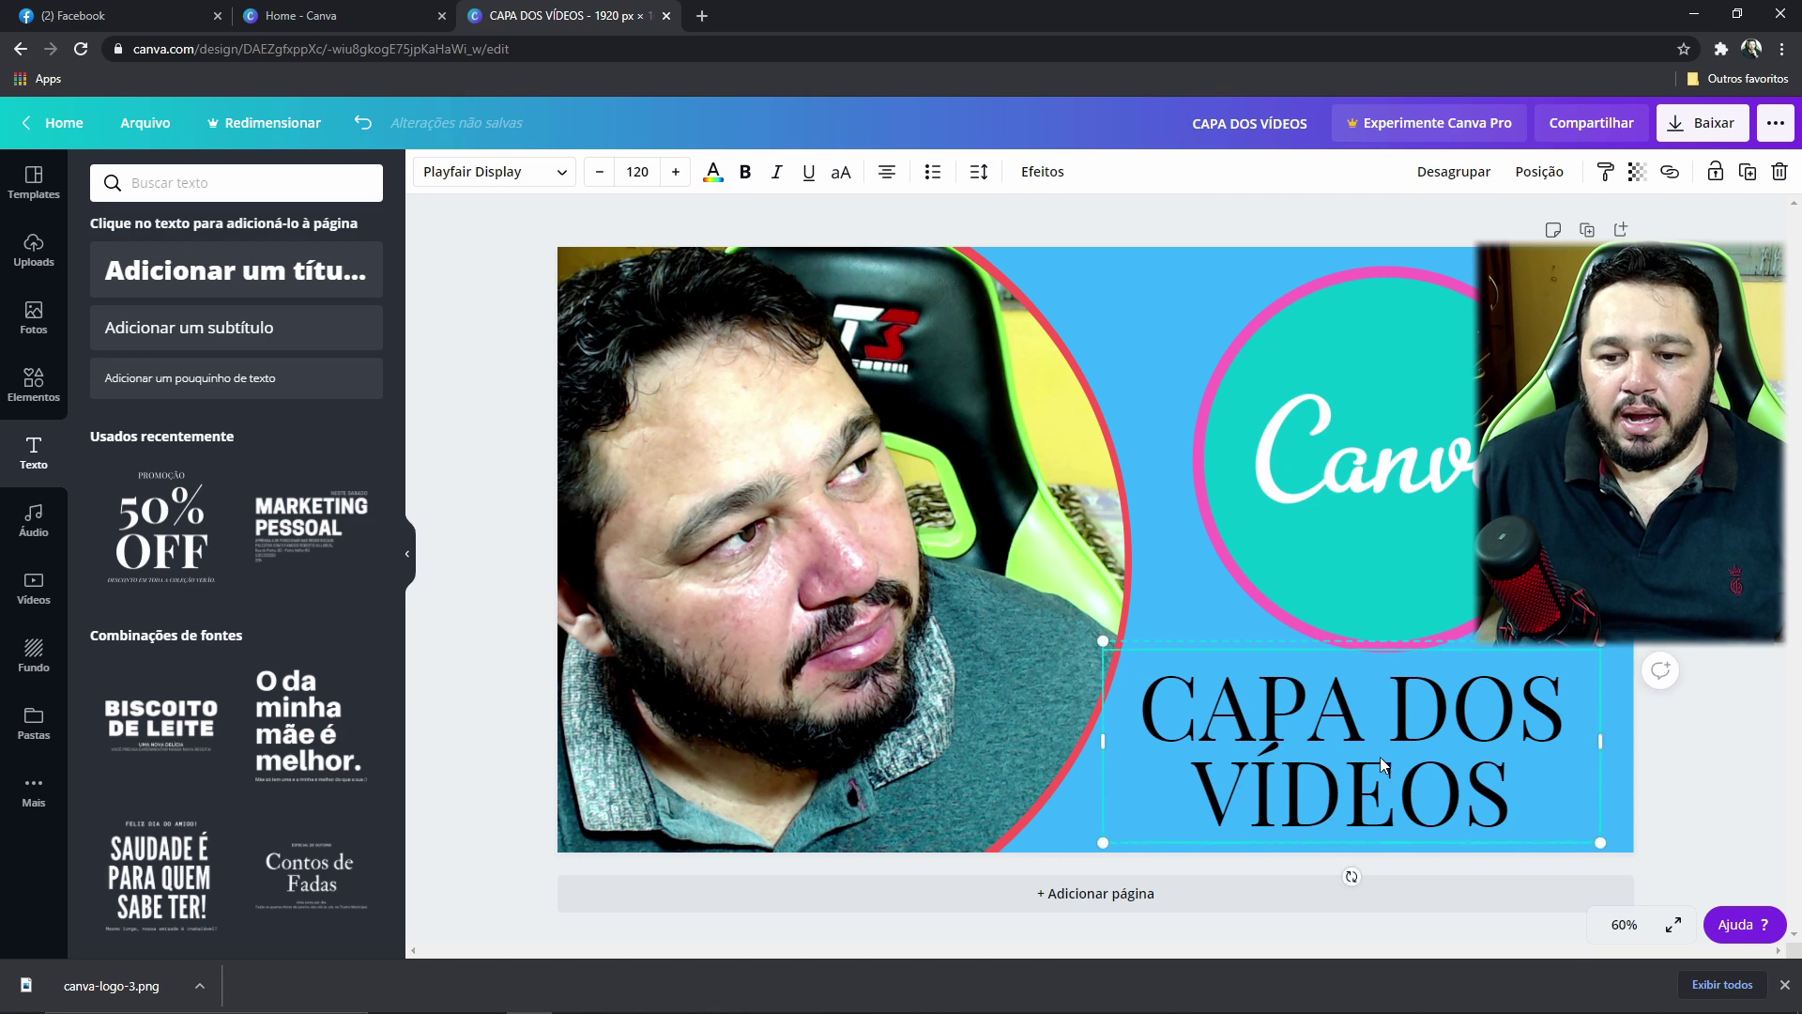
- Change the heading's font to Archivo Black and widen its text box until the wording wraps on two lines
{"action": "left_click", "coordinate": [1273, 707]}
{"action": "left_click", "coordinate": [574, 187]}
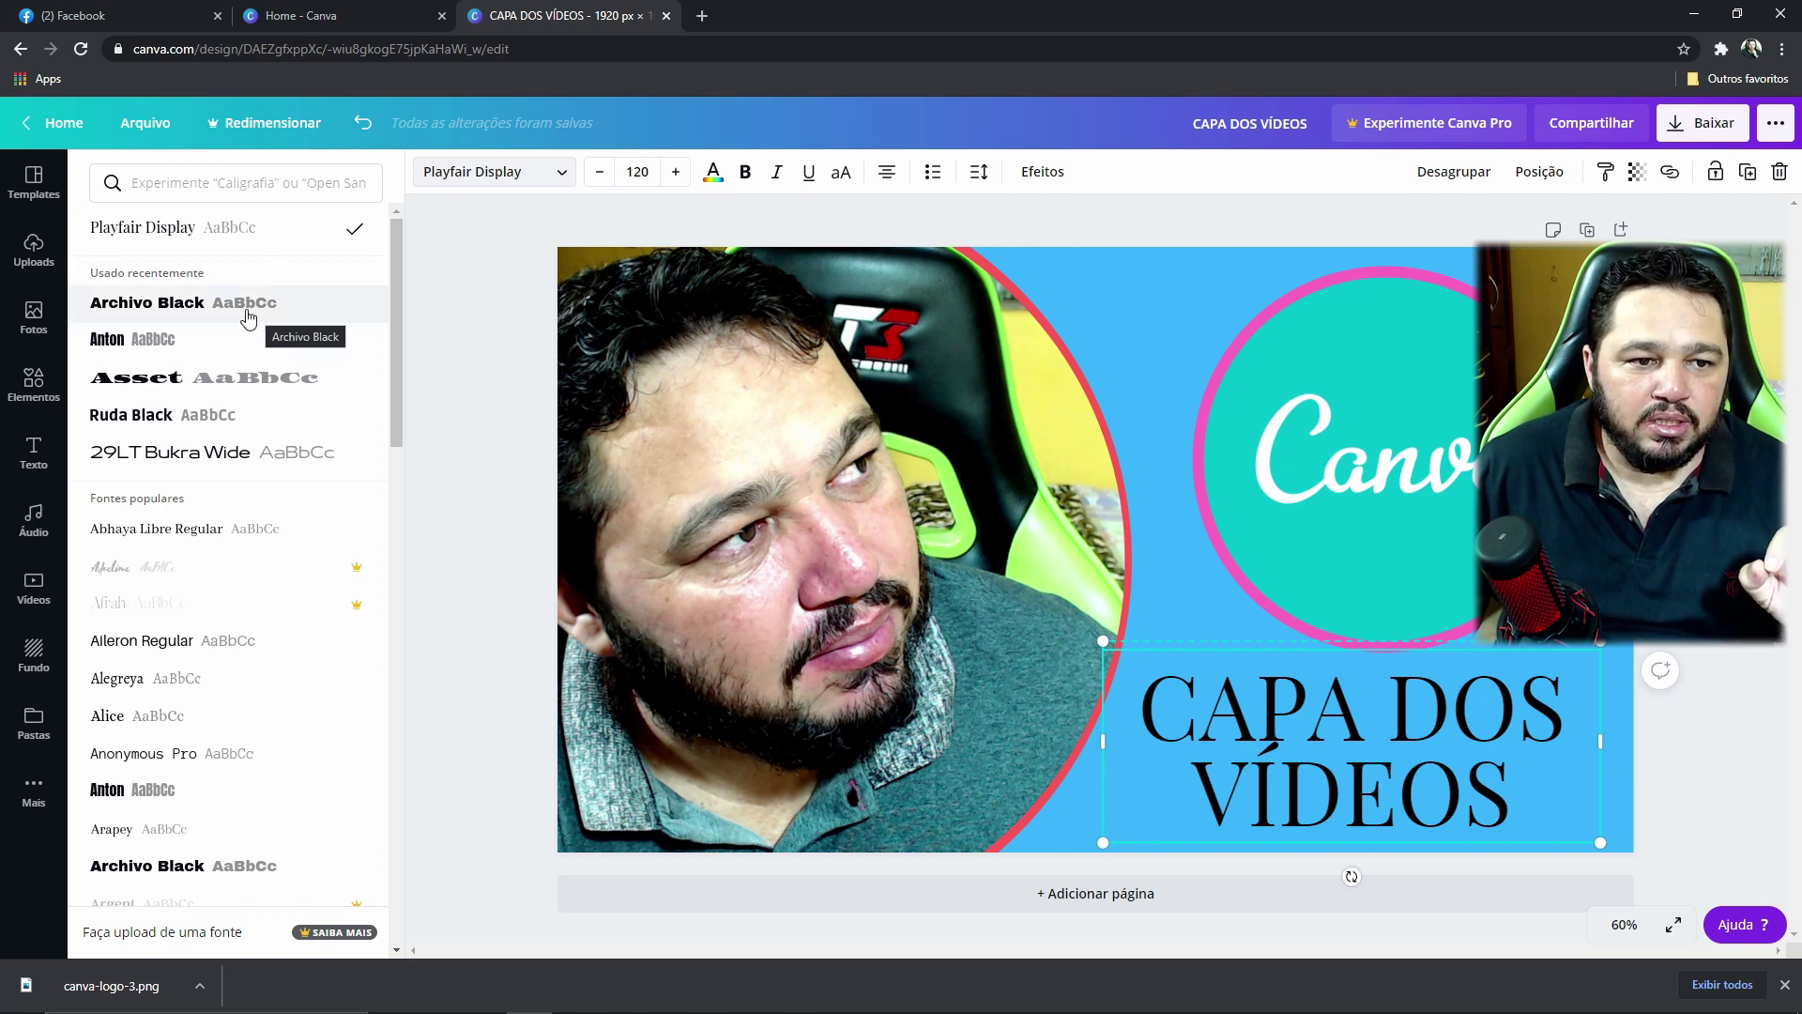
{"action": "left_click", "coordinate": [252, 318]}
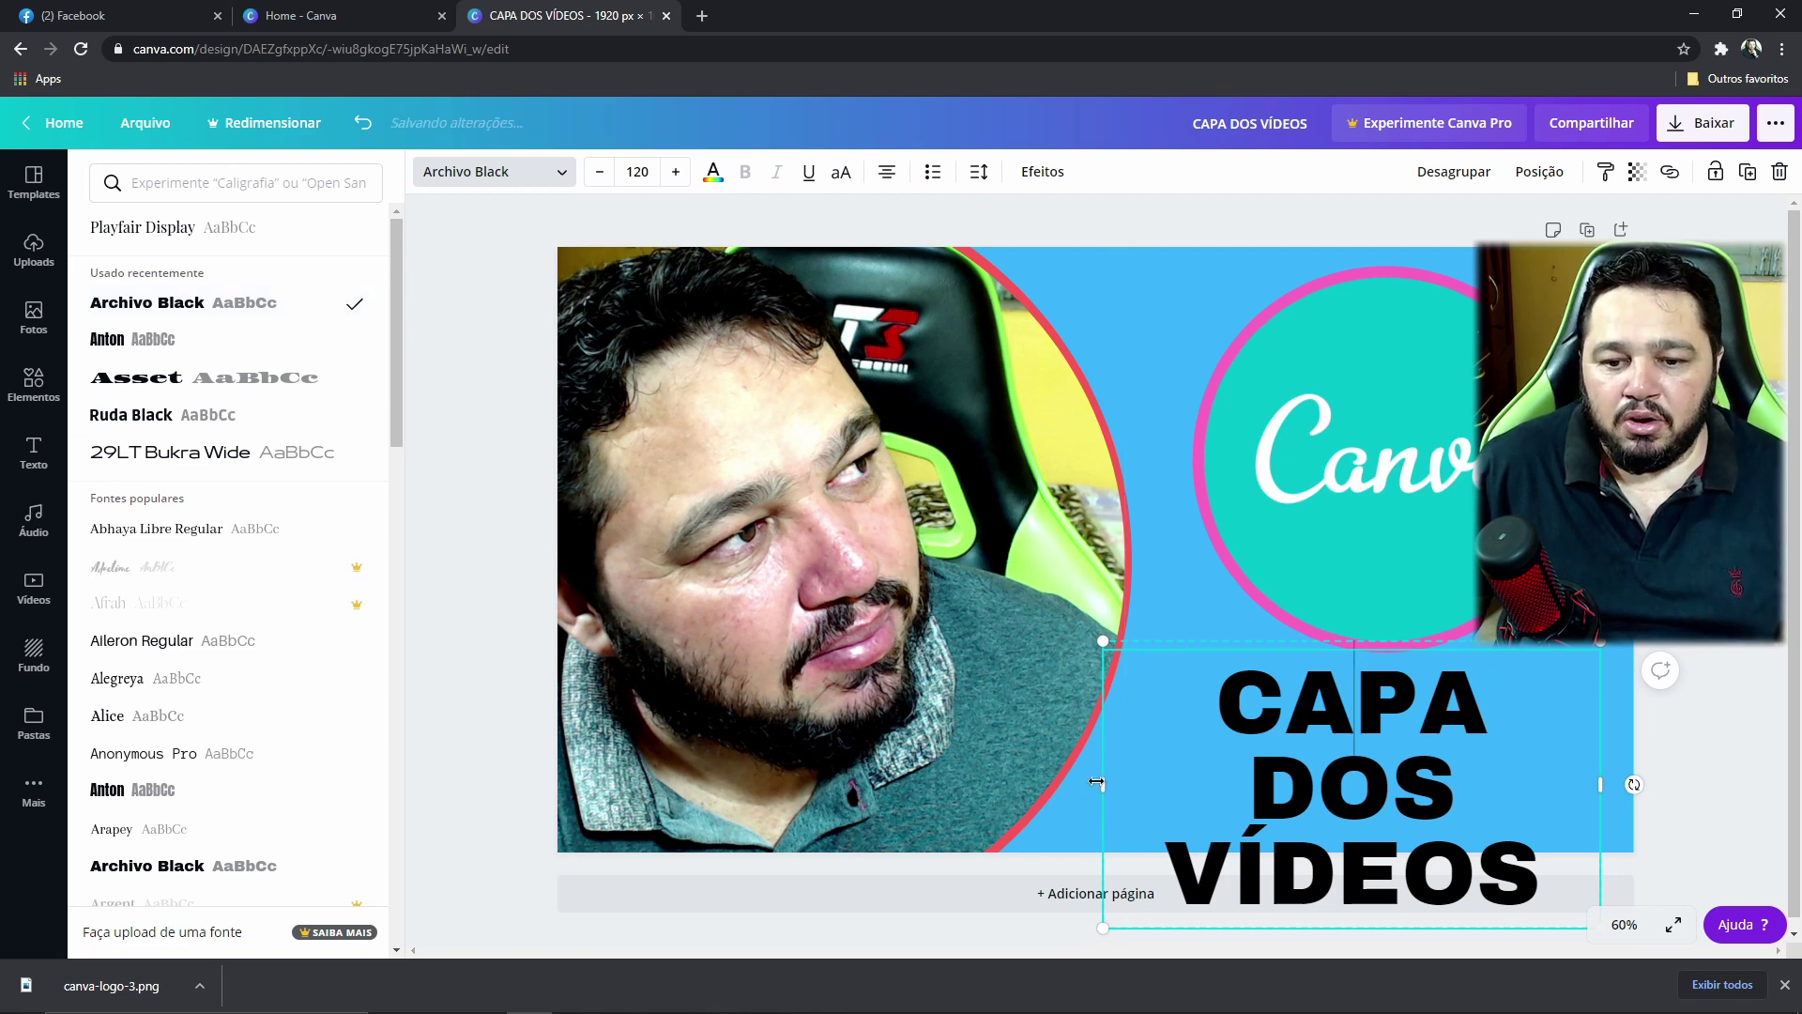
{"action": "left_click_drag", "start_coordinate": [1103, 783], "coordinate": [975, 754]}
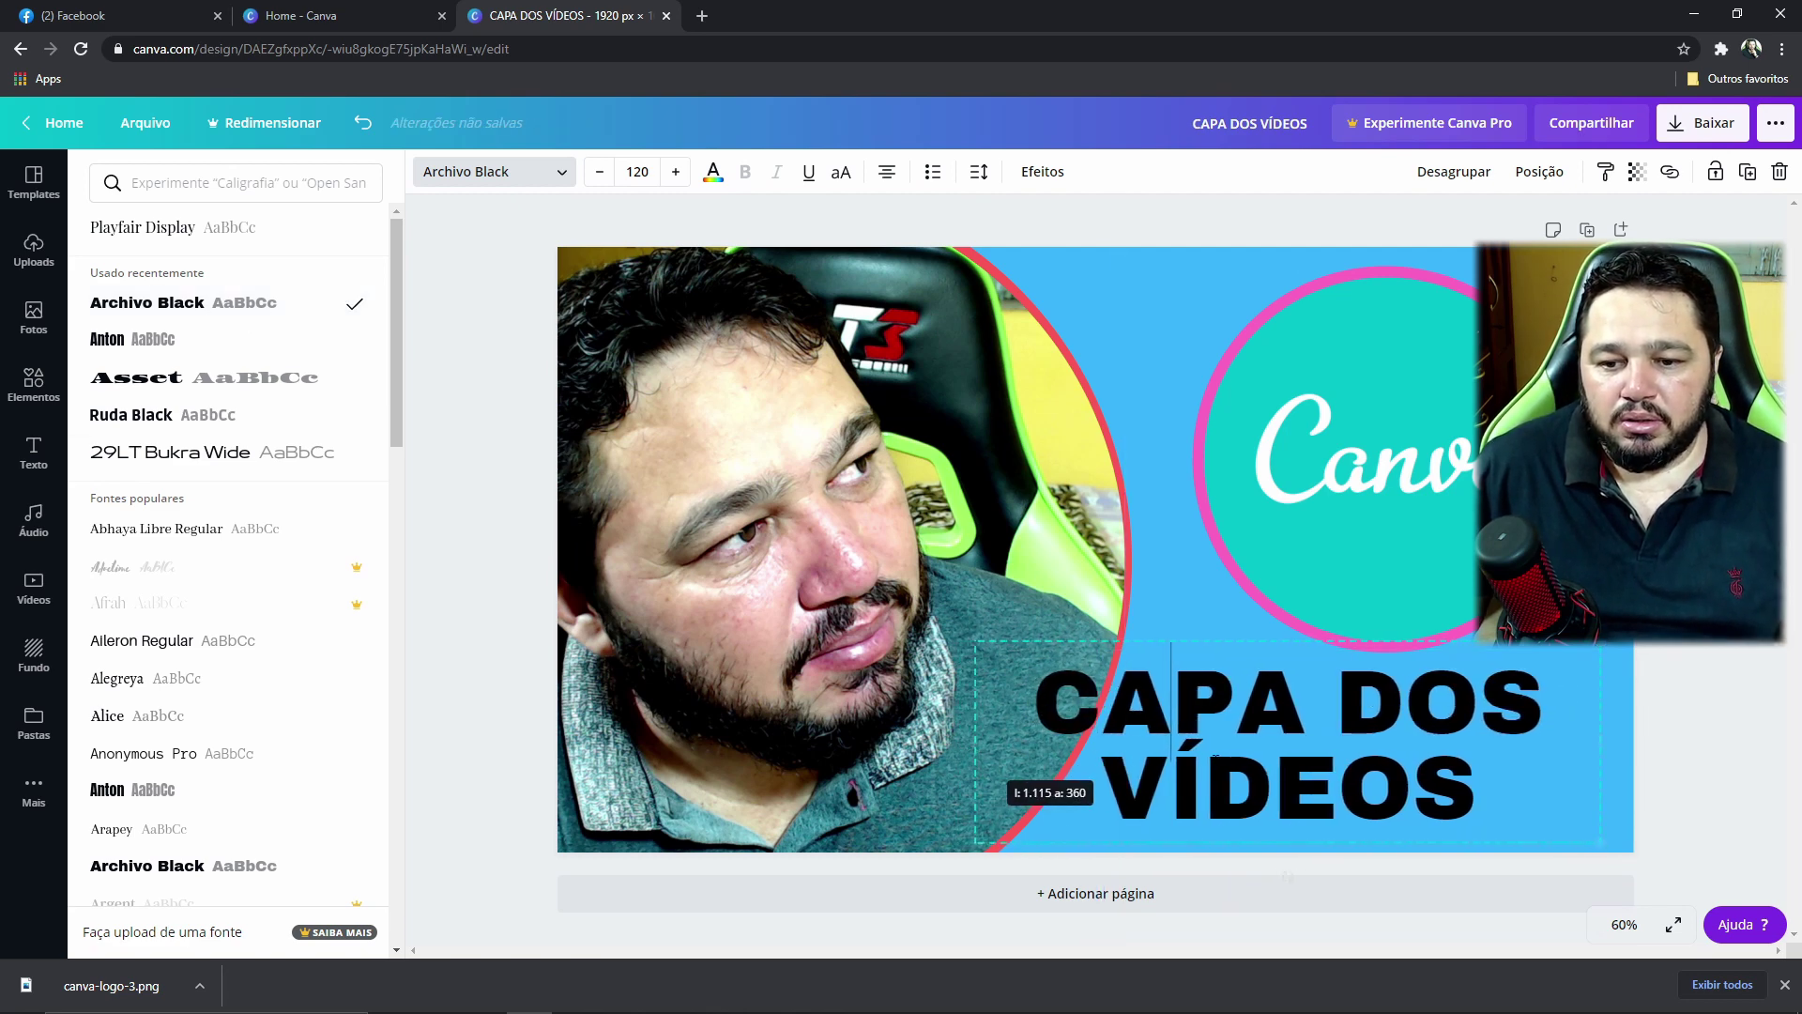
- Scale the heading to font size 114 and position it below the Canva logo, clear of the photo's red rim
{"action": "left_click", "coordinate": [1274, 779]}
{"action": "left_click_drag", "start_coordinate": [1274, 779], "coordinate": [1310, 778]}
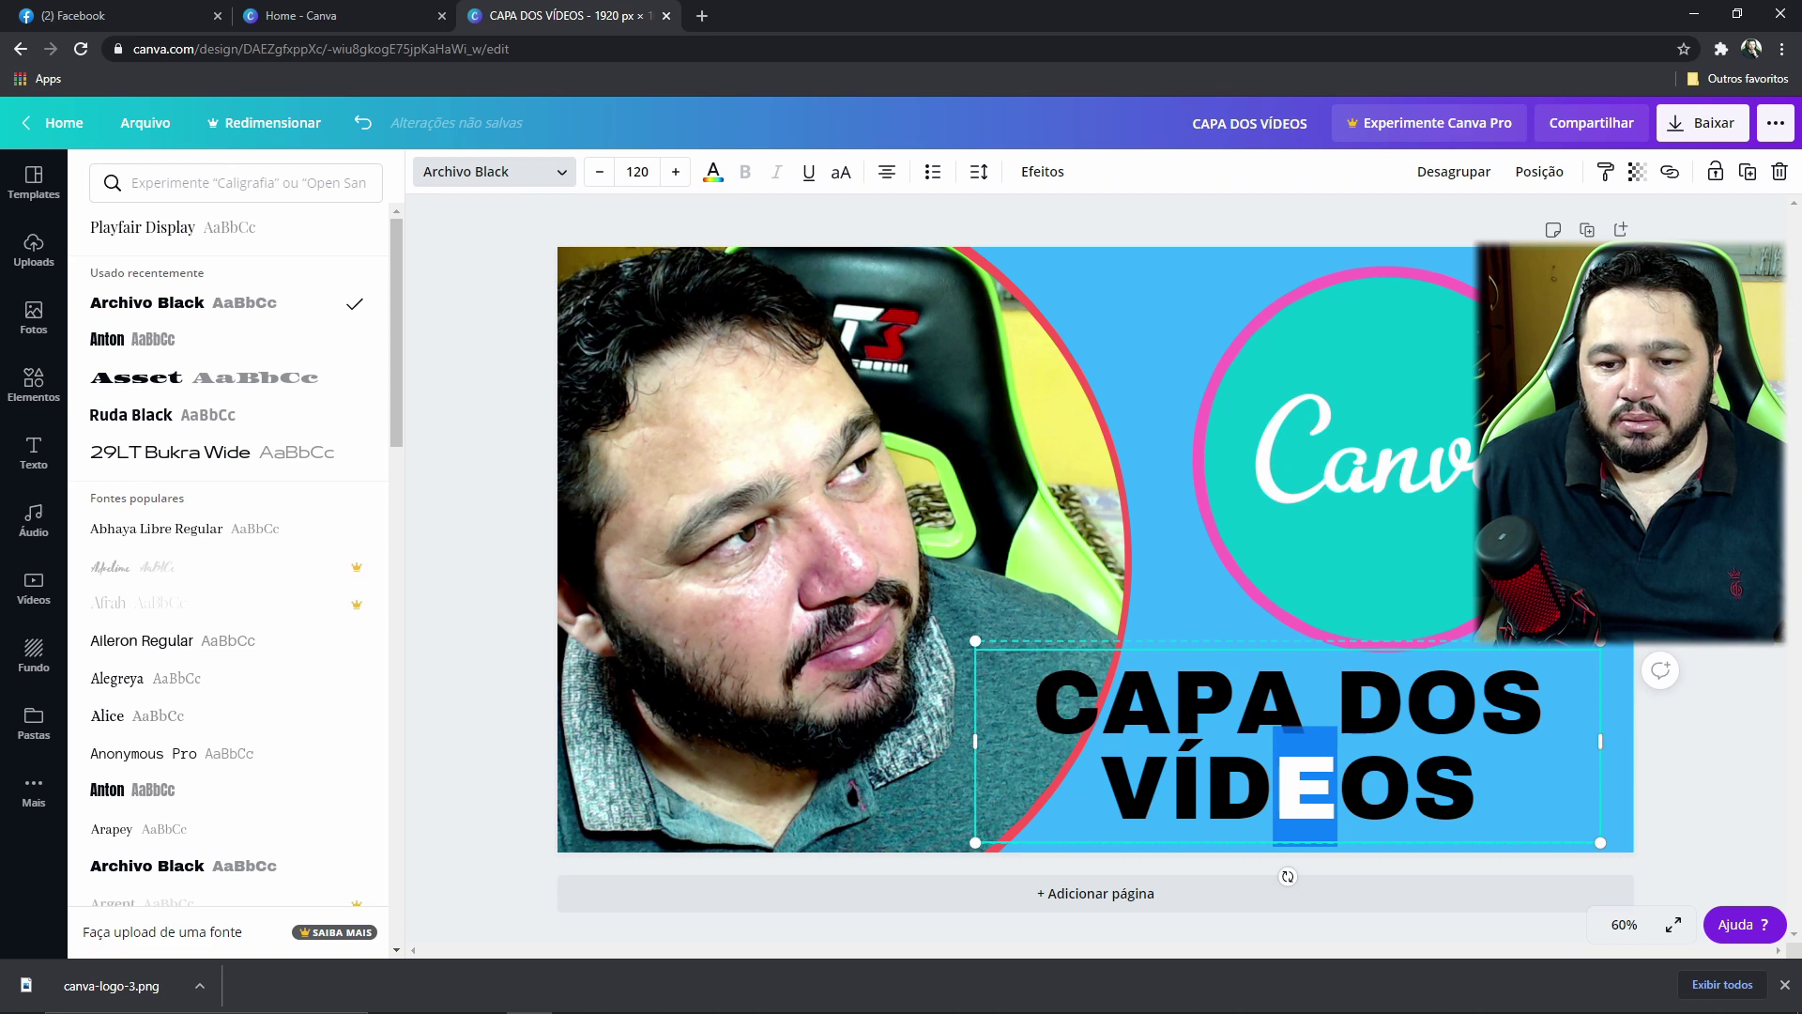
{"action": "key", "text": "Escape"}
{"action": "left_click_drag", "start_coordinate": [975, 643], "coordinate": [1037, 661]}
{"action": "key", "text": "Escape"}
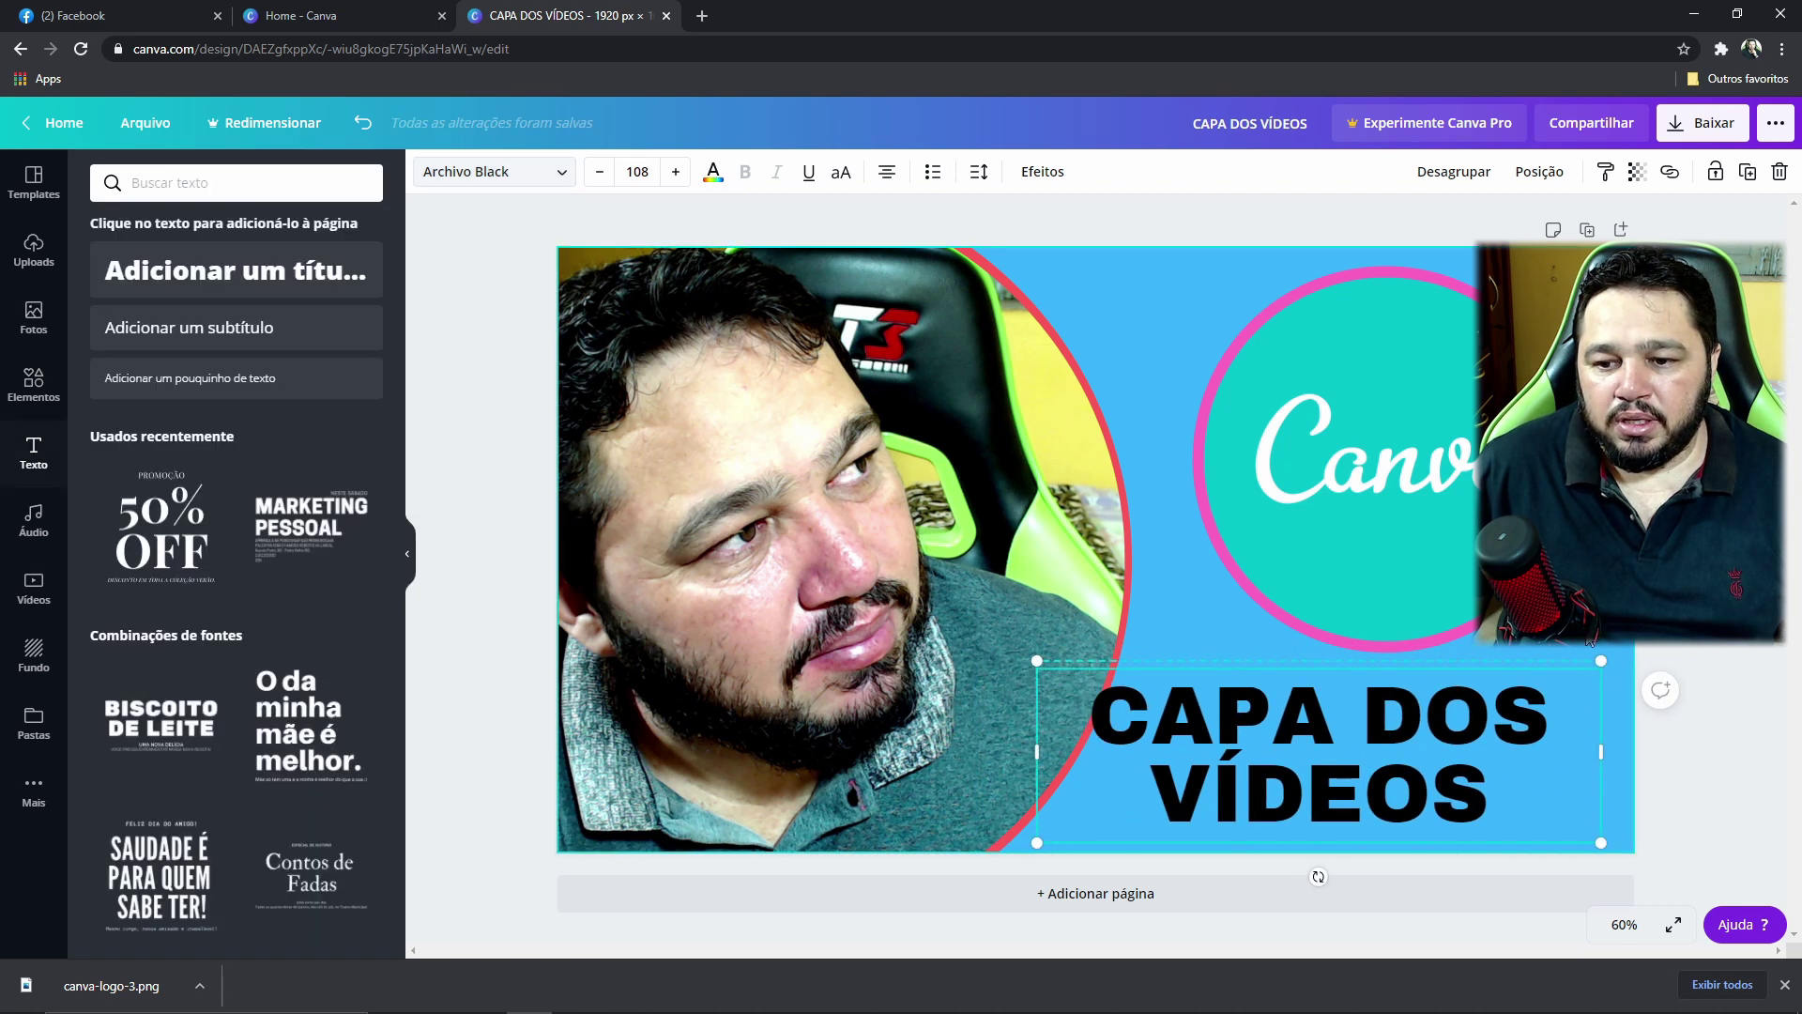
{"action": "left_click", "coordinate": [1721, 644]}
{"action": "left_click_drag", "start_coordinate": [1381, 766], "coordinate": [1410, 747]}
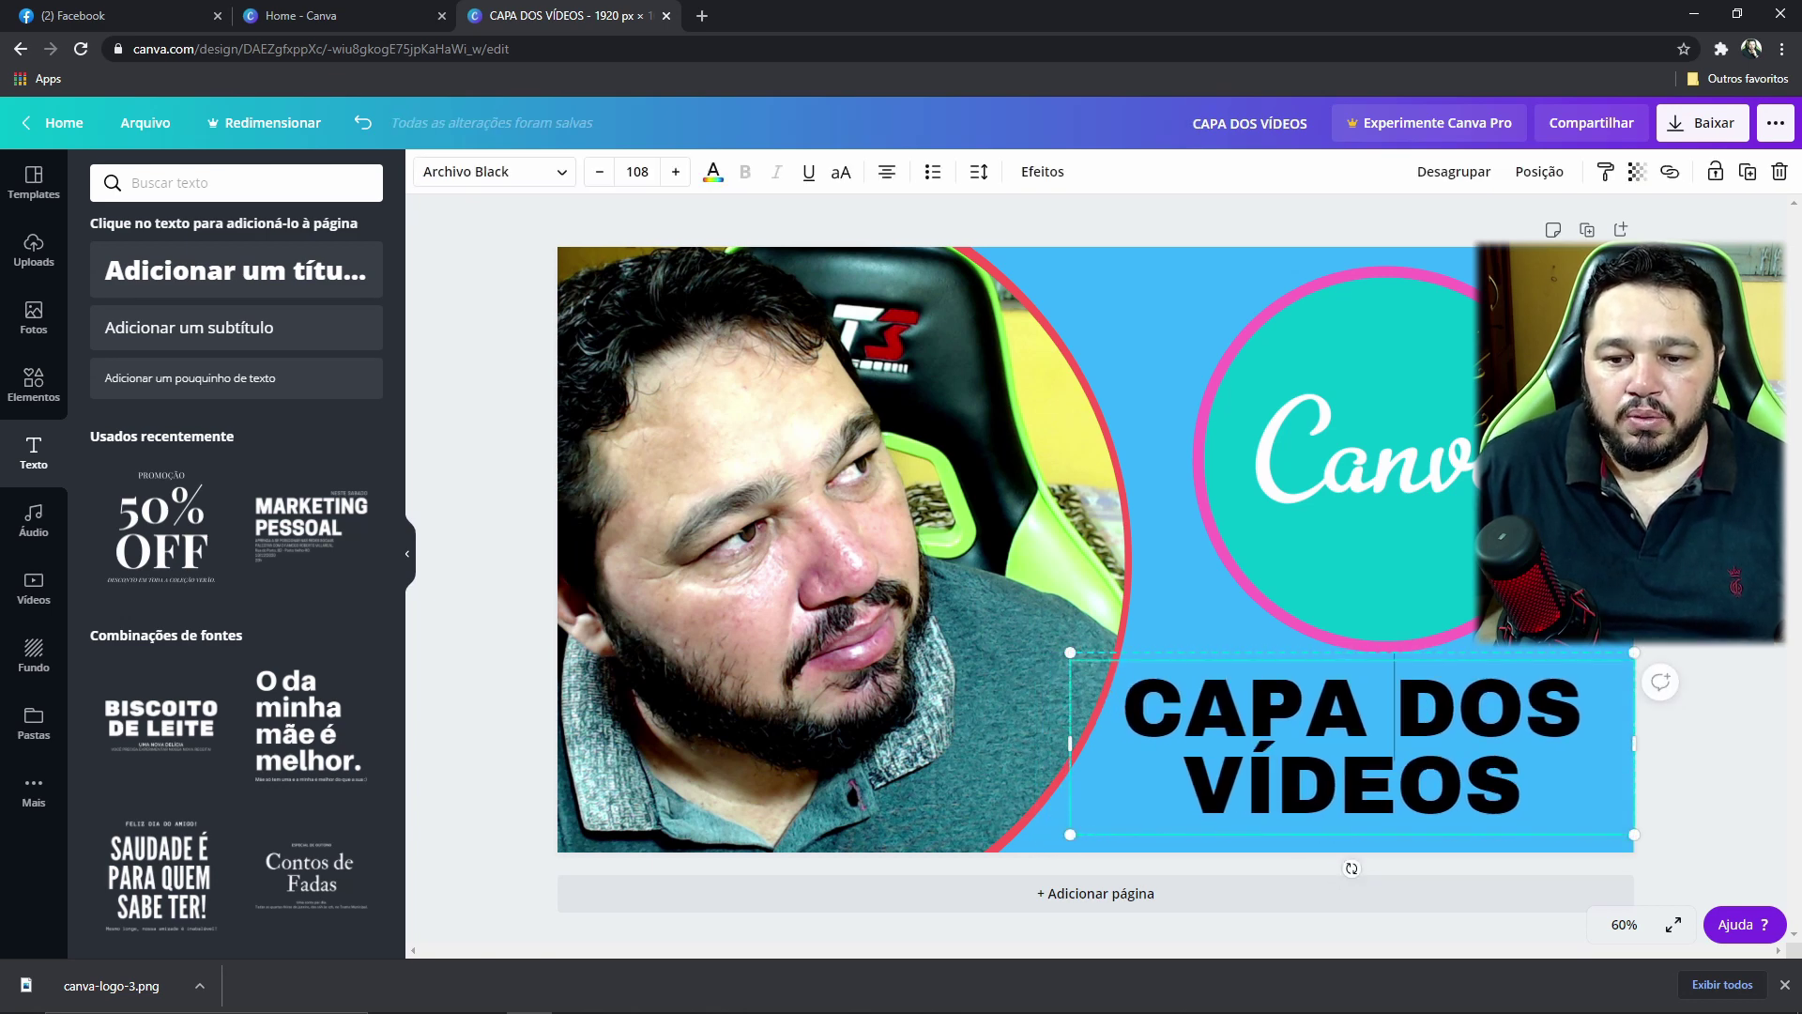
{"action": "left_click_drag", "start_coordinate": [1068, 654], "coordinate": [1039, 642]}
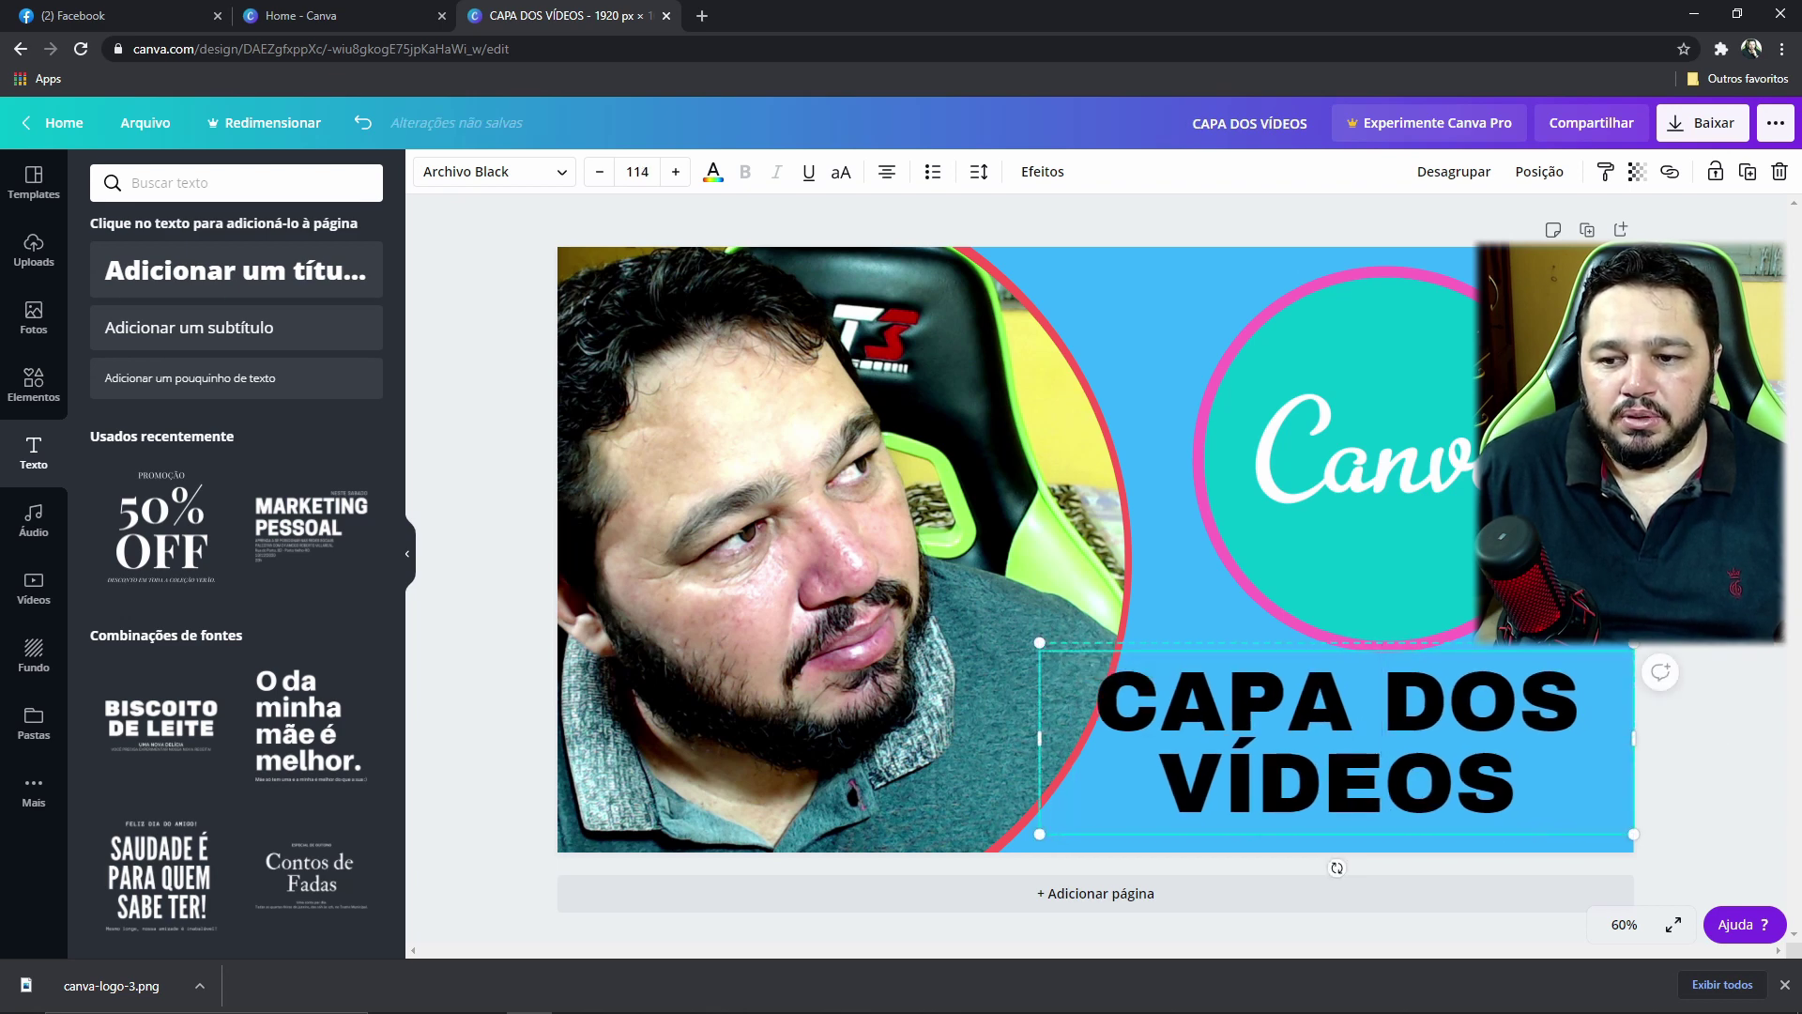
{"action": "key", "text": "Escape"}
{"action": "left_click_drag", "start_coordinate": [1394, 765], "coordinate": [1415, 776]}
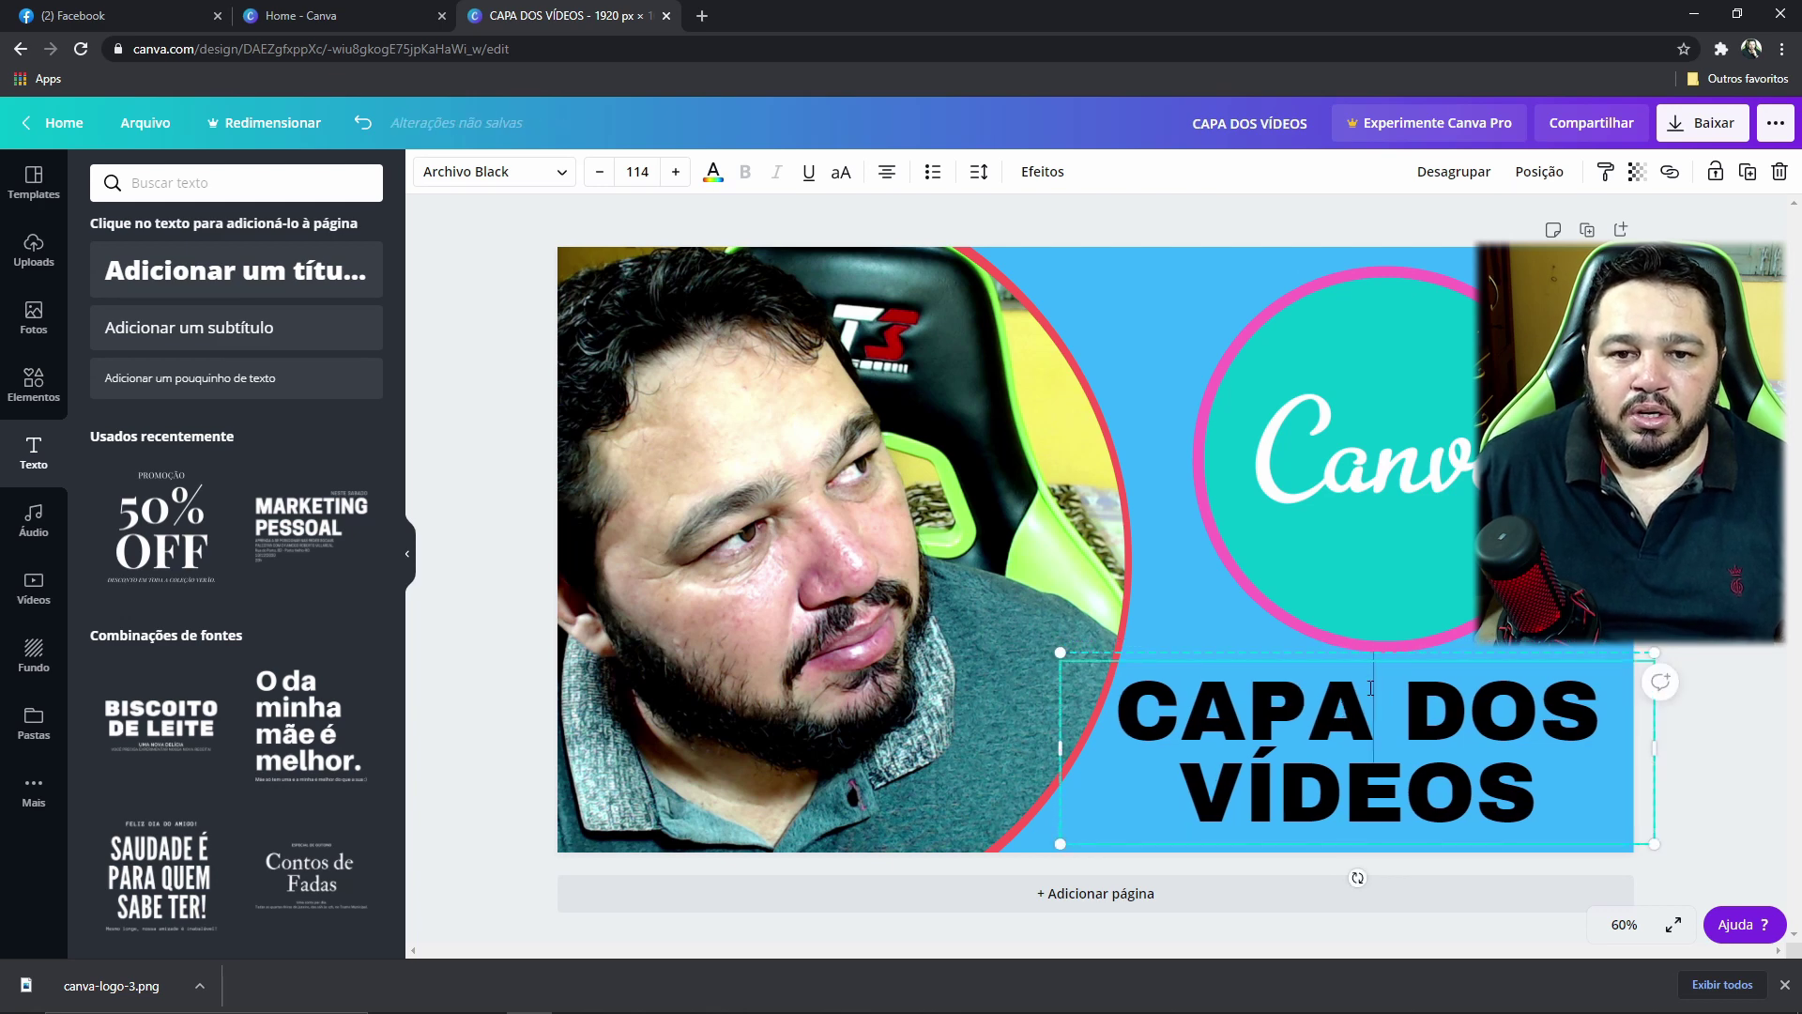
- Colour the "CAPA DOS VÍDEOS" heading white and apply the Sombreado text effect
{"action": "left_click", "coordinate": [712, 174]}
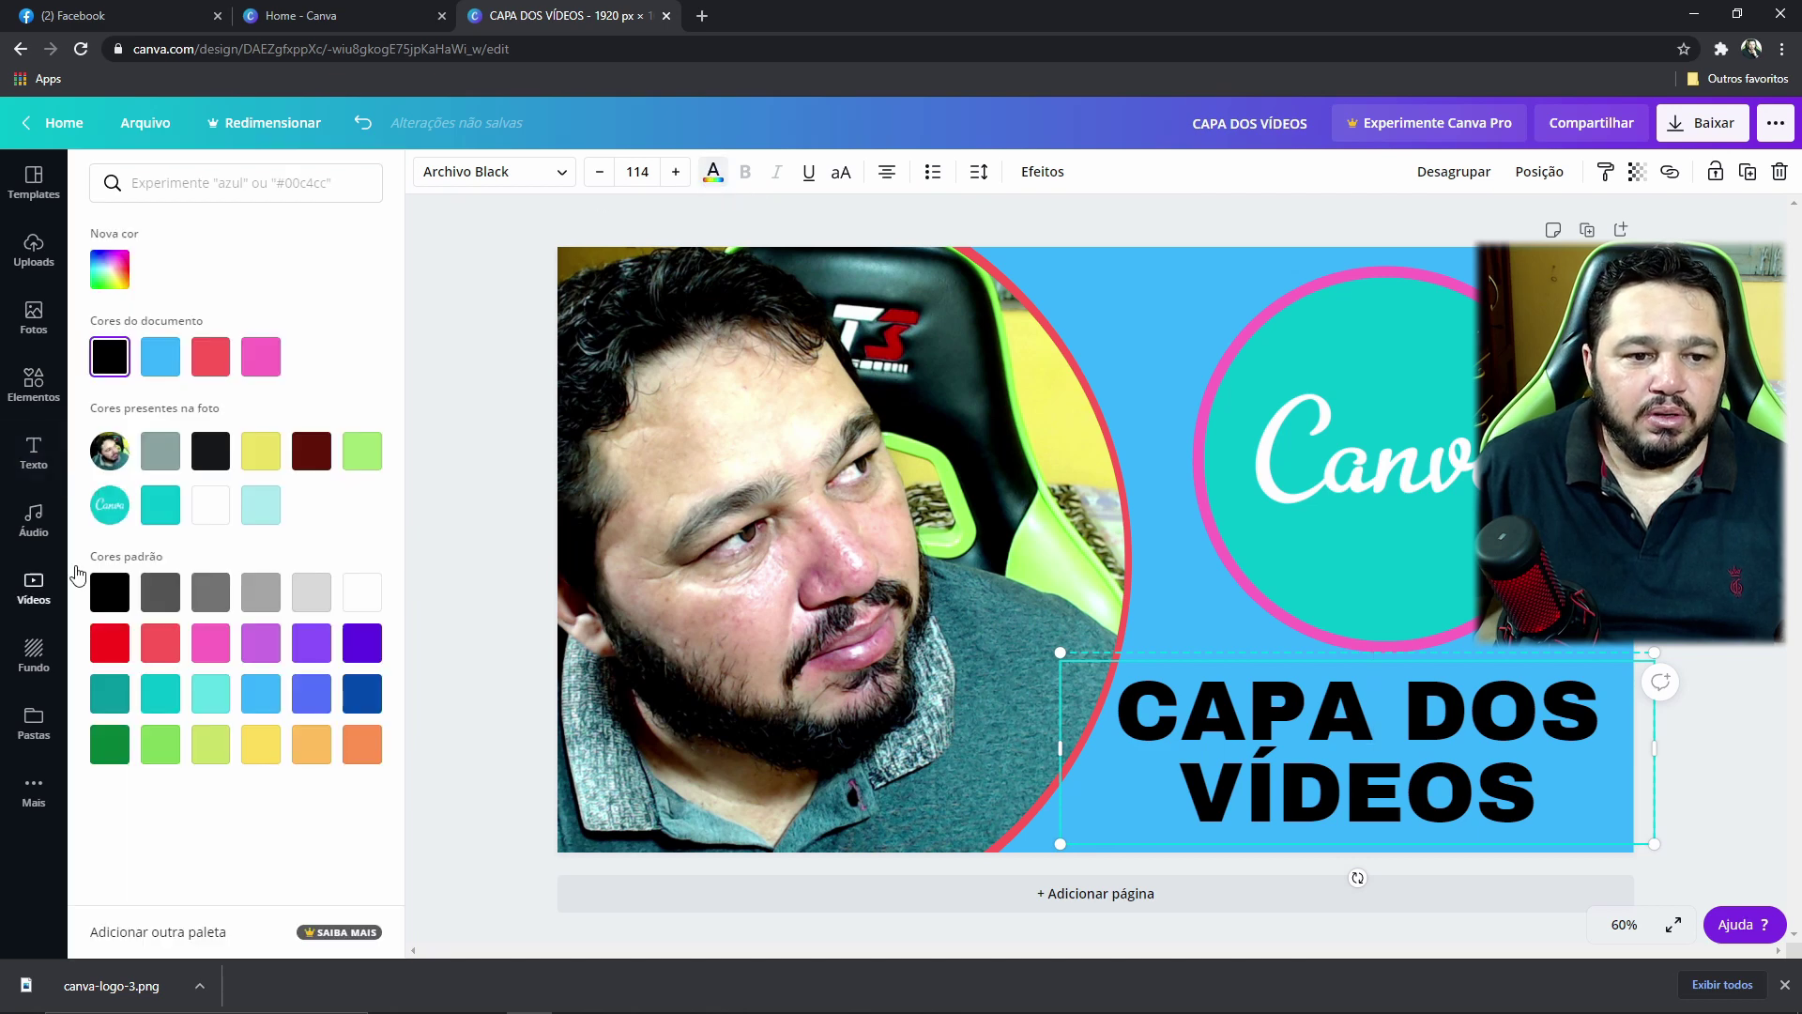
{"action": "left_click", "coordinate": [215, 508]}
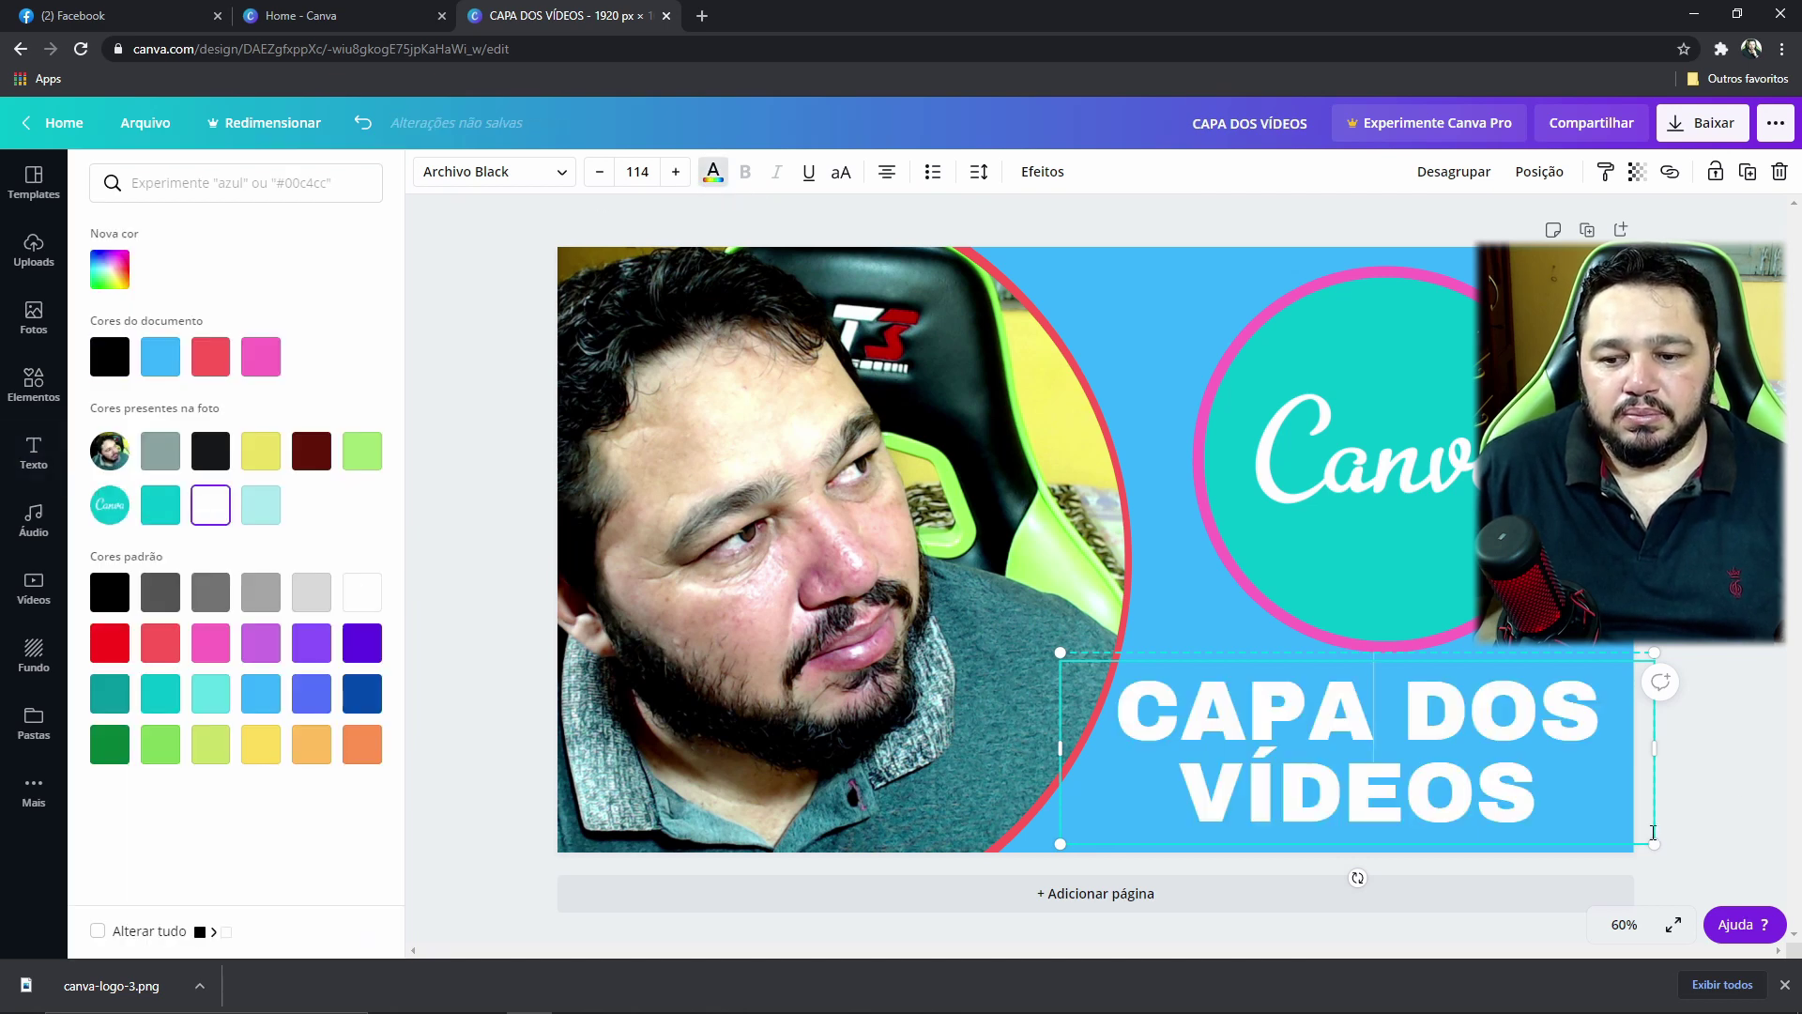
{"action": "left_click", "coordinate": [1042, 174]}
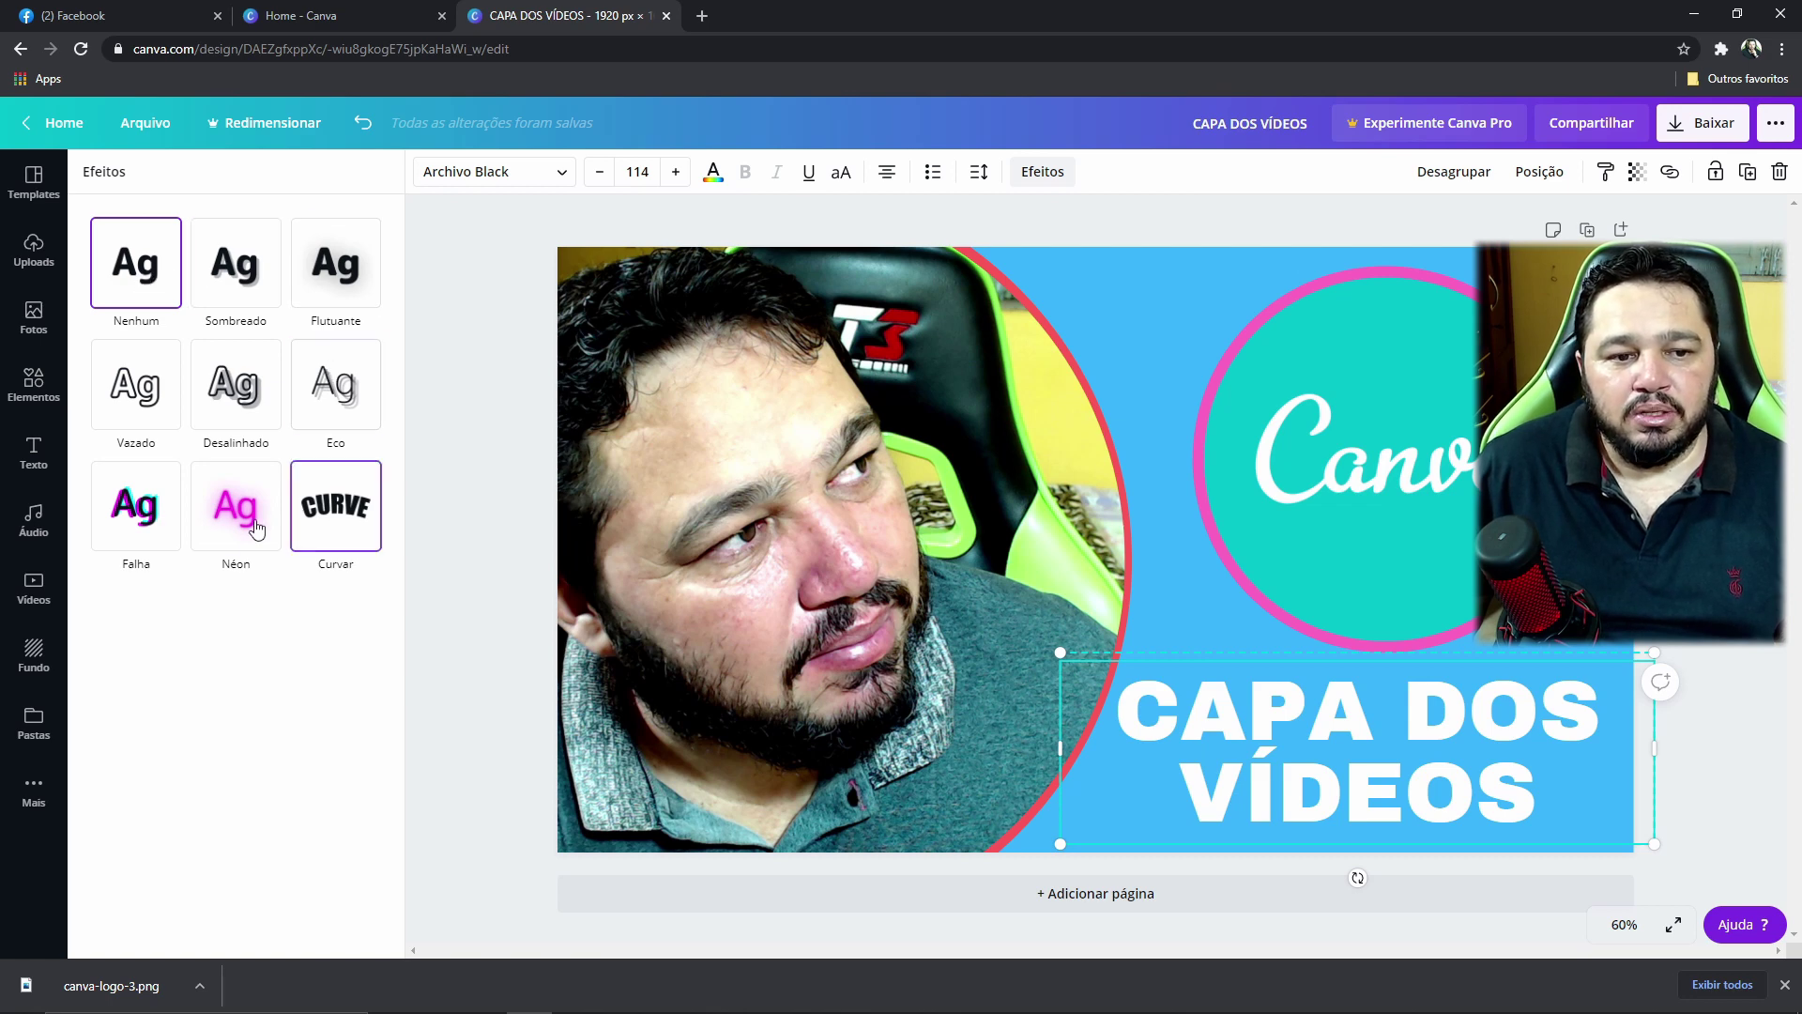
{"action": "left_click", "coordinate": [241, 269]}
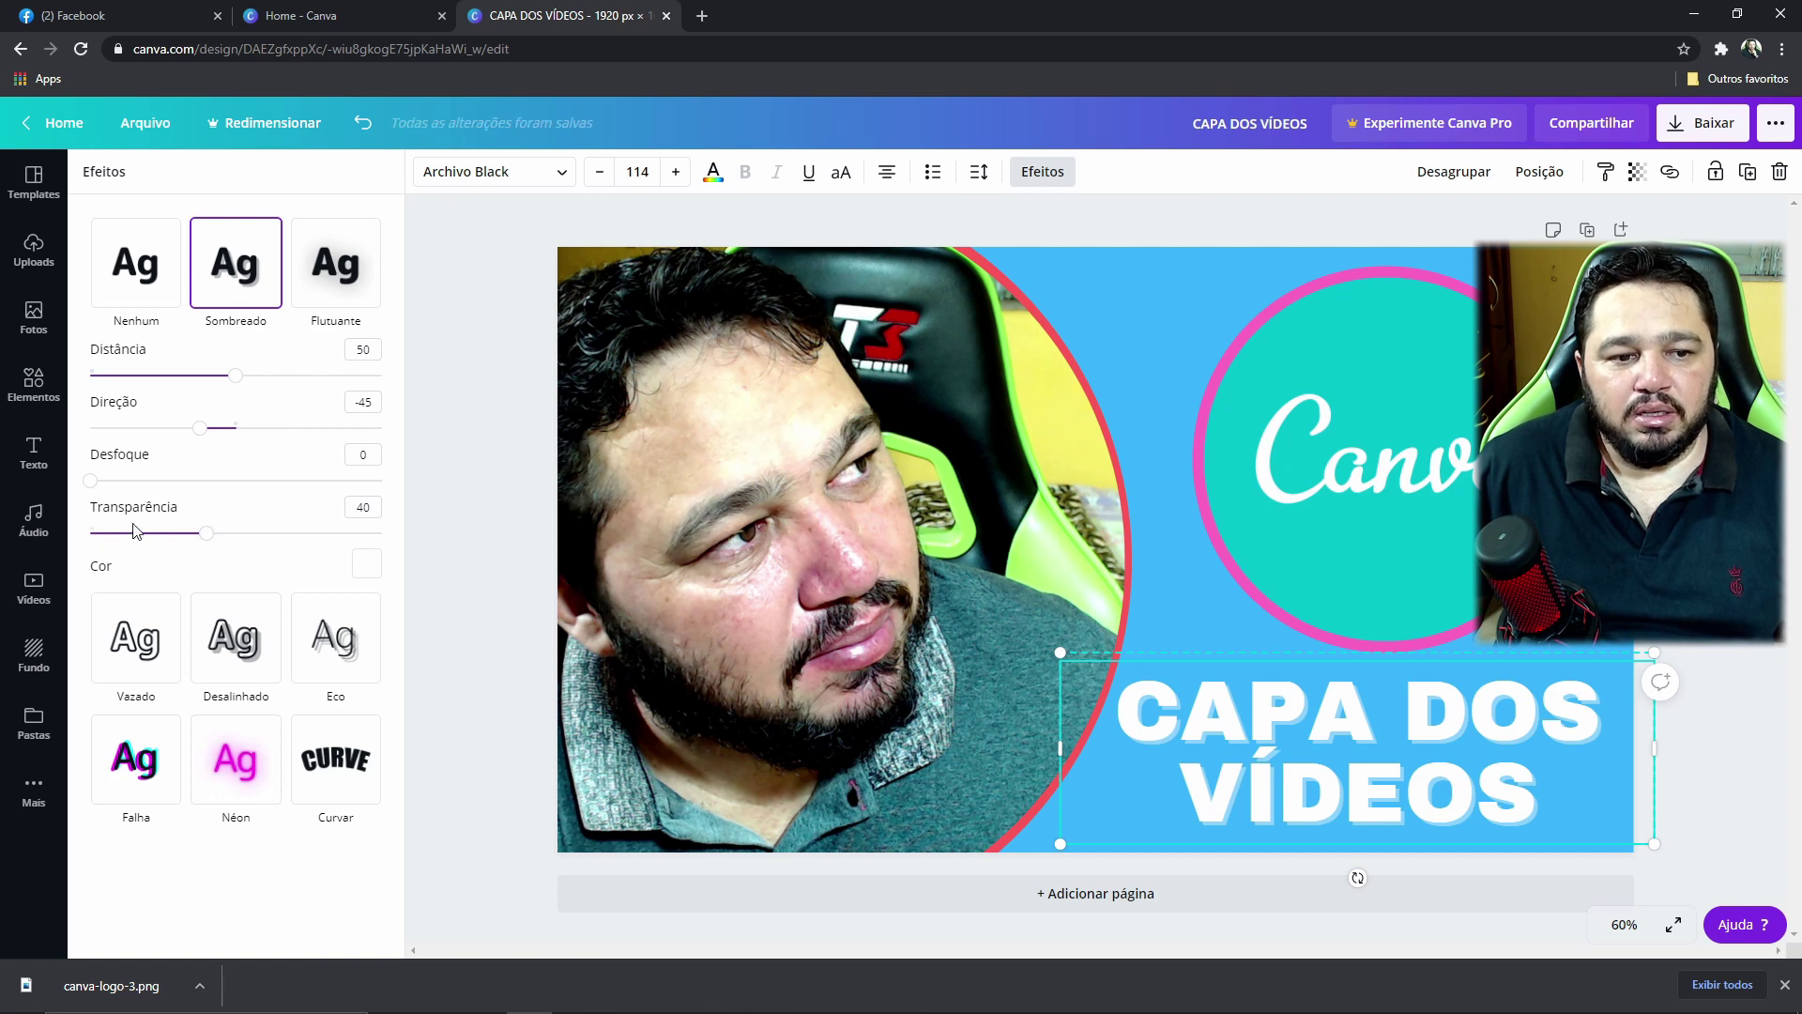
- Try red tones for the heading's shadow and set the shadow colour to black
{"action": "left_click", "coordinate": [367, 568]}
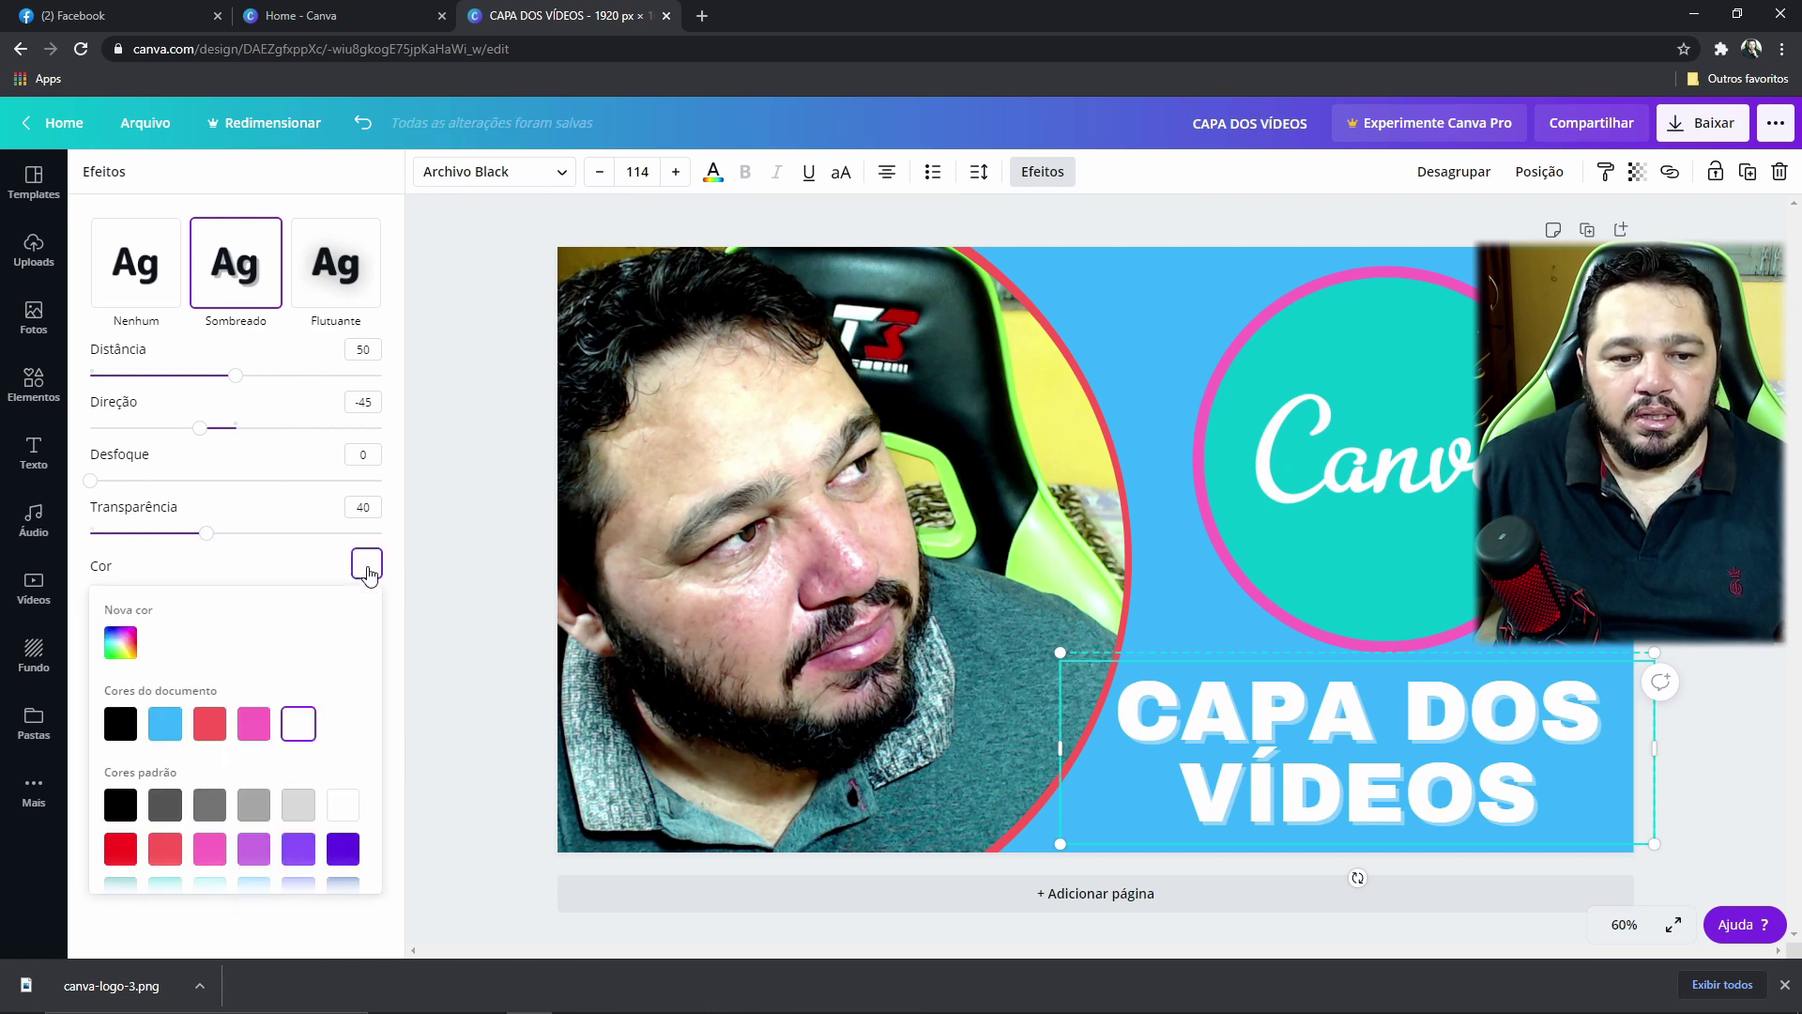
{"action": "left_click", "coordinate": [120, 723]}
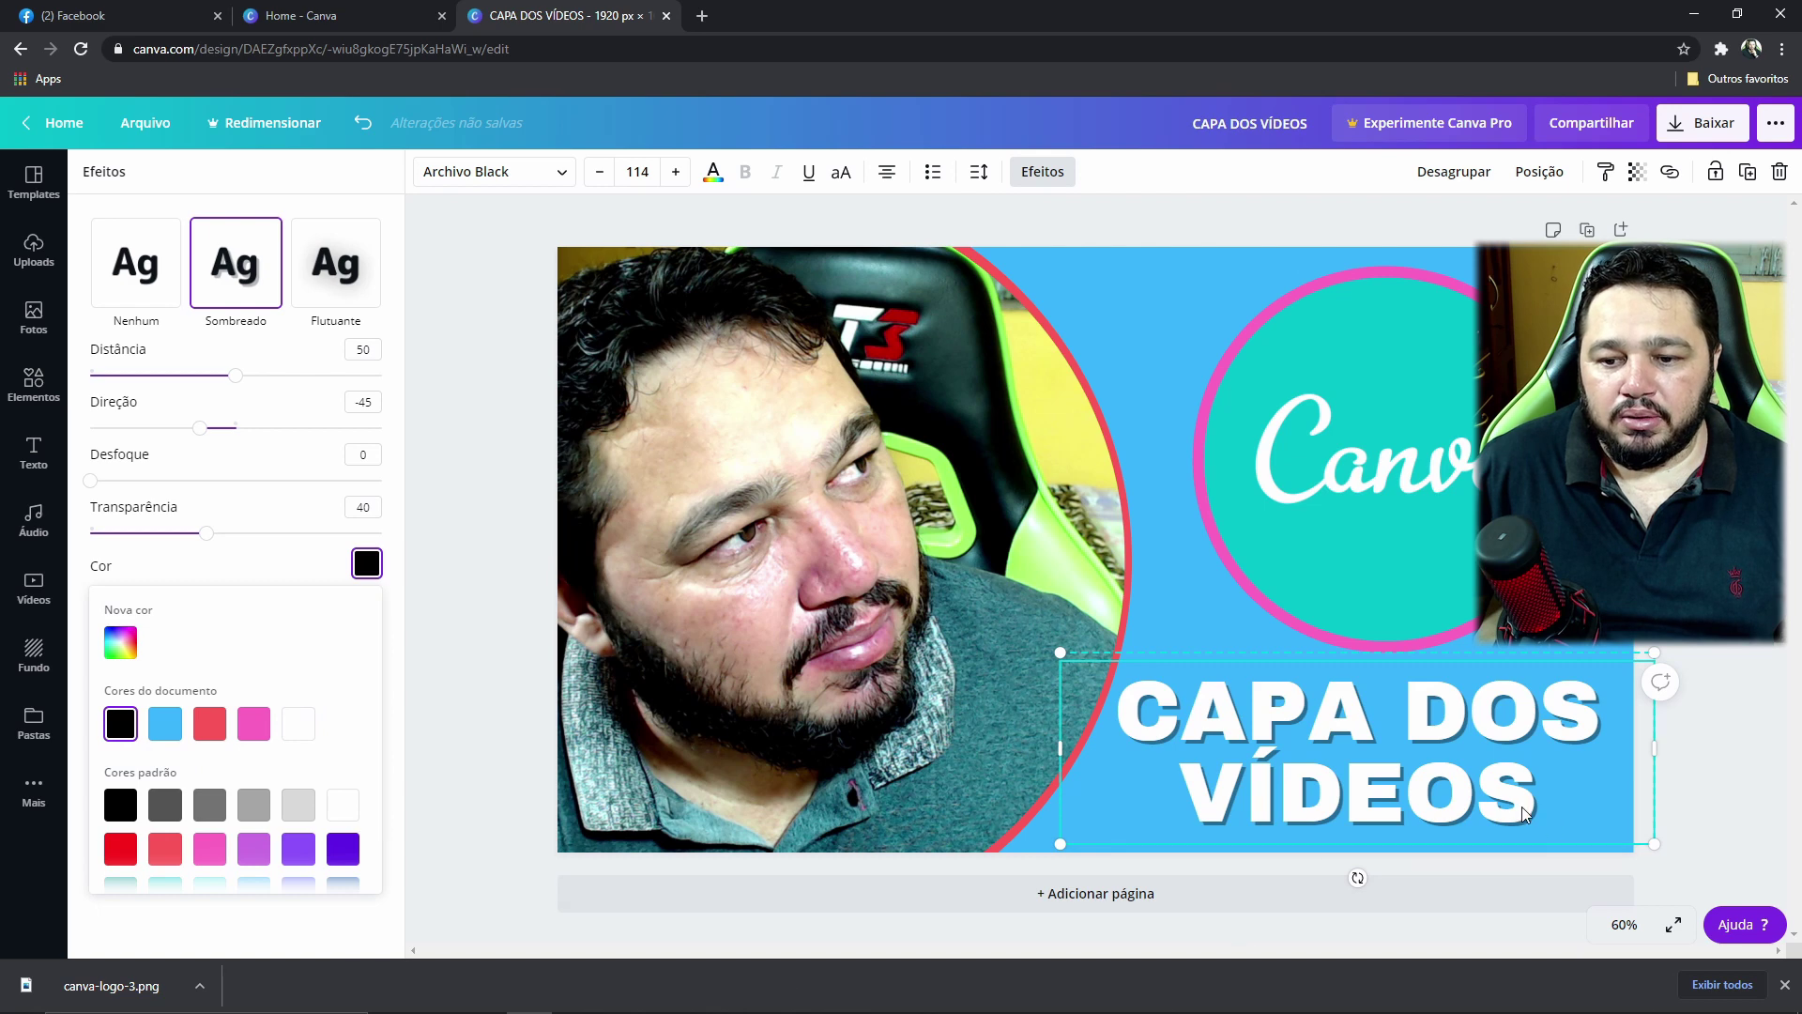
{"action": "left_click", "coordinate": [162, 850]}
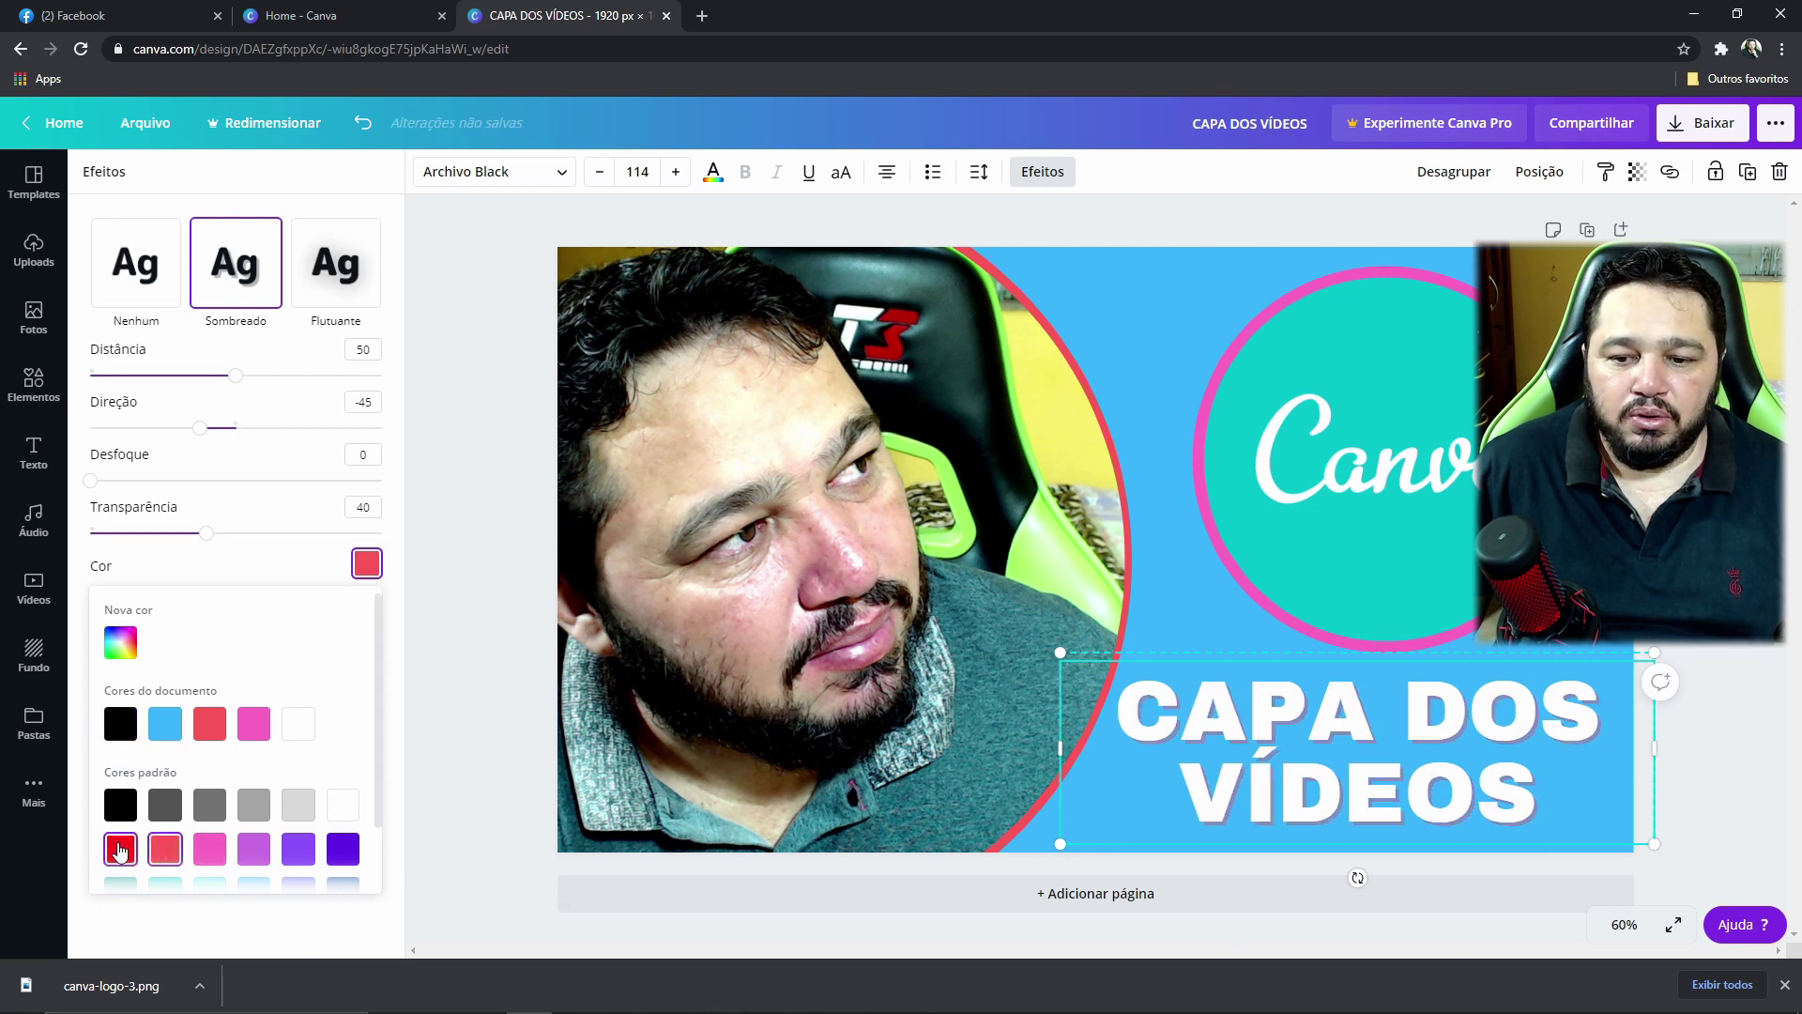
{"action": "left_click", "coordinate": [126, 849]}
{"action": "left_click", "coordinate": [131, 812]}
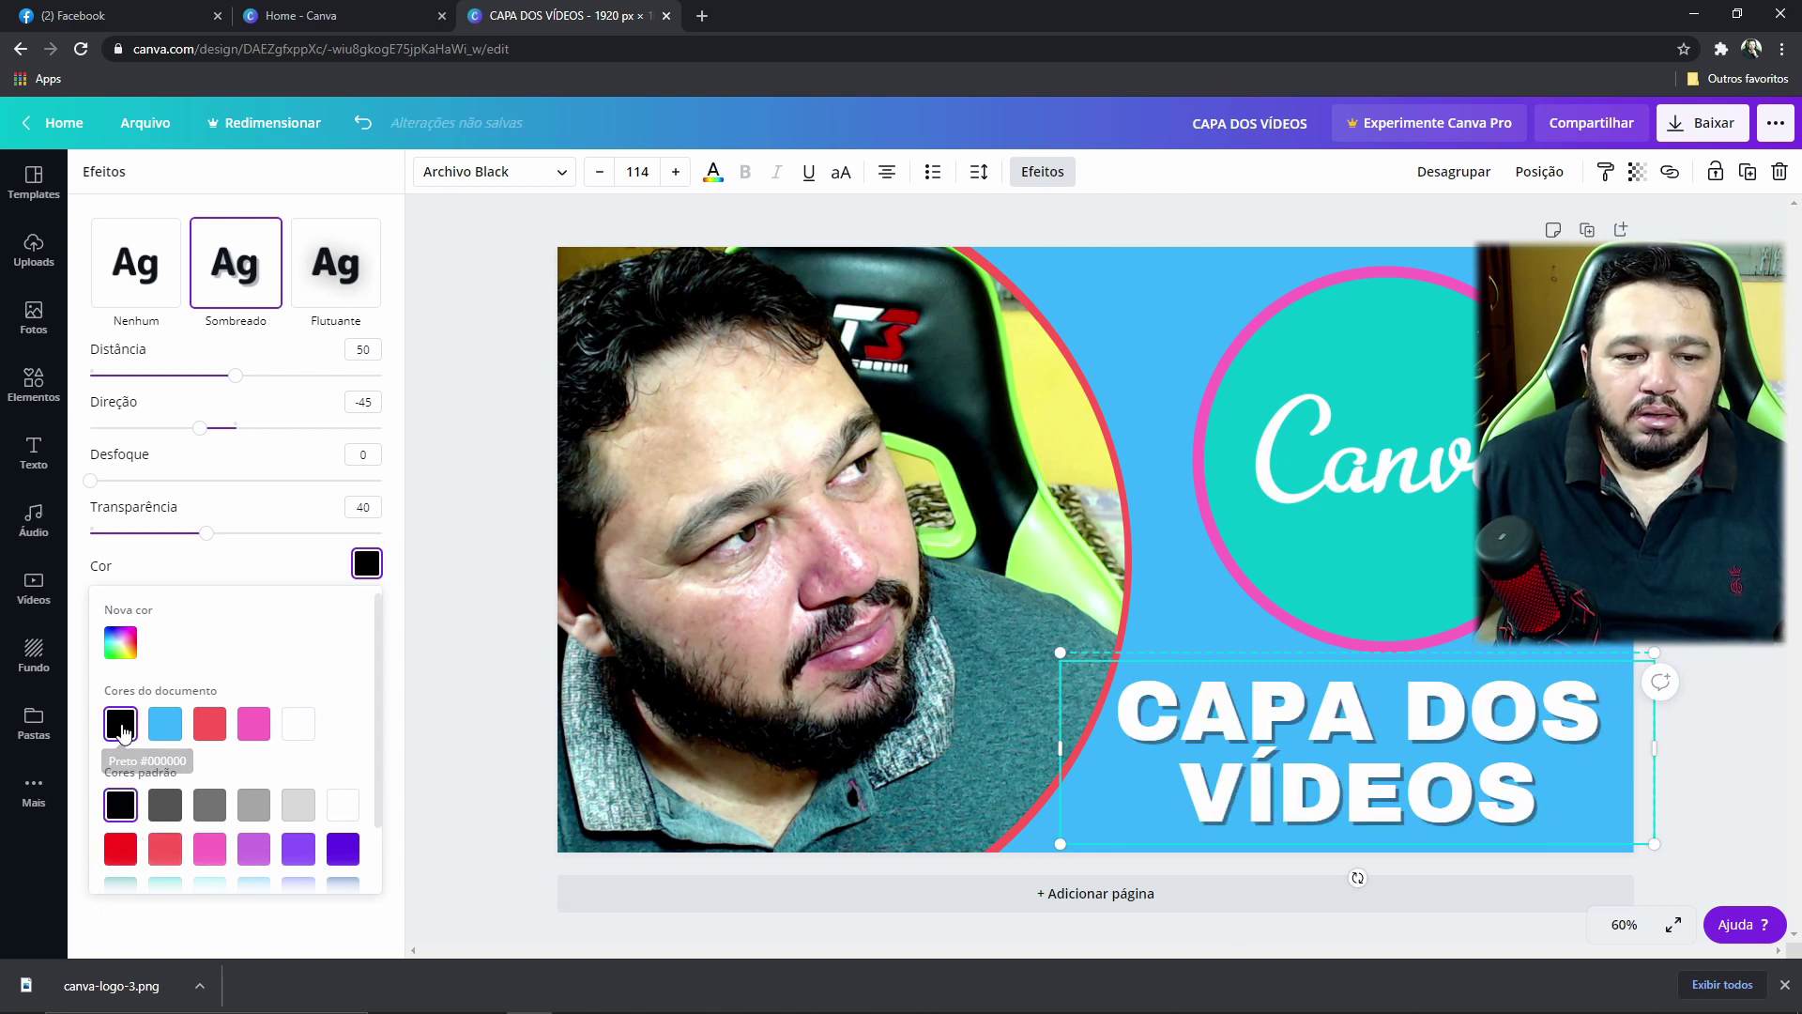
{"action": "left_click", "coordinate": [123, 730]}
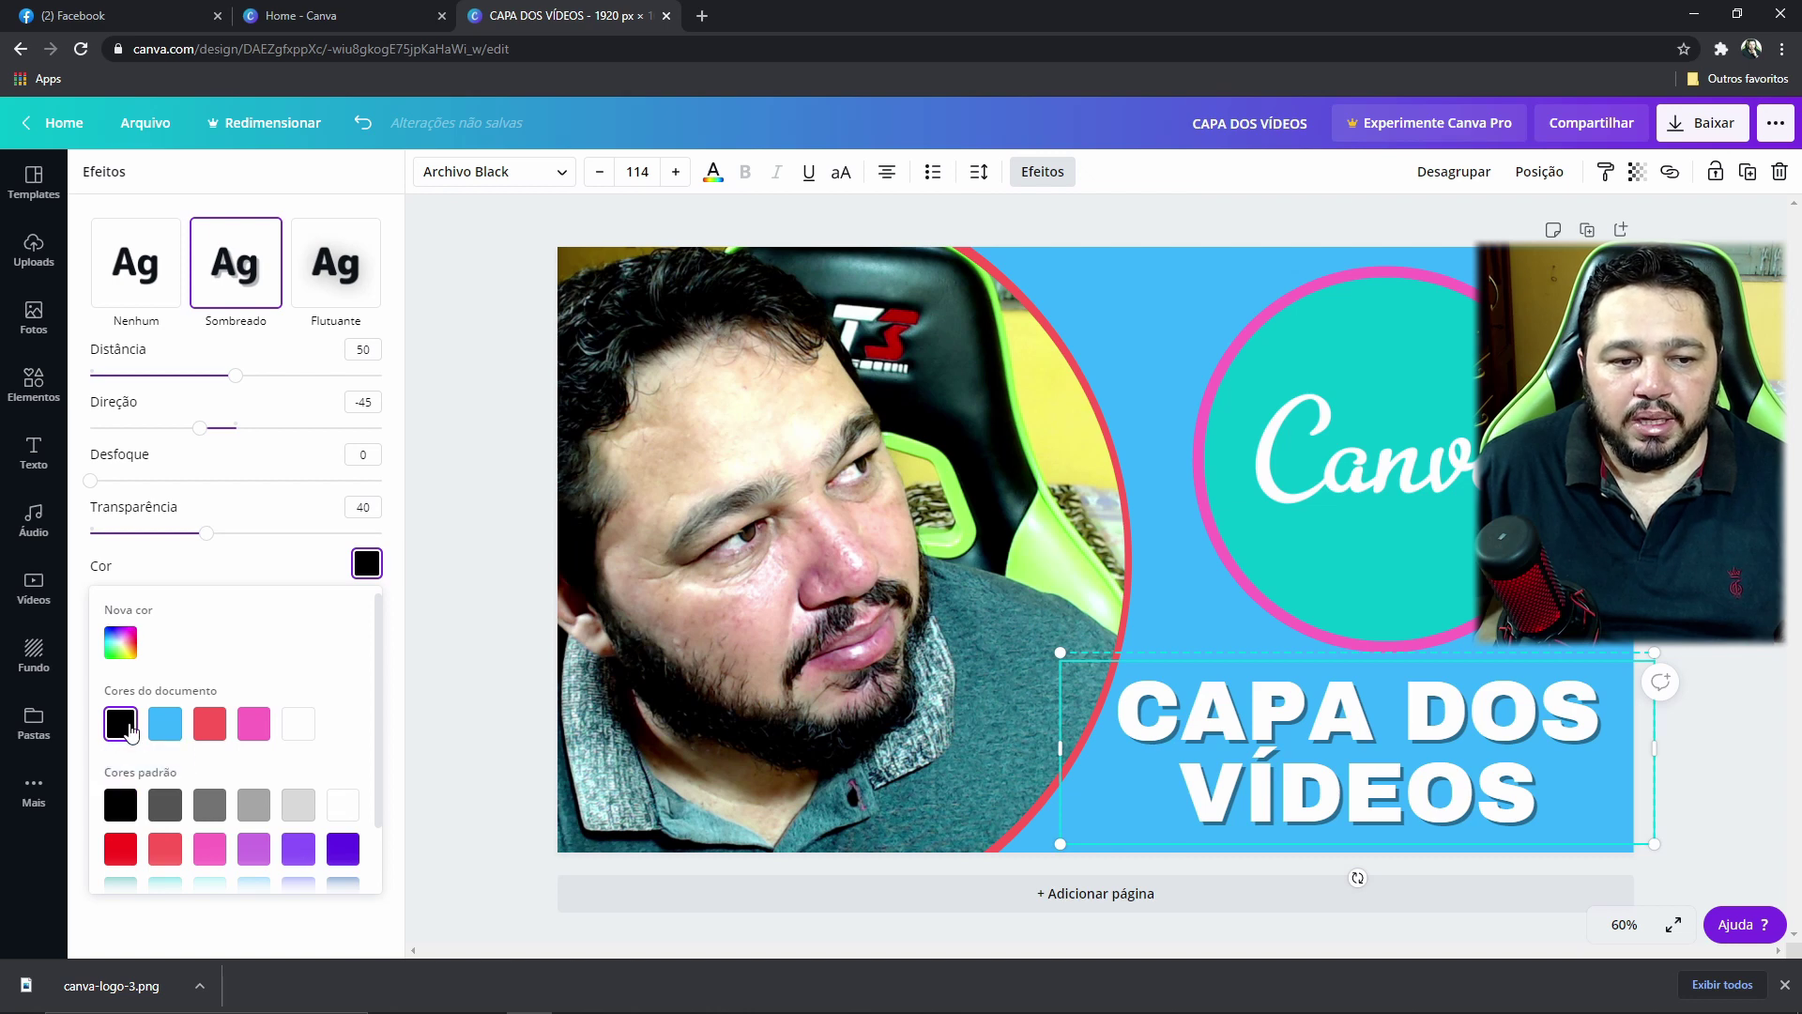
{"action": "left_click", "coordinate": [301, 564]}
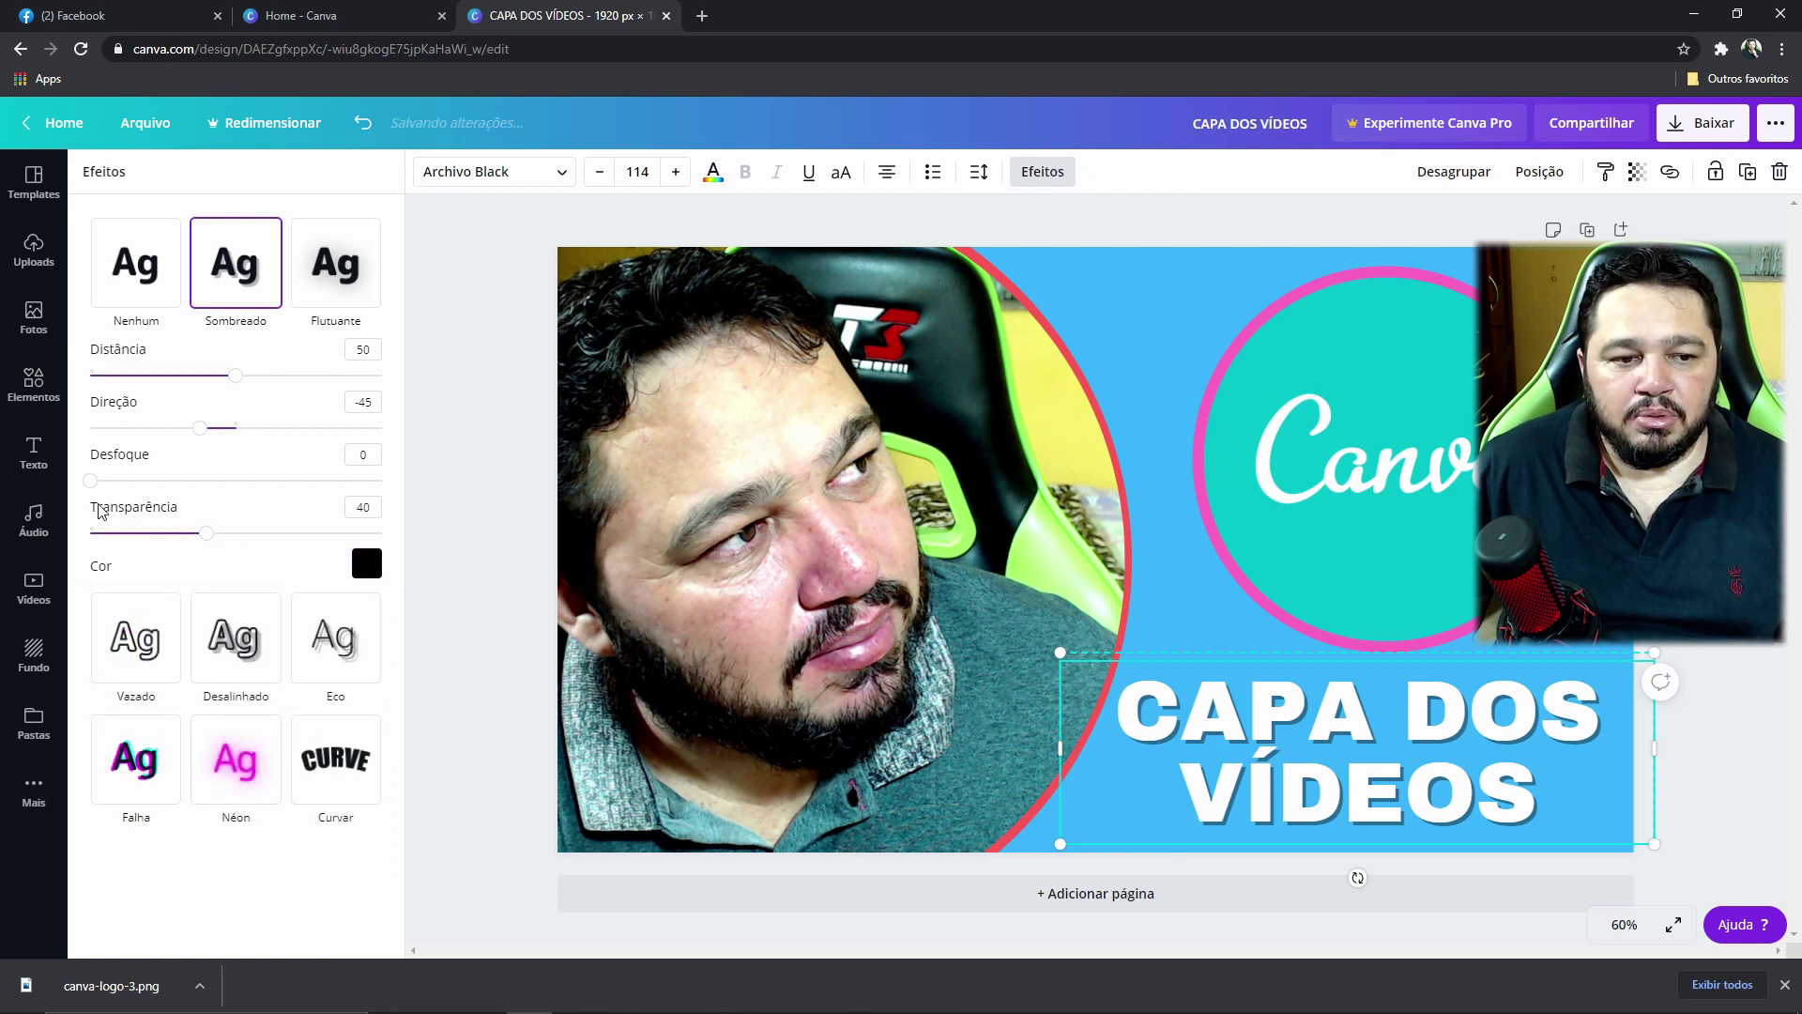
- Try the heading shadow's Transparência at its low end and set it to 100
{"action": "left_click_drag", "start_coordinate": [205, 536], "coordinate": [93, 533]}
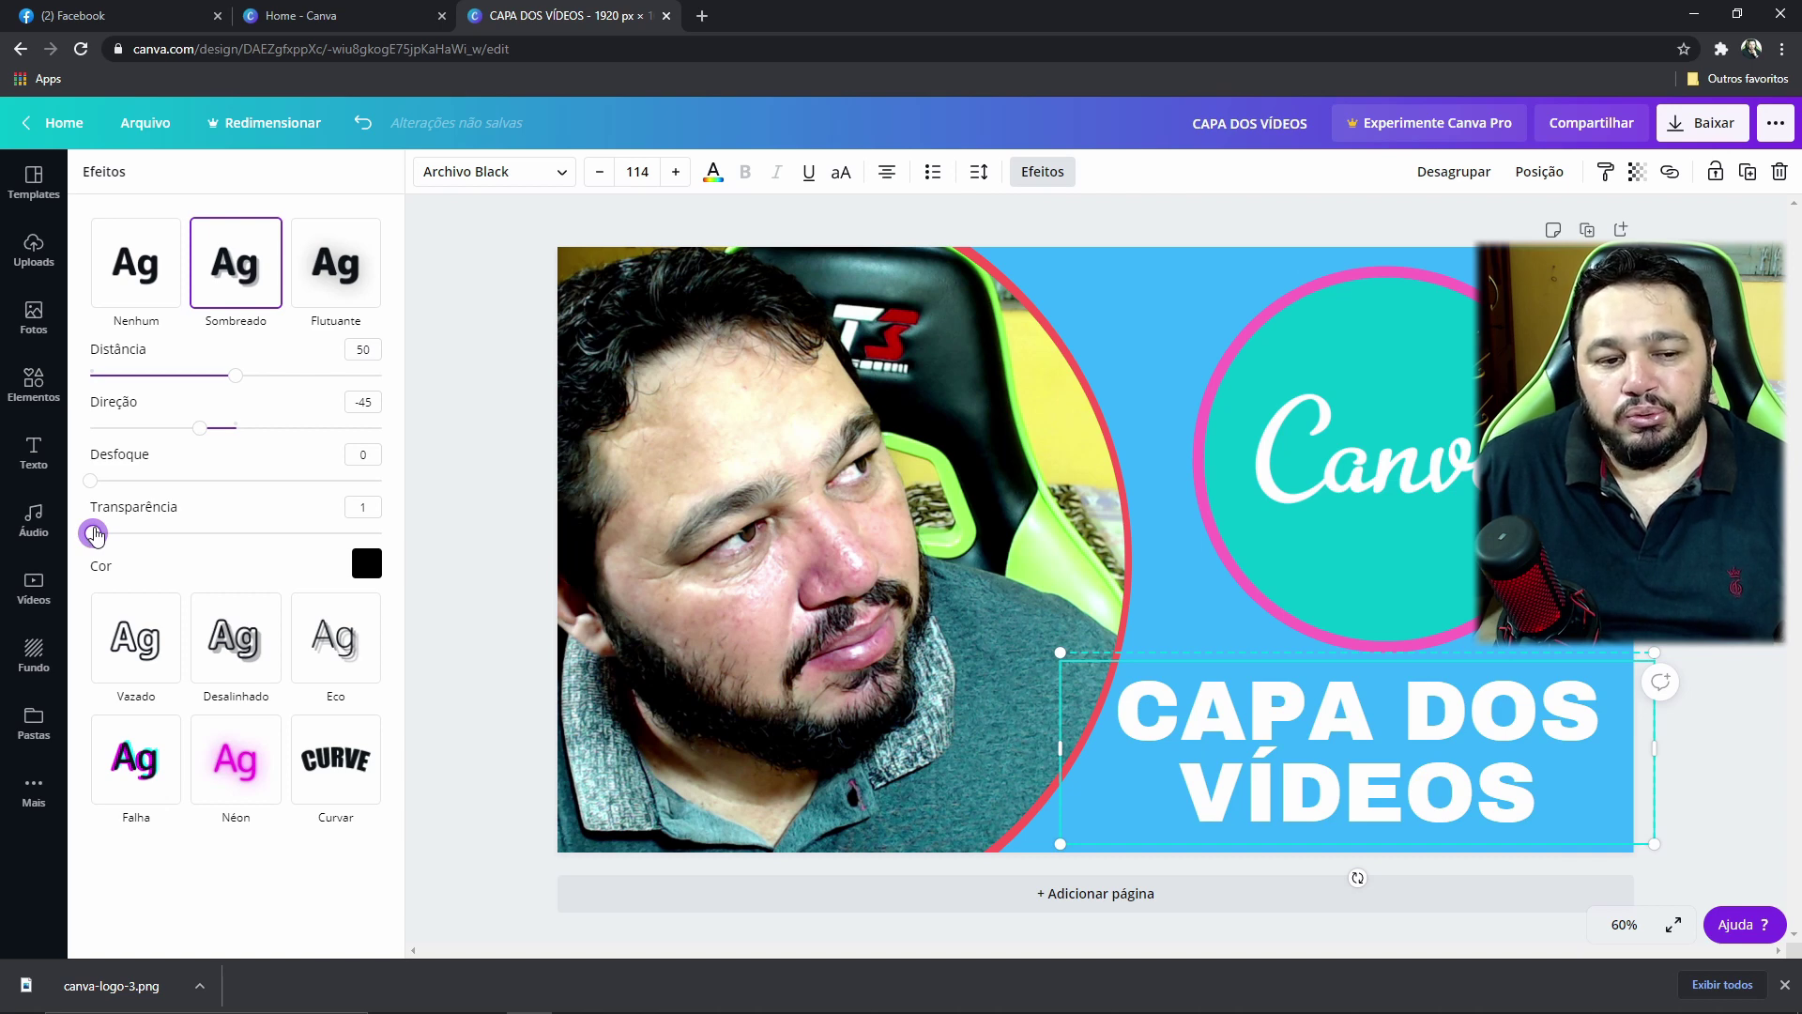
{"action": "left_click_drag", "start_coordinate": [94, 533], "coordinate": [383, 533]}
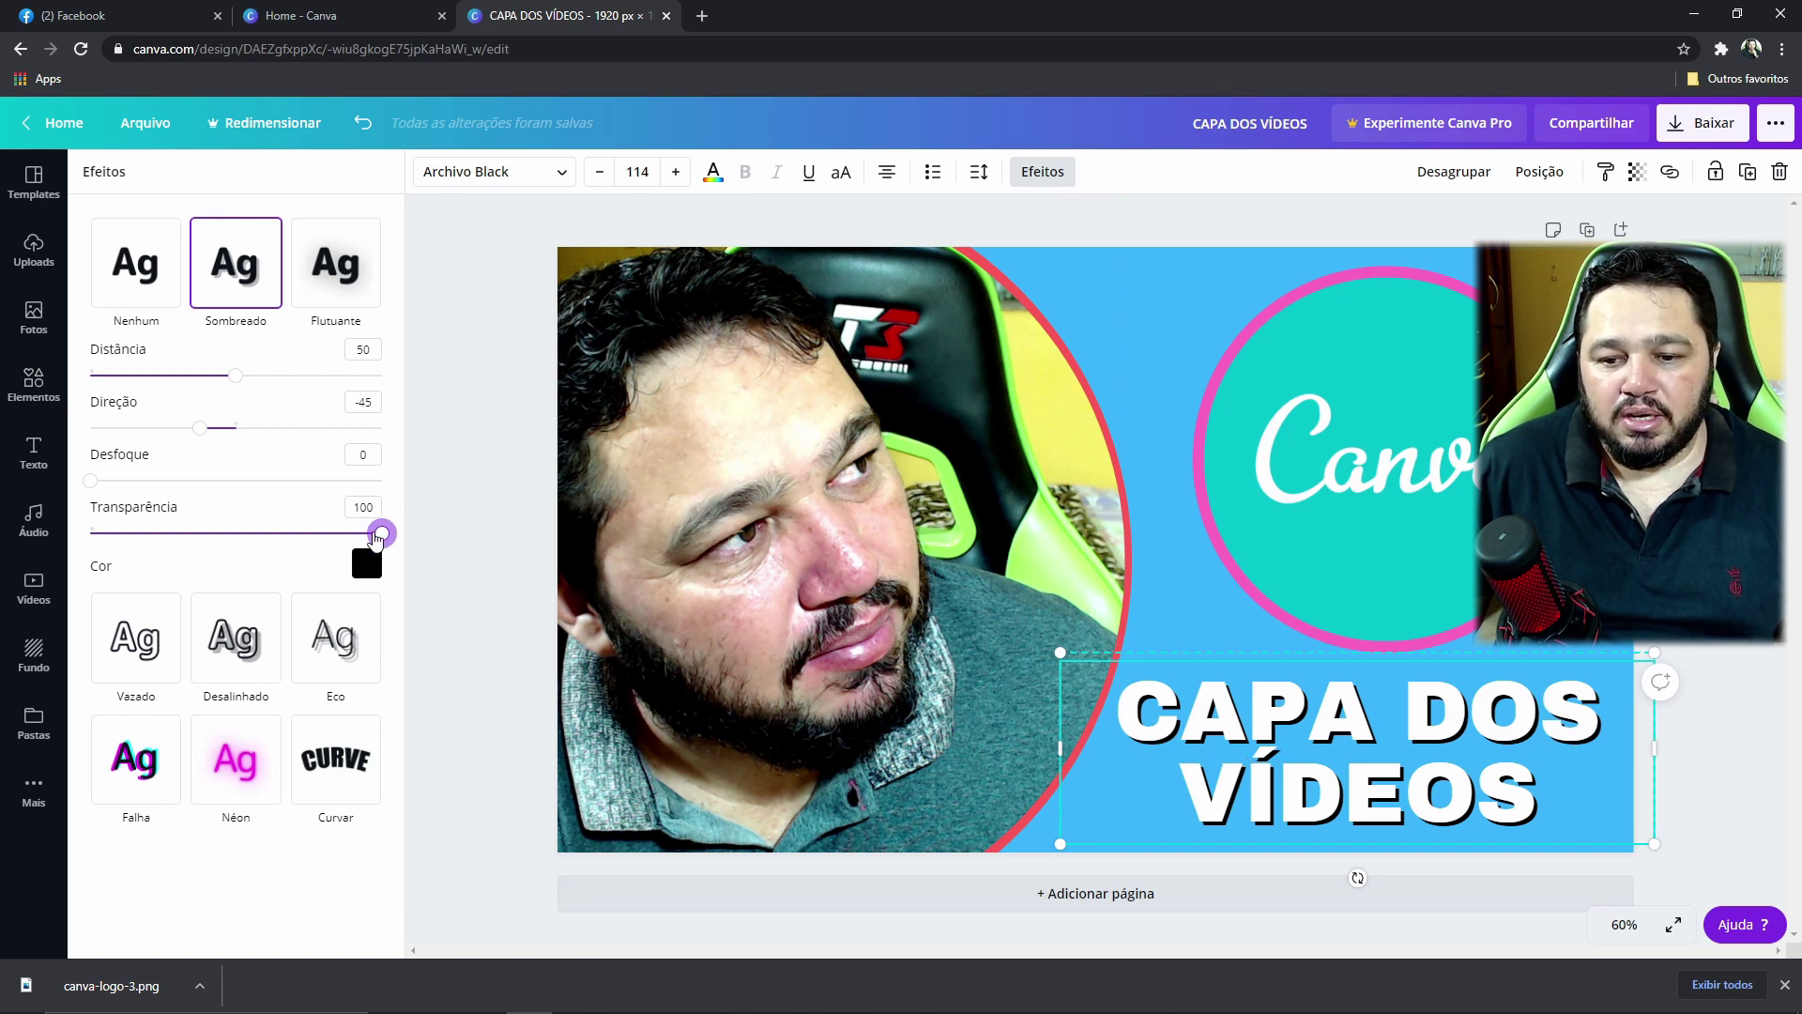
{"action": "left_click", "coordinate": [488, 563]}
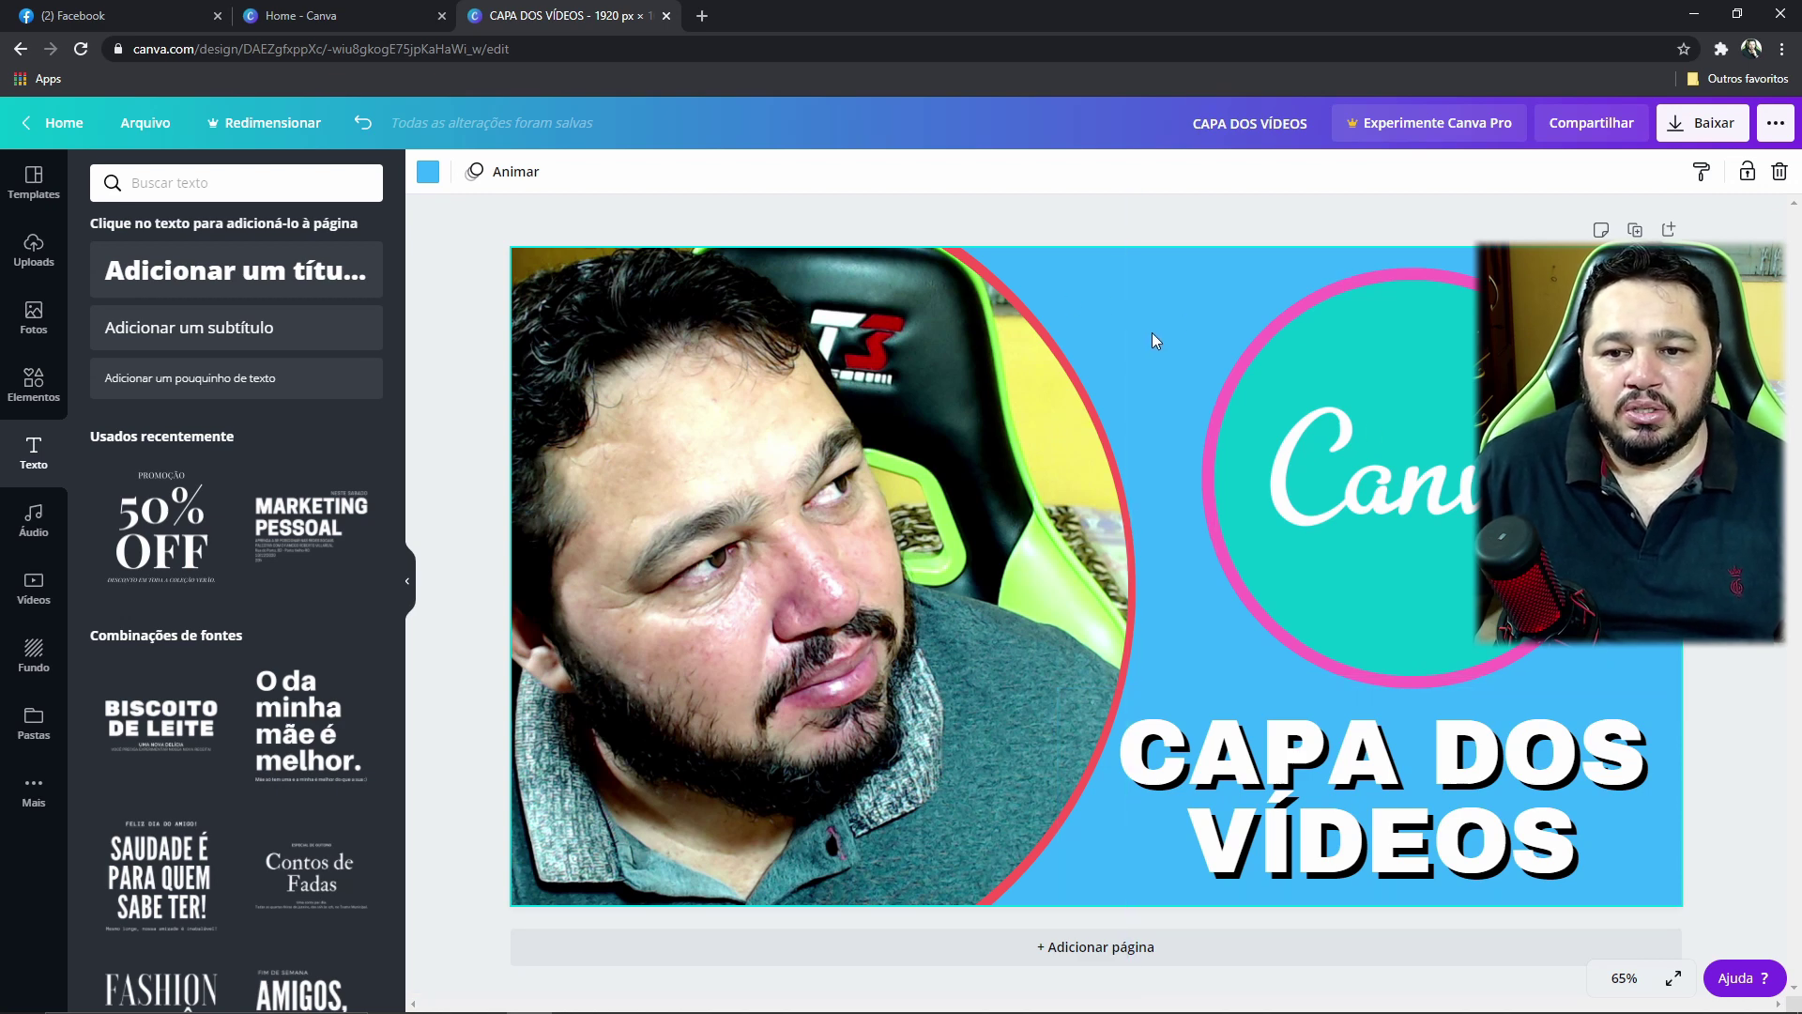
- Find arrows under the Seta suggestion in the elements library and add the free white curved arrow to the cover
{"action": "left_click", "coordinate": [35, 274]}
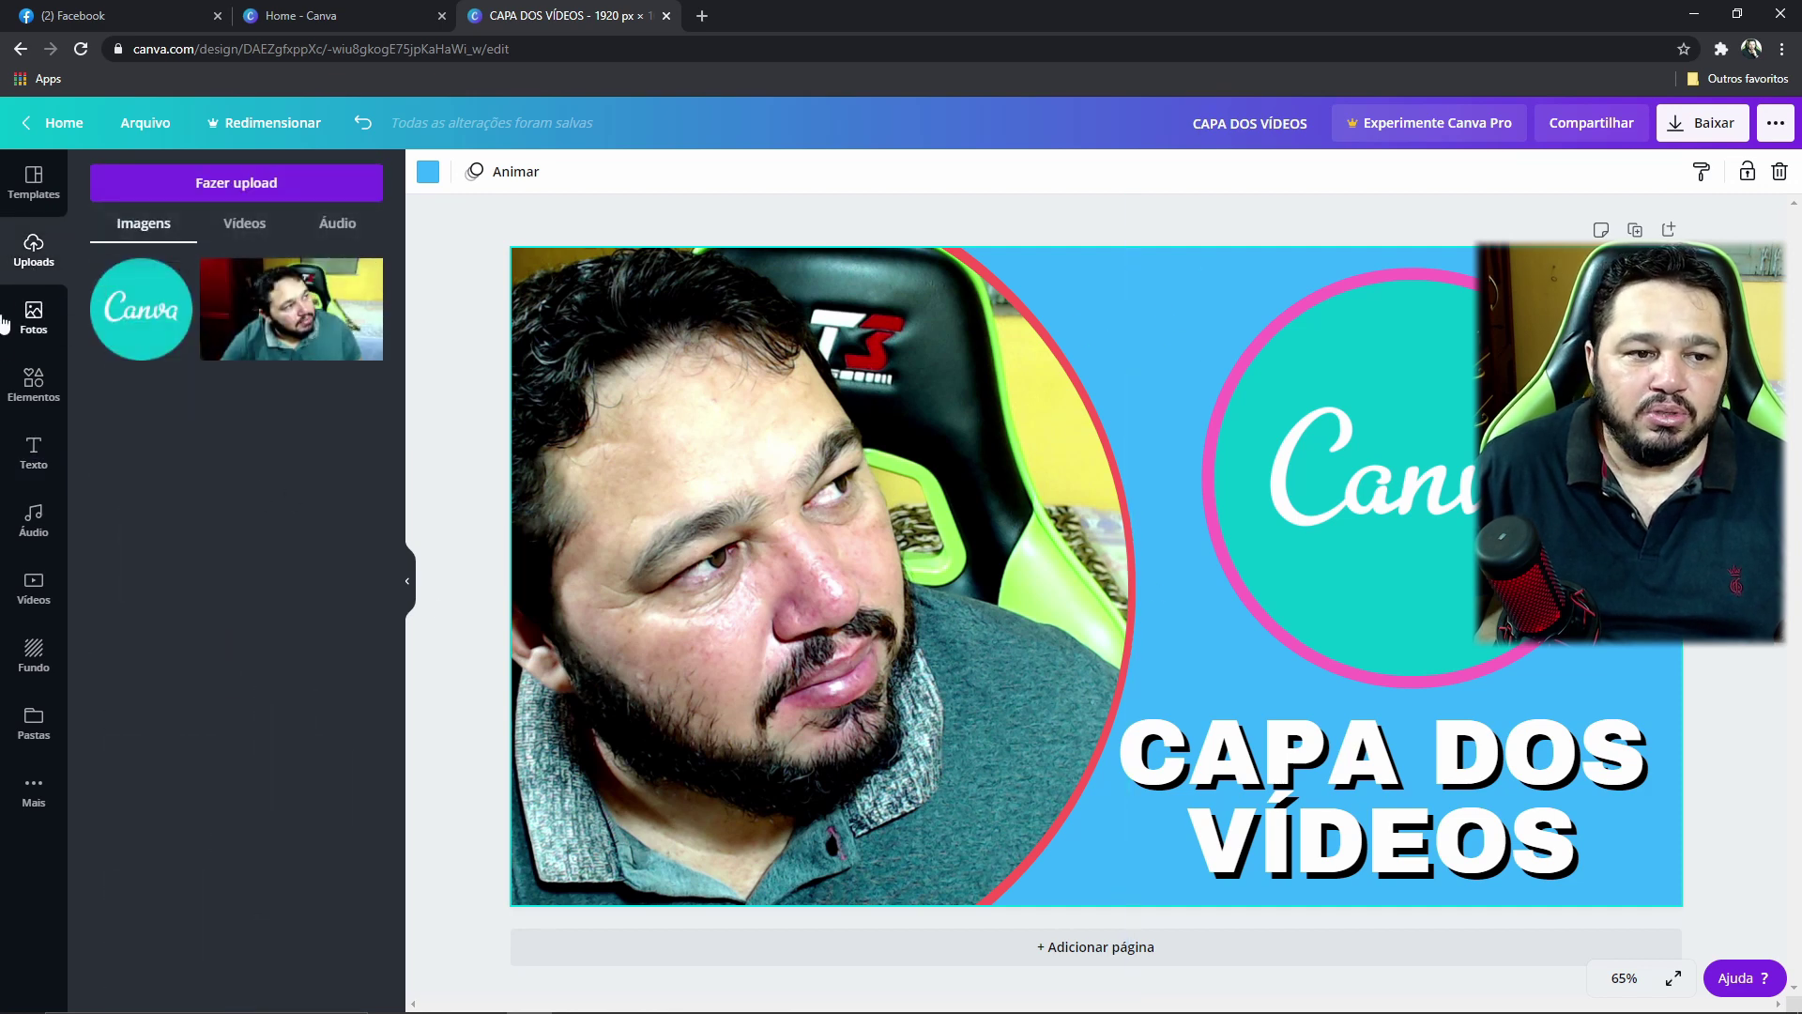
{"action": "left_click", "coordinate": [34, 385]}
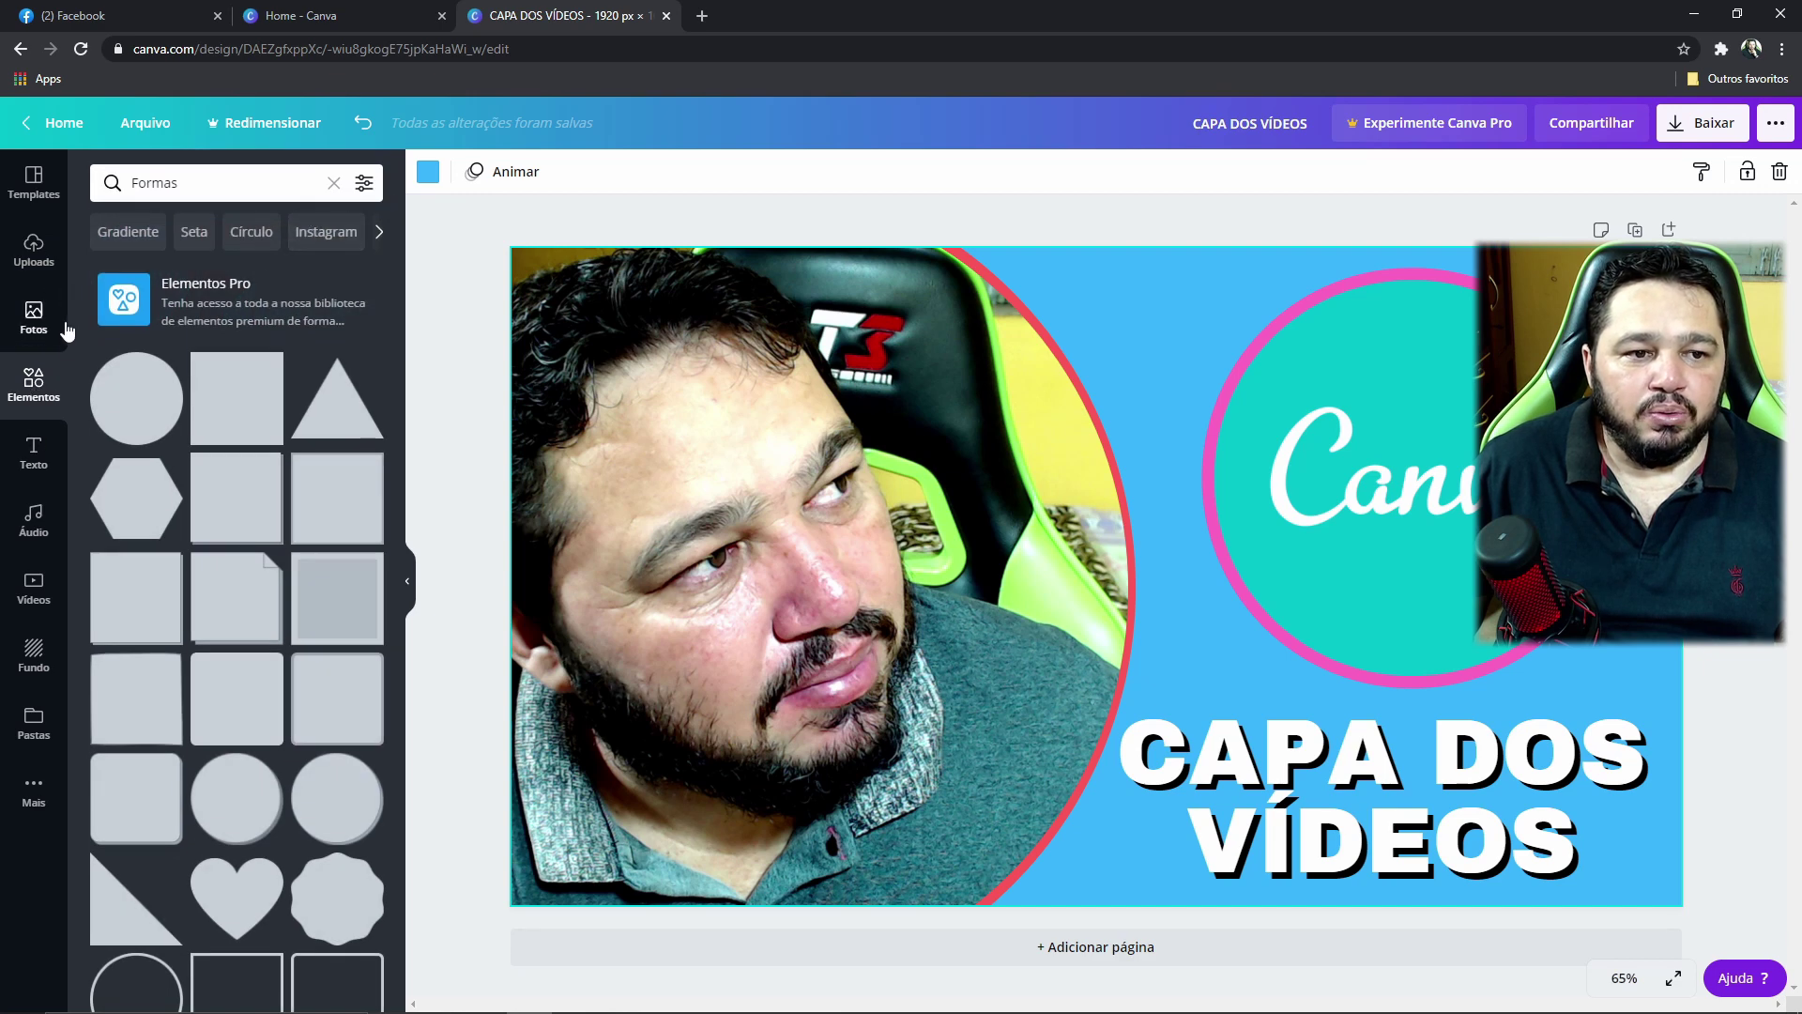
{"action": "left_click", "coordinate": [193, 231]}
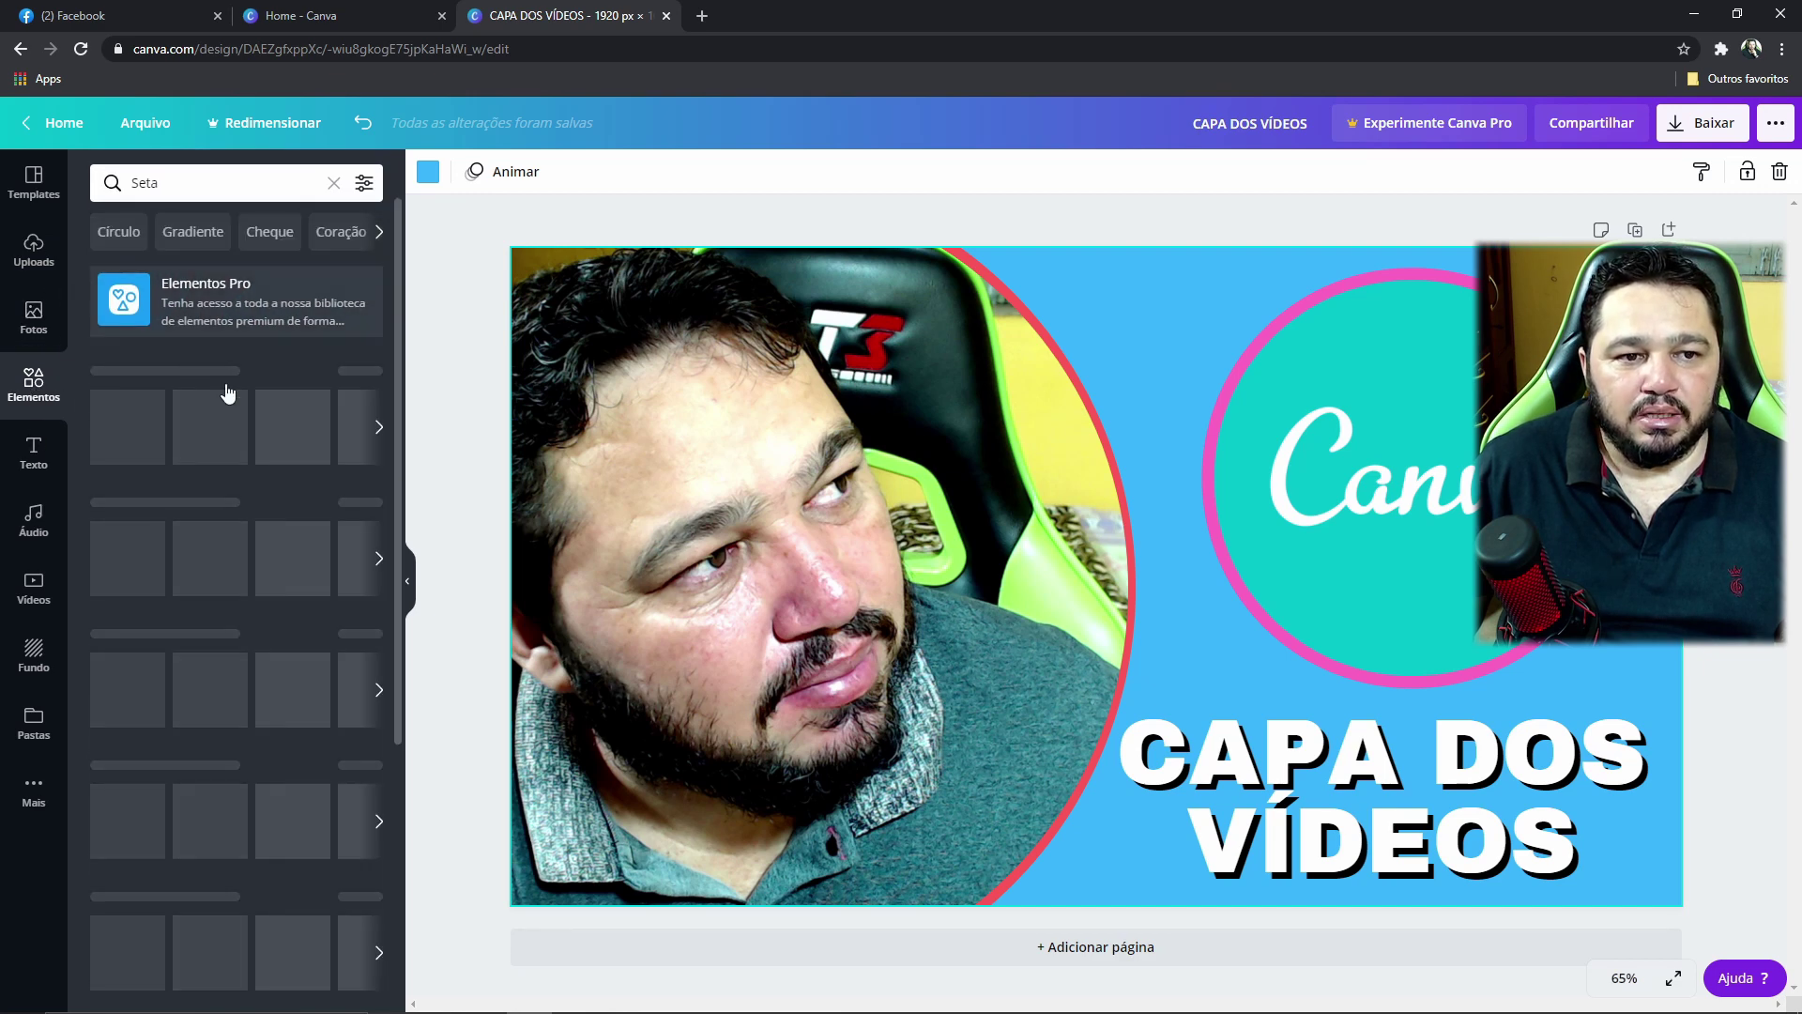
{"action": "scroll", "coordinate": [338, 507], "scroll_direction": "down", "scroll_amount": 5}
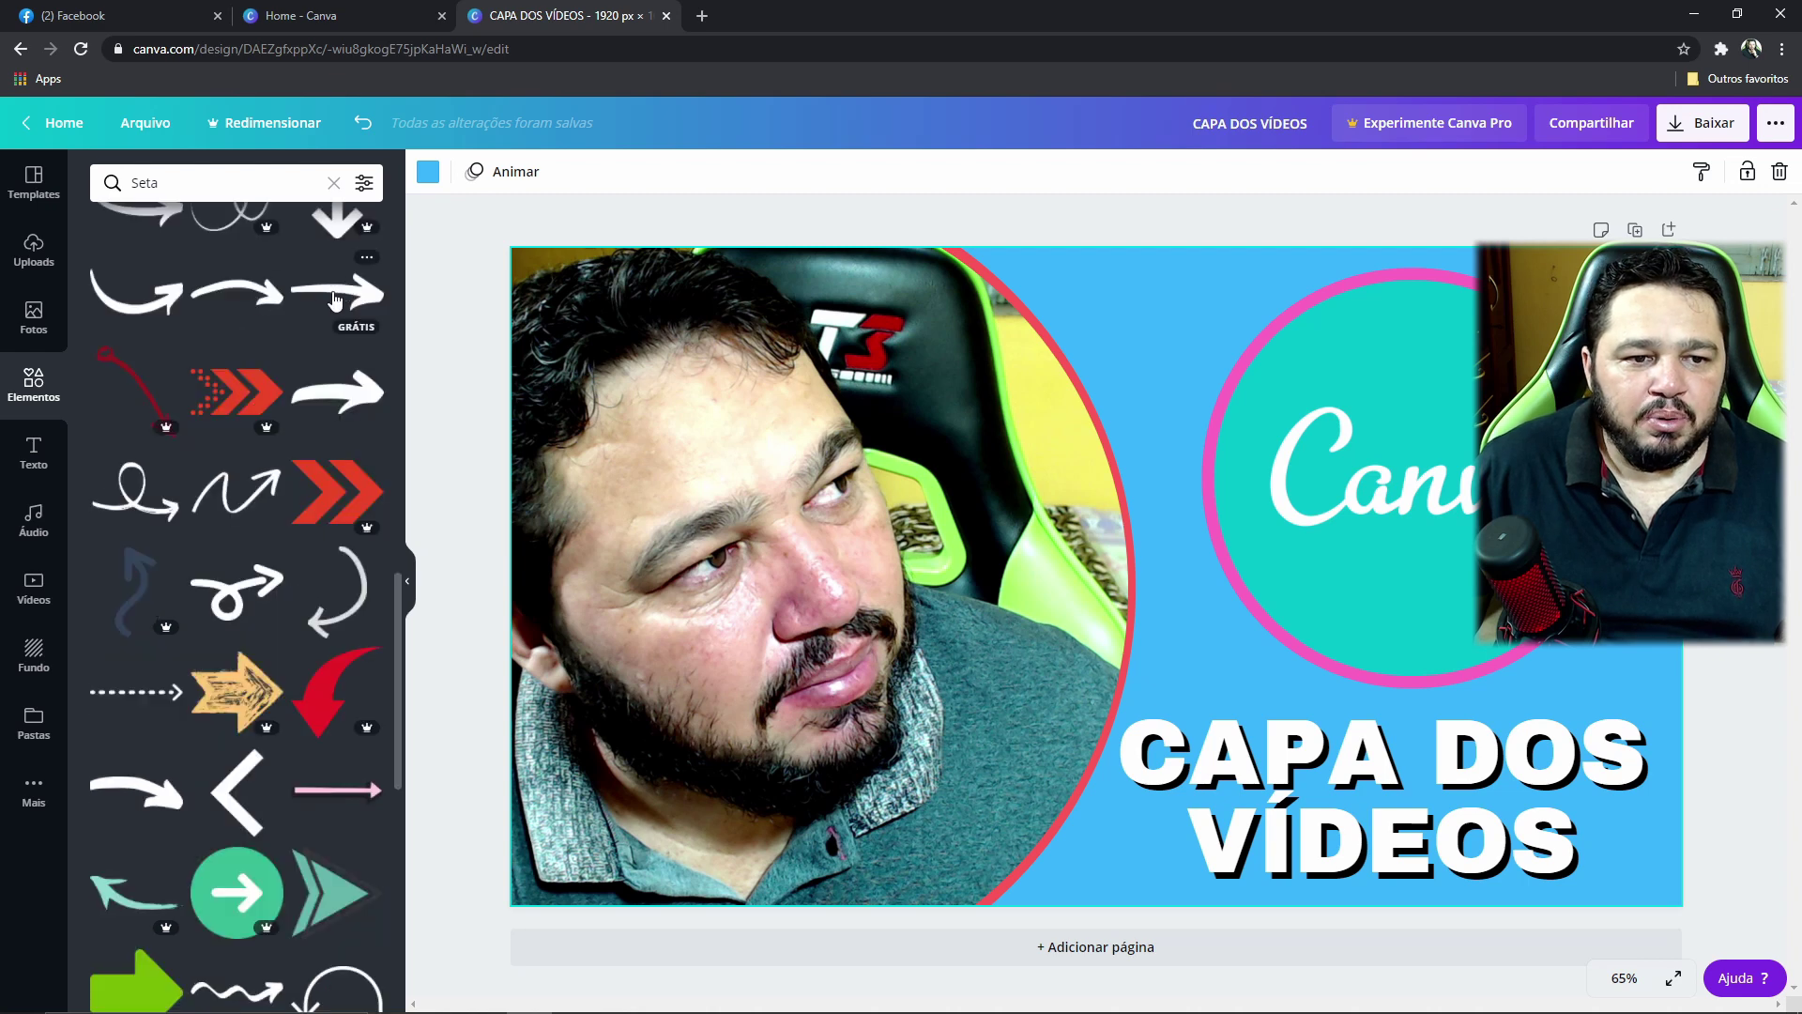
{"action": "scroll", "coordinate": [336, 401], "scroll_direction": "down", "scroll_amount": 5}
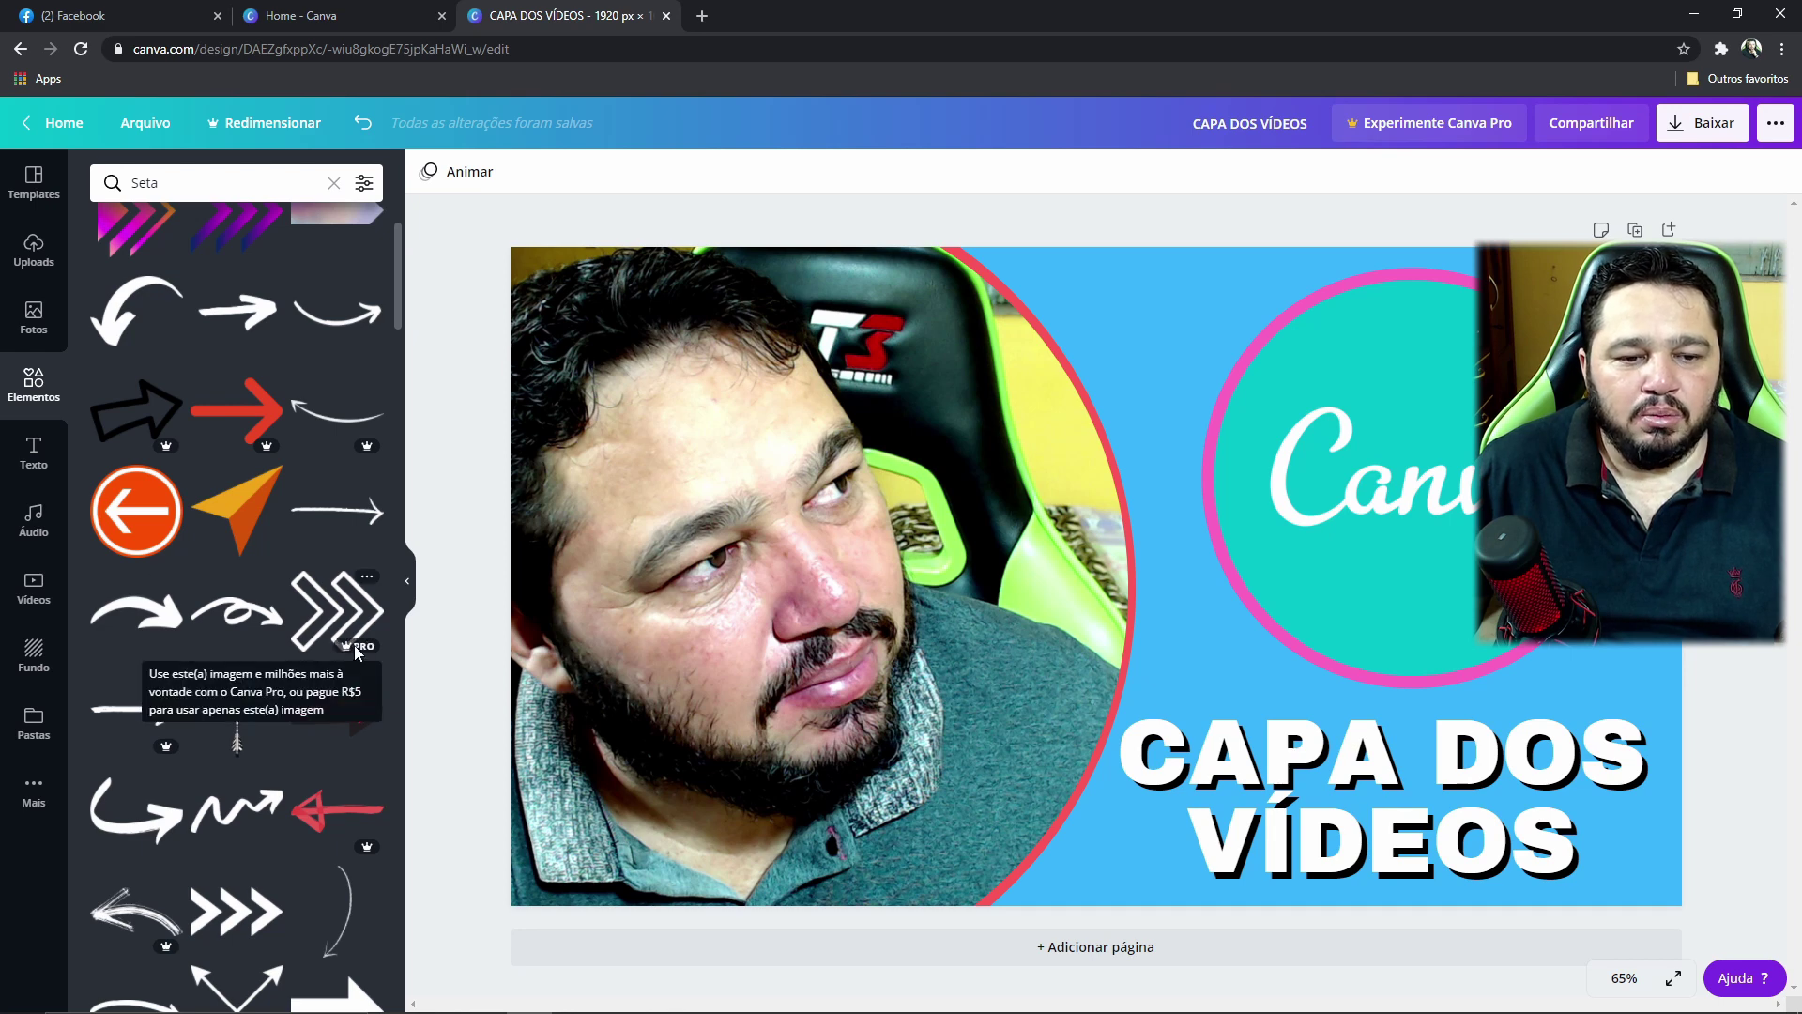
{"action": "scroll", "coordinate": [342, 651], "scroll_direction": "down", "scroll_amount": 1}
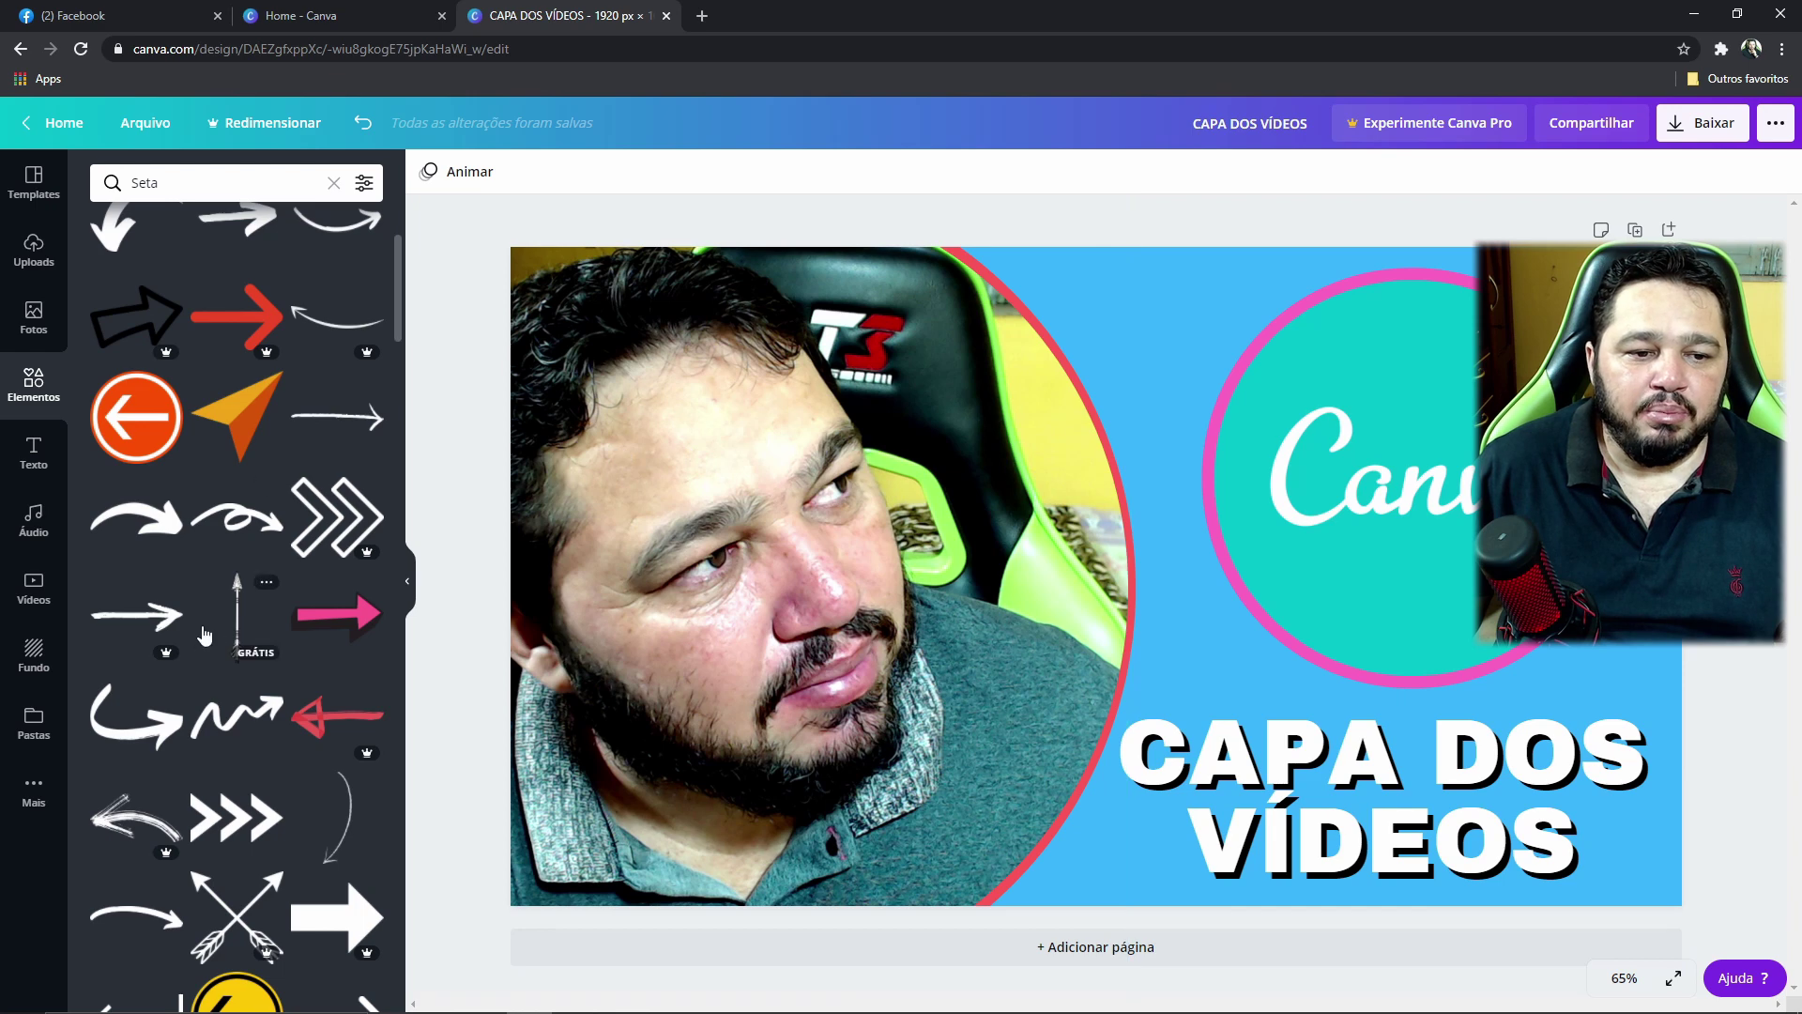
{"action": "left_click", "coordinate": [162, 530]}
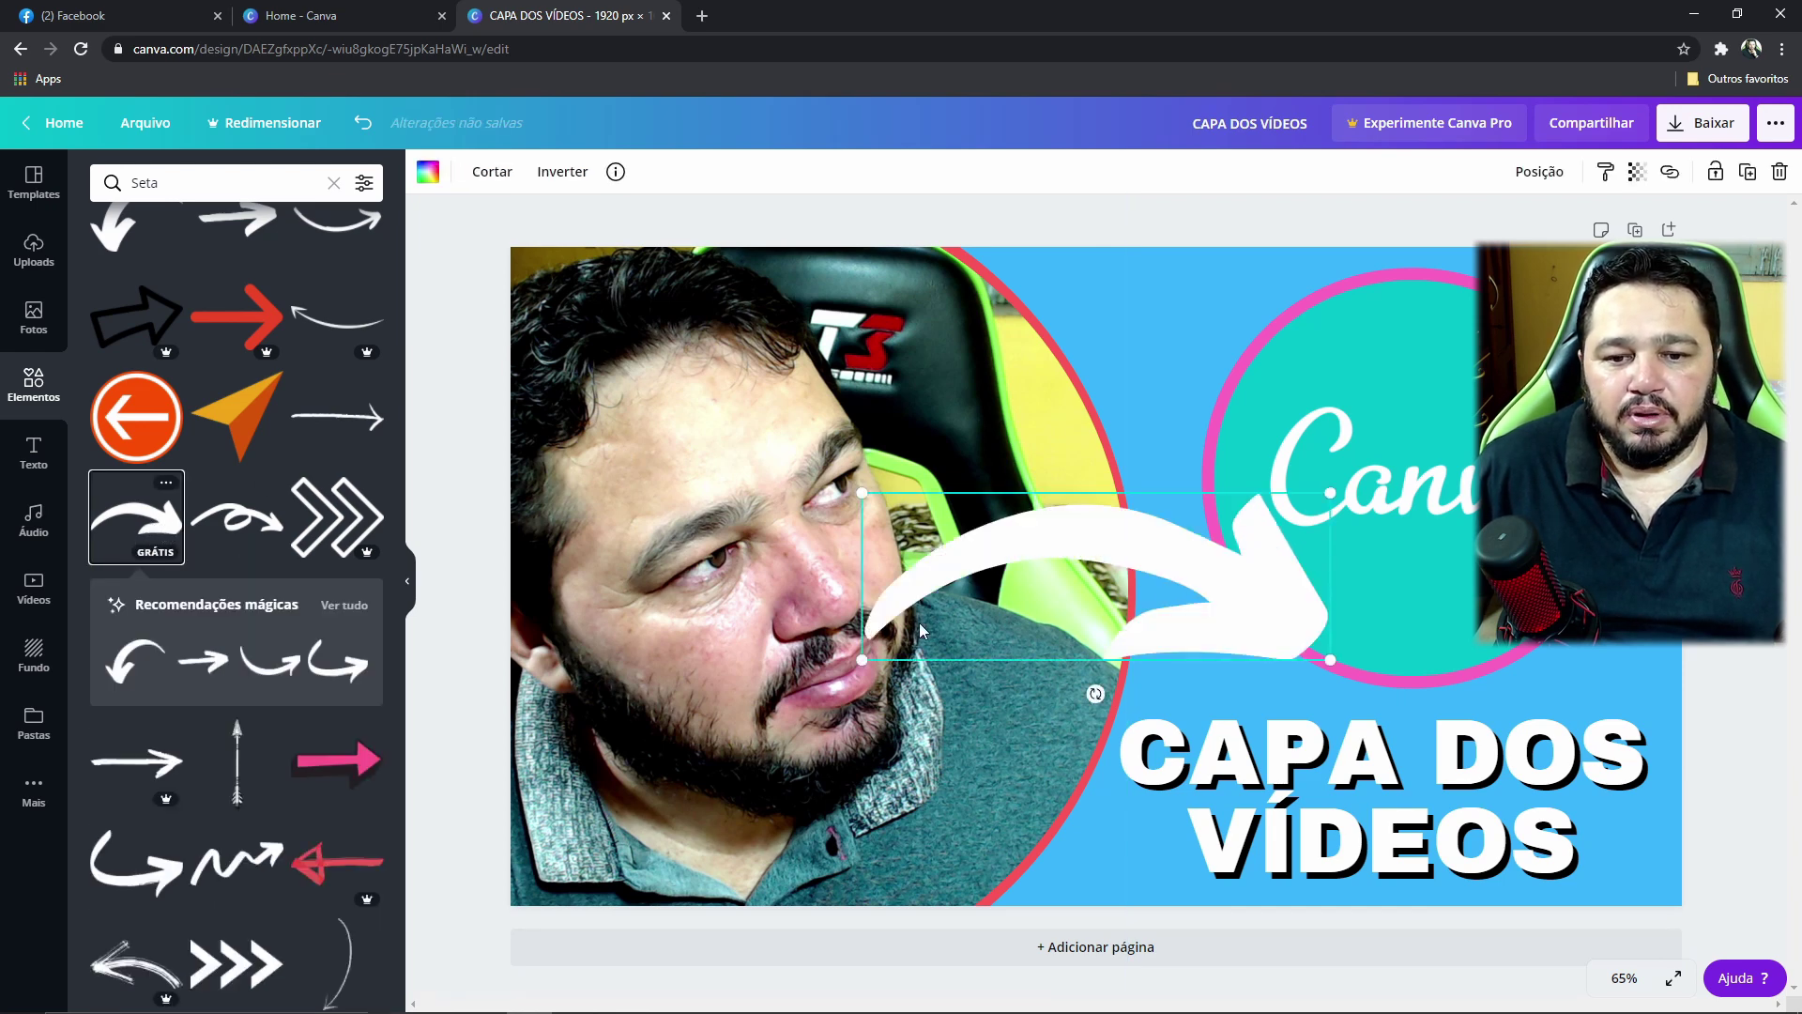
- Shrink and tilt the curved arrow in the gap between the photo and the Canva logo, and colour it red
{"action": "left_click_drag", "start_coordinate": [864, 657], "coordinate": [1122, 536]}
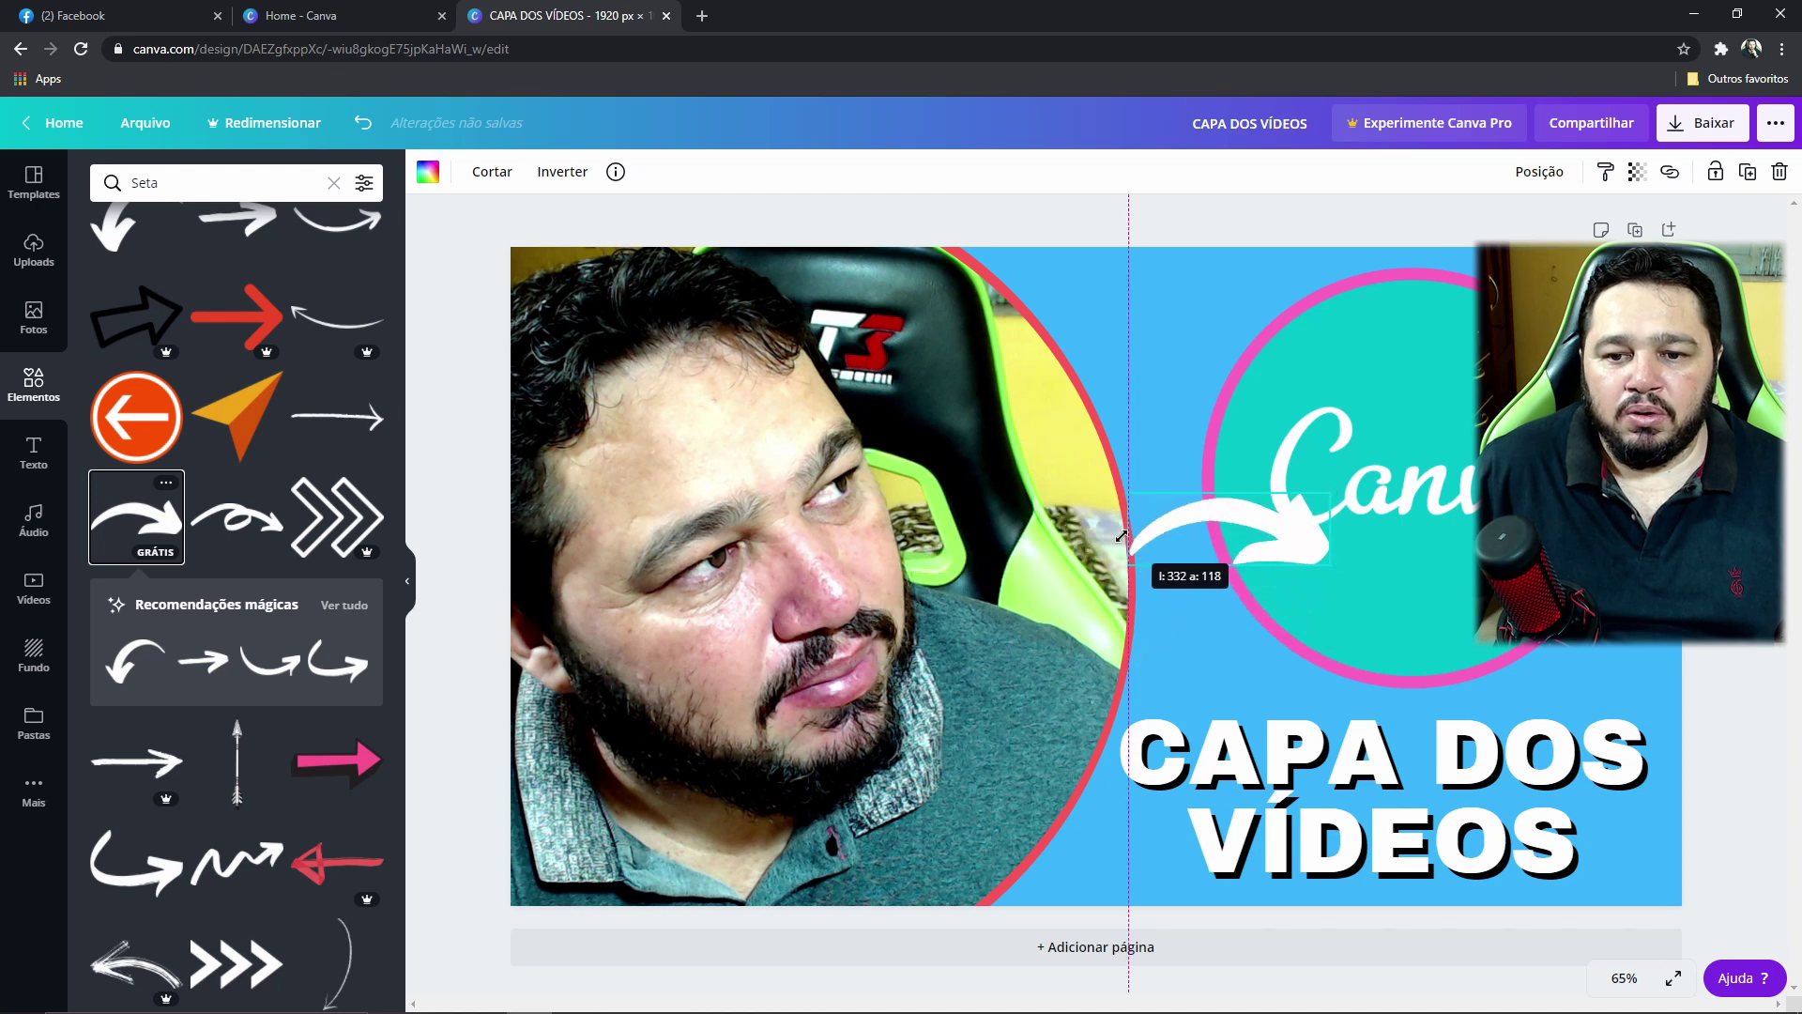
{"action": "left_click_drag", "start_coordinate": [1278, 533], "coordinate": [1213, 329]}
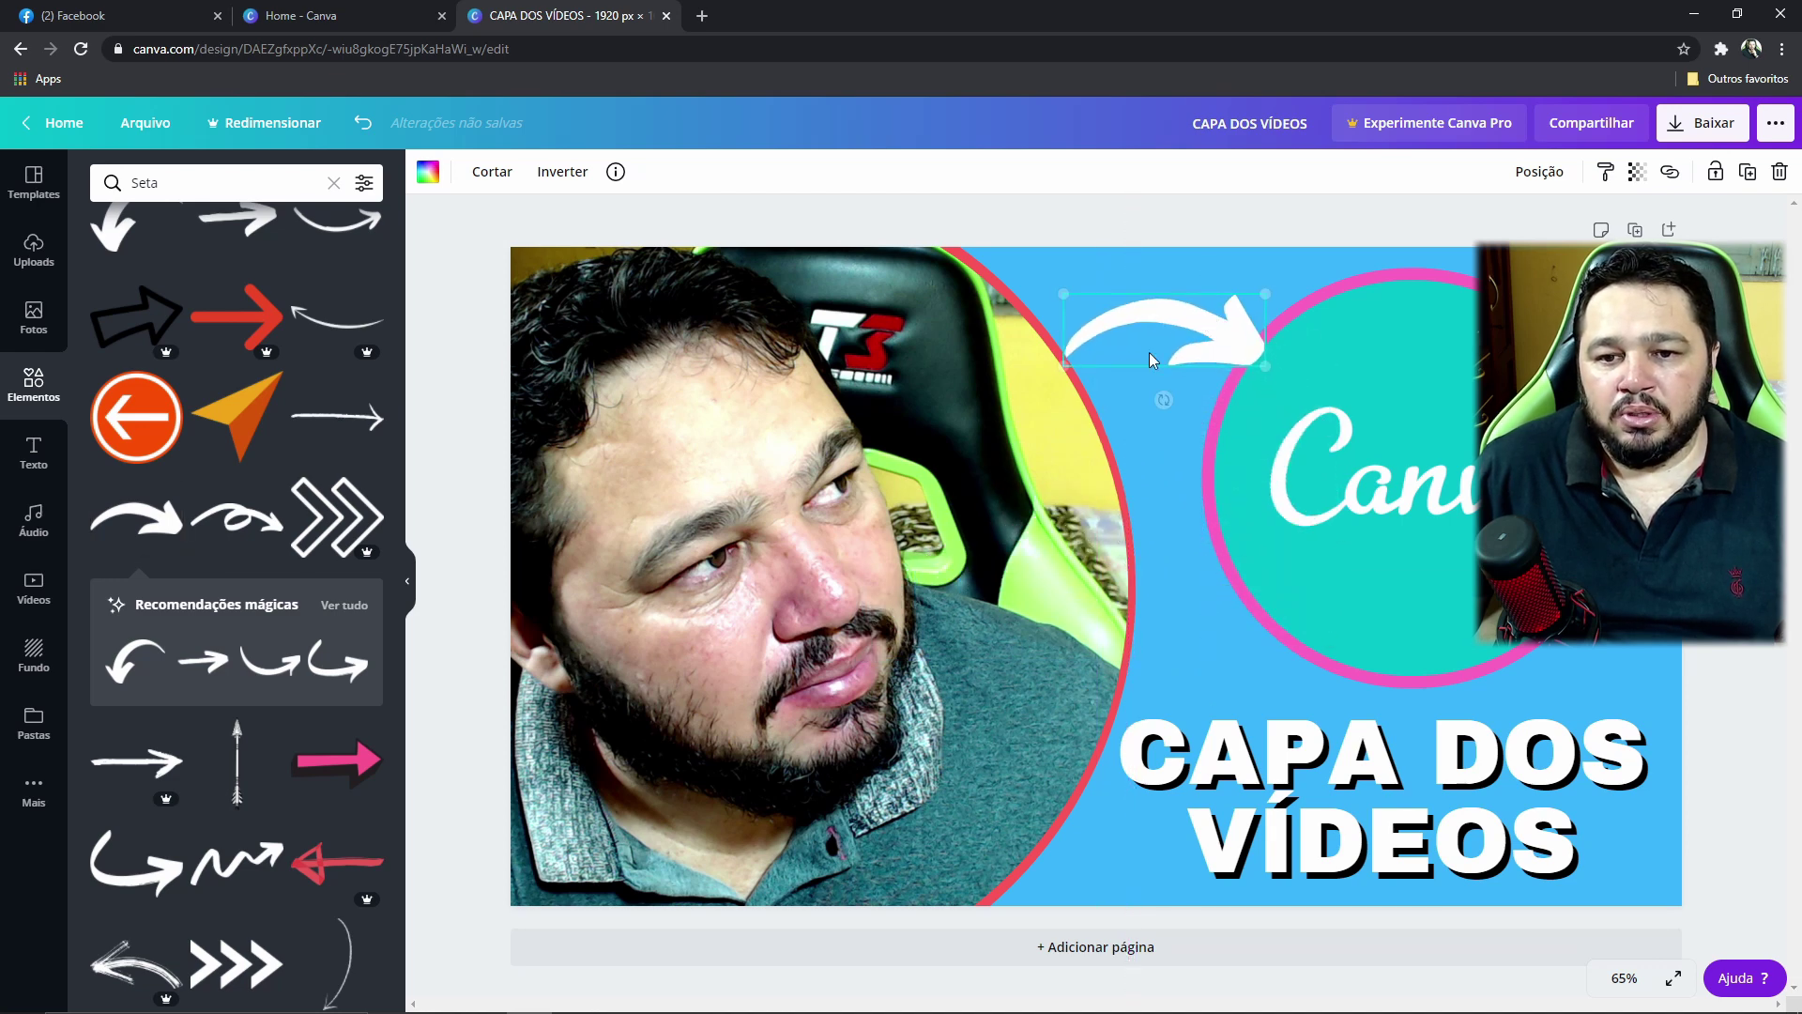
{"action": "left_click_drag", "start_coordinate": [1060, 364], "coordinate": [1181, 323]}
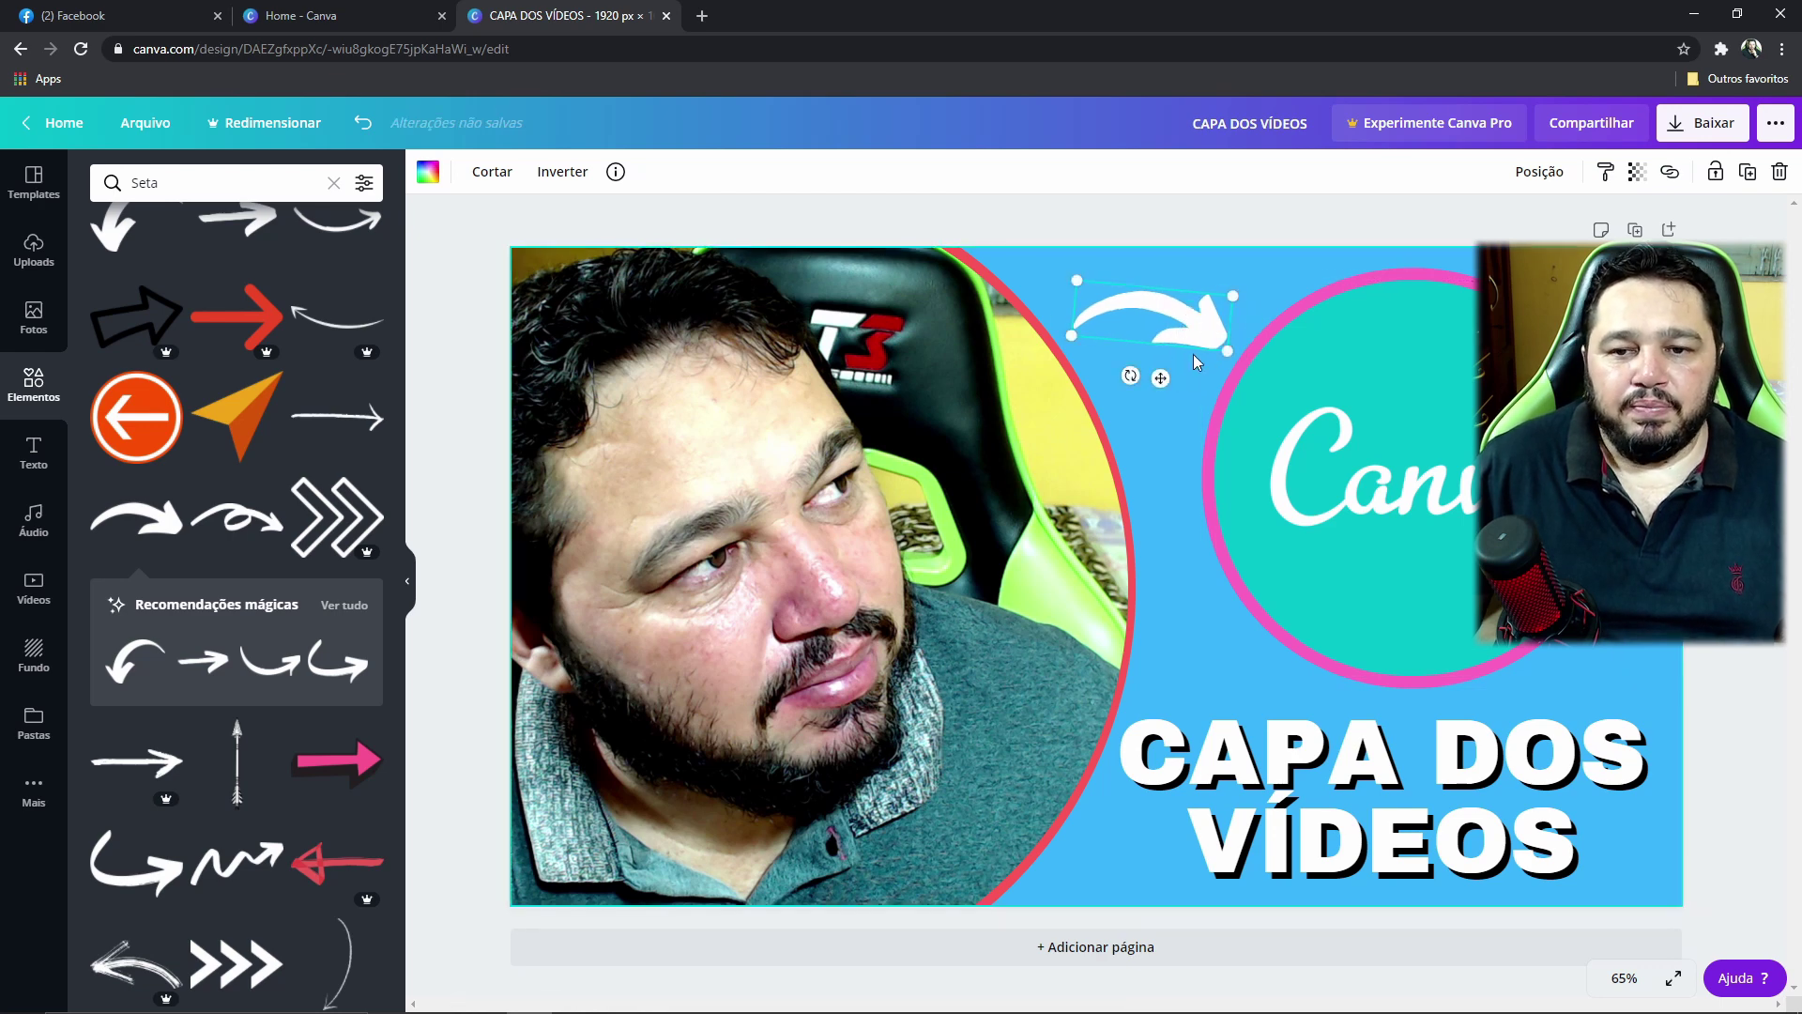
{"action": "left_click", "coordinate": [424, 173]}
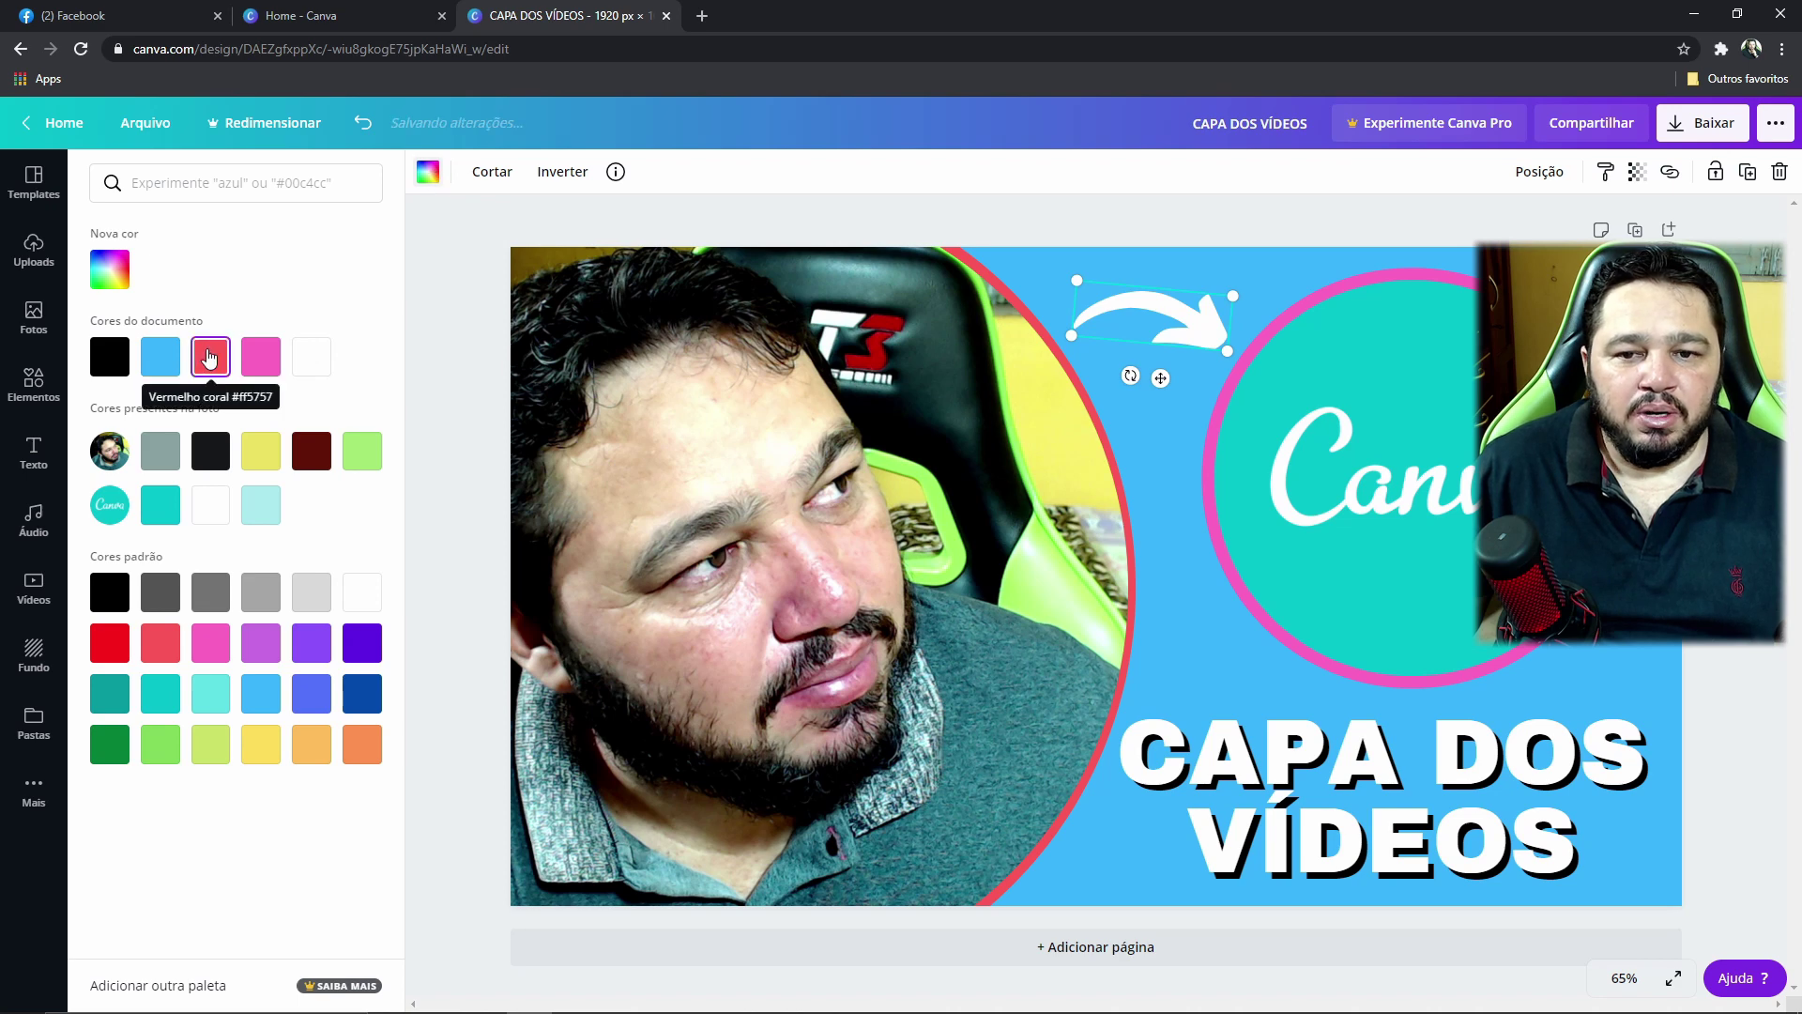
{"action": "left_click", "coordinate": [110, 645]}
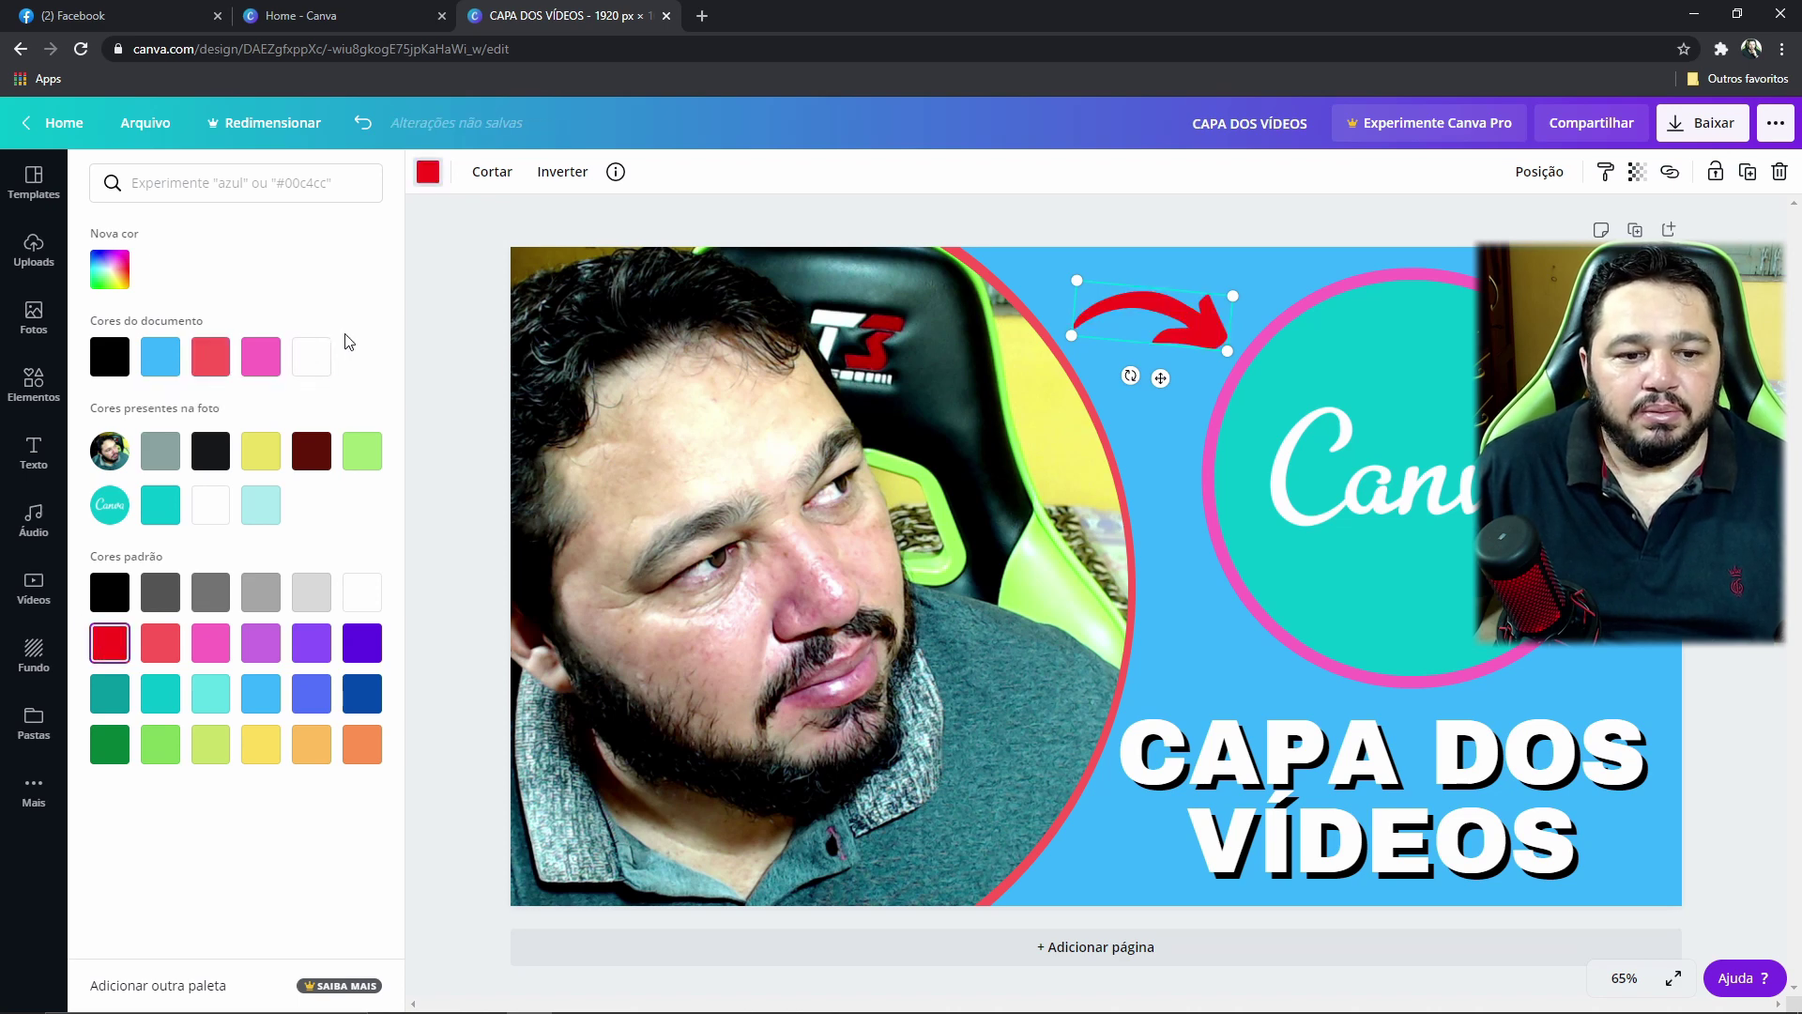
- Try flipping the red arrow horizontally and vertically
{"action": "left_click", "coordinate": [564, 172]}
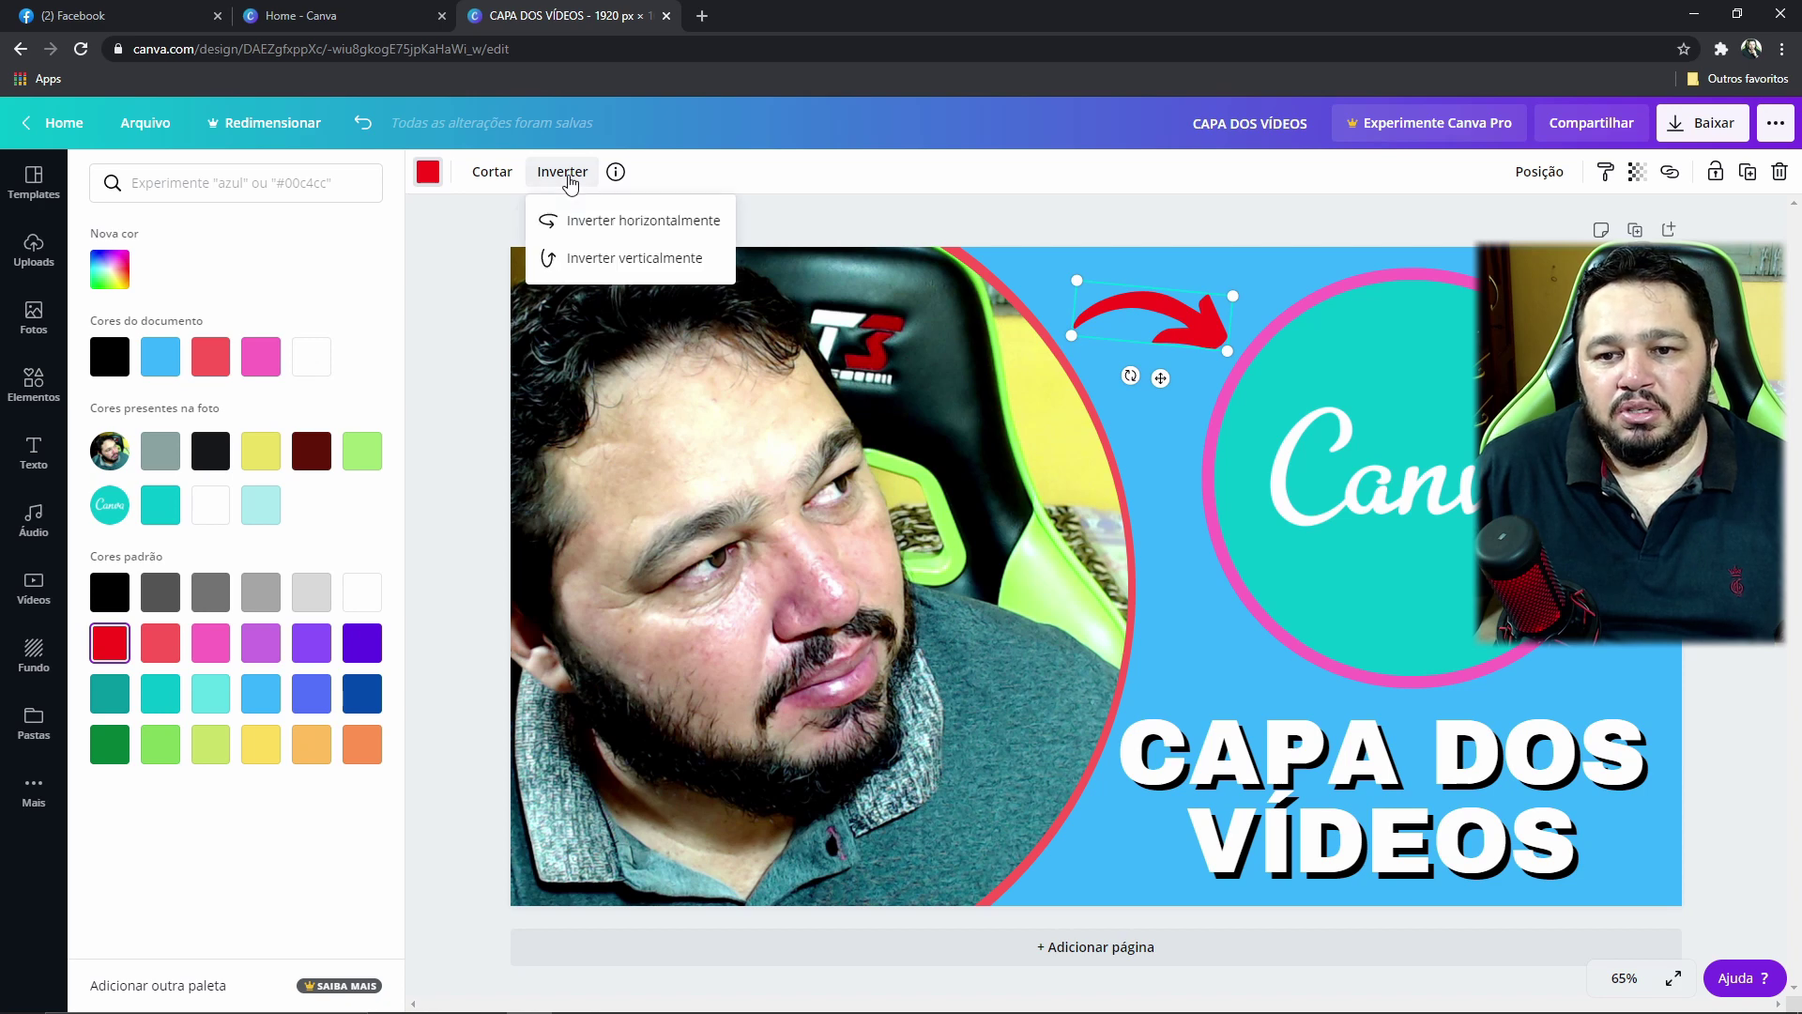
{"action": "left_click", "coordinate": [601, 225]}
{"action": "left_click", "coordinate": [602, 262]}
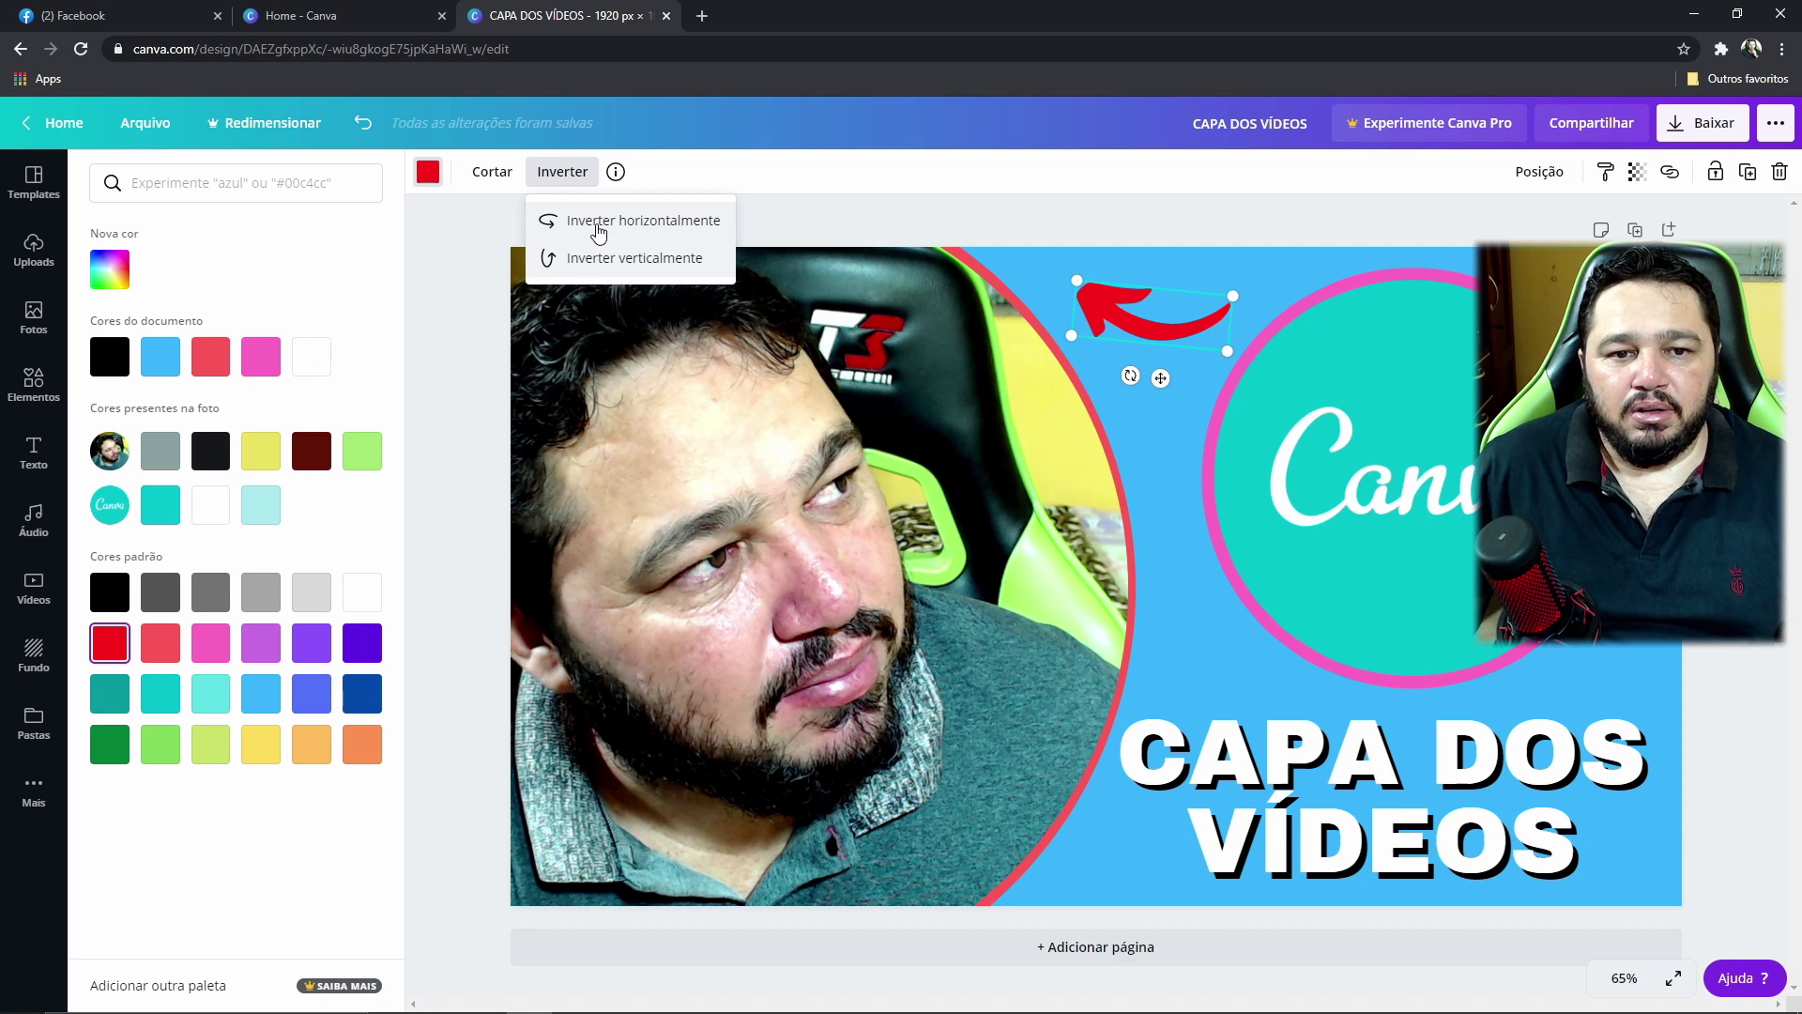
{"action": "left_click", "coordinate": [652, 271]}
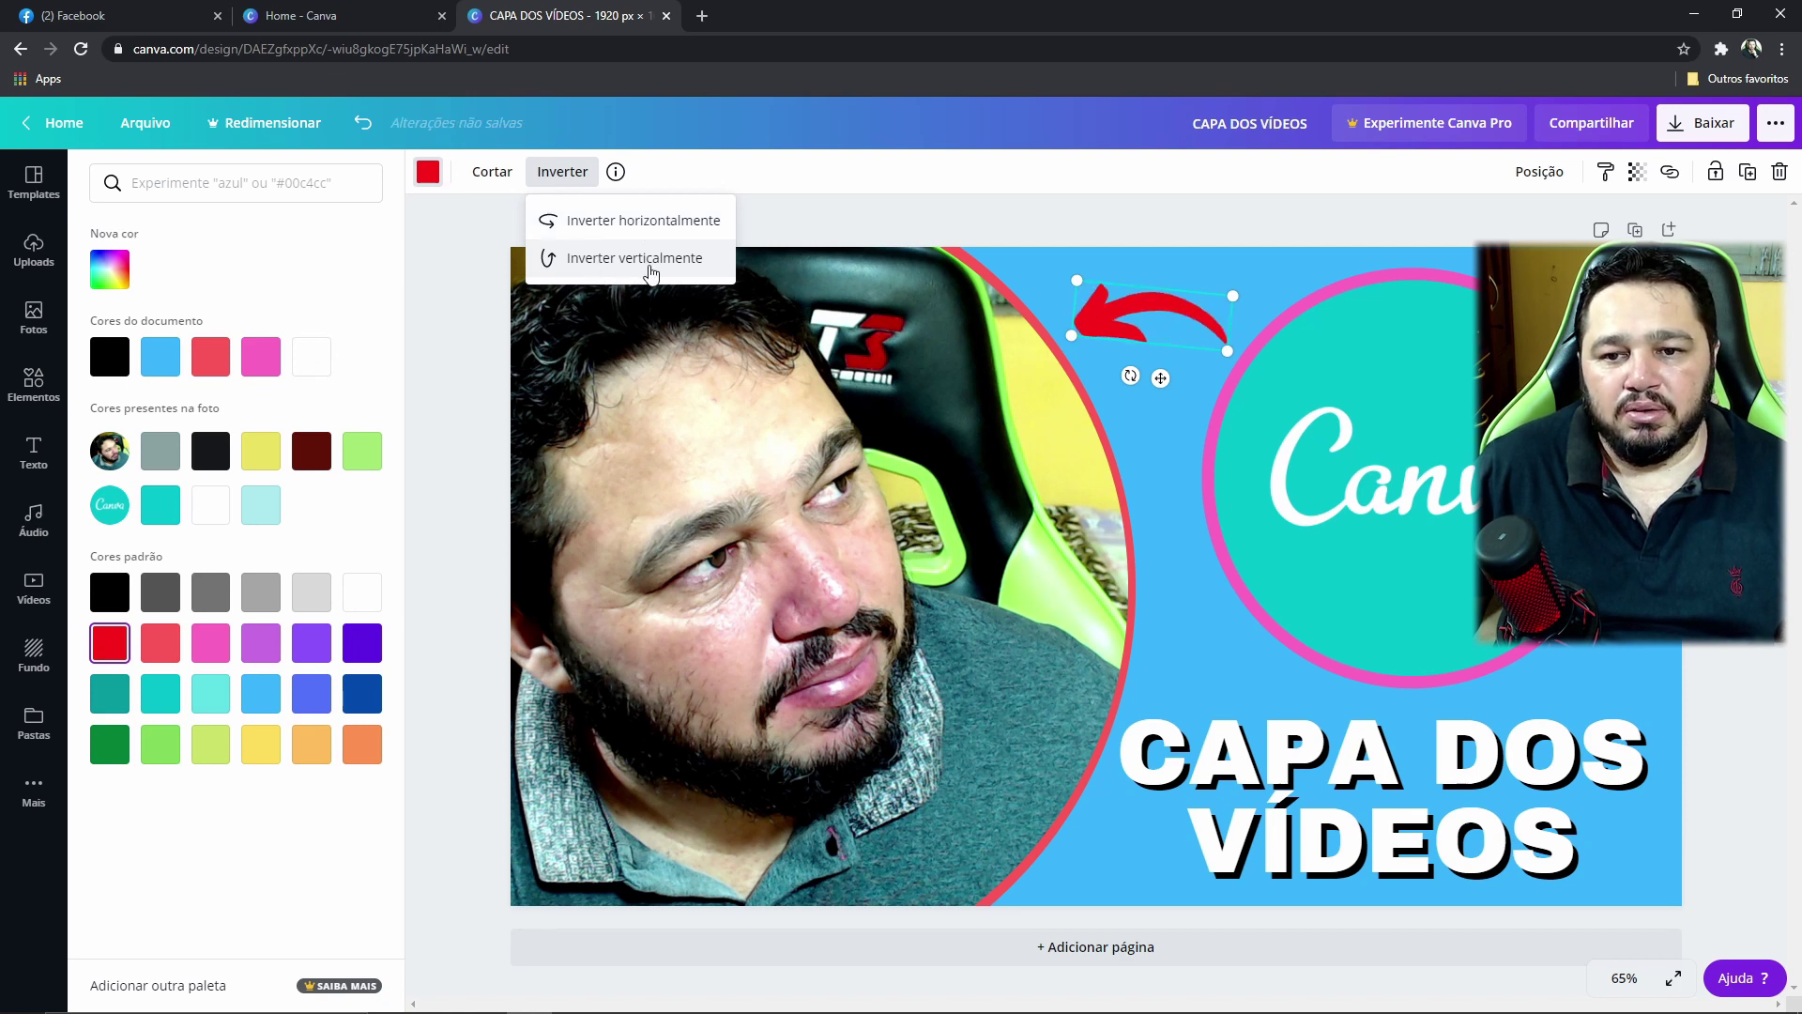
{"action": "left_click", "coordinate": [651, 229]}
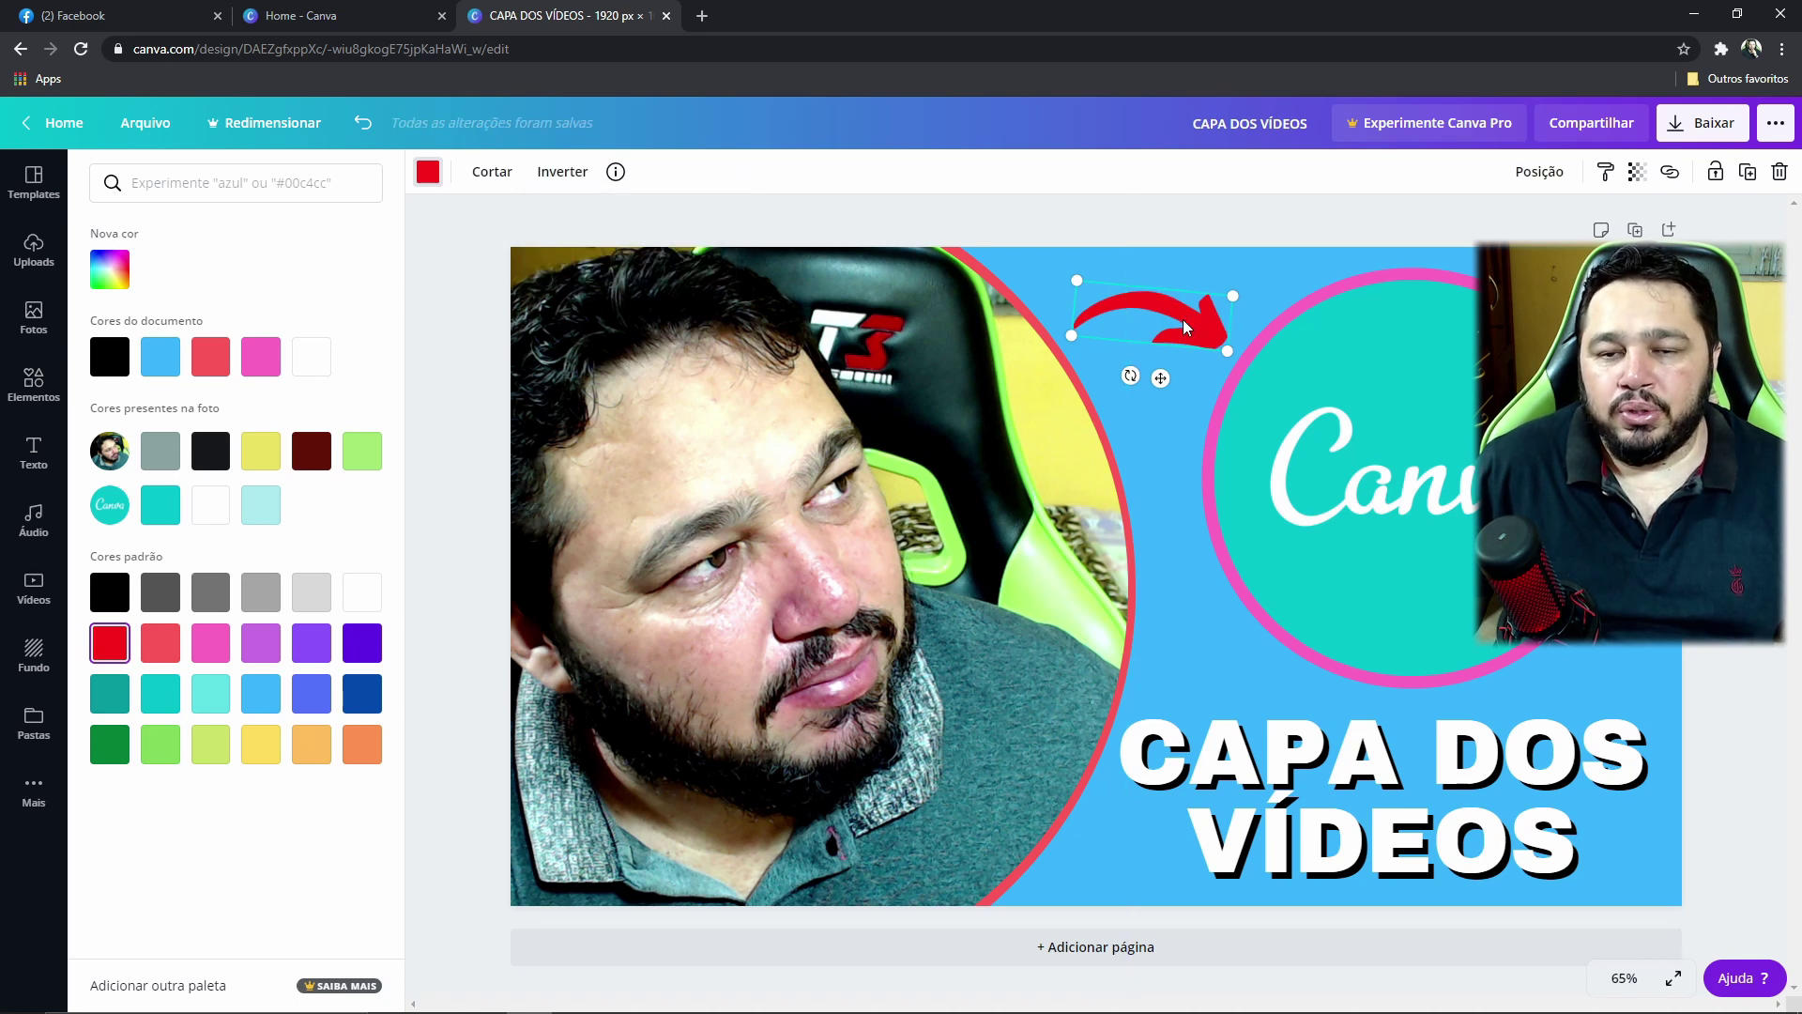
- Duplicate the red arrow, colour the copy black and nudge it slightly out of line with the red one
{"action": "left_click", "coordinate": [1749, 177]}
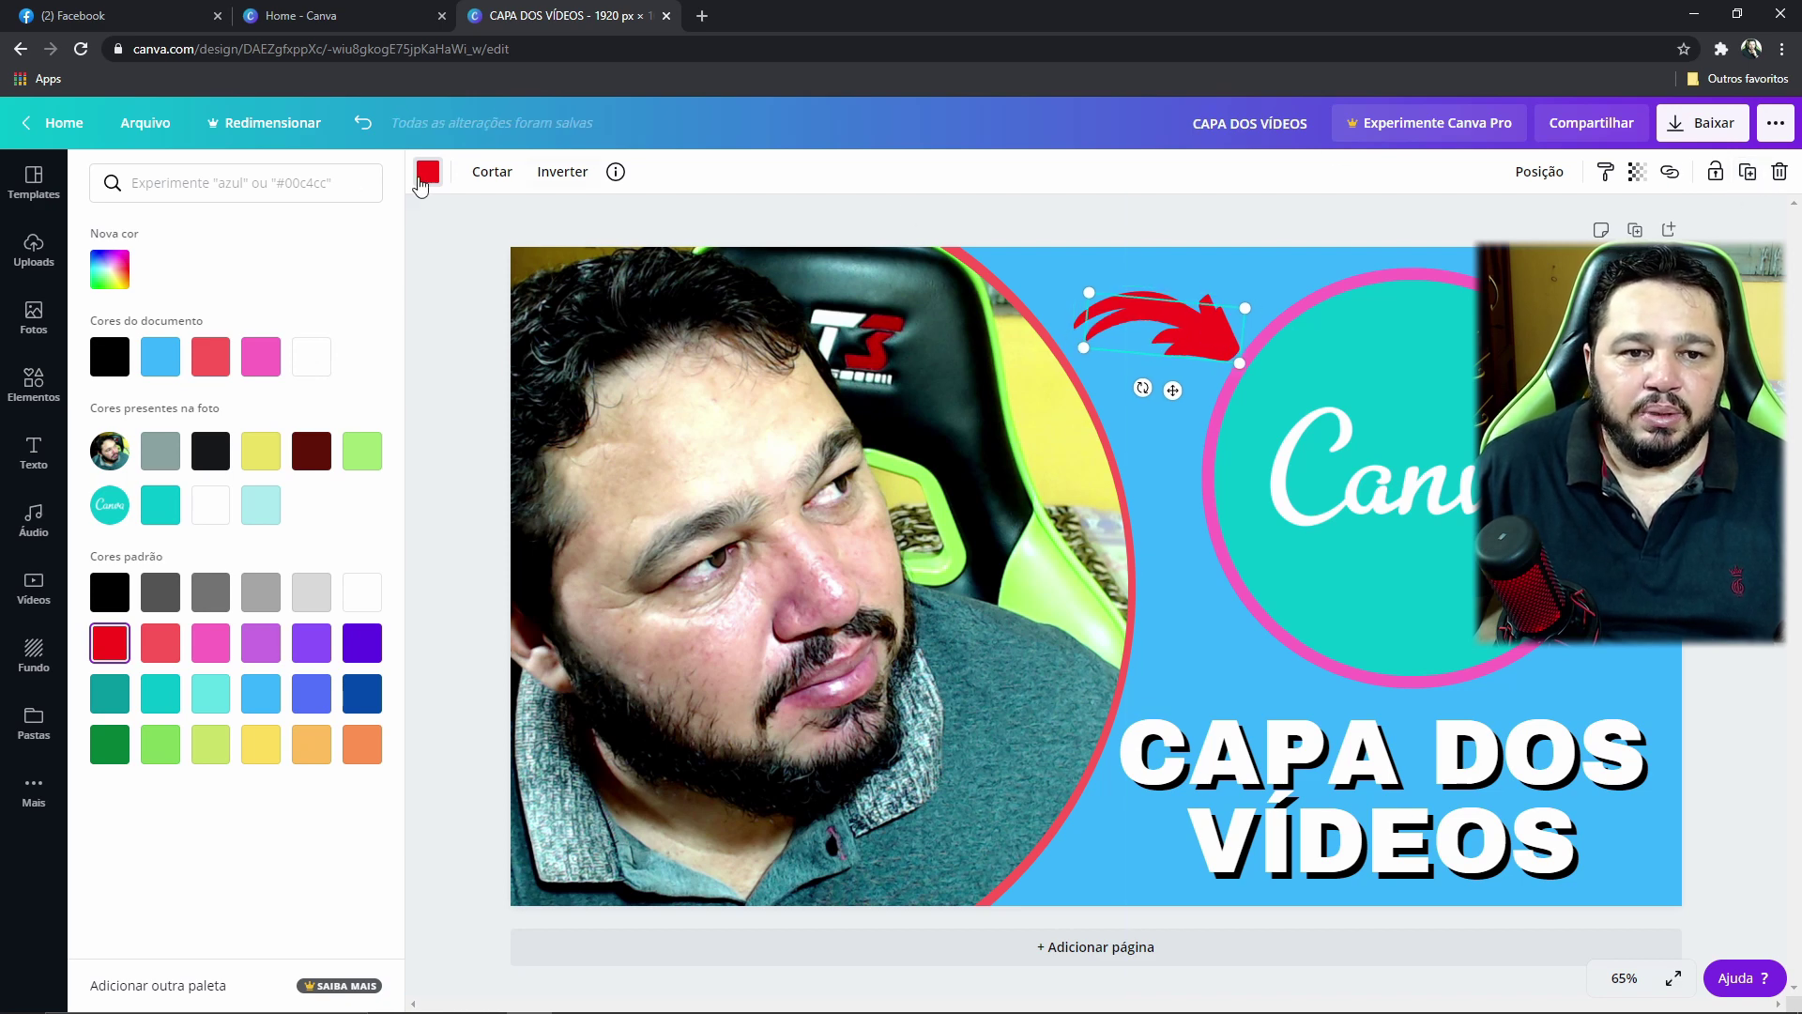
{"action": "left_click", "coordinate": [120, 360]}
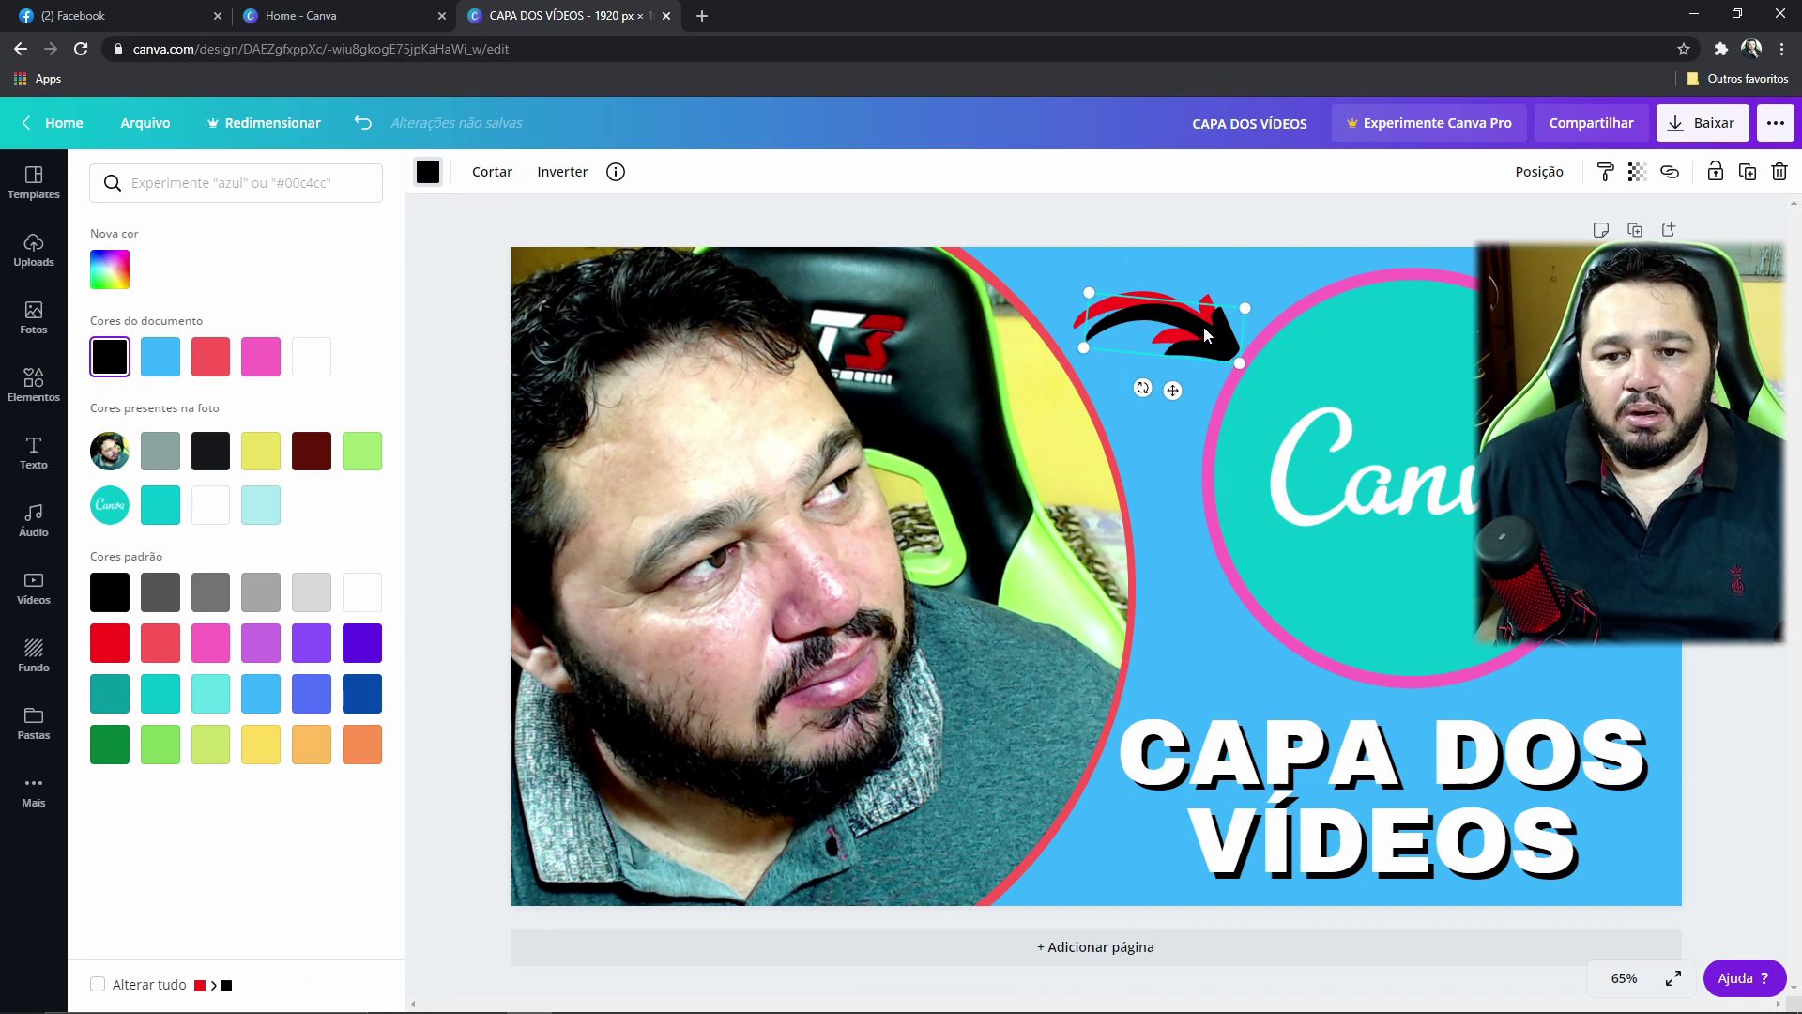
{"action": "mouse_move", "coordinate": [1204, 328]}
{"action": "left_mouse_down"}
{"action": "mouse_move", "coordinate": [711, 324]}
{"action": "mouse_move", "coordinate": [1199, 321]}
{"action": "left_mouse_up"}
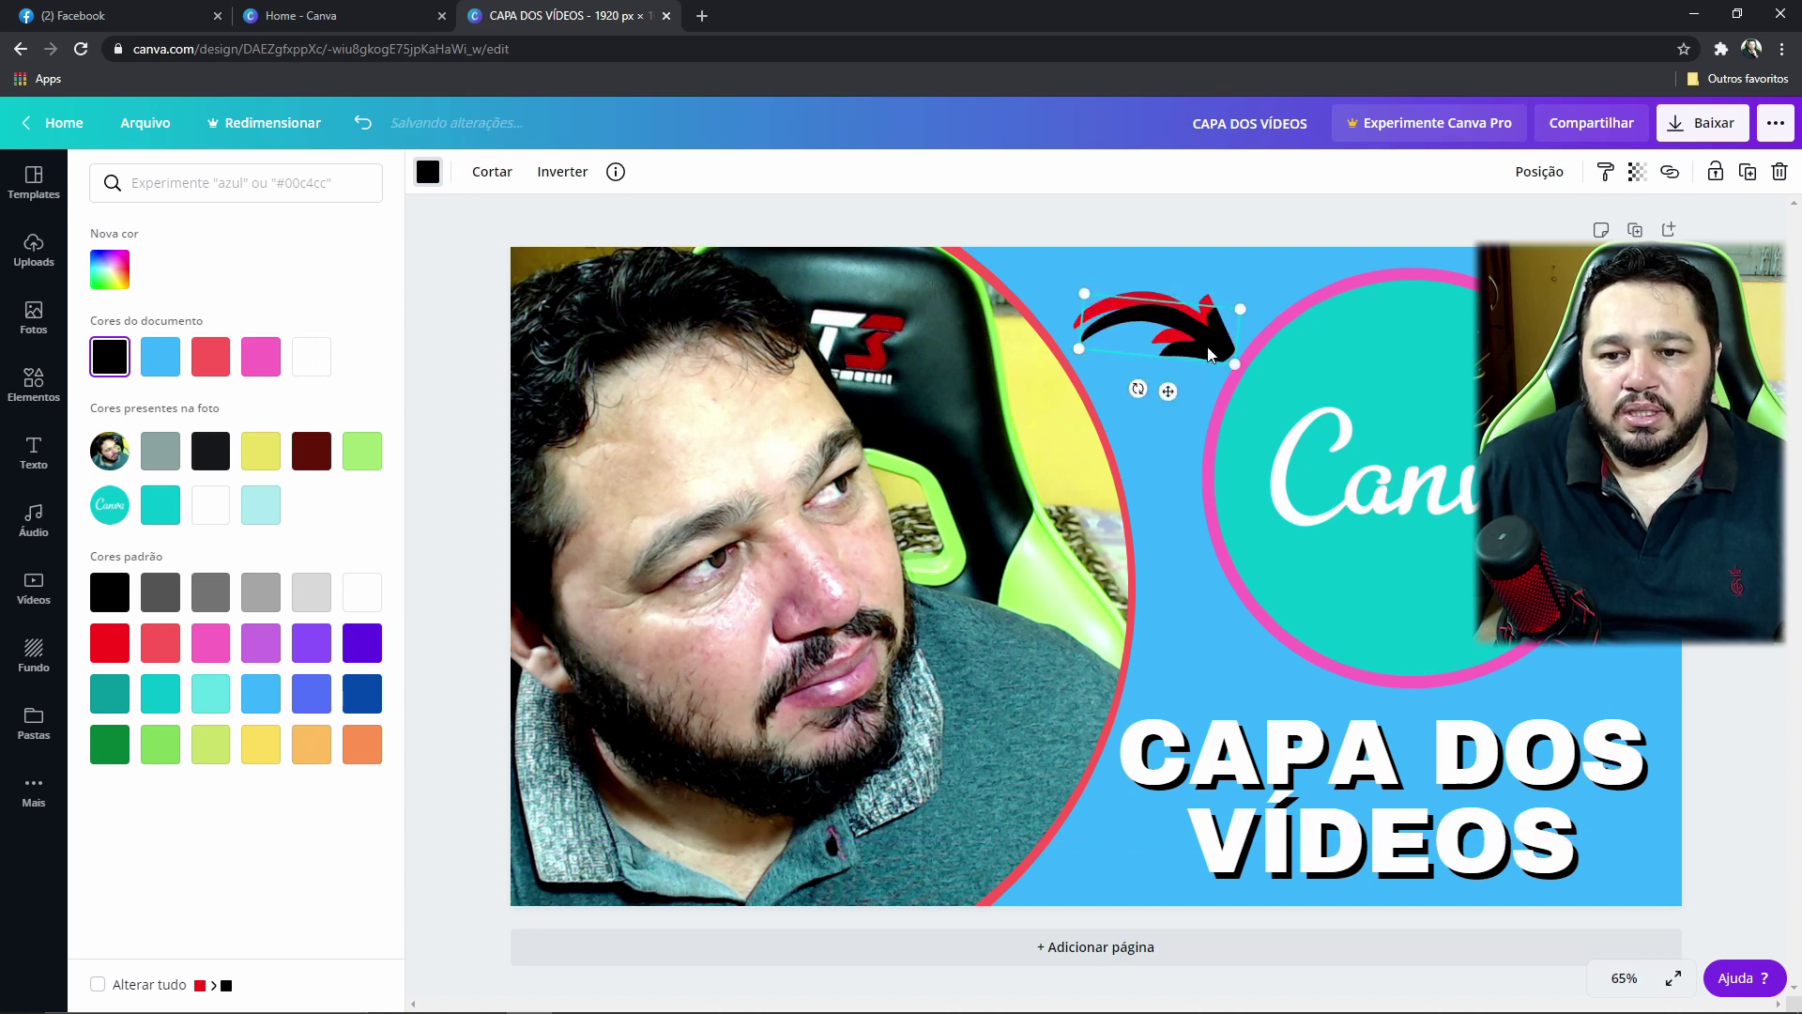
- Send the black arrow one layer back and move the red arrow over it so the black one forms its shadow
{"action": "left_click", "coordinate": [1537, 178]}
{"action": "left_click", "coordinate": [1425, 240]}
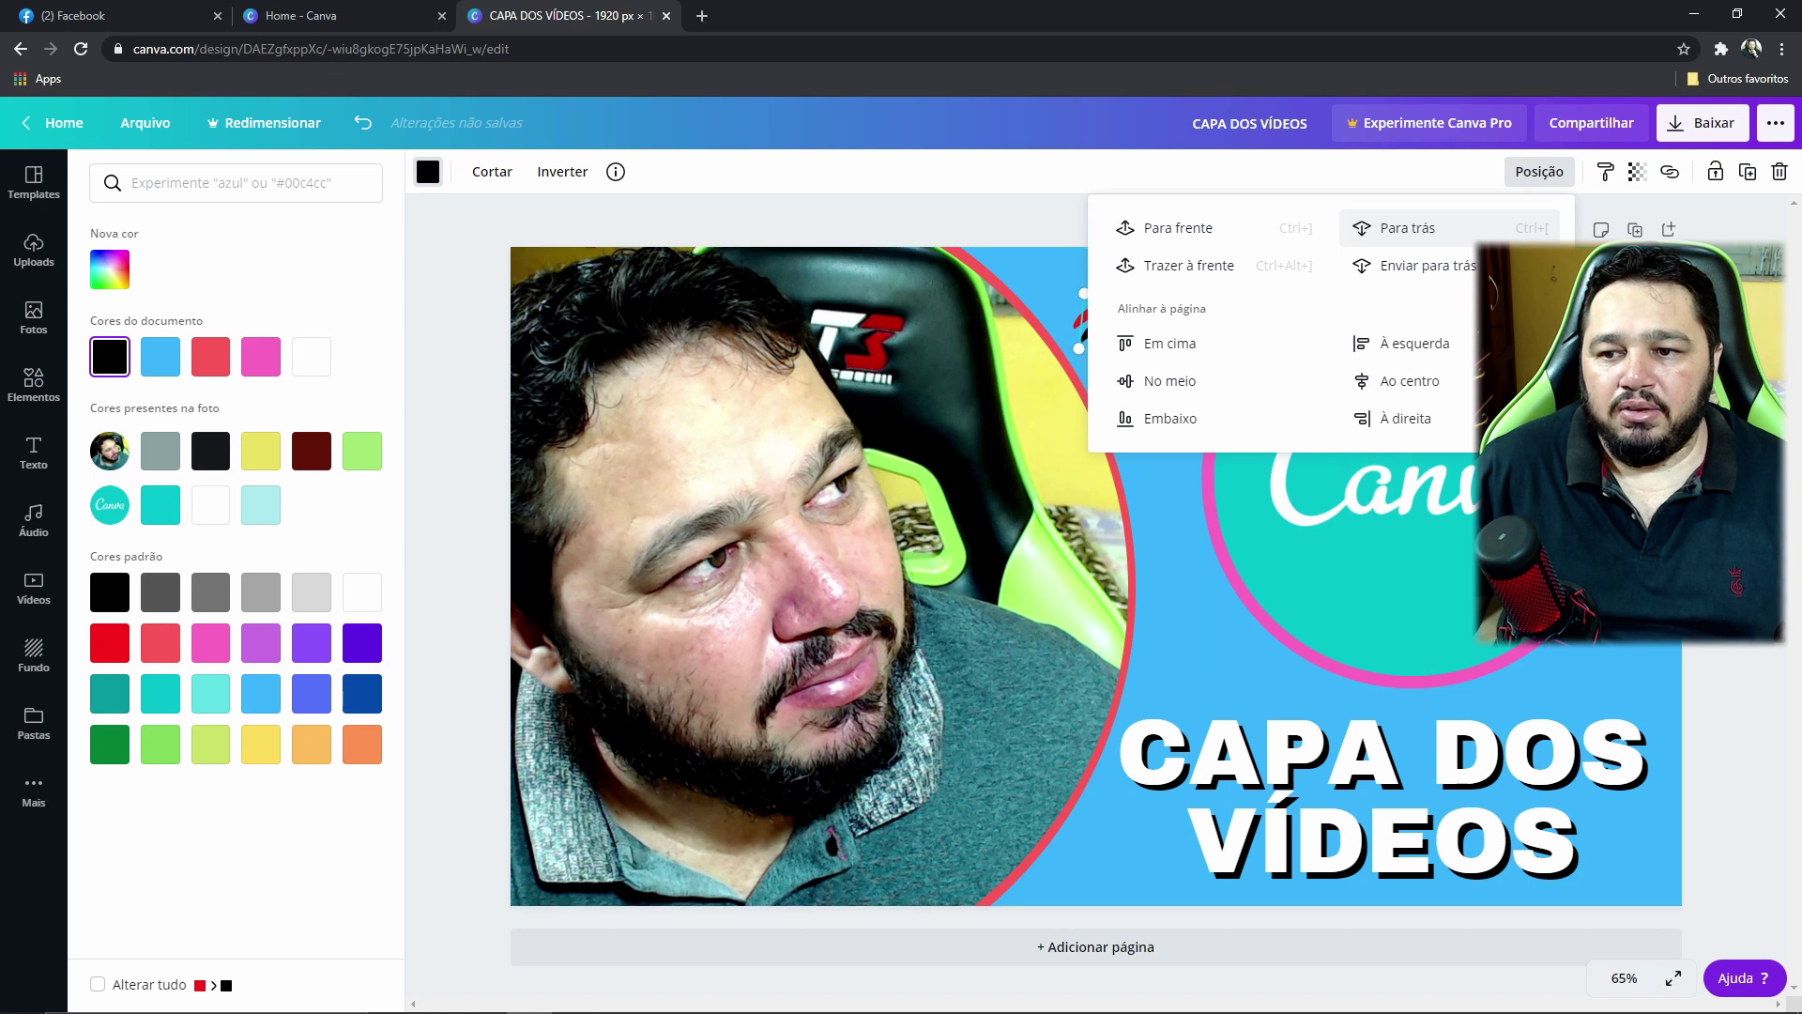
{"action": "key", "text": "Escape"}
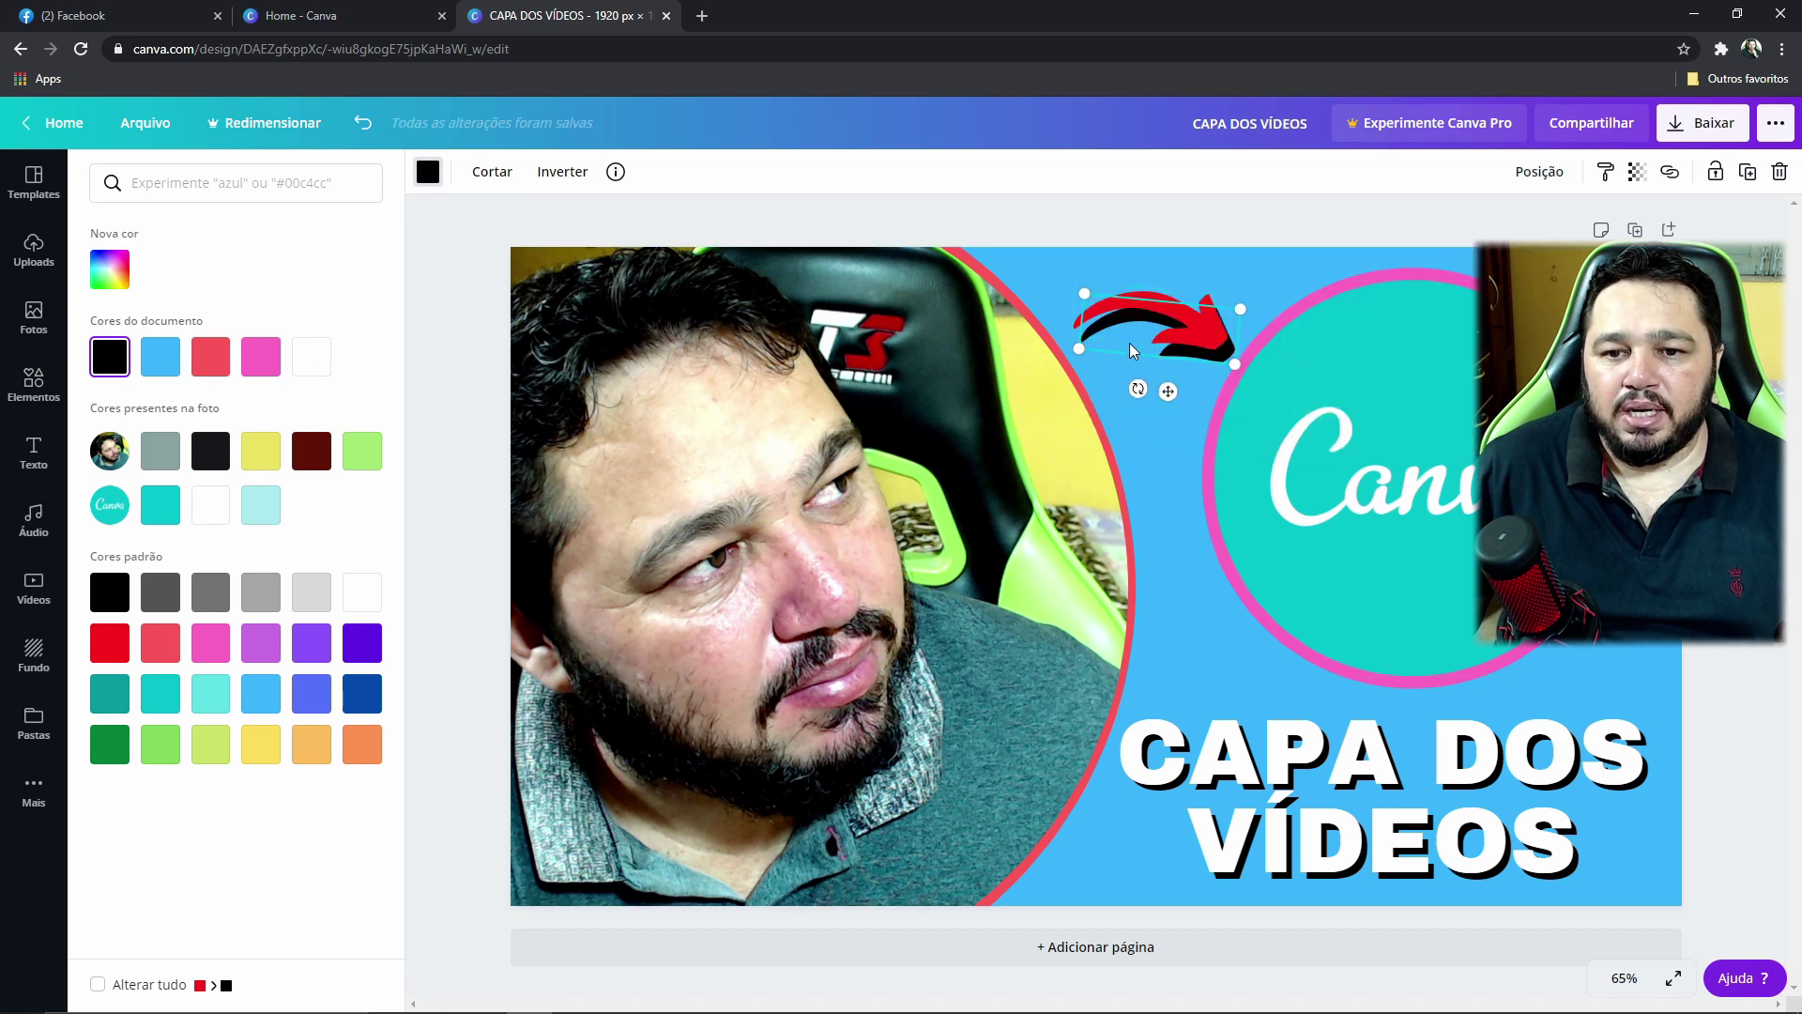
{"action": "left_click_drag", "start_coordinate": [1121, 352], "coordinate": [1204, 313]}
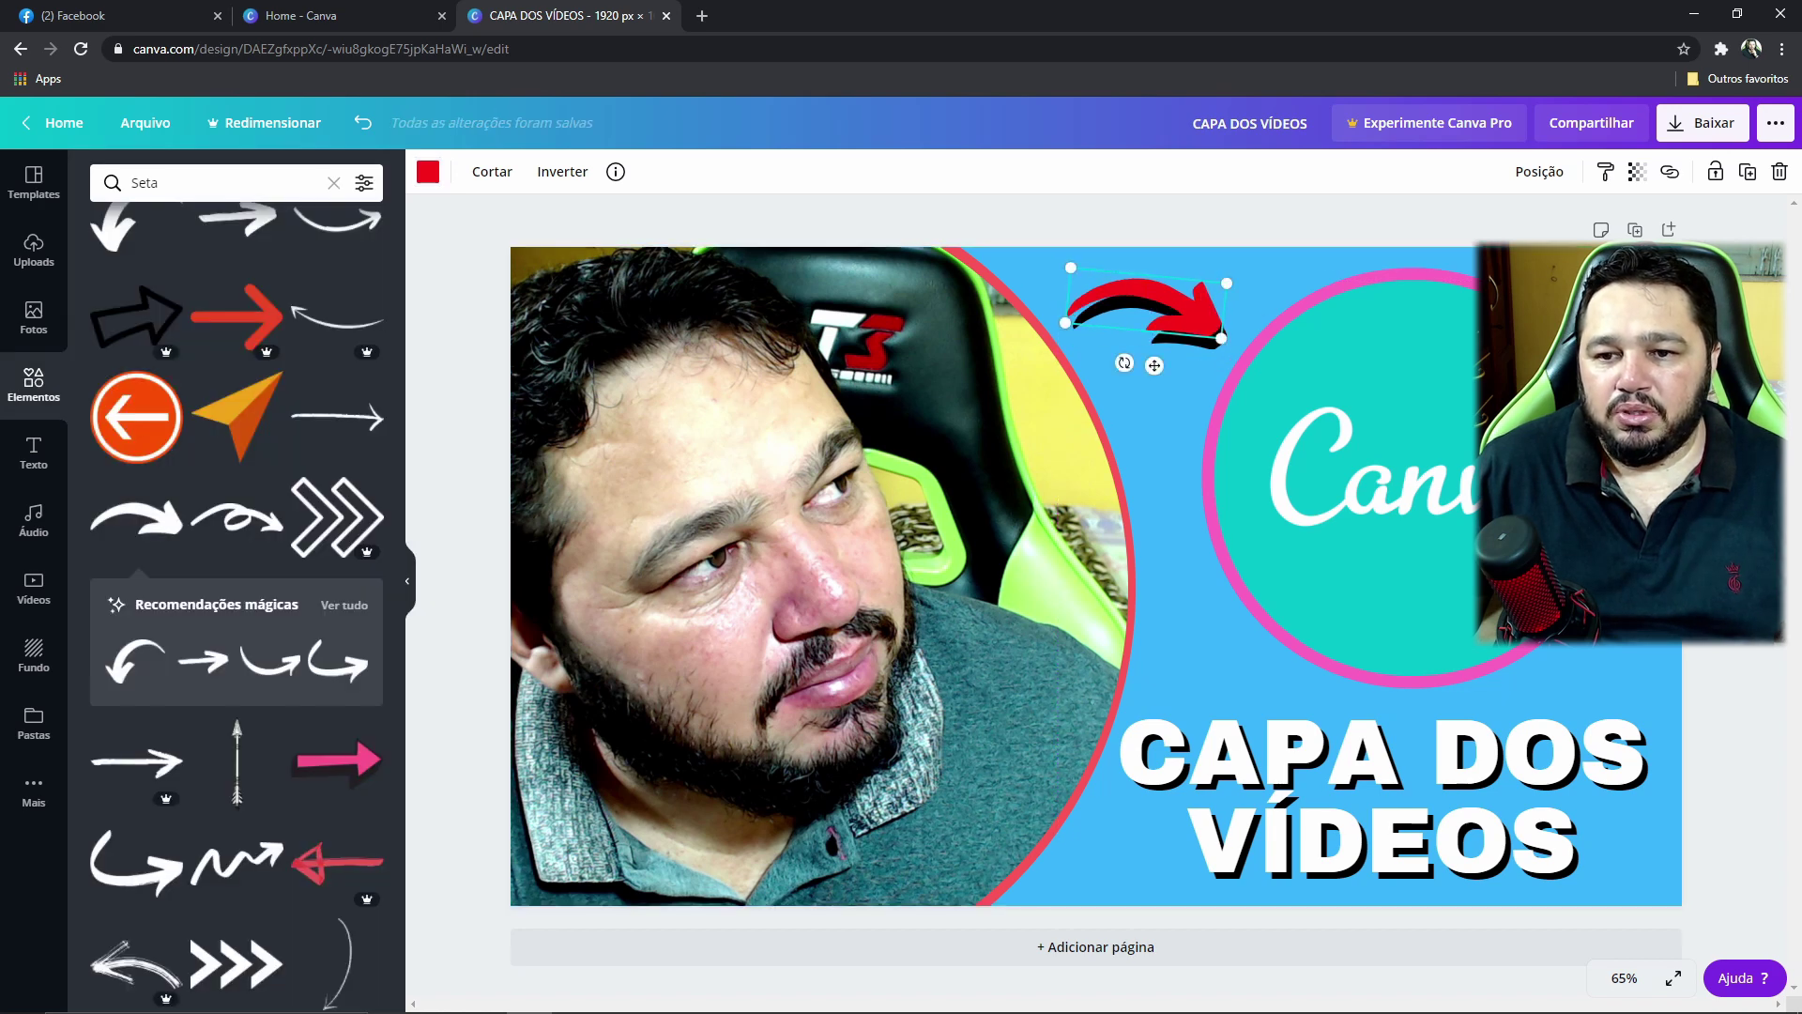
{"action": "key", "text": "Escape"}
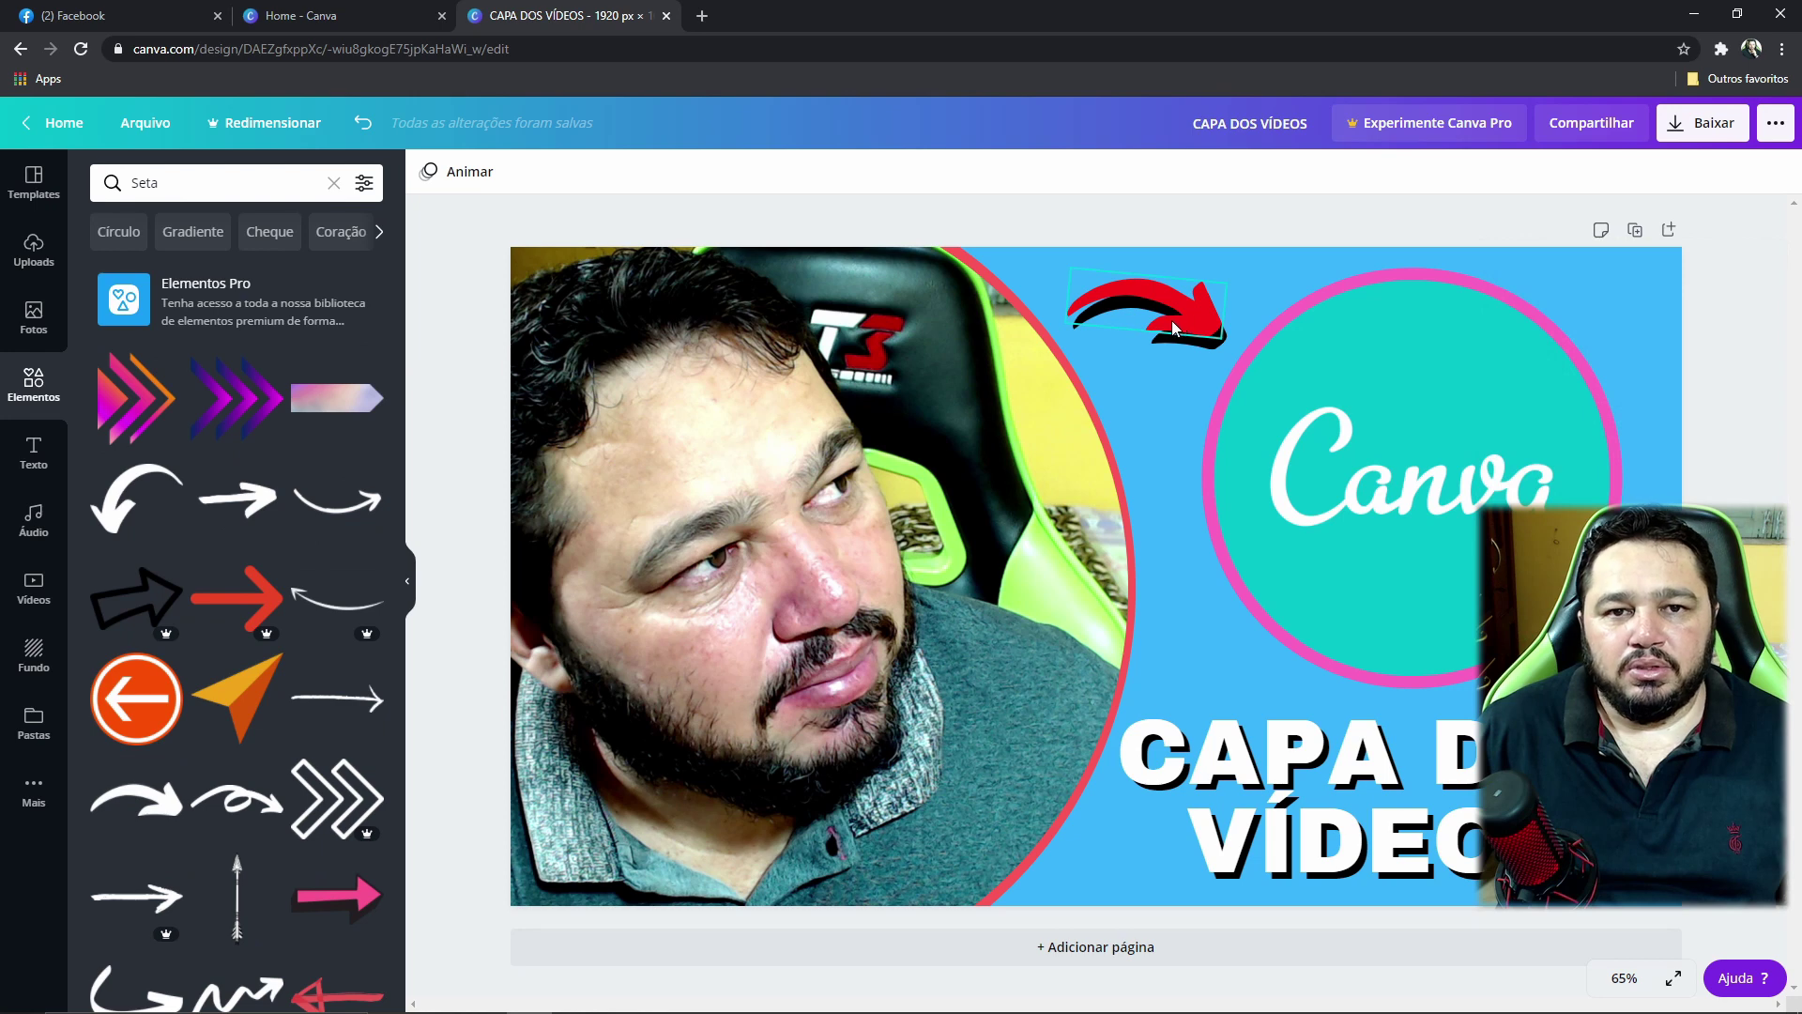
- Download the cover as a PNG and save it to the desktop as CAPA DOS VÍDEOS.png
{"action": "left_click", "coordinate": [1714, 128]}
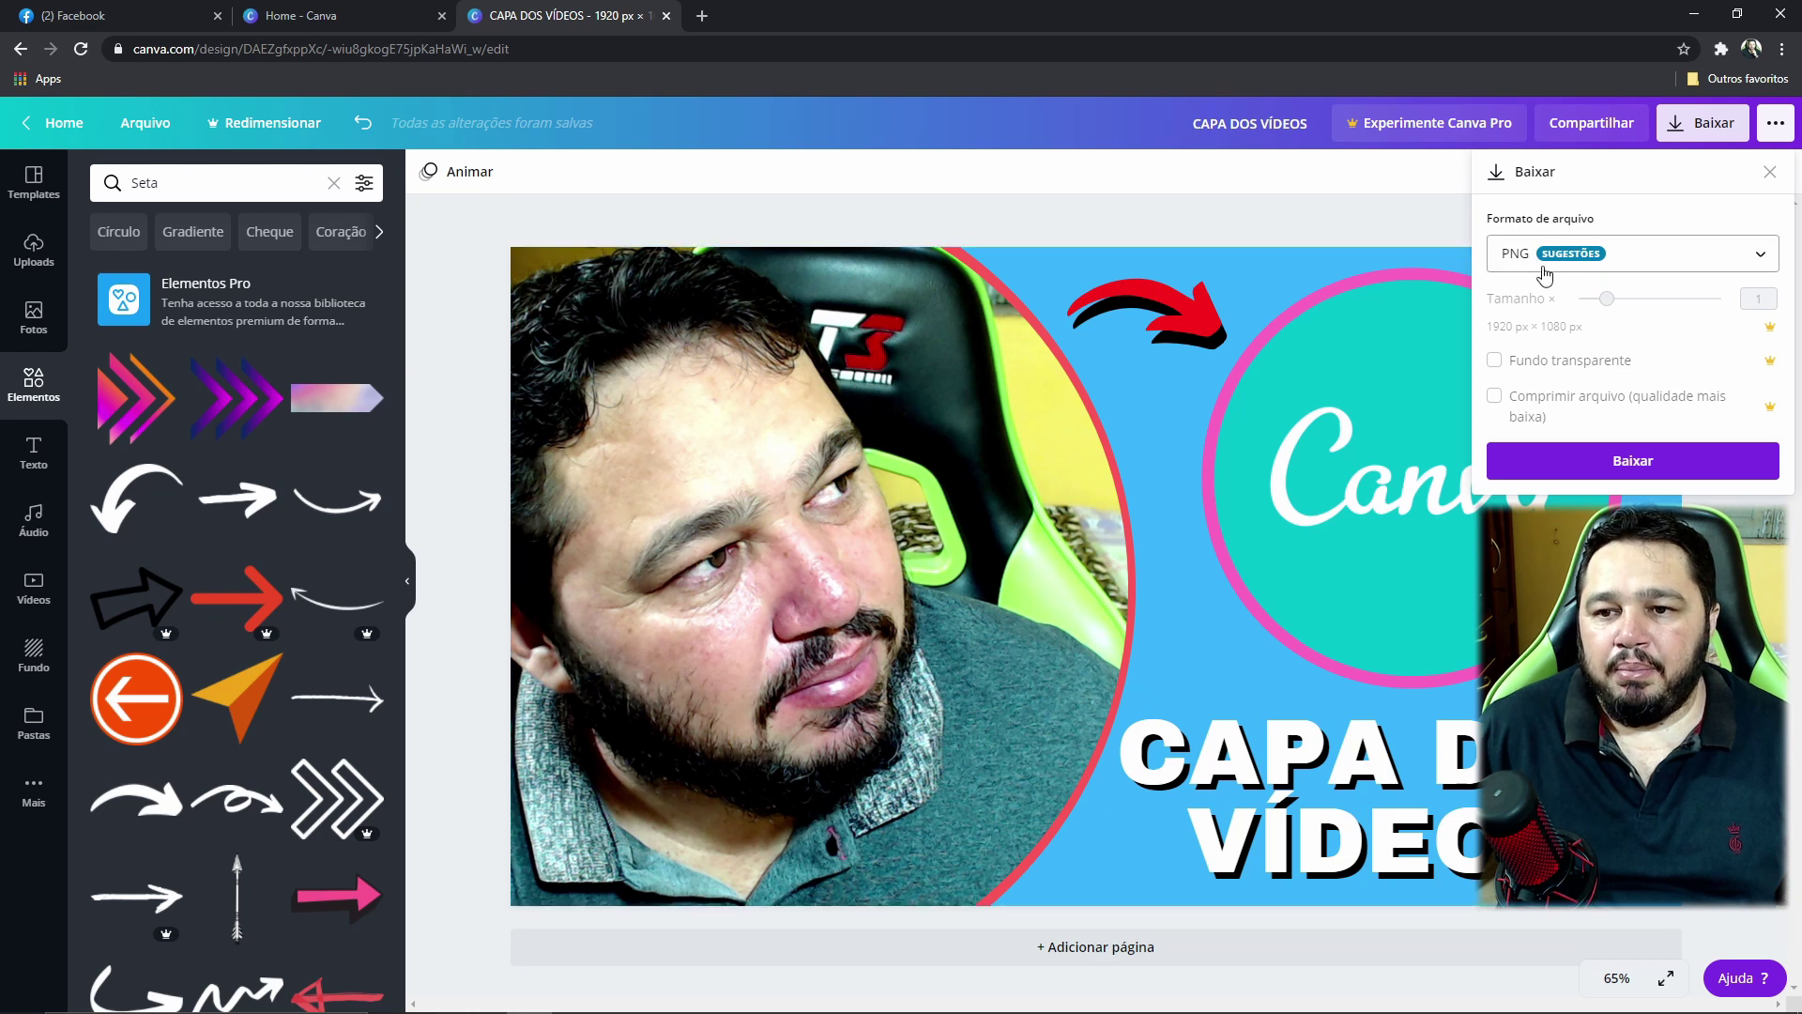
{"action": "left_click", "coordinate": [1650, 260]}
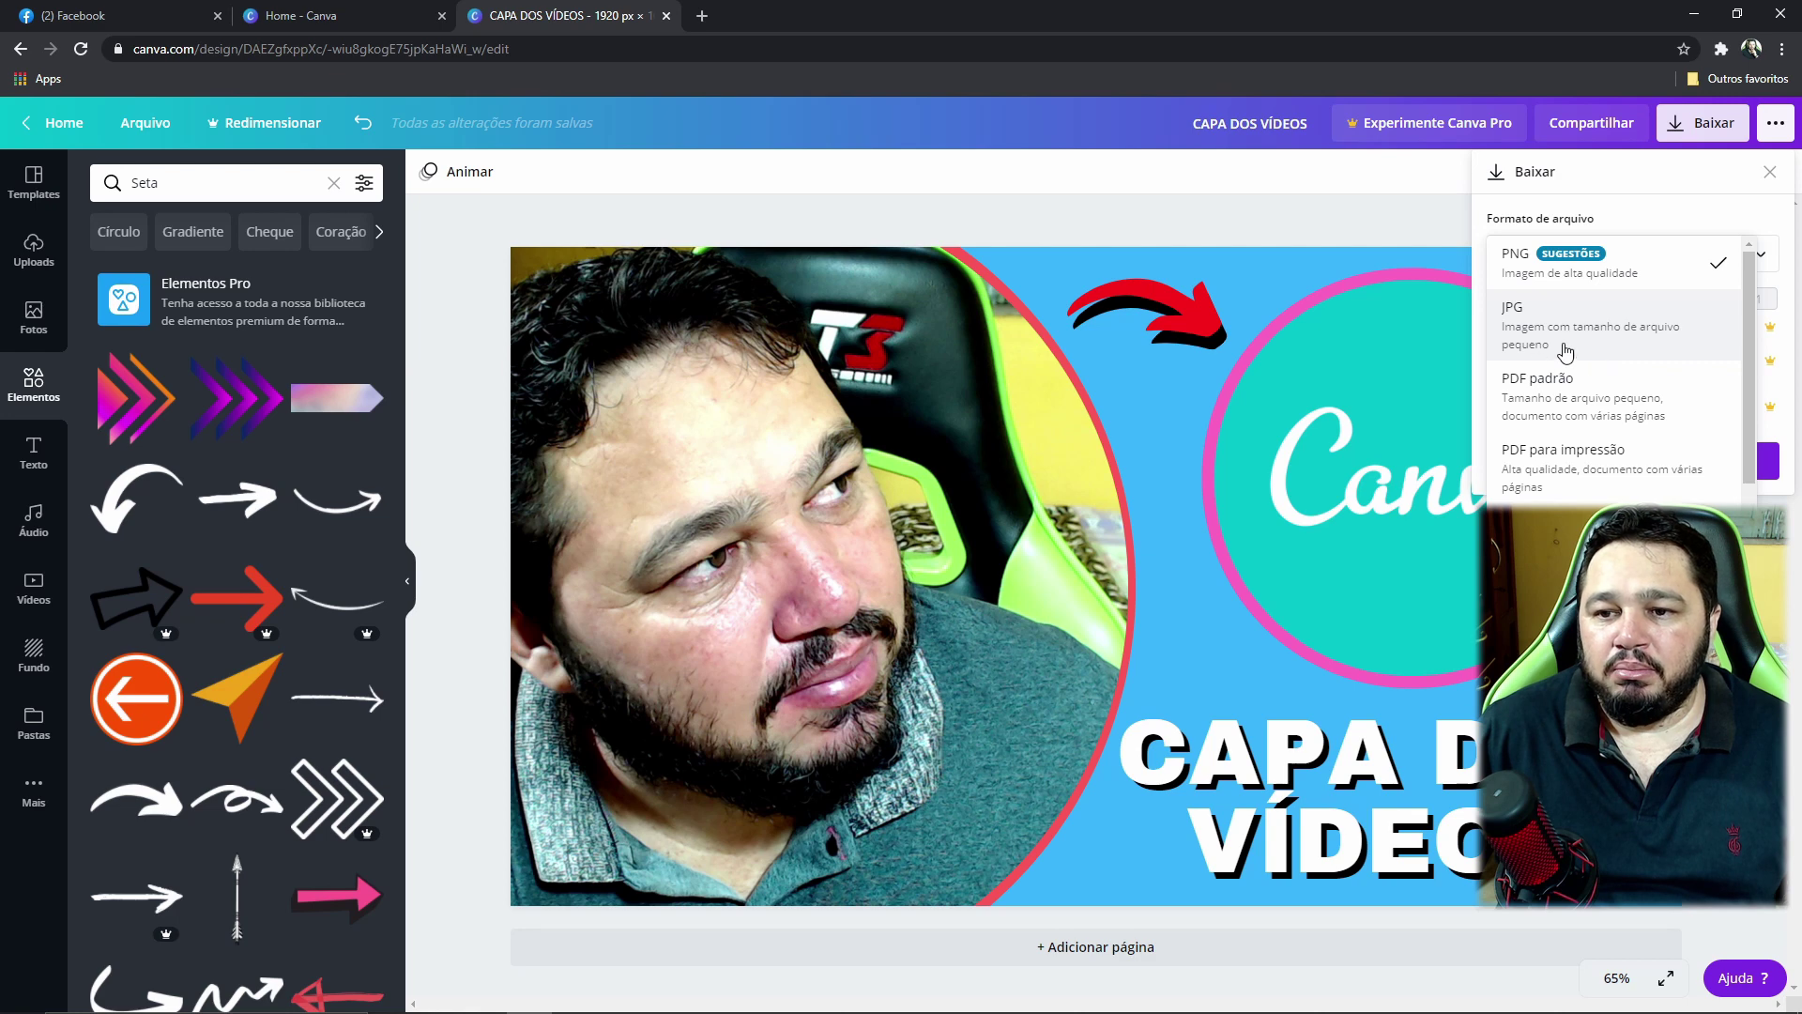
{"action": "left_click", "coordinate": [1641, 262]}
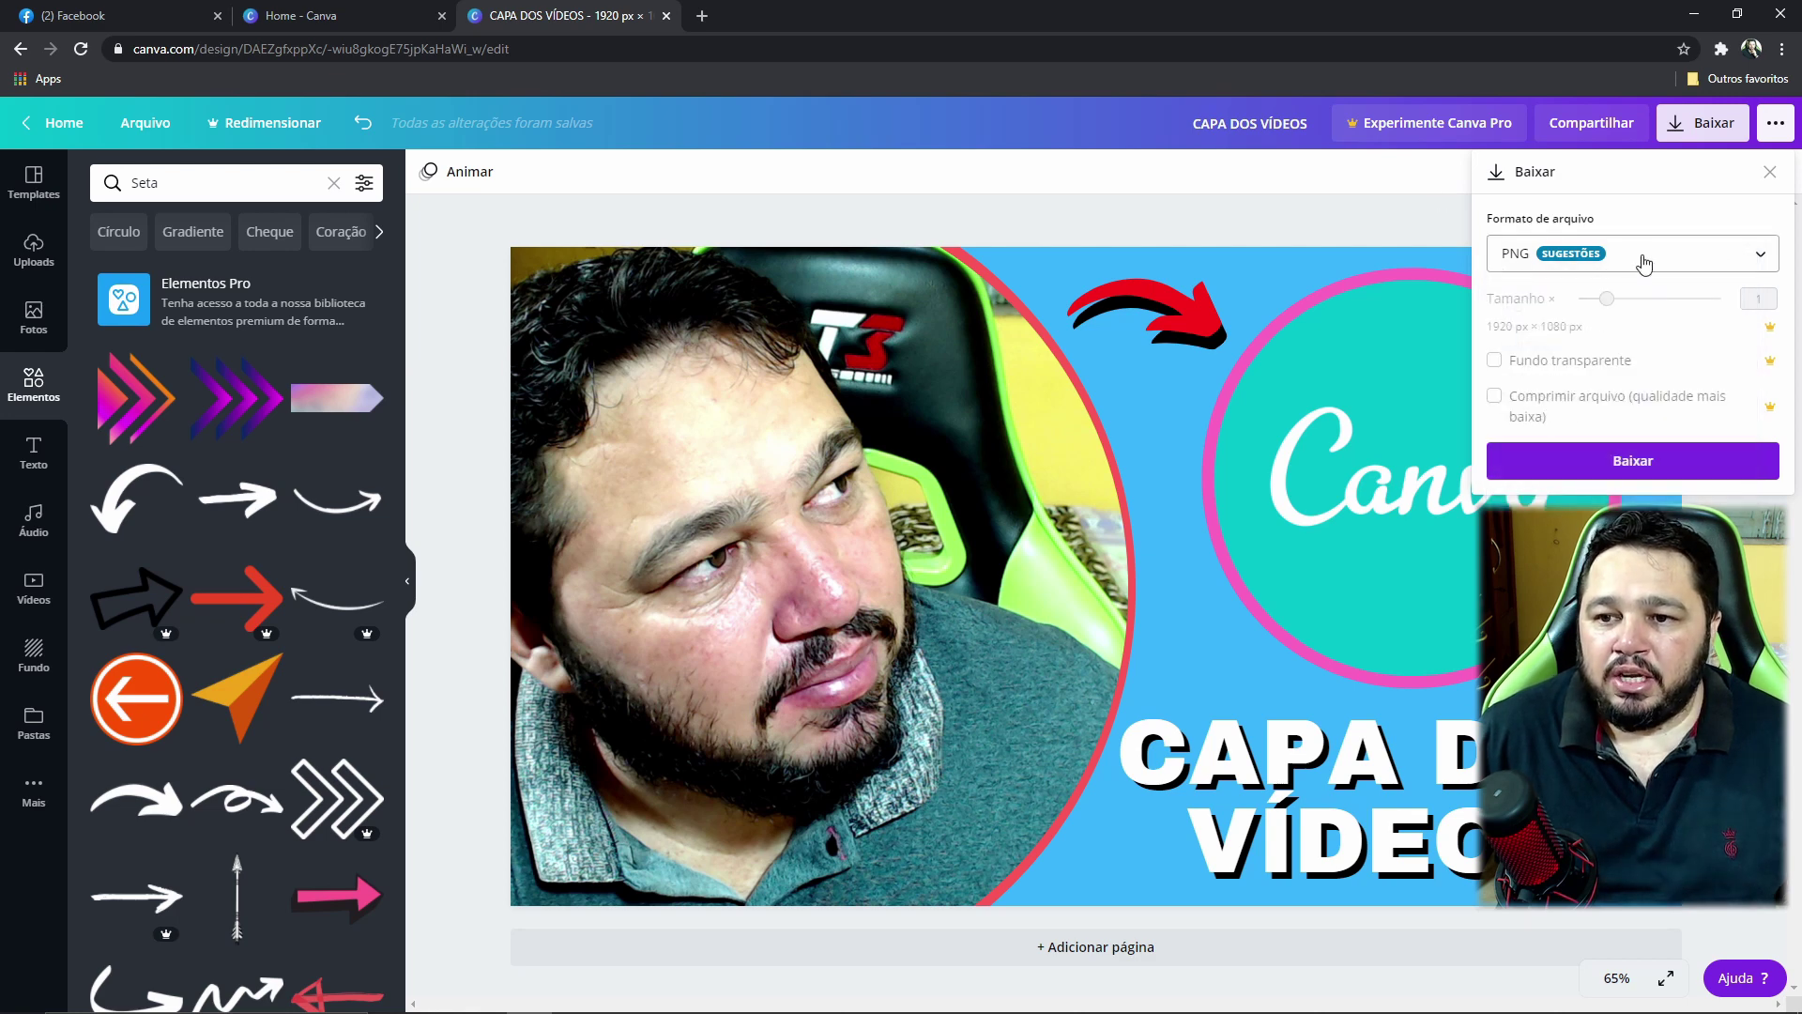
{"action": "left_click", "coordinate": [1616, 462]}
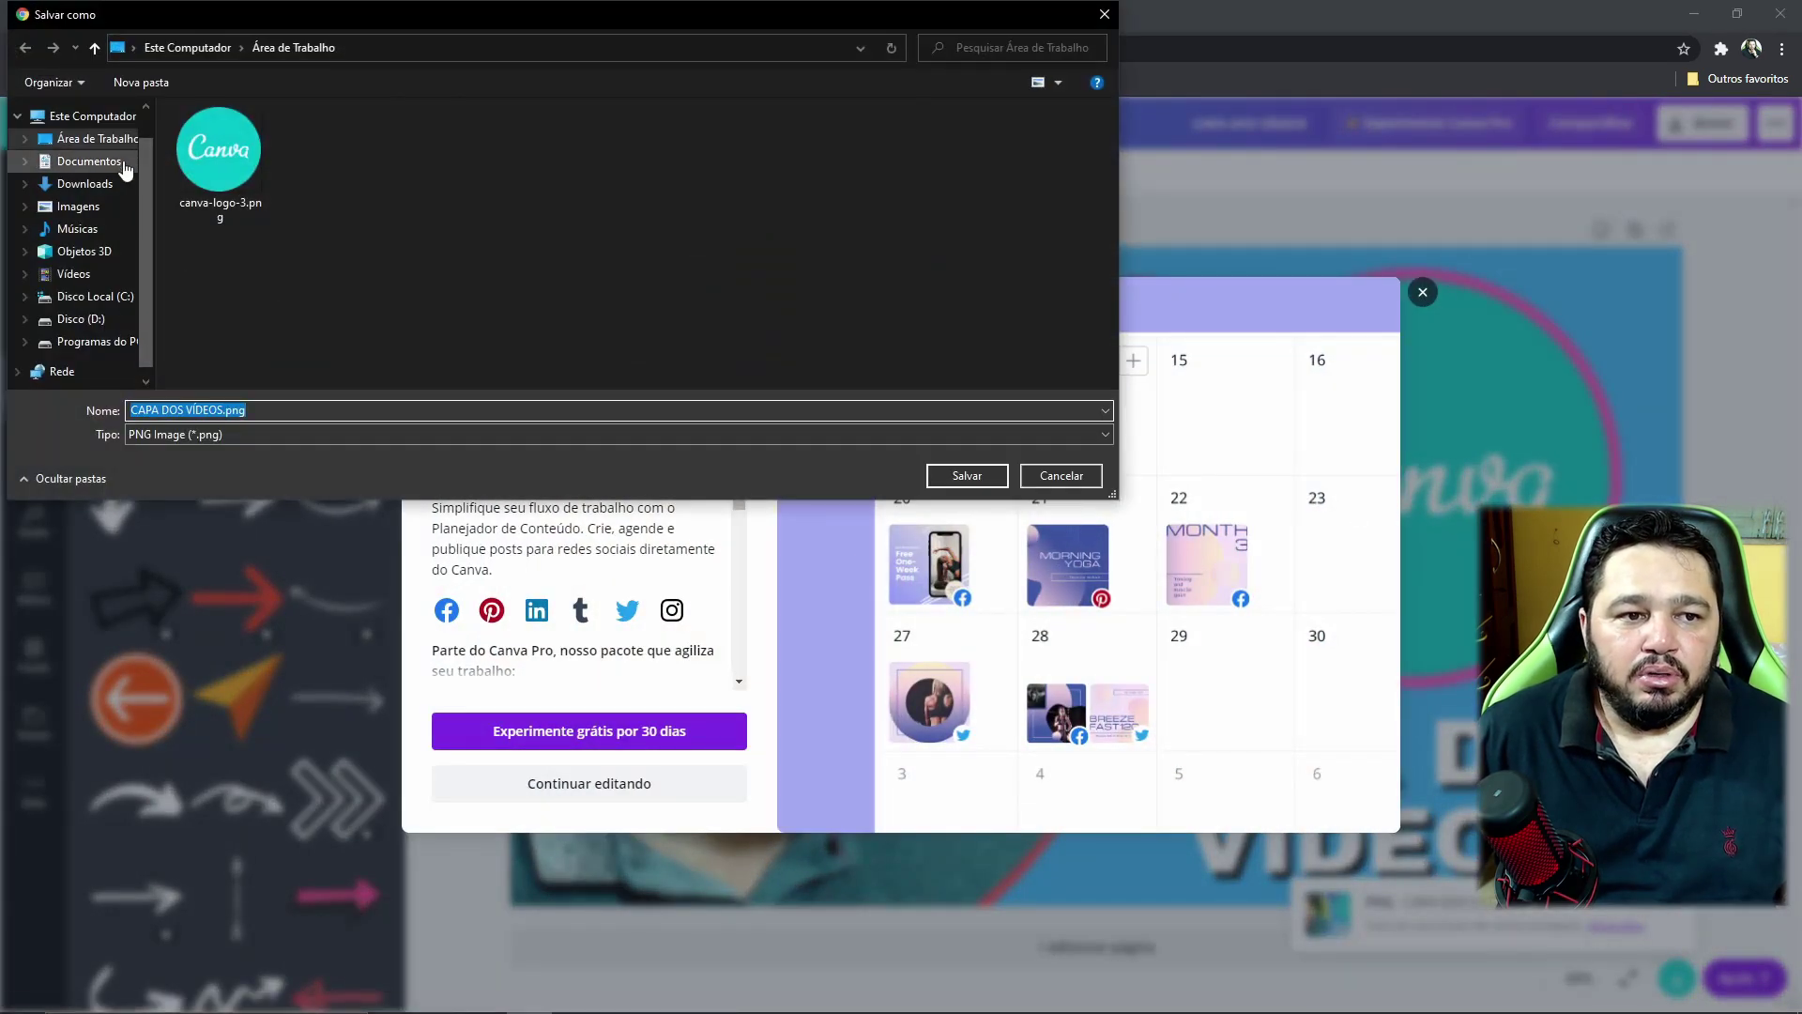
{"action": "left_click", "coordinate": [94, 139]}
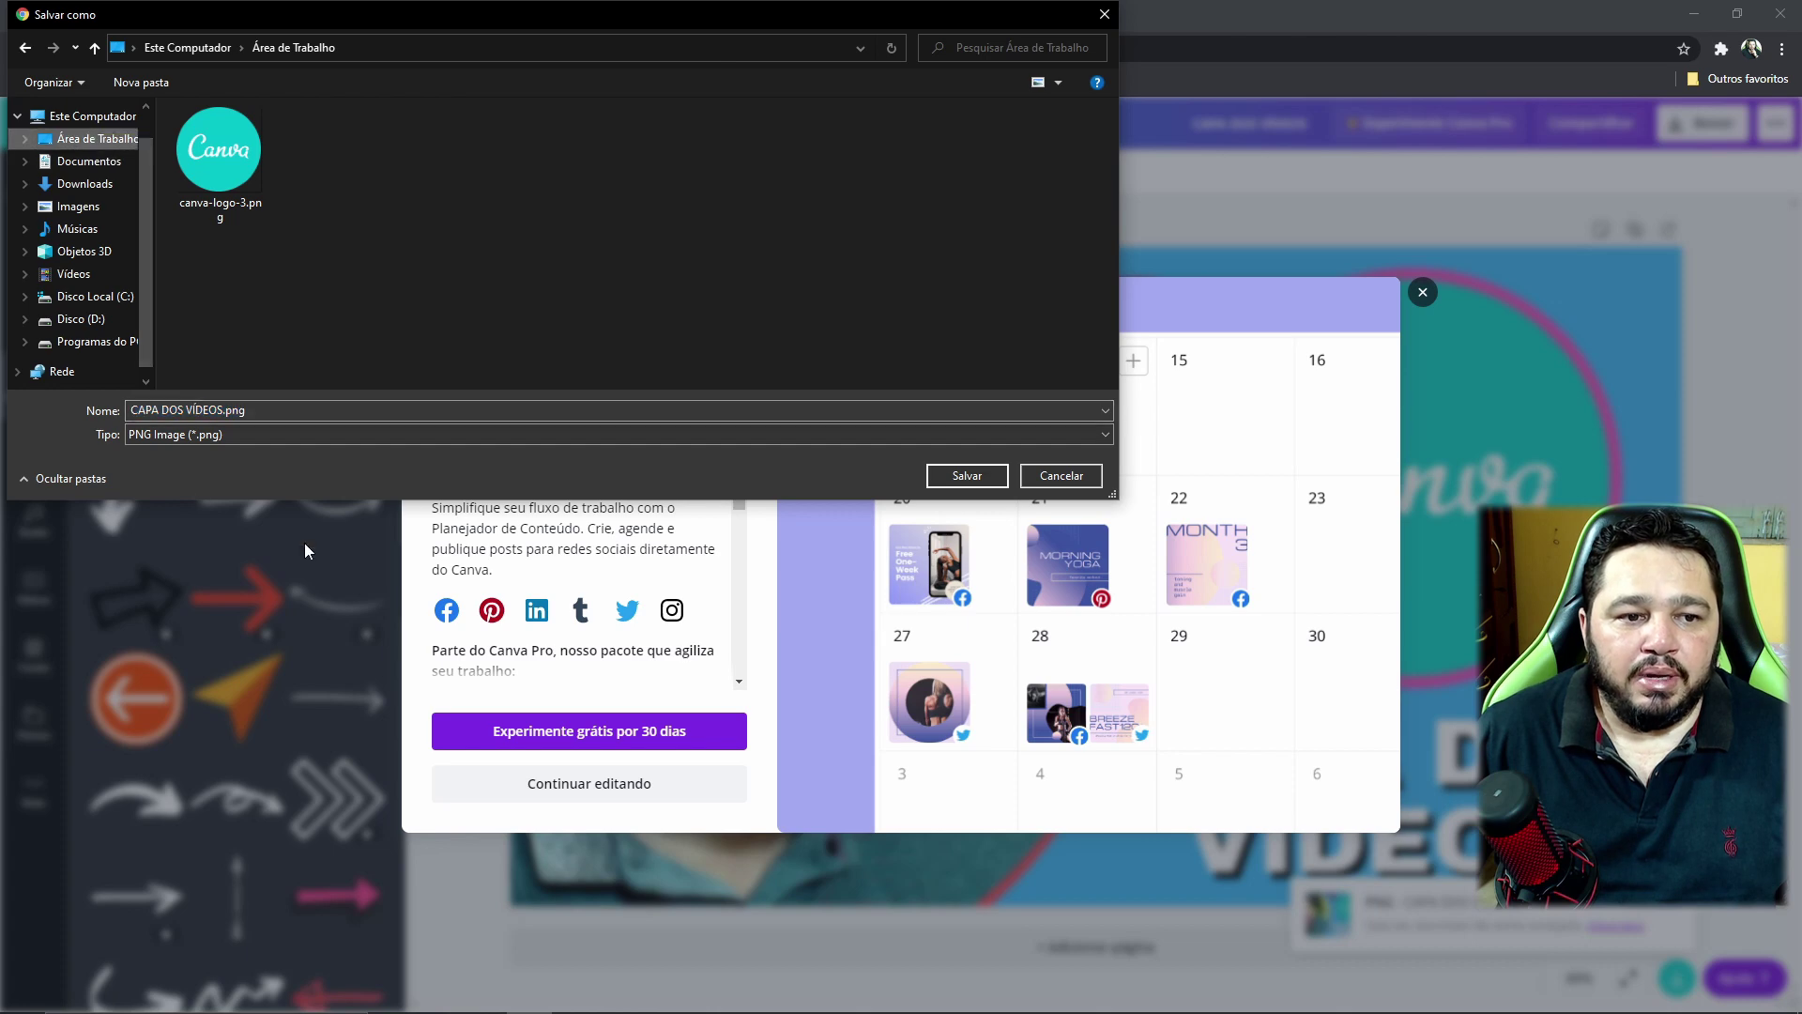
{"action": "left_click", "coordinate": [967, 476]}
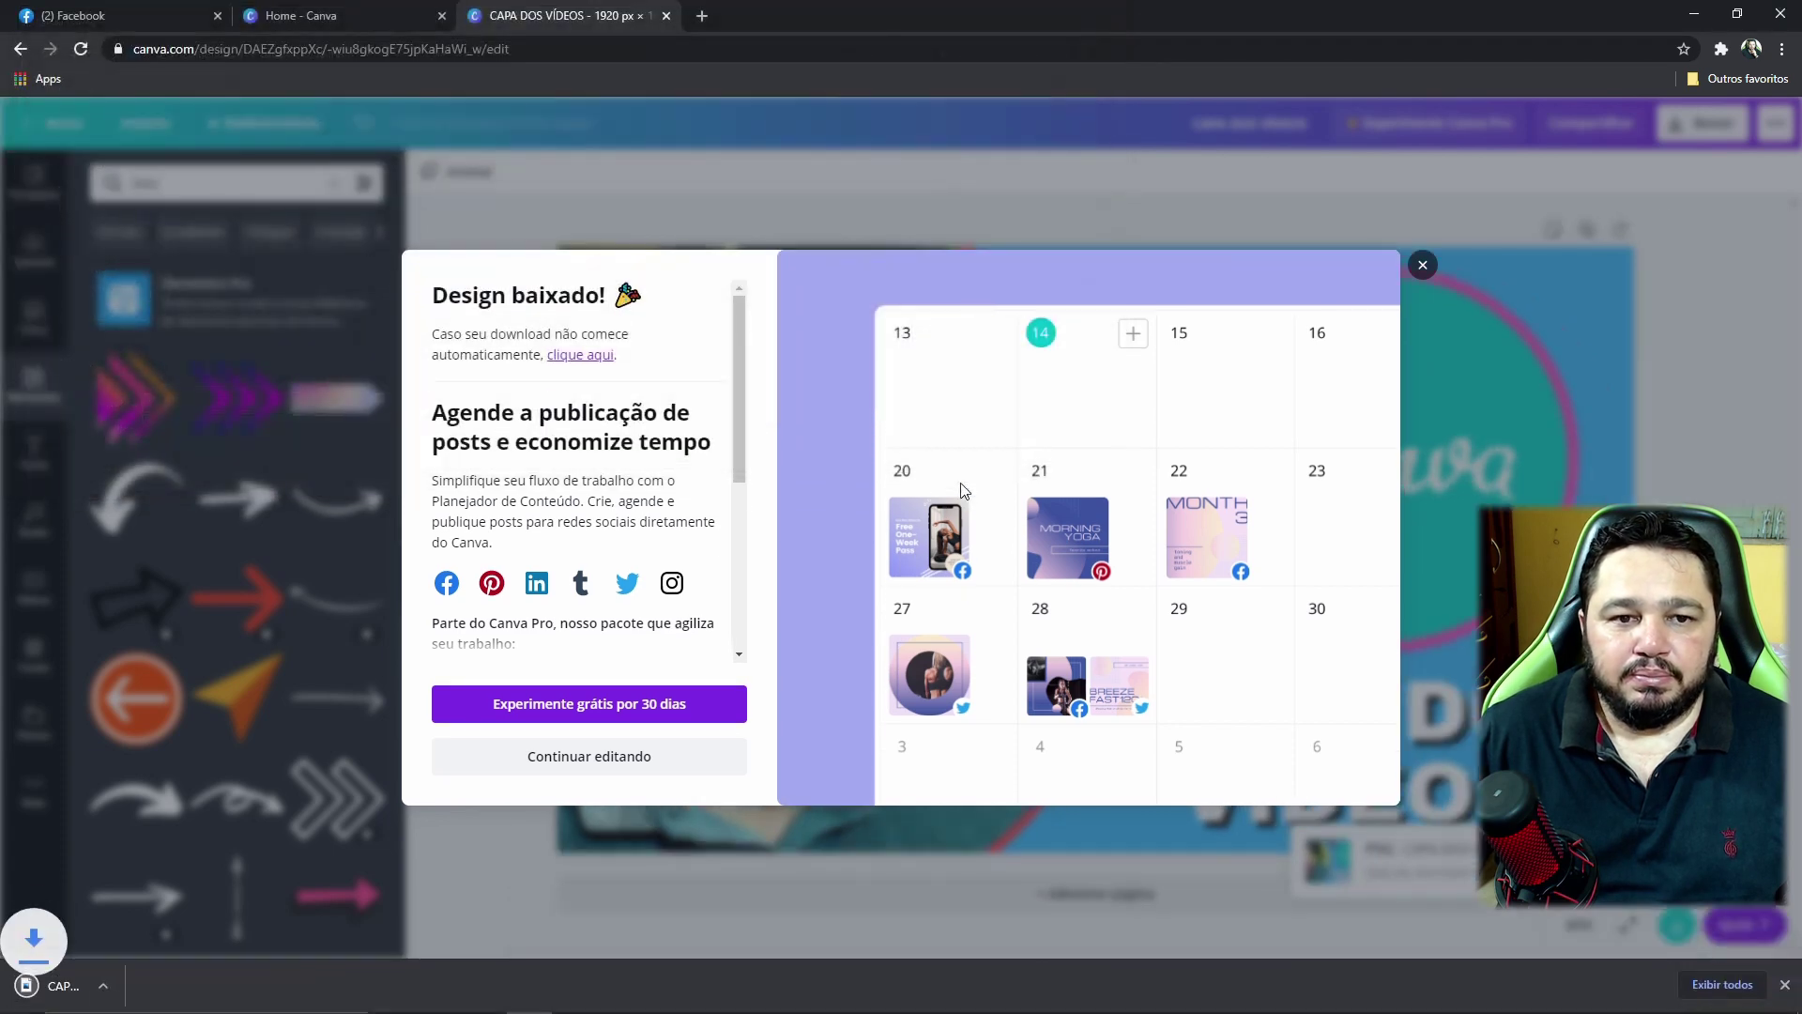
- Dismiss the download notices, open CAPA DOS VÍDEOS.png from the desktop in Photos, inspect it full screen and close it
{"action": "left_click", "coordinate": [1785, 985]}
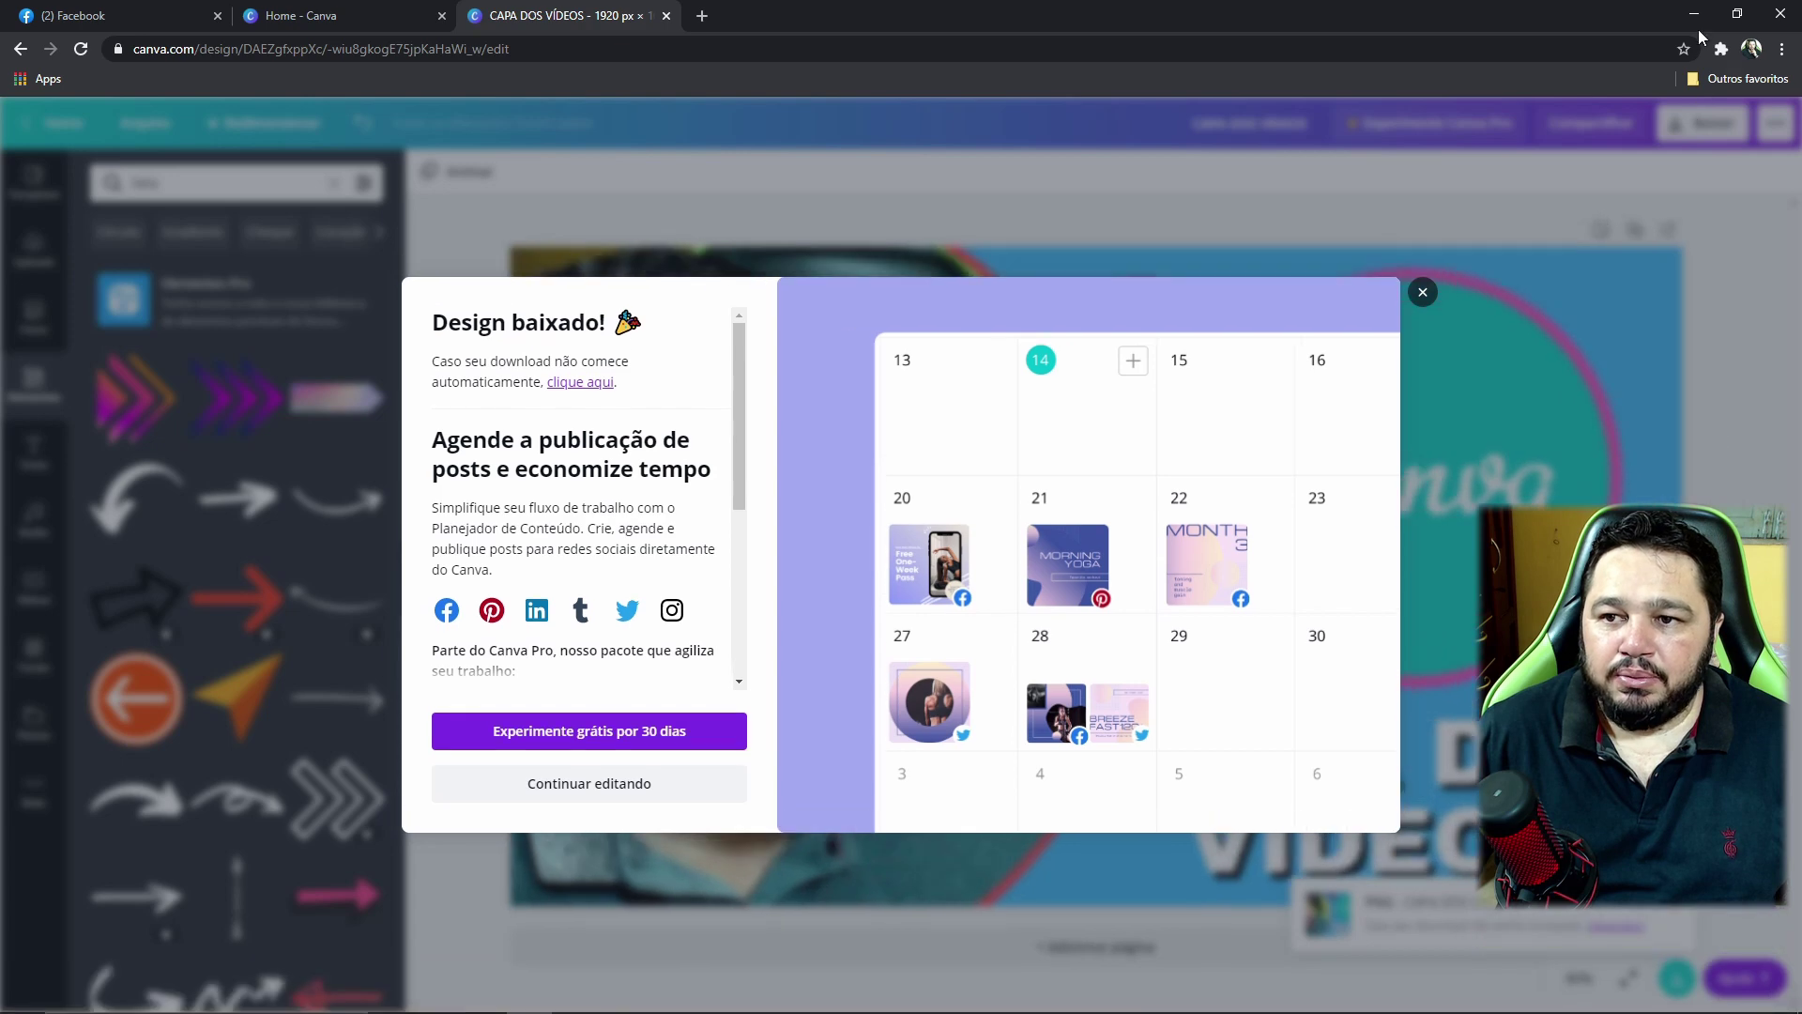
{"action": "left_click", "coordinate": [1423, 292]}
{"action": "left_click", "coordinate": [1694, 14]}
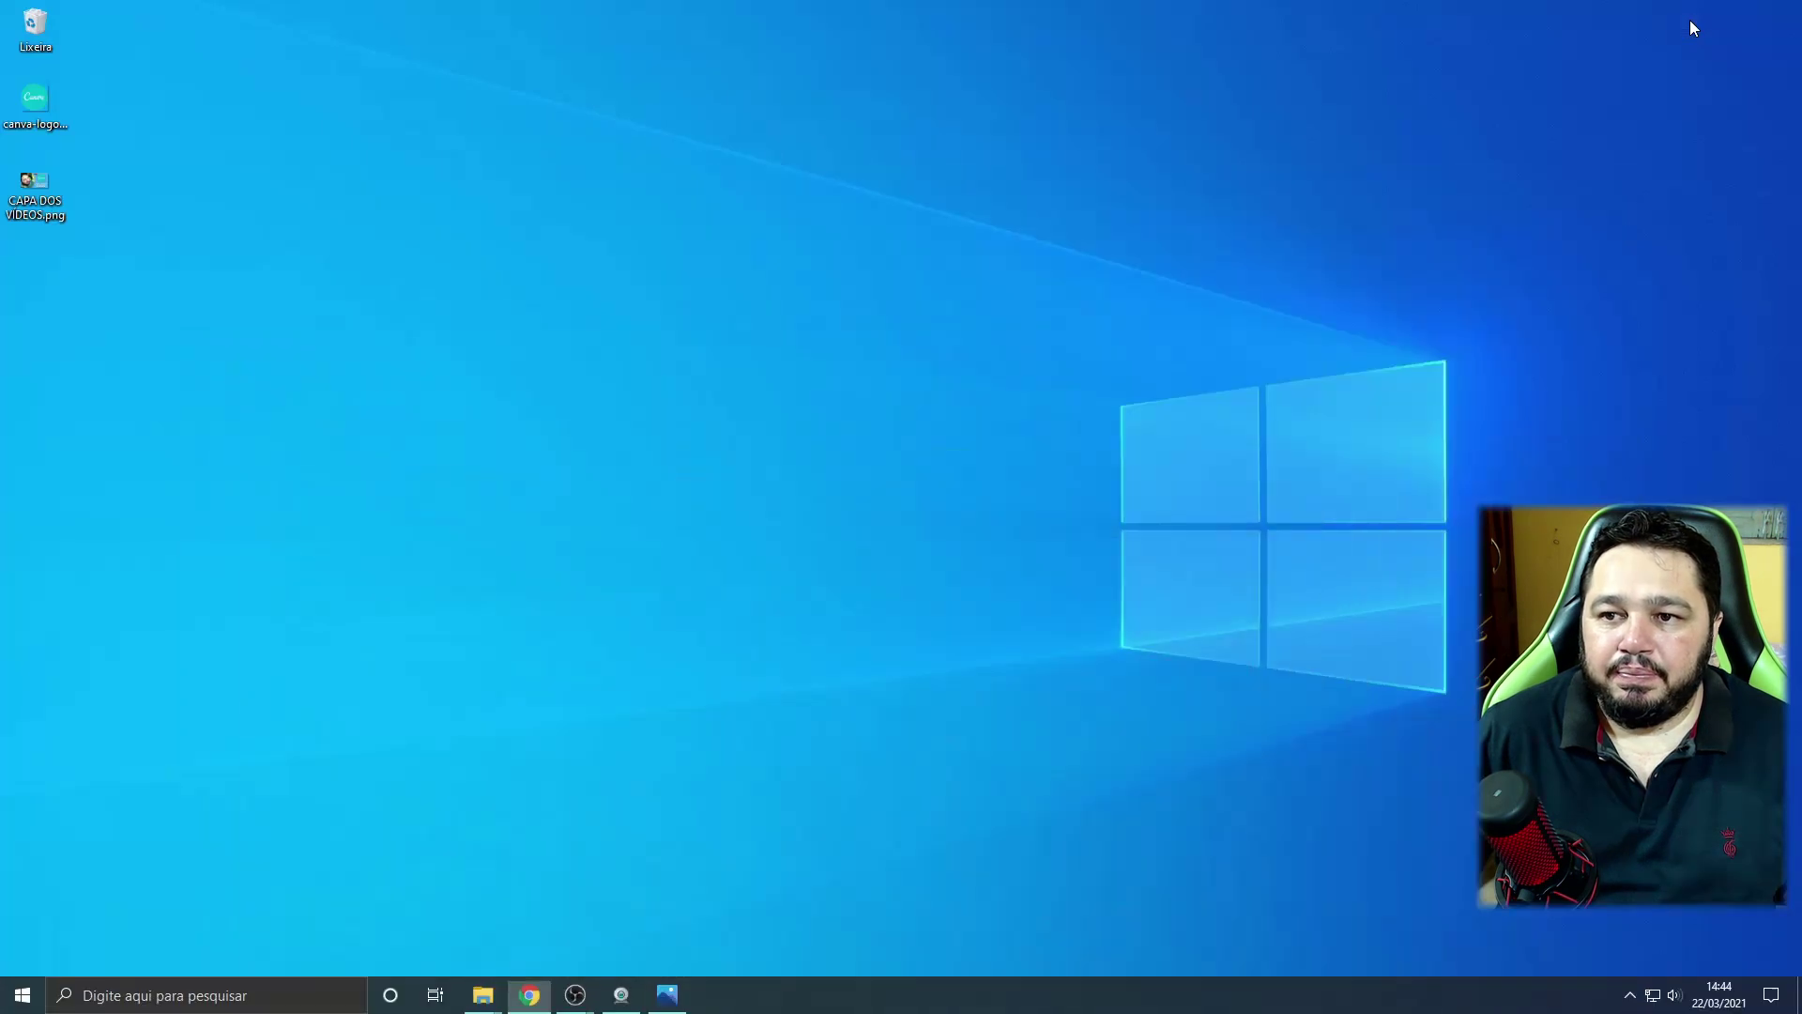
{"action": "right_click", "coordinate": [45, 185]}
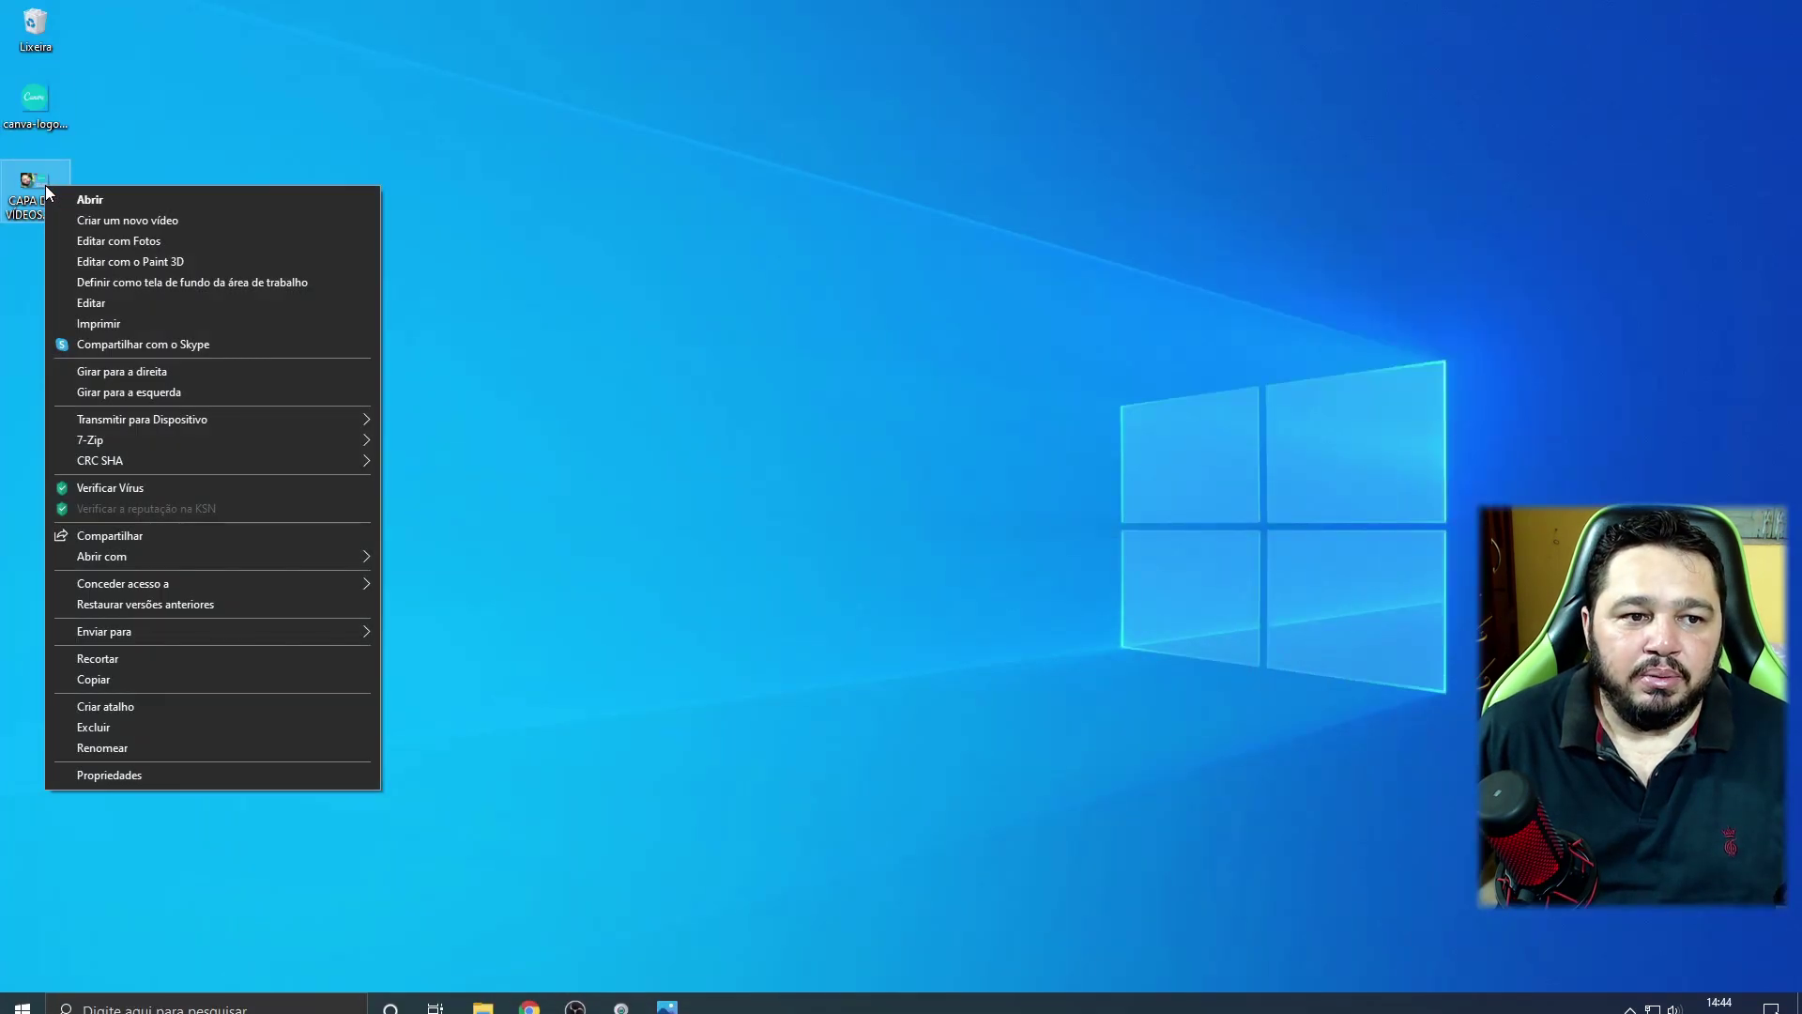
{"action": "left_click", "coordinate": [87, 199]}
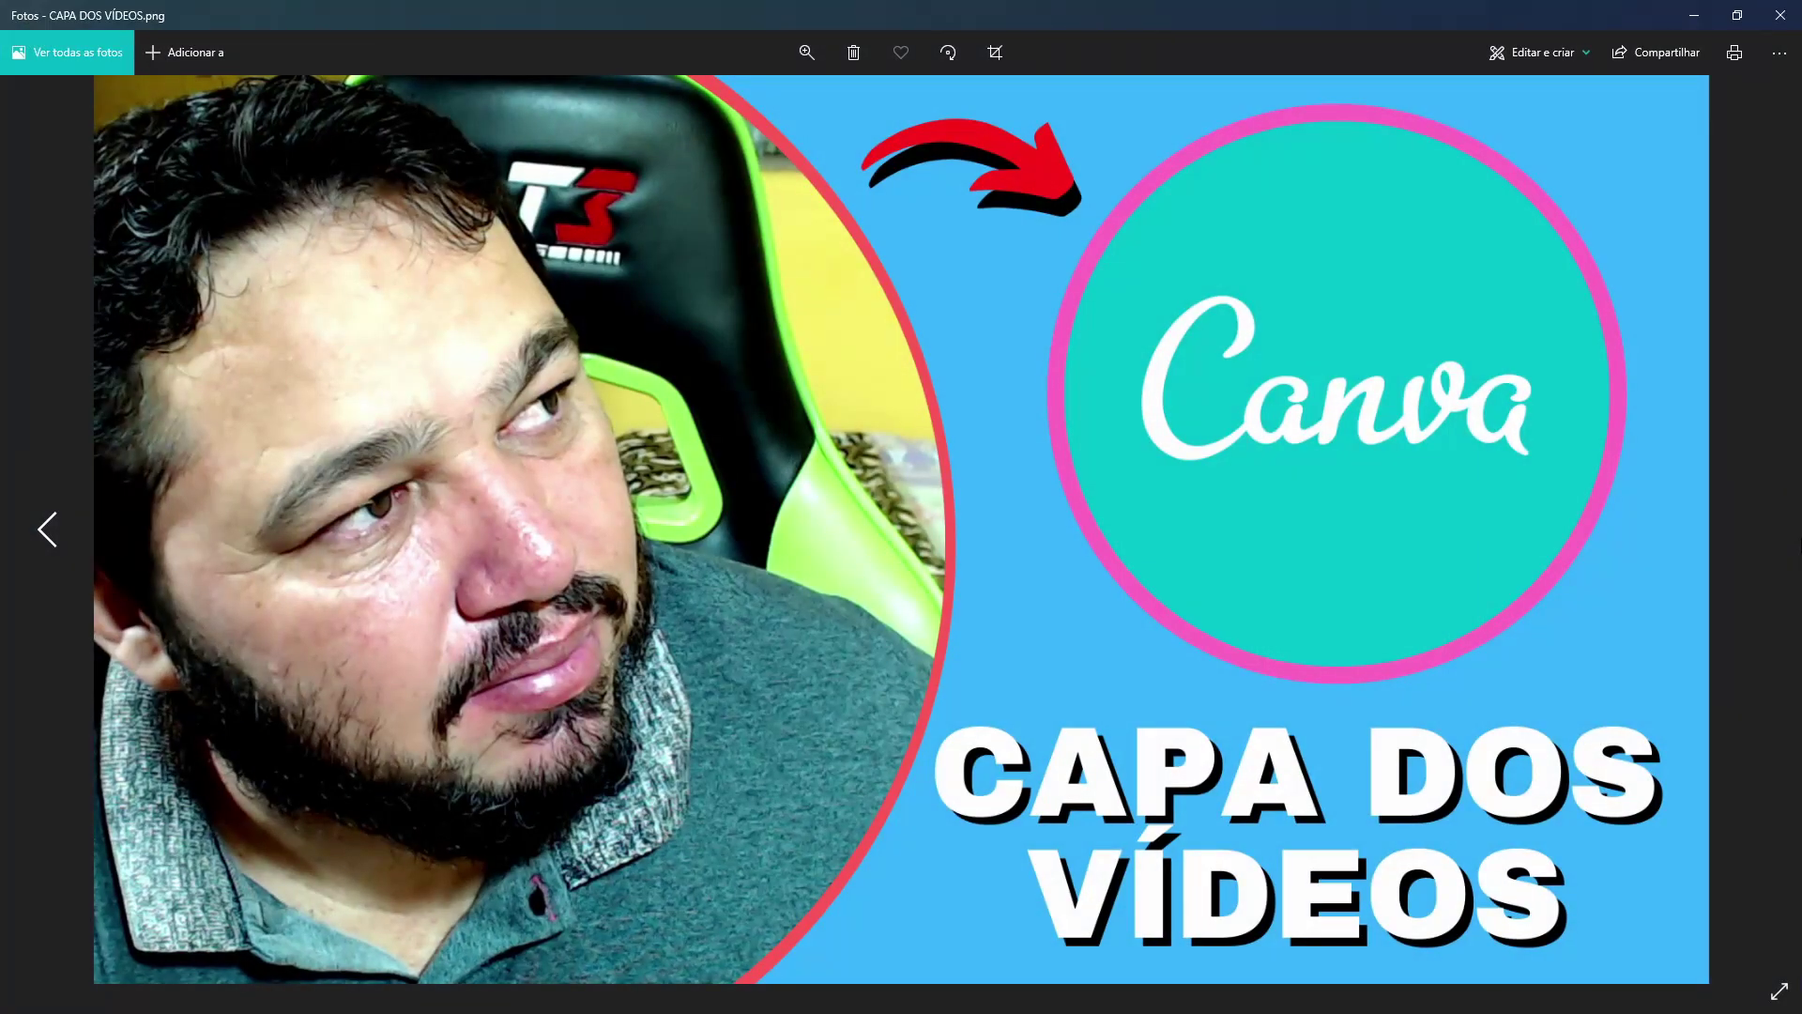
{"action": "left_click", "coordinate": [1782, 991]}
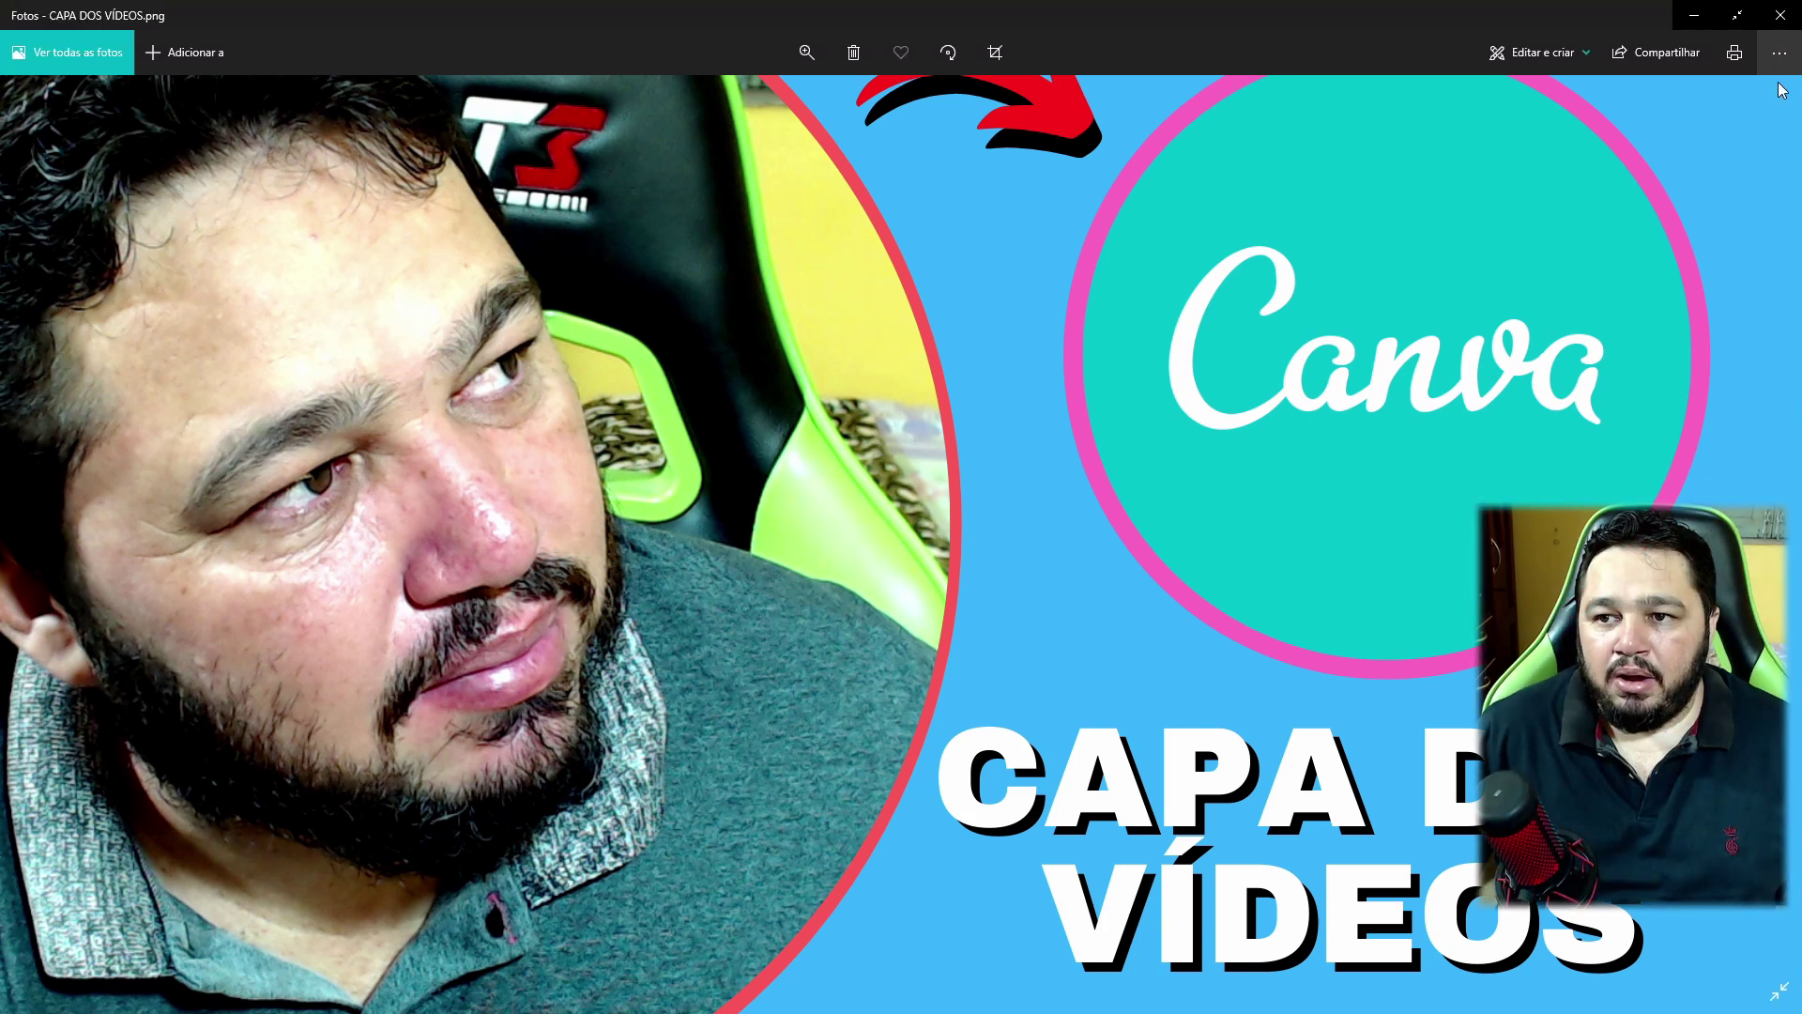
{"action": "left_click", "coordinate": [1782, 16]}
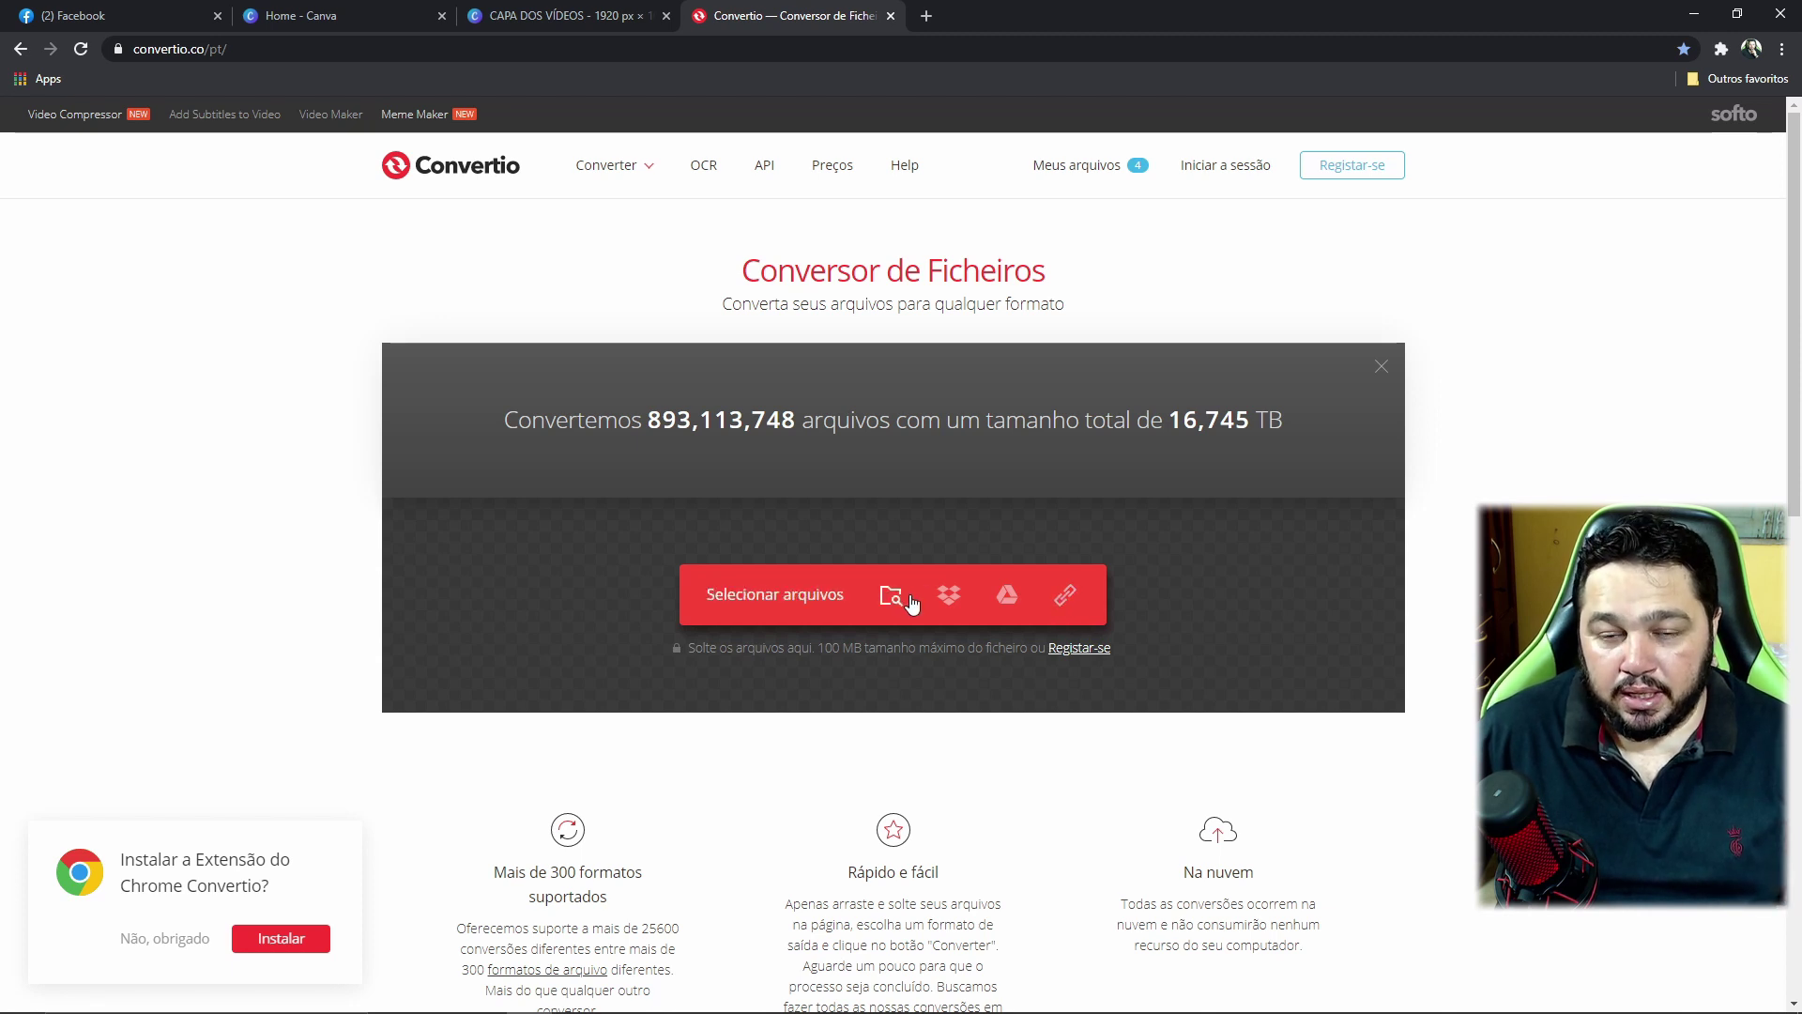
- Load CAPA DOS VÍDEOS.png from the desktop into Convertio and convert it to JPG
{"action": "left_click", "coordinate": [894, 595]}
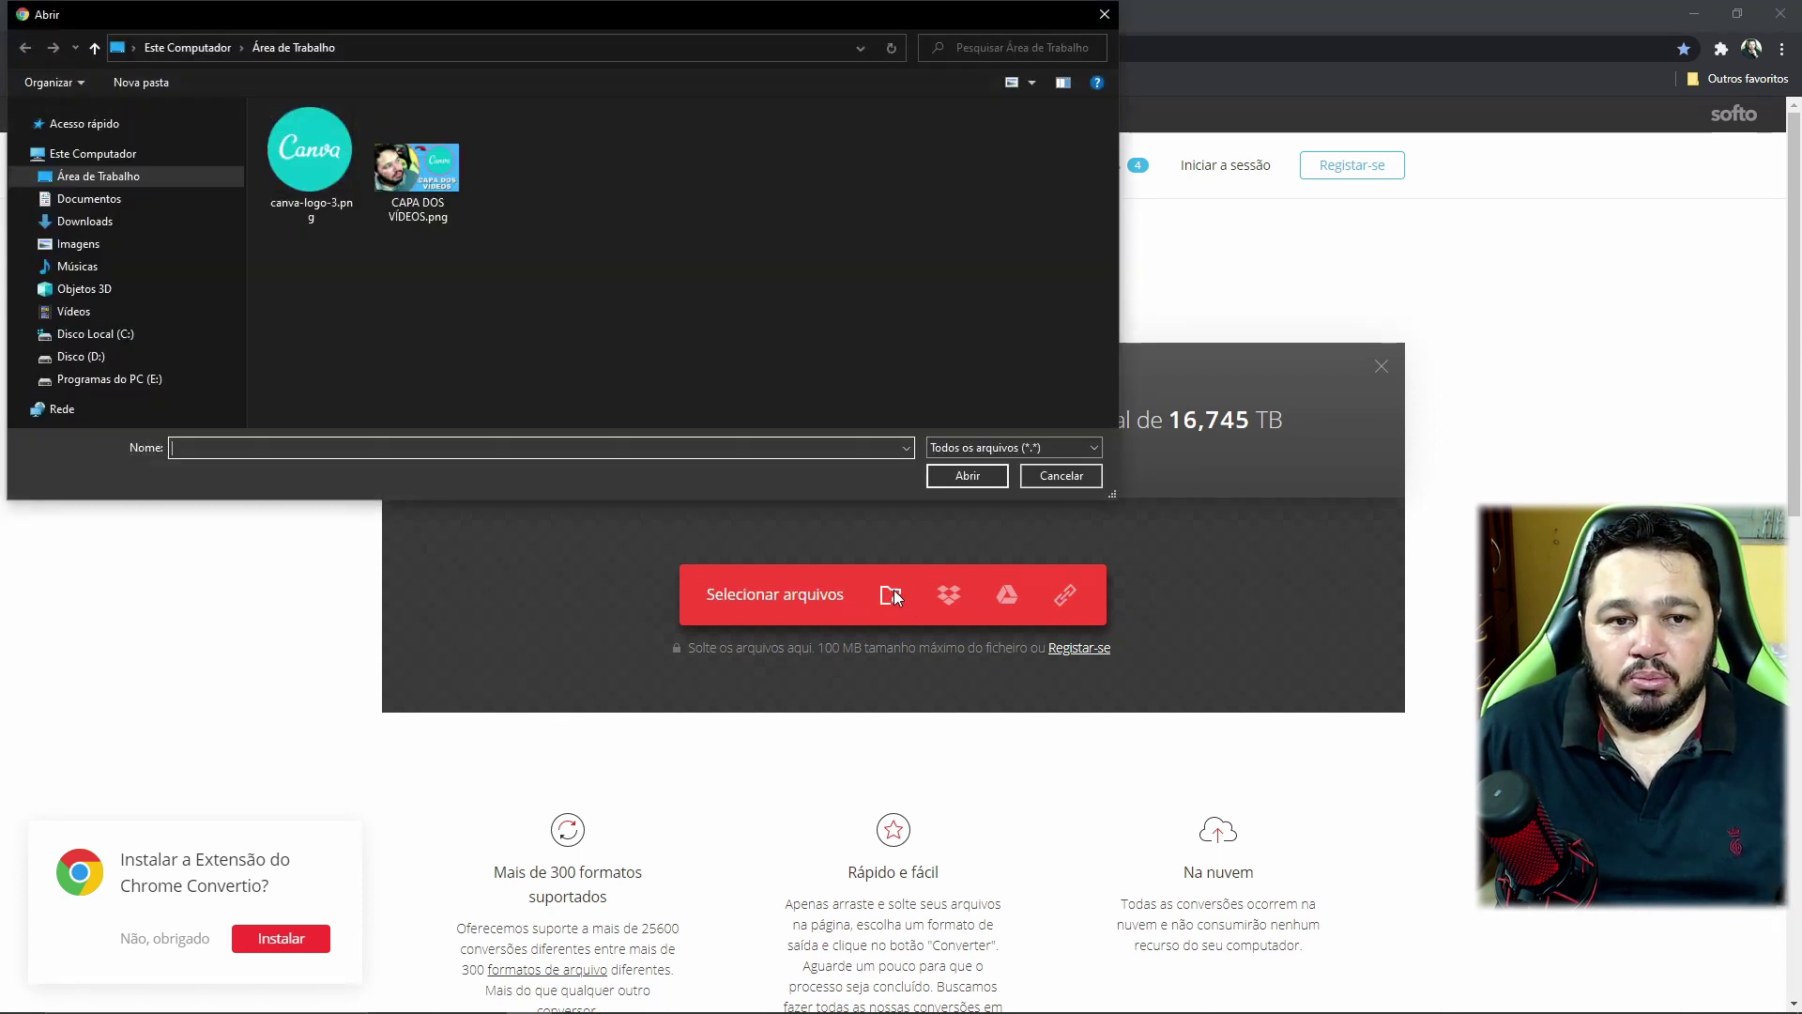
{"action": "left_click", "coordinate": [418, 168]}
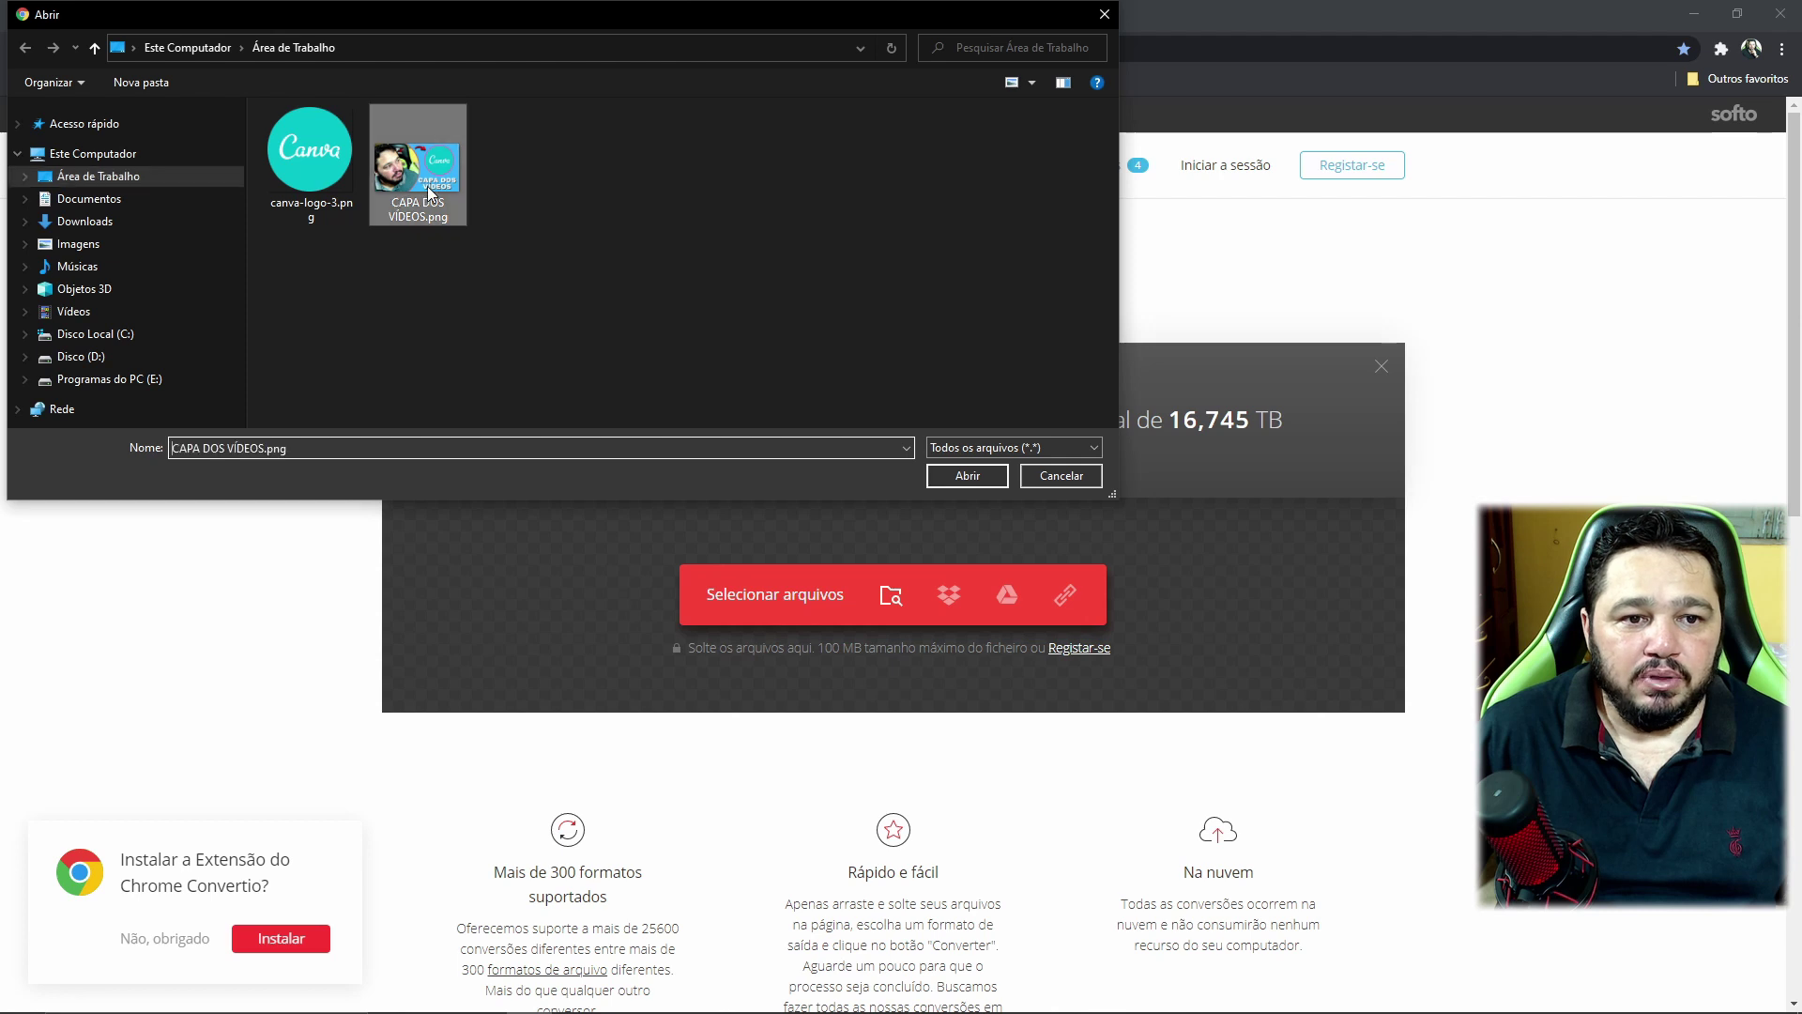
{"action": "left_click", "coordinate": [968, 476]}
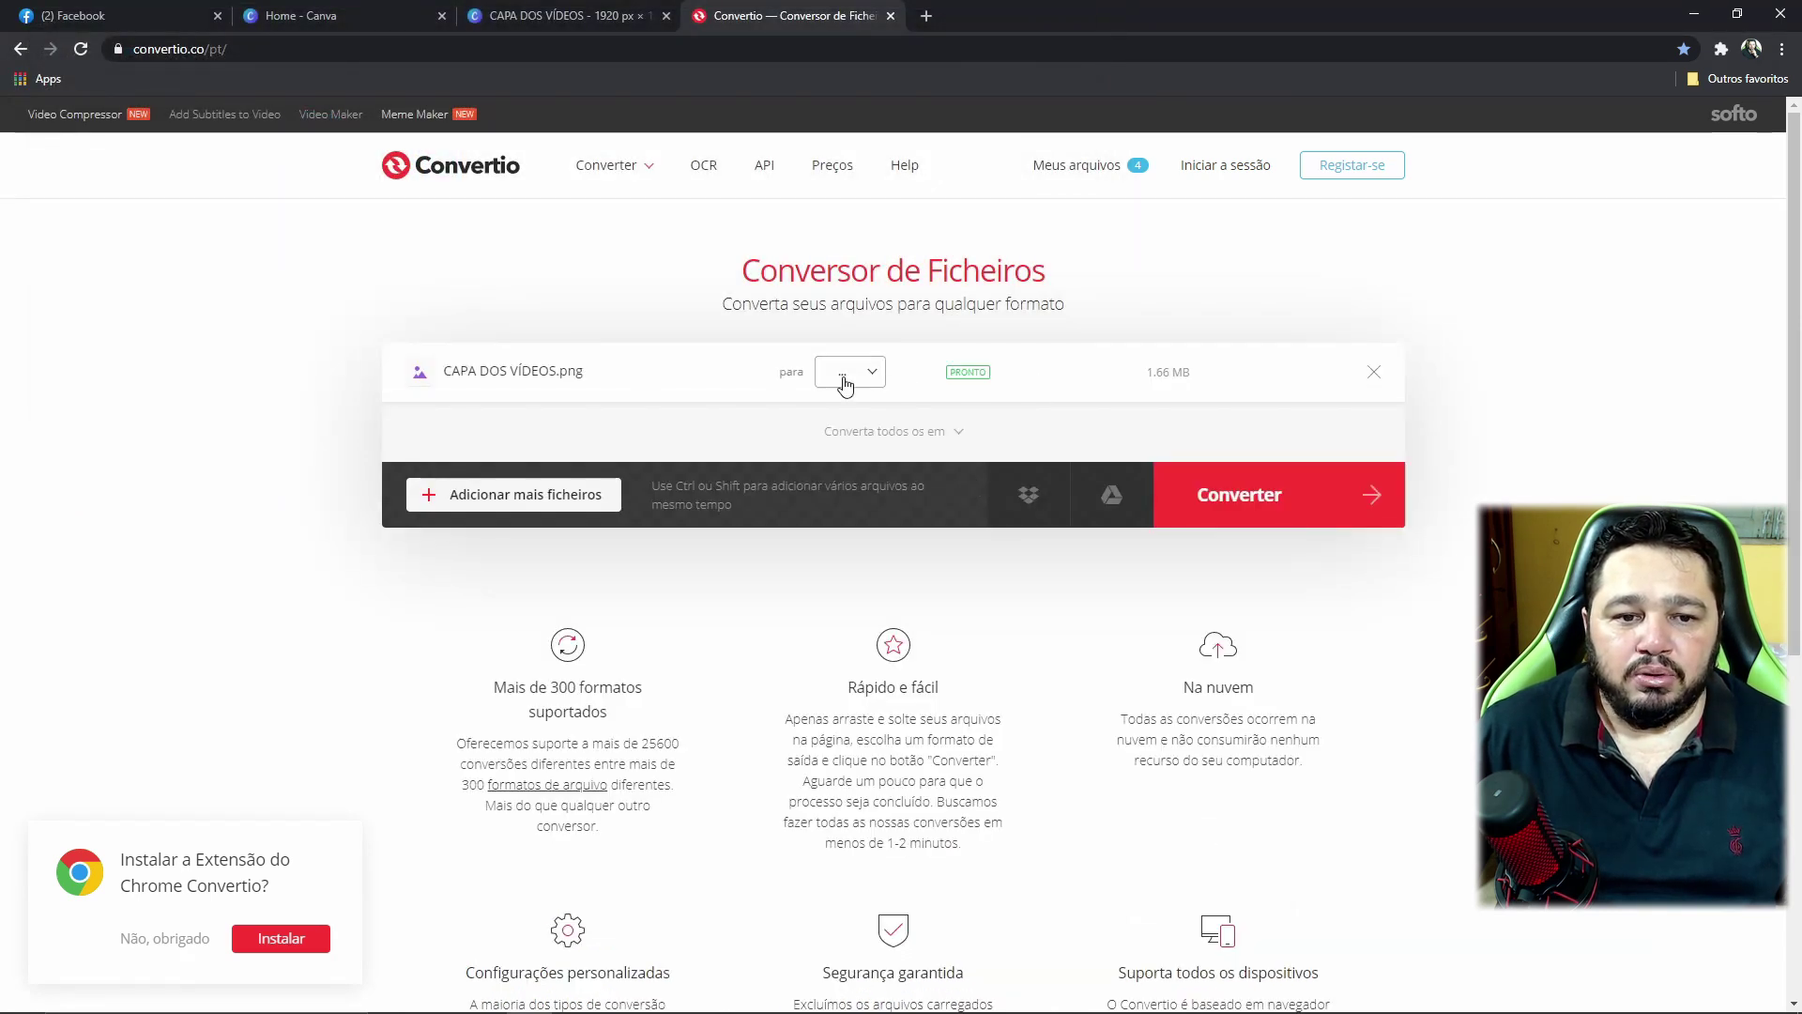
{"action": "left_click", "coordinate": [875, 376]}
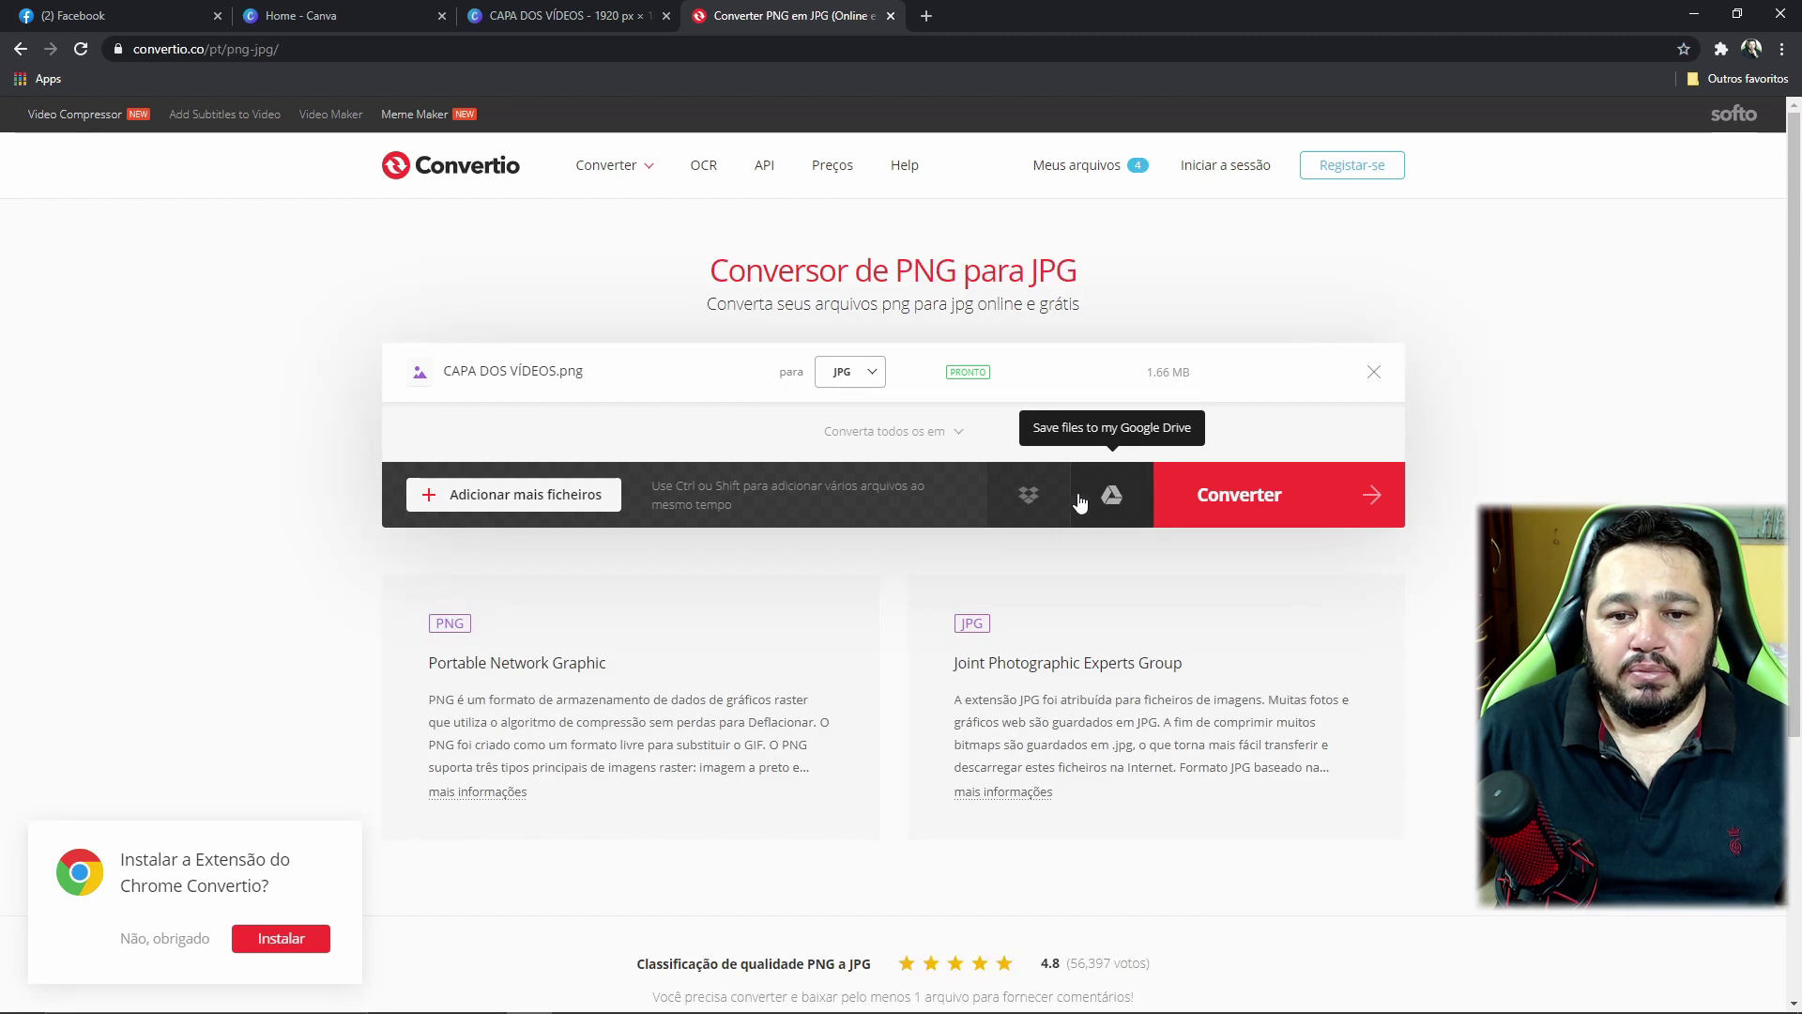
{"action": "left_click", "coordinate": [1271, 504]}
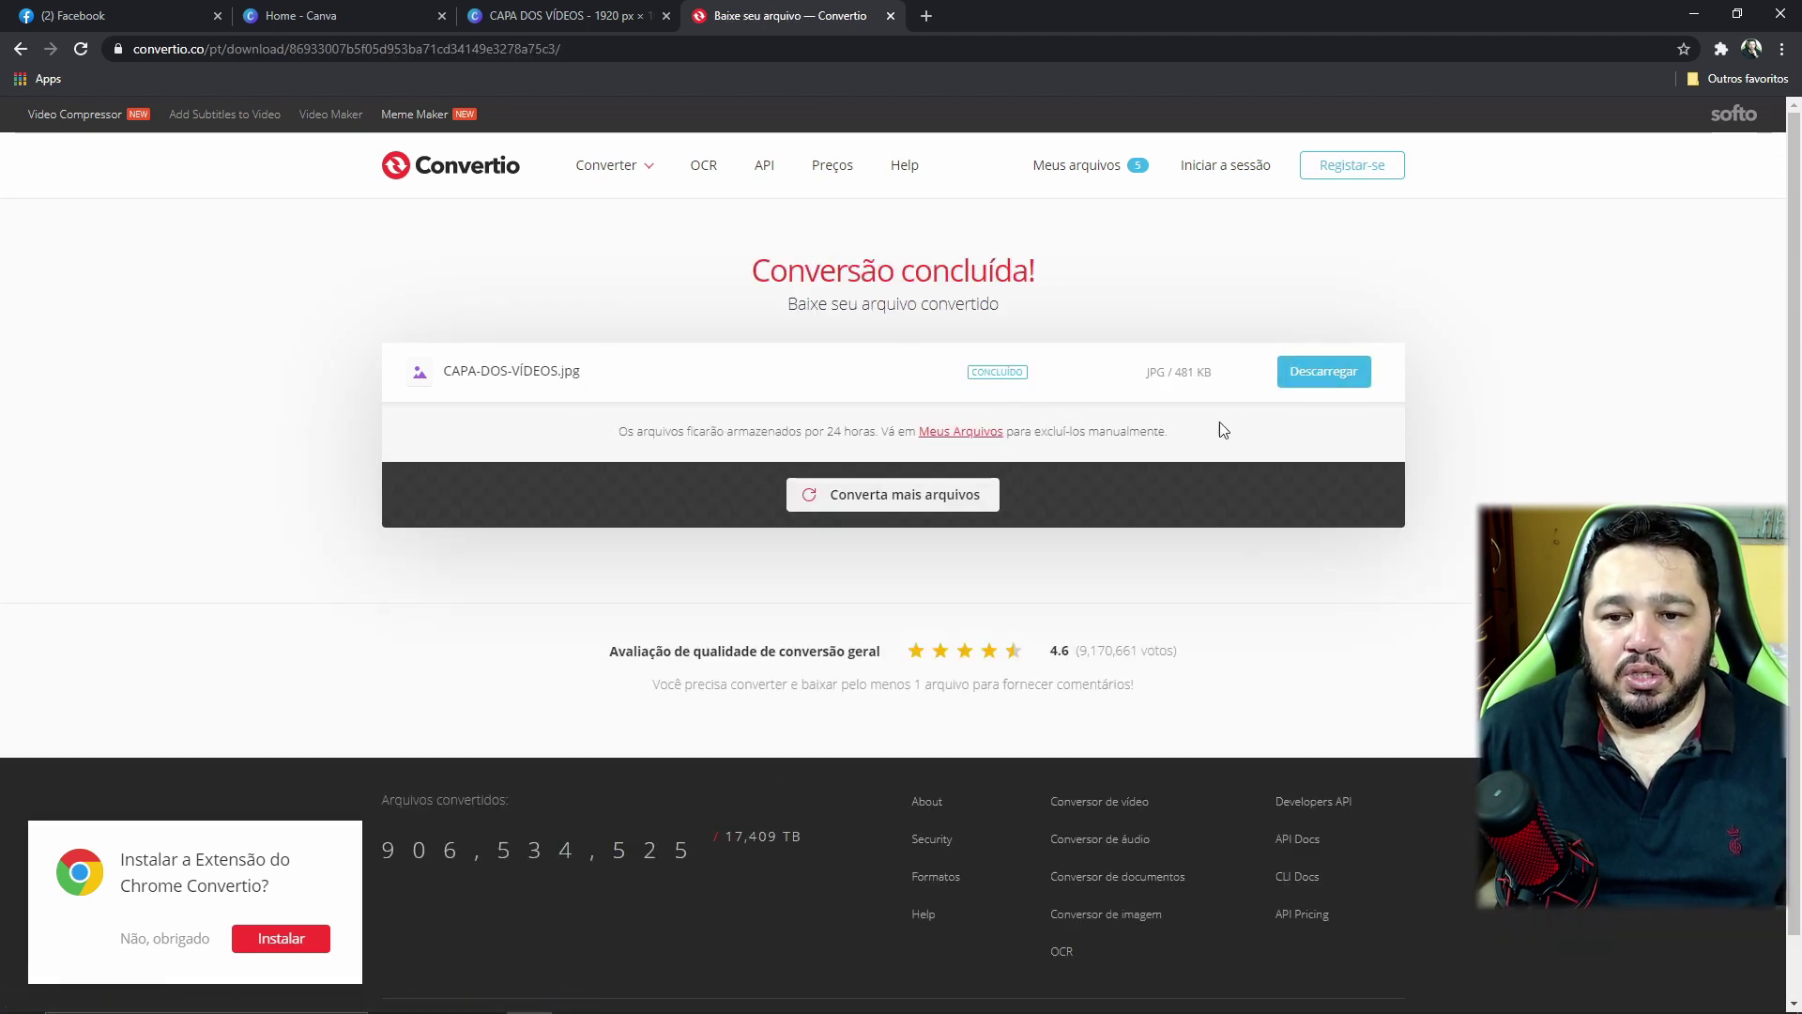
- Download the converted image to the desktop as CAPA-DOS-VÍDEOS.jpg and dismiss the download notice
{"action": "left_click", "coordinate": [1316, 374]}
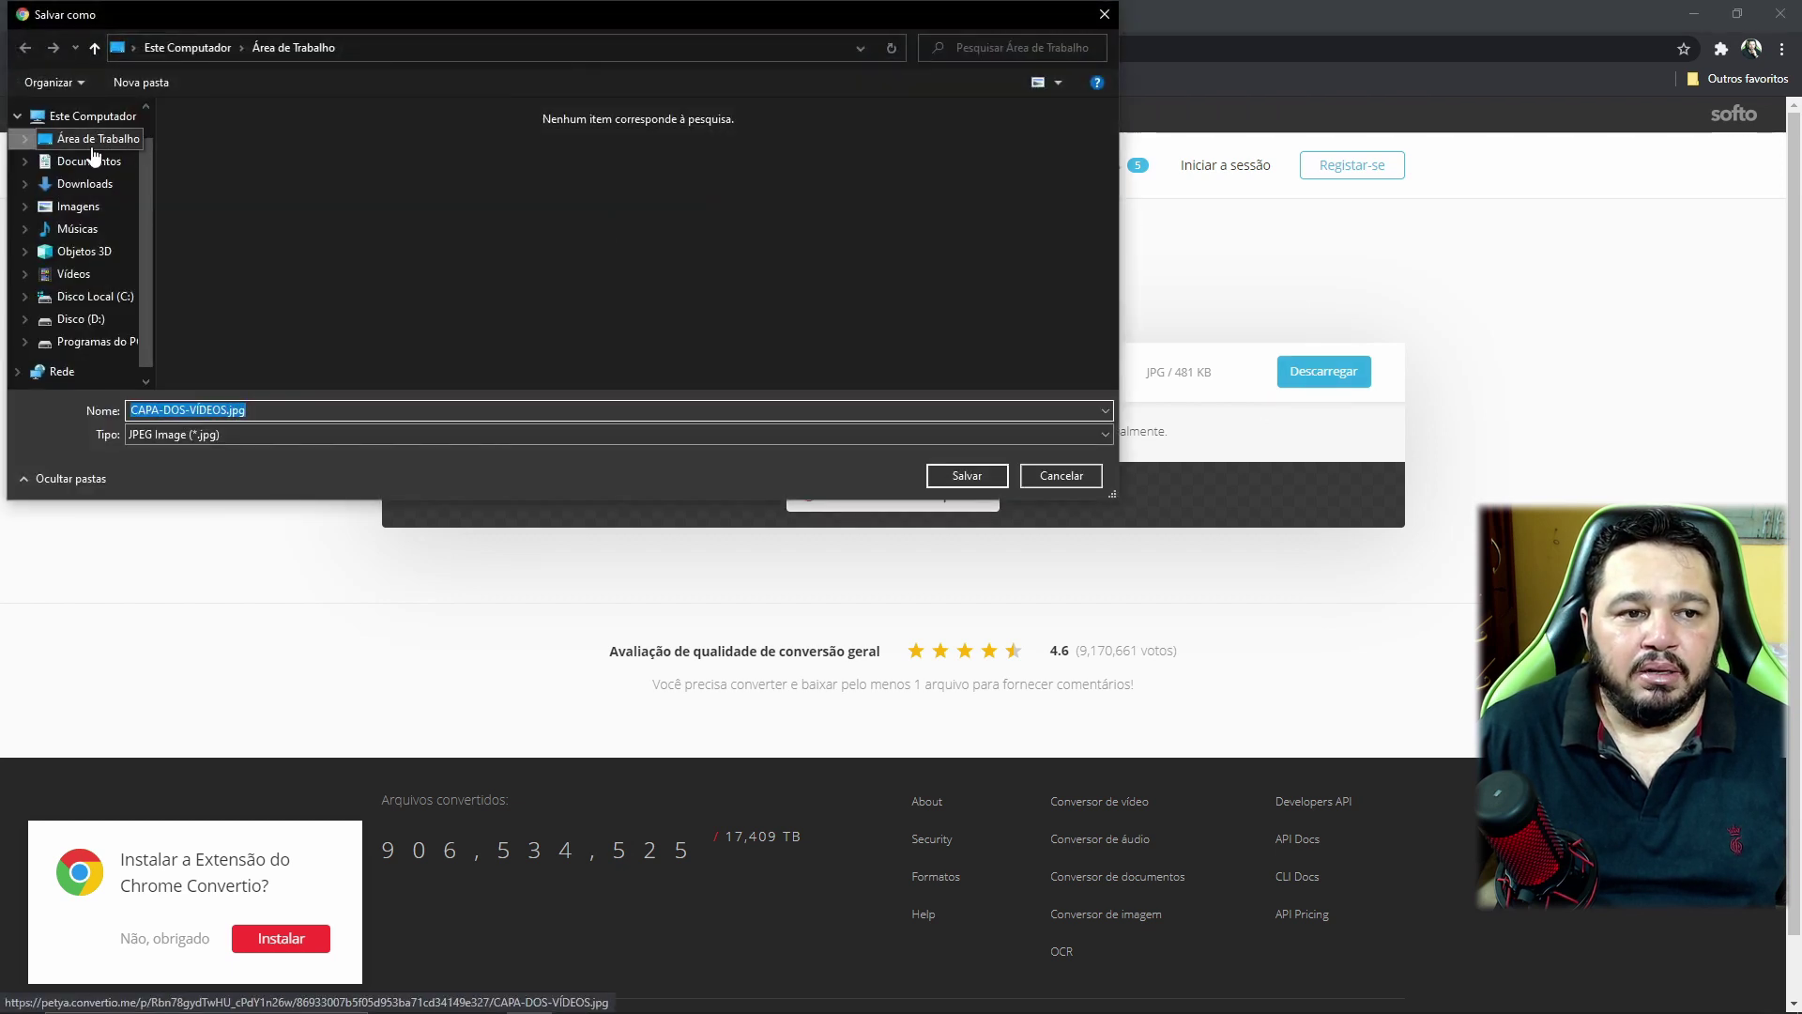
{"action": "left_click", "coordinate": [978, 478]}
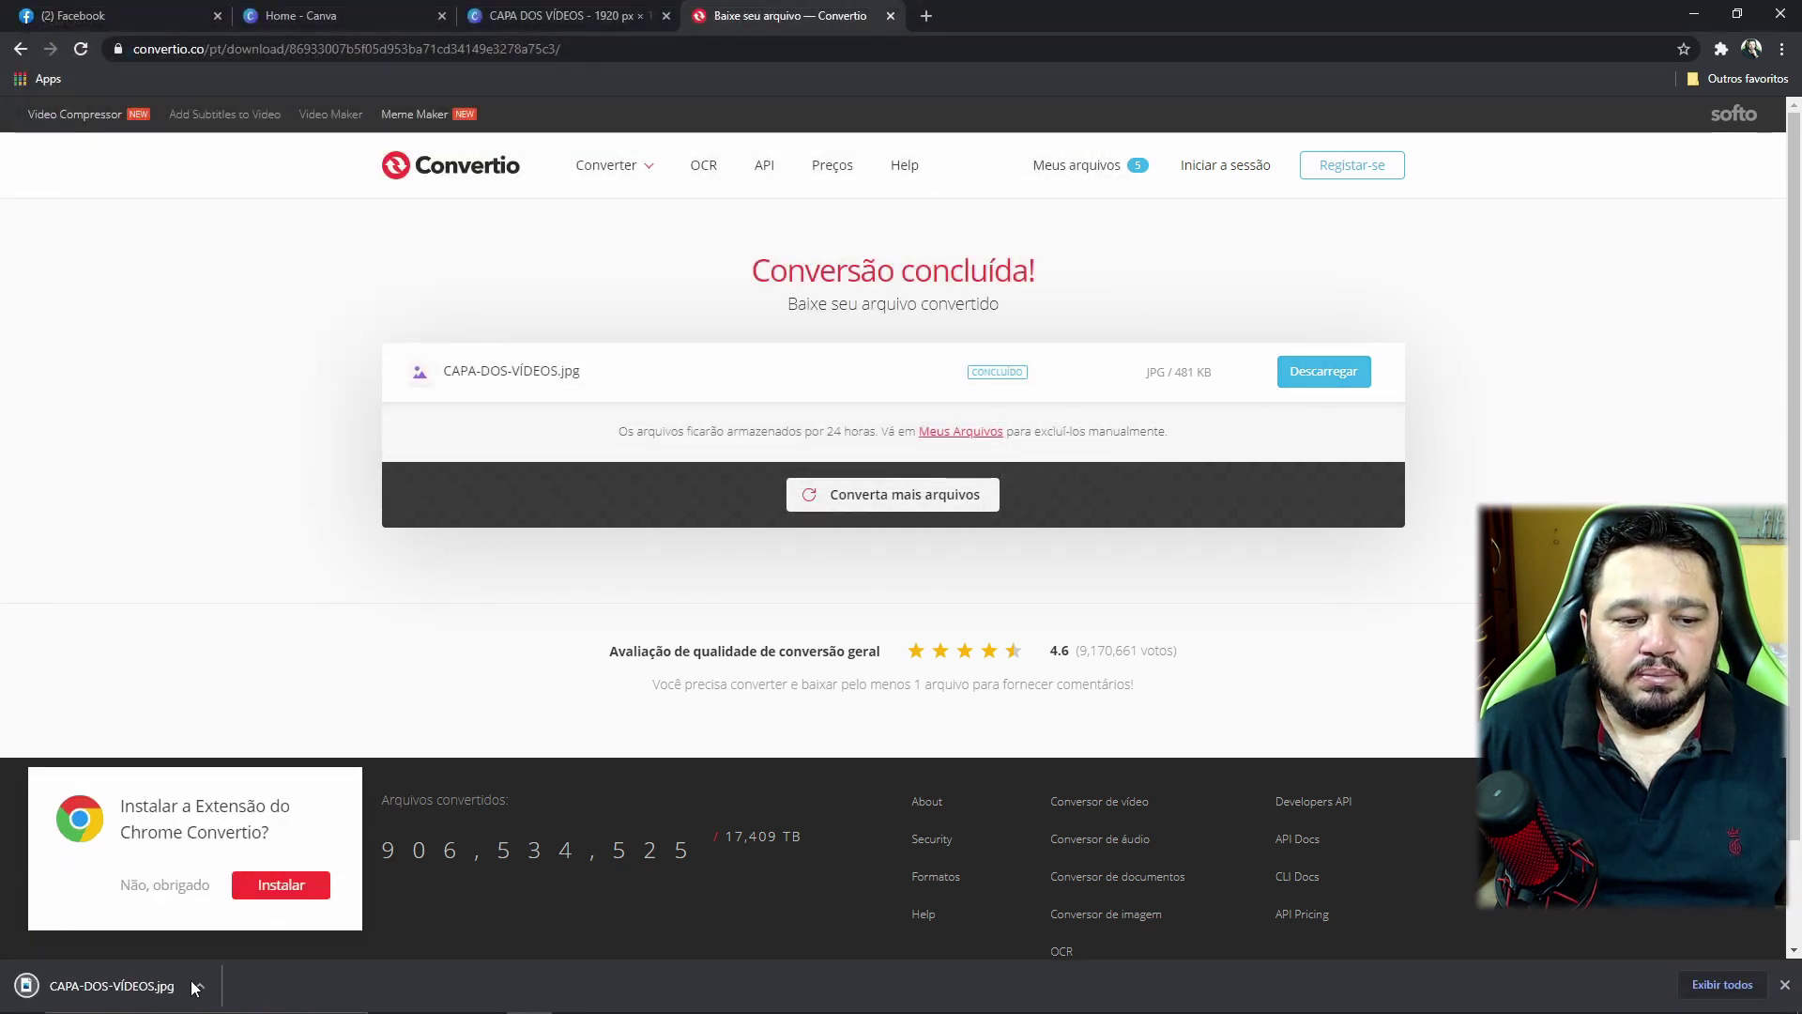
{"action": "left_click", "coordinate": [1786, 986]}
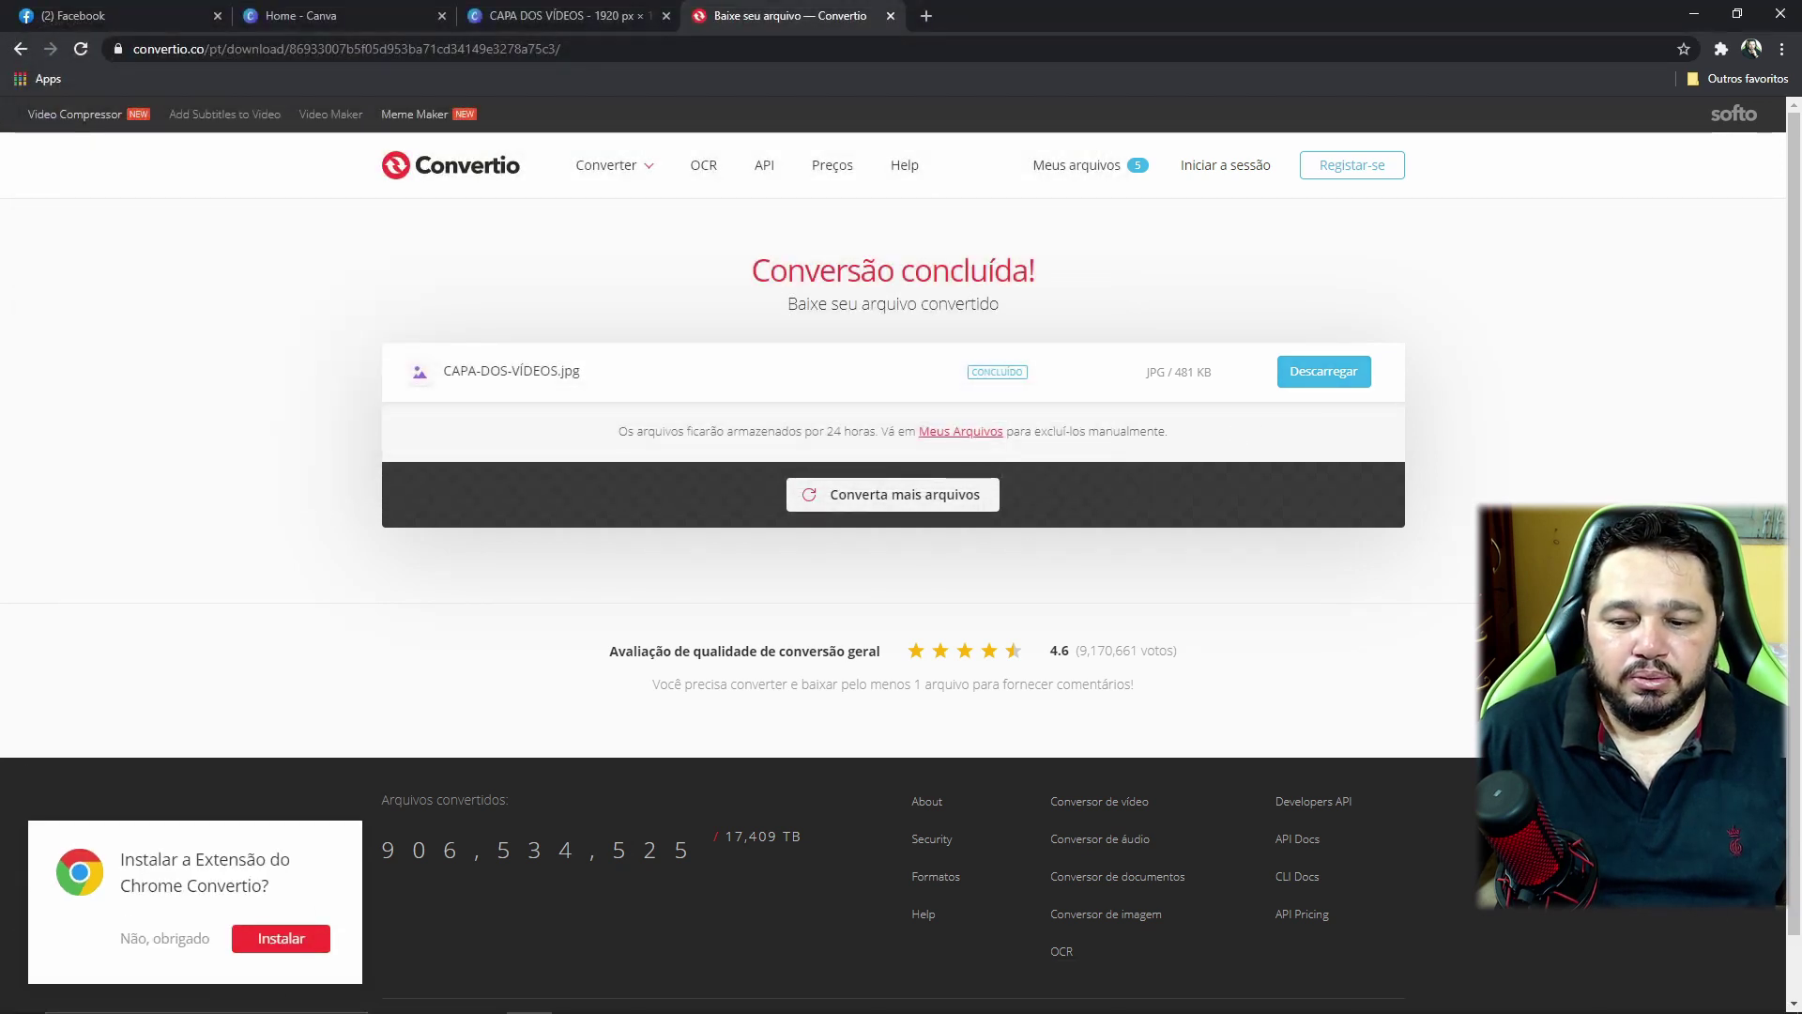
- Check the PNG's file details on the desktop, inspect CAPA-DOS-VÍDEOS.jpg full screen in Photos and close it
{"action": "left_click", "coordinate": [1694, 15]}
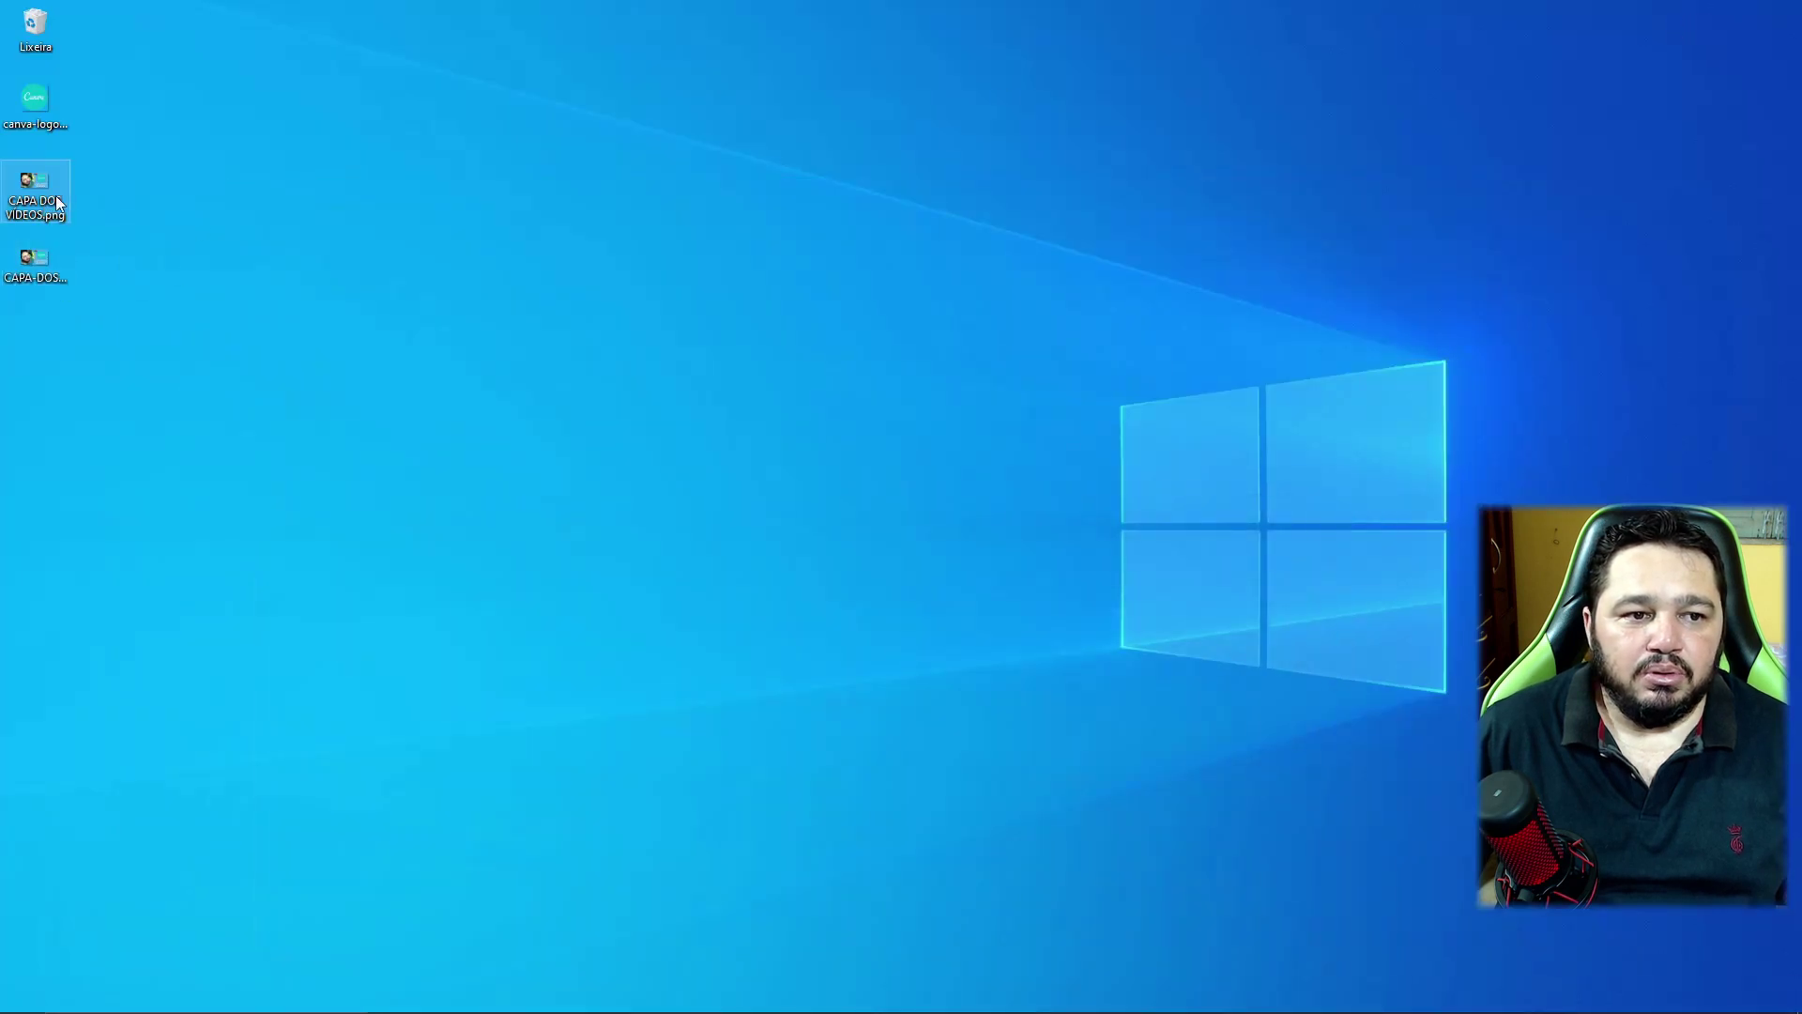
{"action": "mouse_move", "coordinate": [42, 201]}
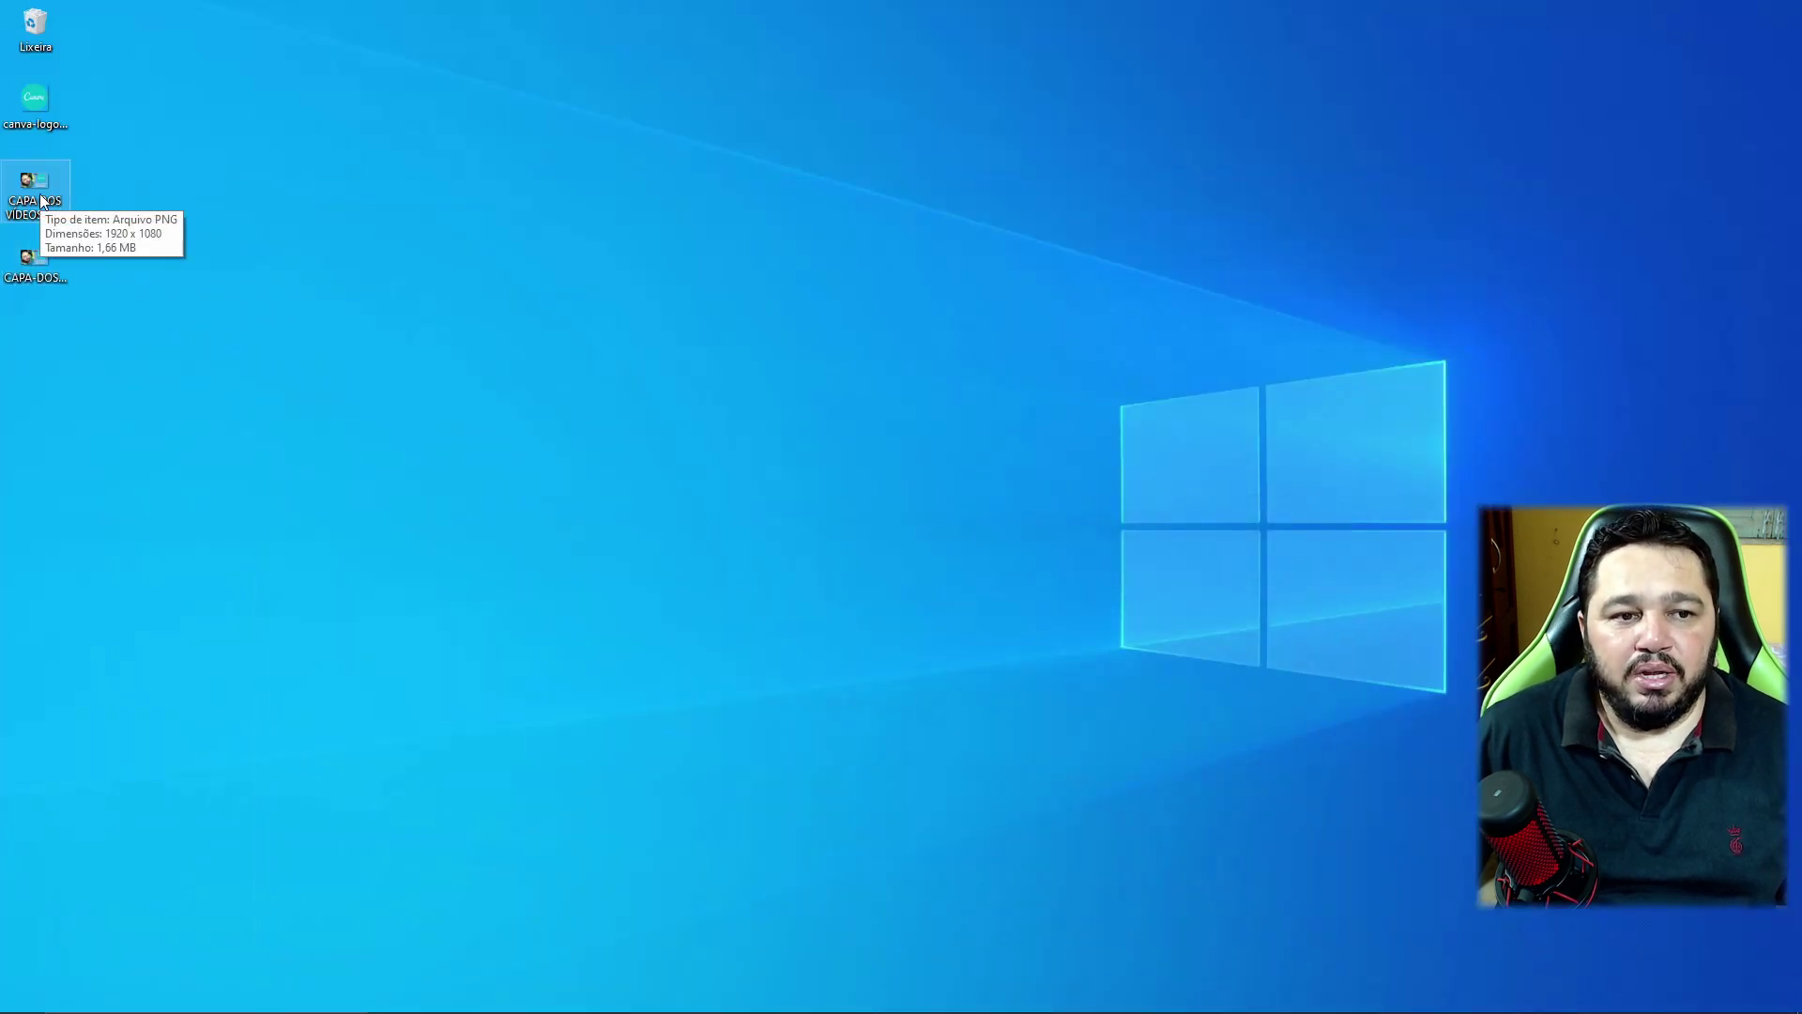
{"action": "right_click", "coordinate": [37, 277]}
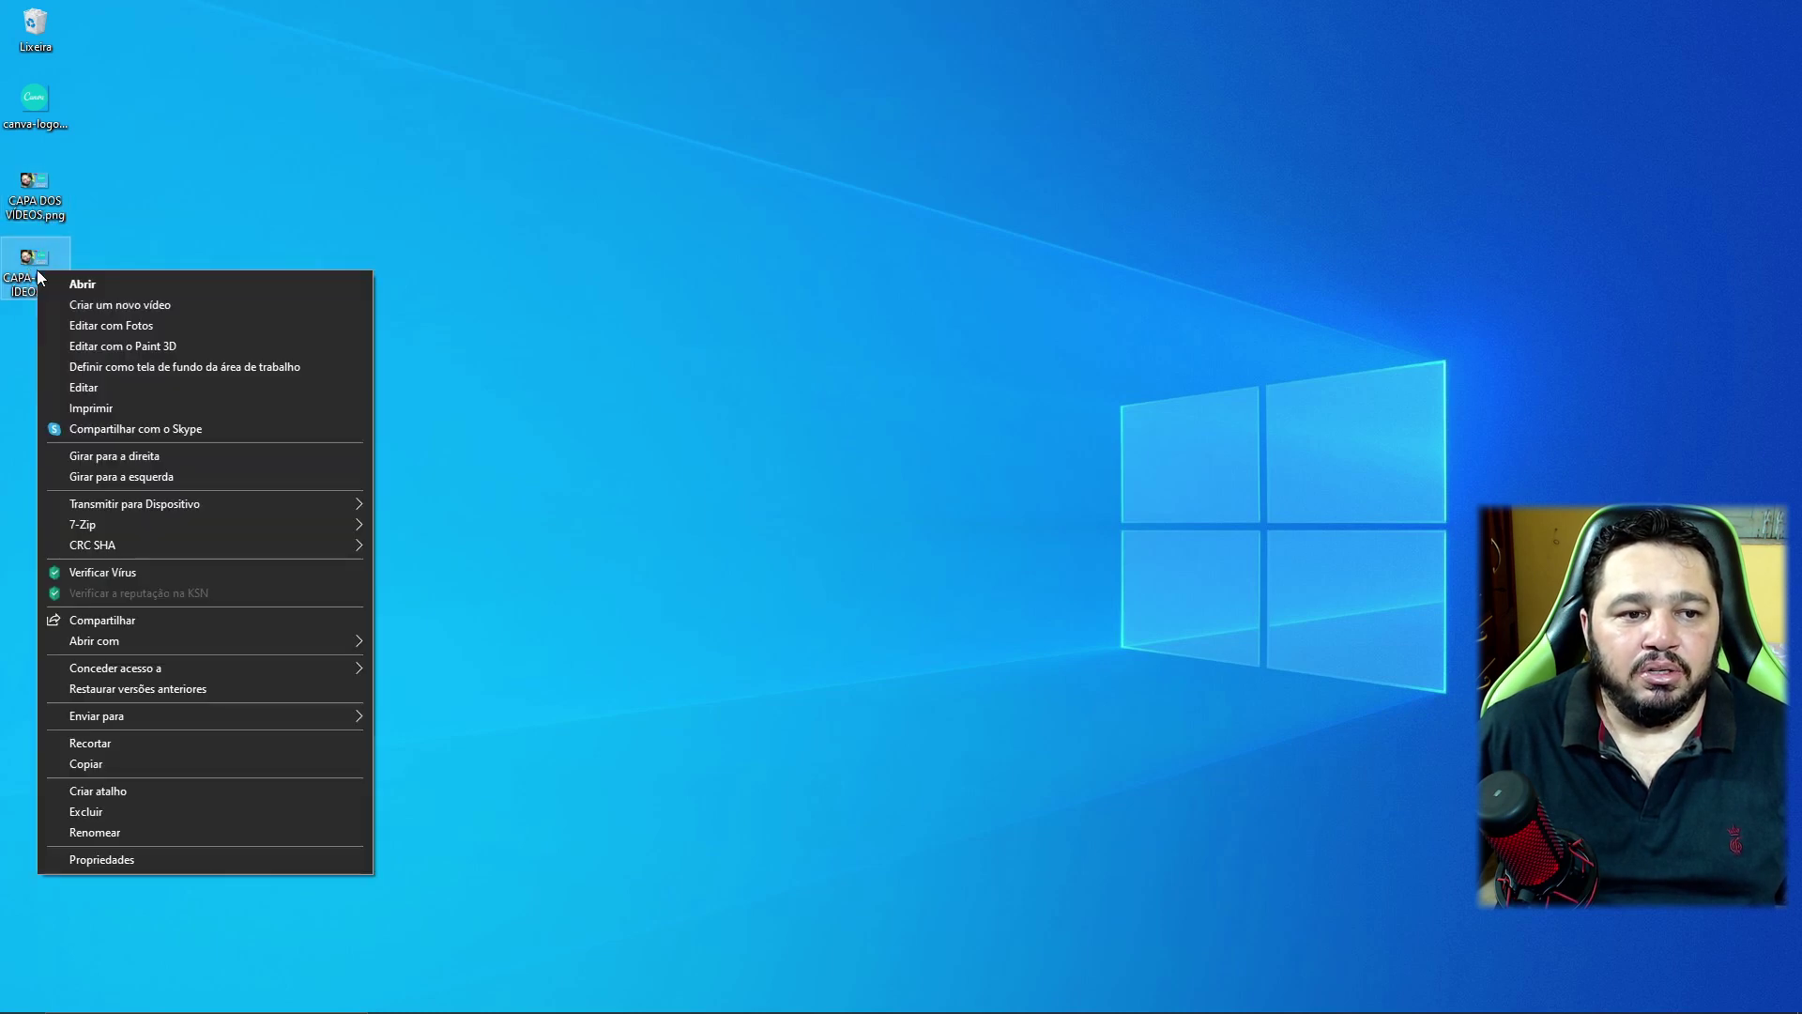
{"action": "left_click", "coordinate": [38, 266]}
{"action": "double_click", "coordinate": [38, 266]}
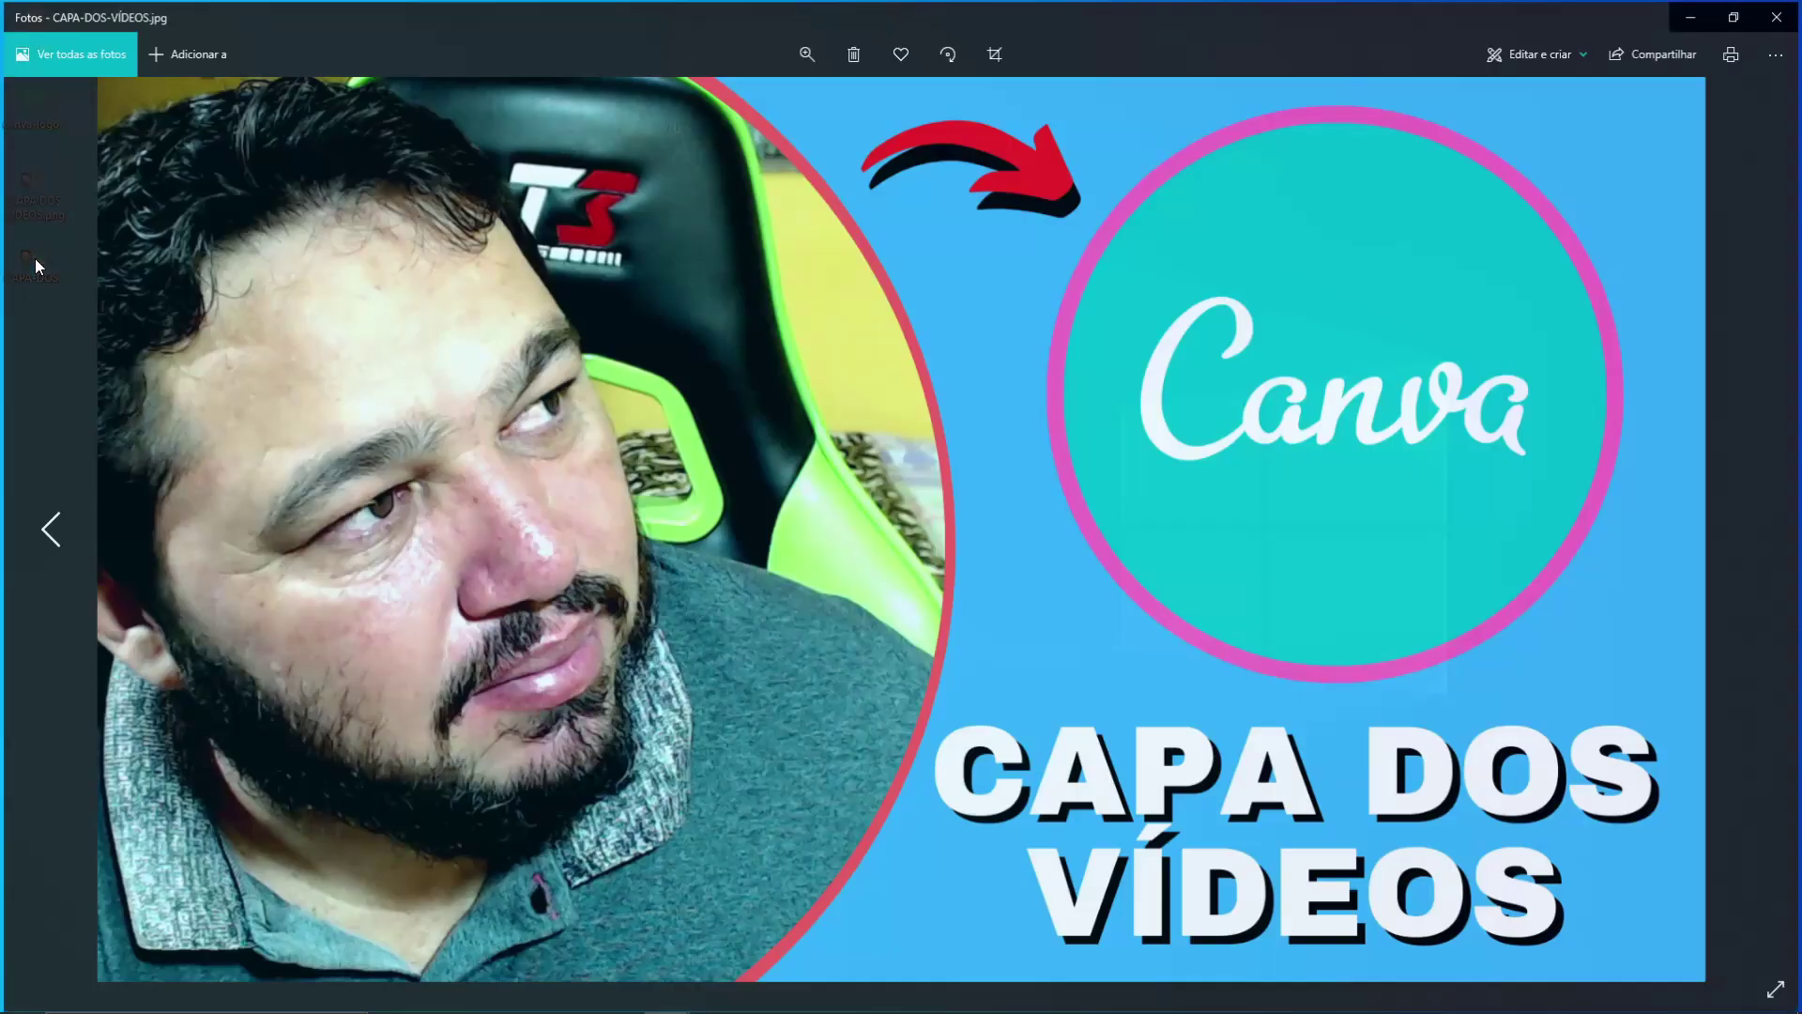
{"action": "left_click", "coordinate": [1778, 993]}
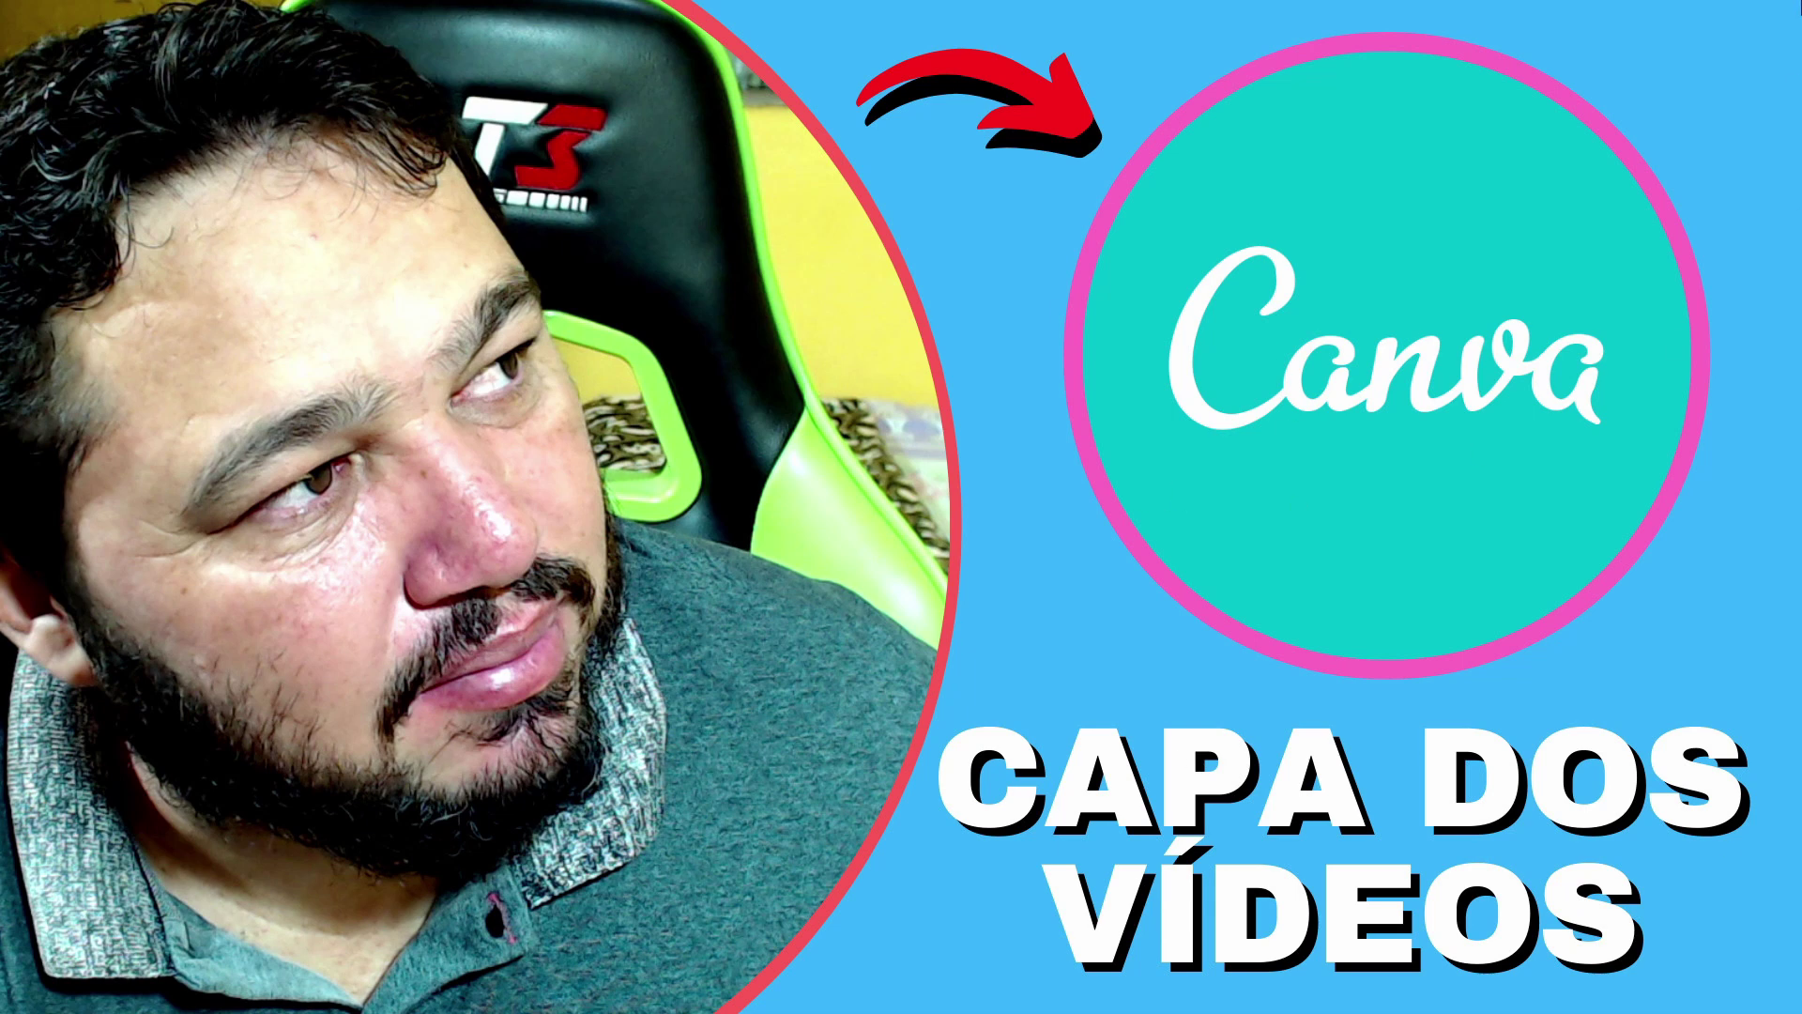
{"action": "left_click", "coordinate": [1779, 15]}
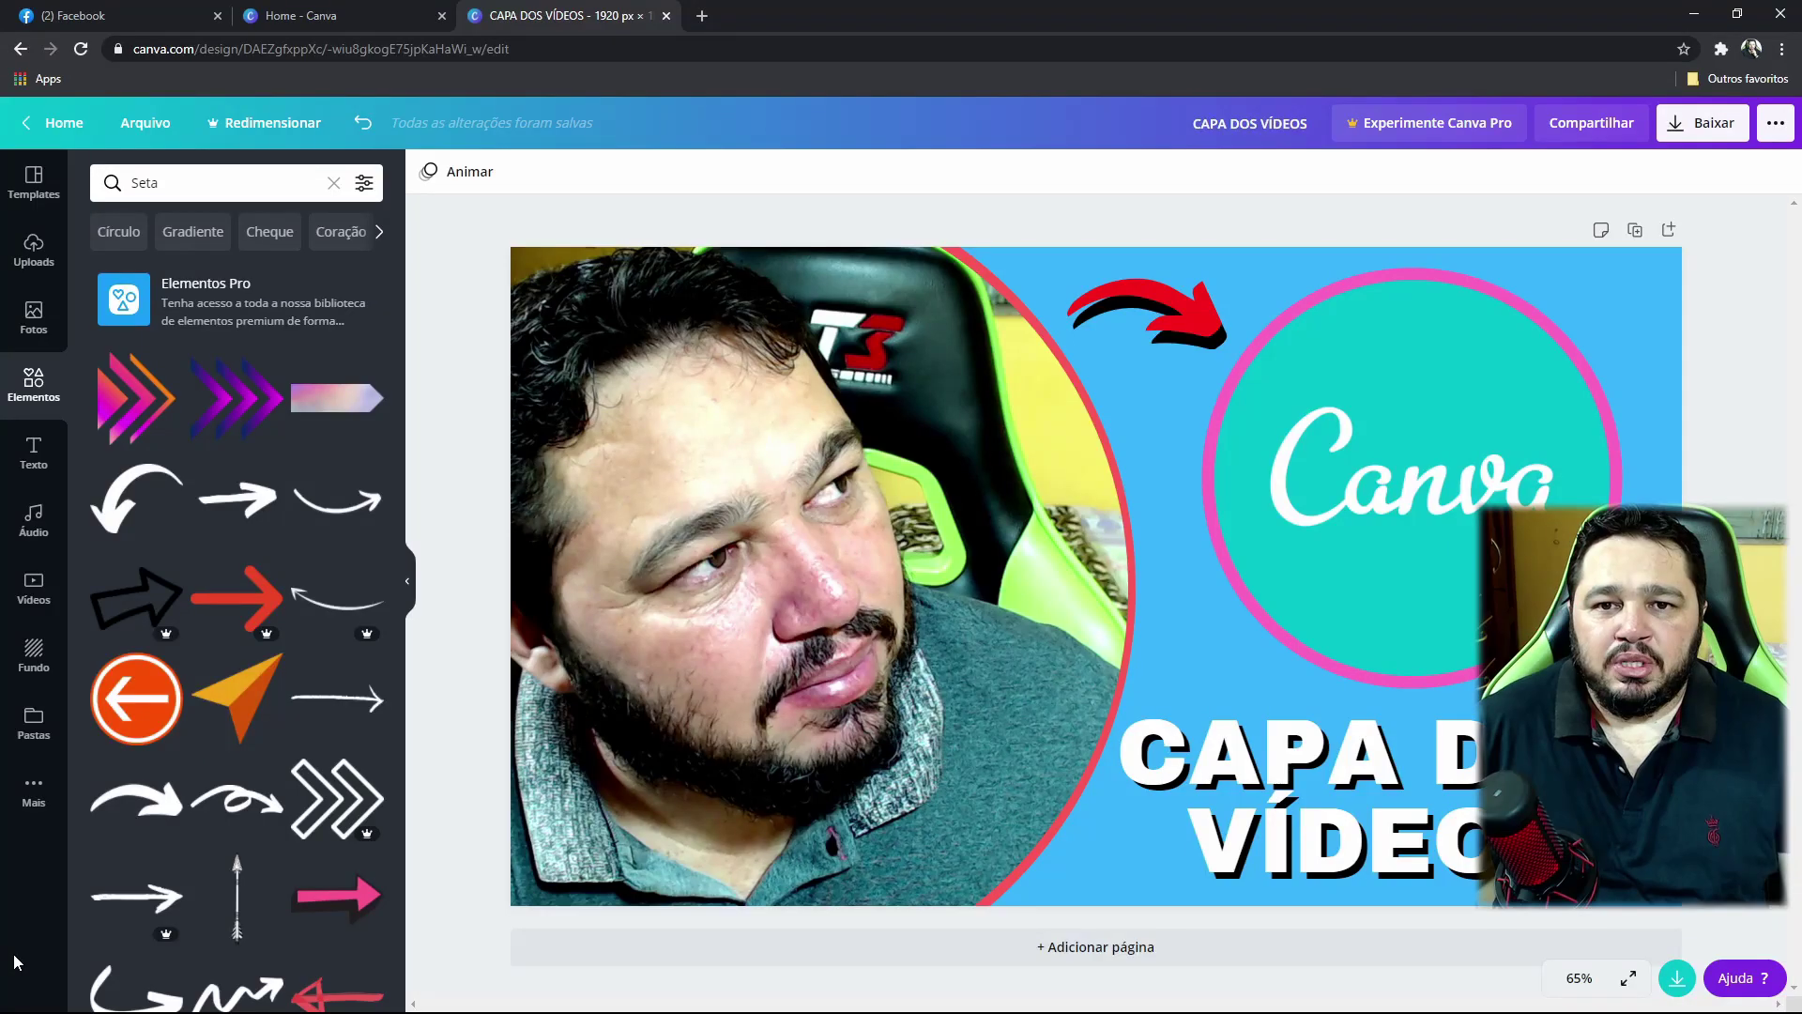